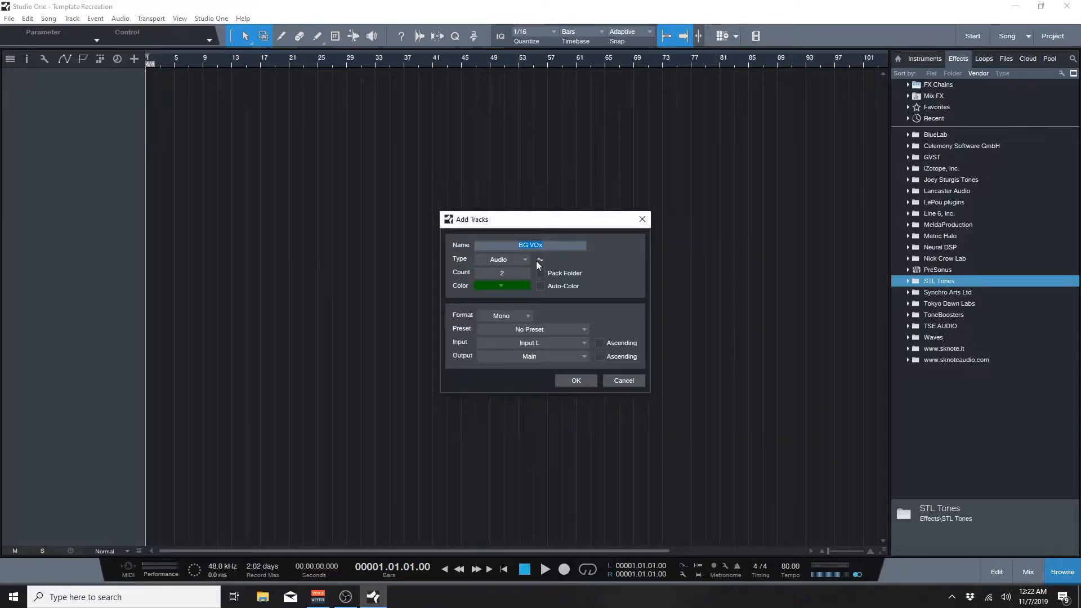
Step: Add six mono audio tracks named GTR, coloured dark red
type("GTR")
left_click(519, 283)
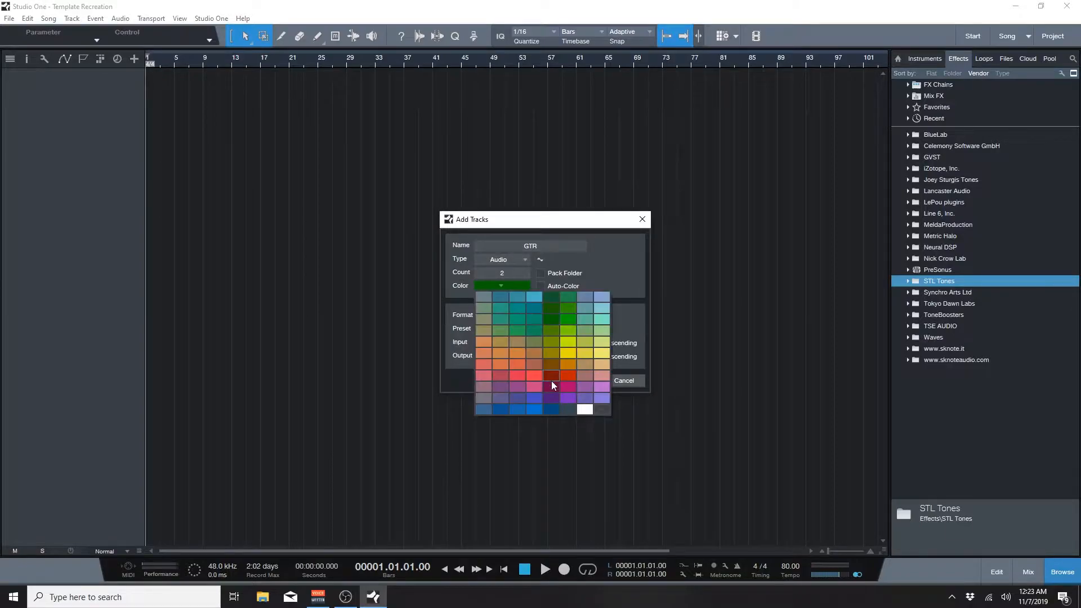
left_click(552, 380)
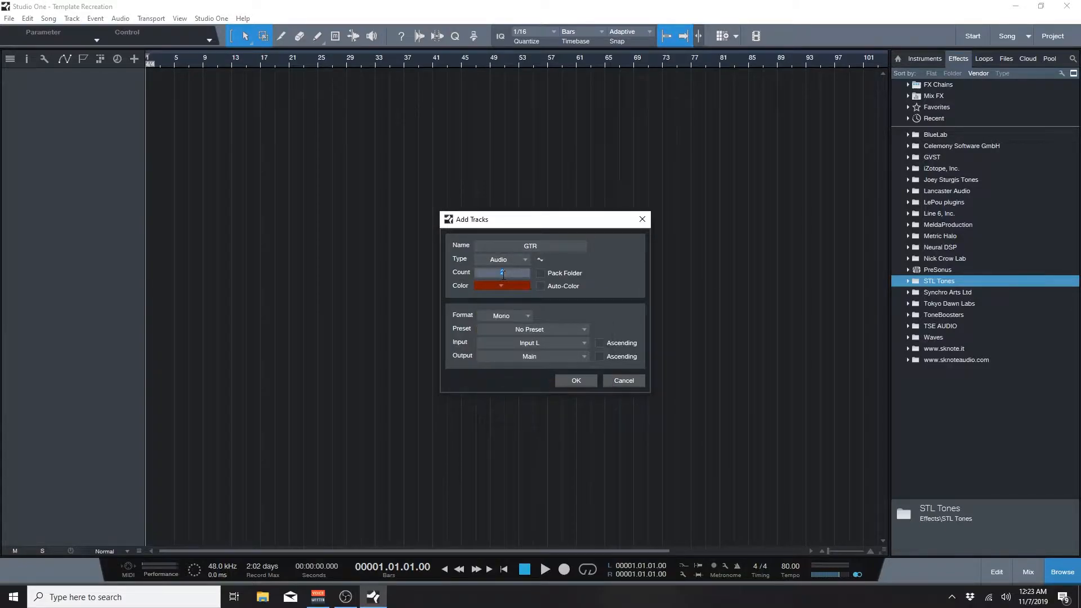
type("6")
left_click(585, 380)
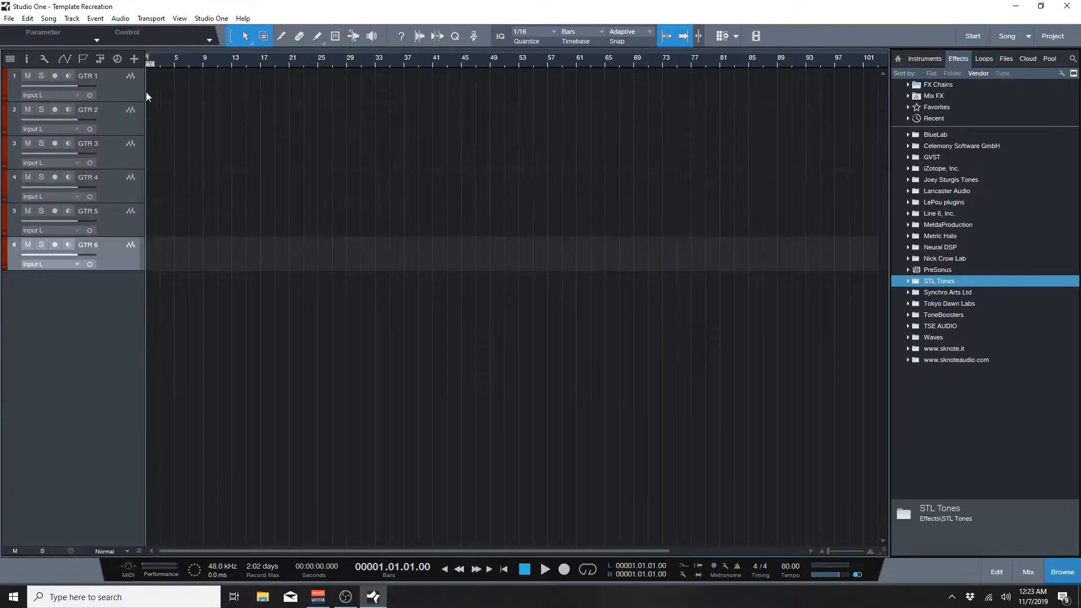
Step: Show the mixer and rename the first two guitar channels GTR Ryth L and GTR Ryth R
key("F3")
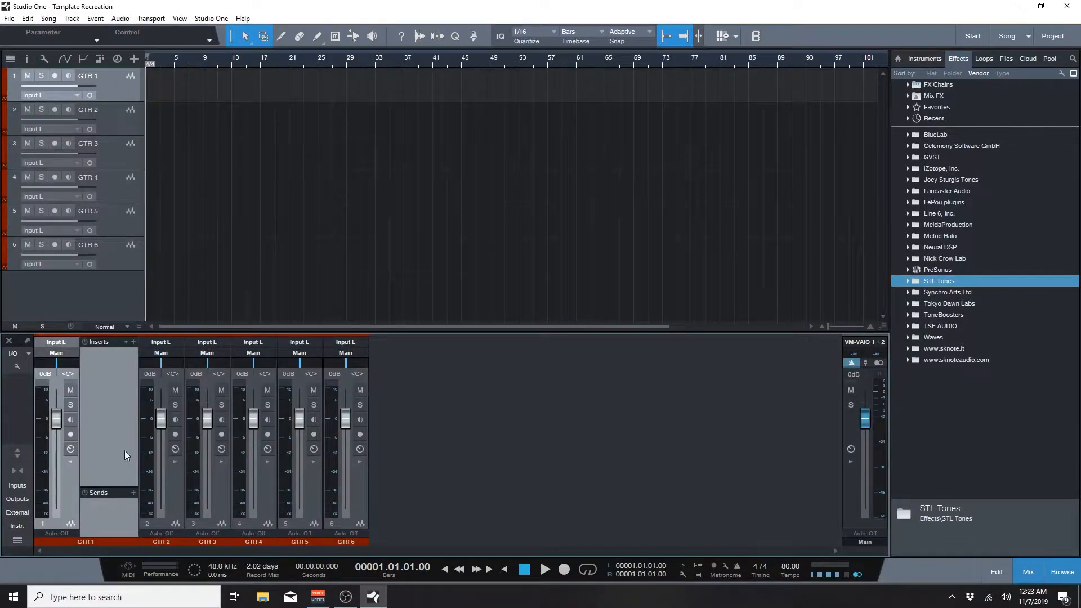
double_click(93, 542)
key("BackSpace")
key("BackSpace")
type("R")
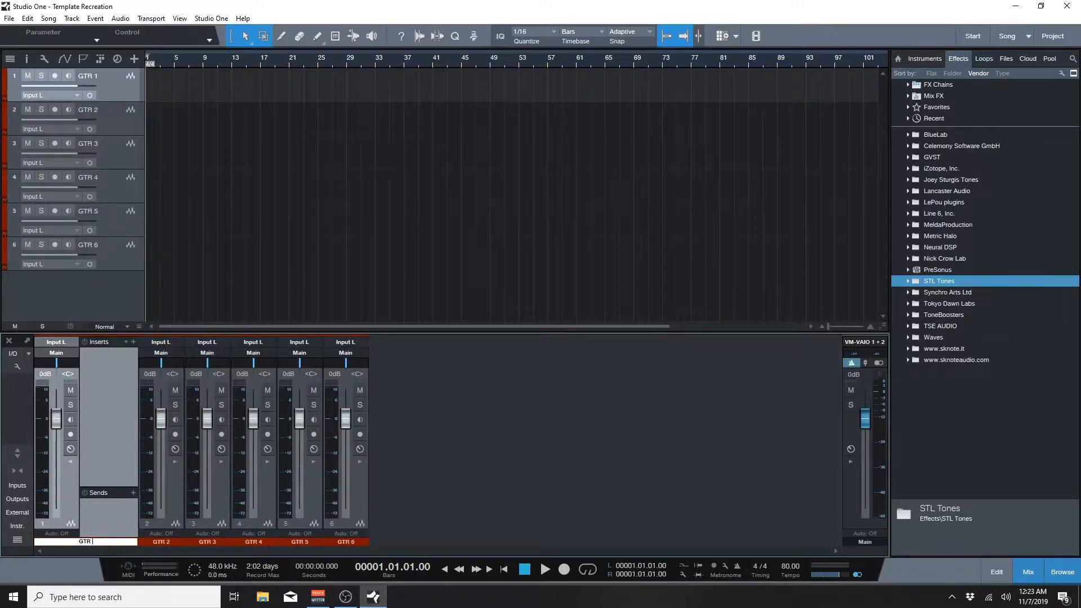
type("yth L")
left_click(156, 544)
key("BackSpace")
key("BackSpace")
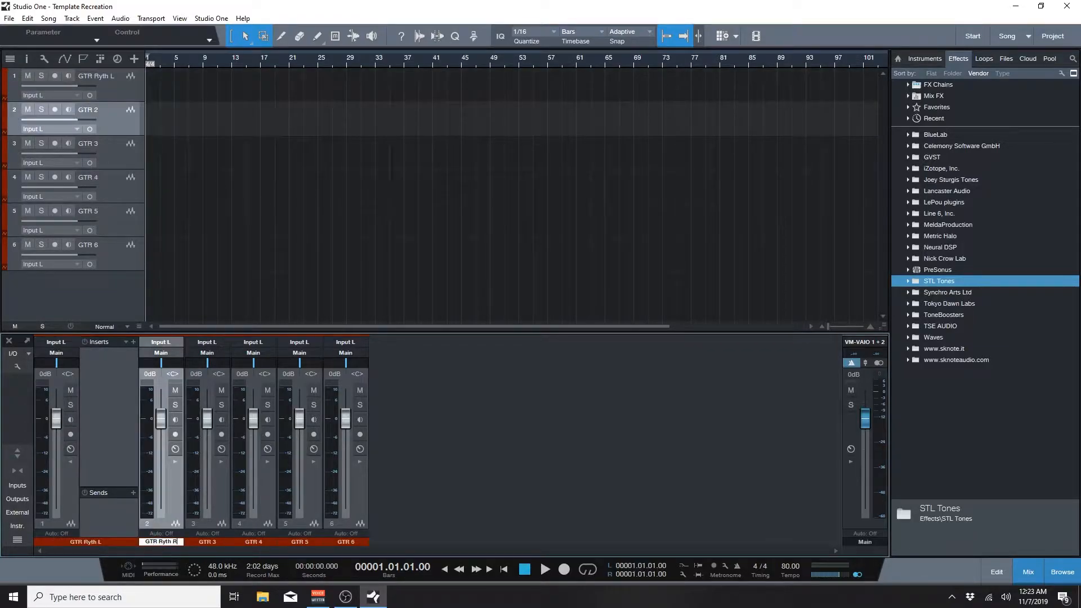
Step: Rename the third and fourth guitar channels GTR Lead 1 and GTR Lead 2
double_click(199, 541)
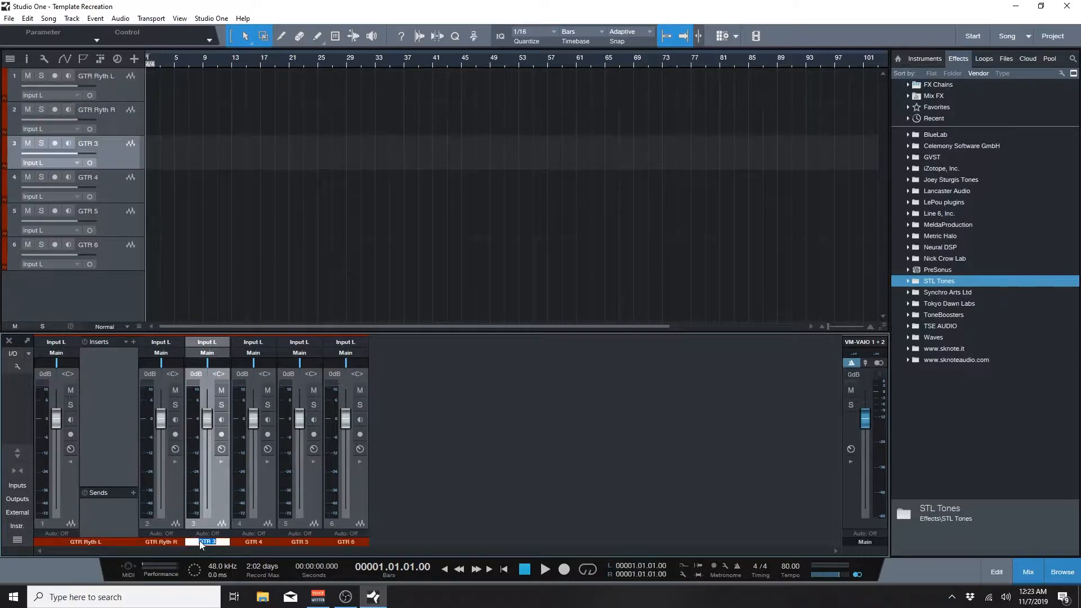
type("GTR Lead 1")
key("ctrl+a")
key("ctrl+c")
double_click(258, 542)
key("ctrl+v")
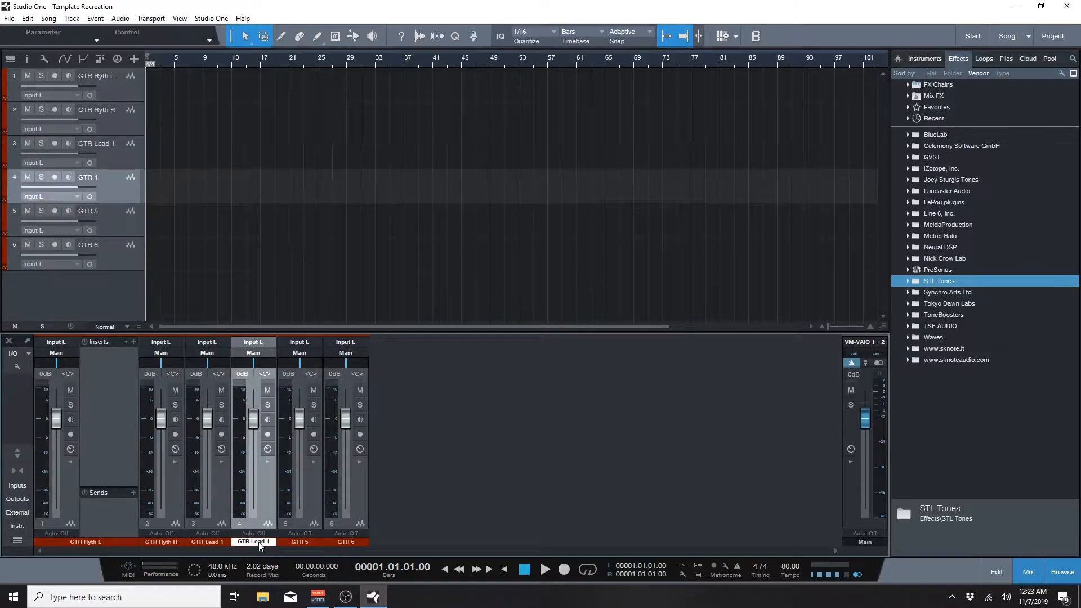
key("BackSpace")
type("2")
Step: Rename the fifth and sixth guitar channels Clean GTR and Clean GTR 2
double_click(299, 541)
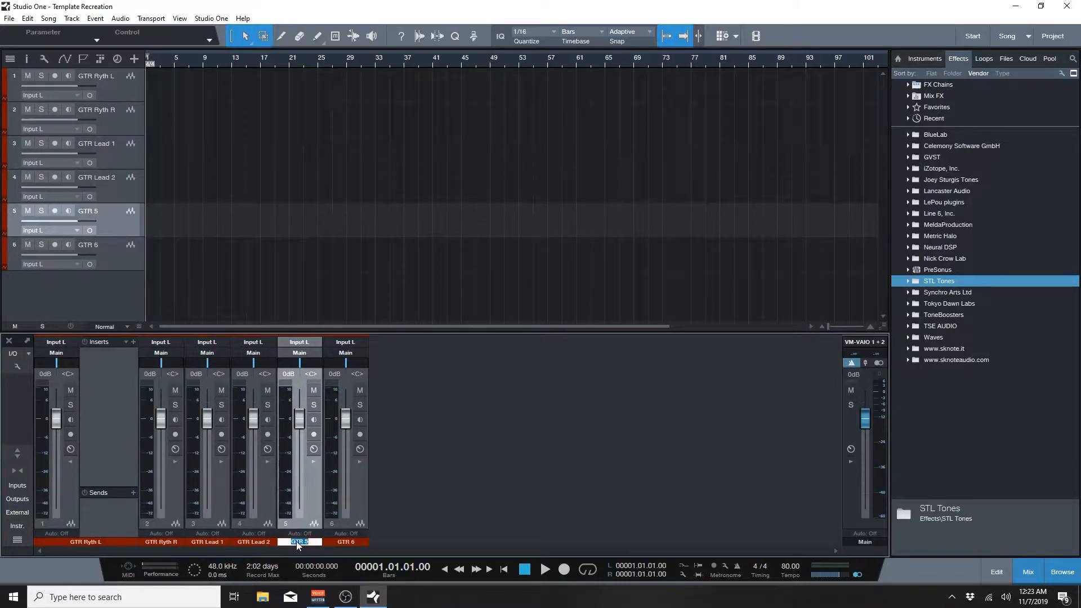
type("Clean GTR")
key("ctrl+a")
key("ctrl+c")
key("Tab")
key("ctrl+v")
type("2")
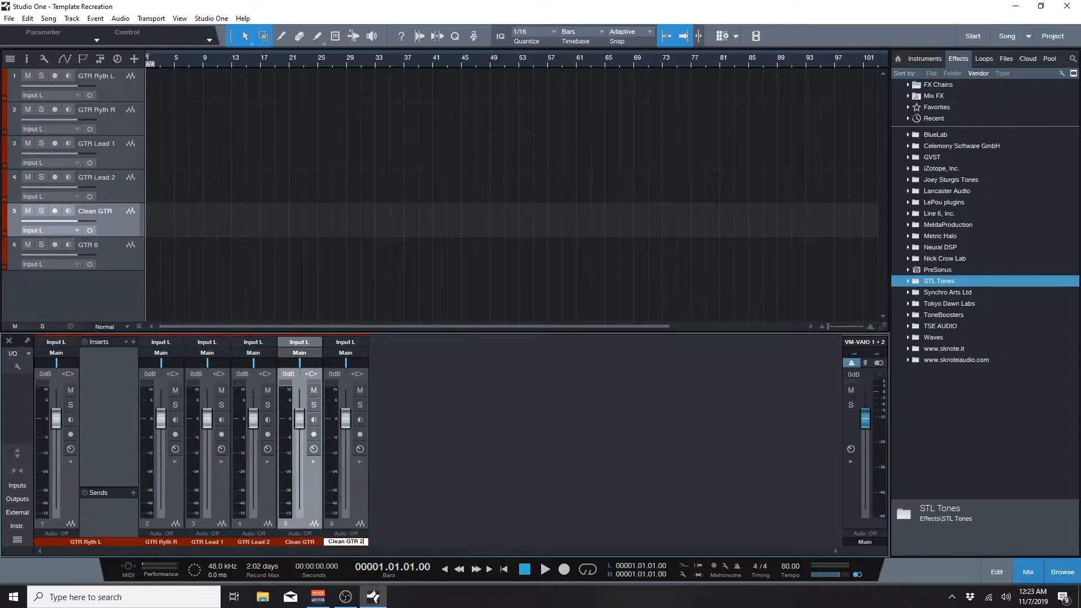
key("Return")
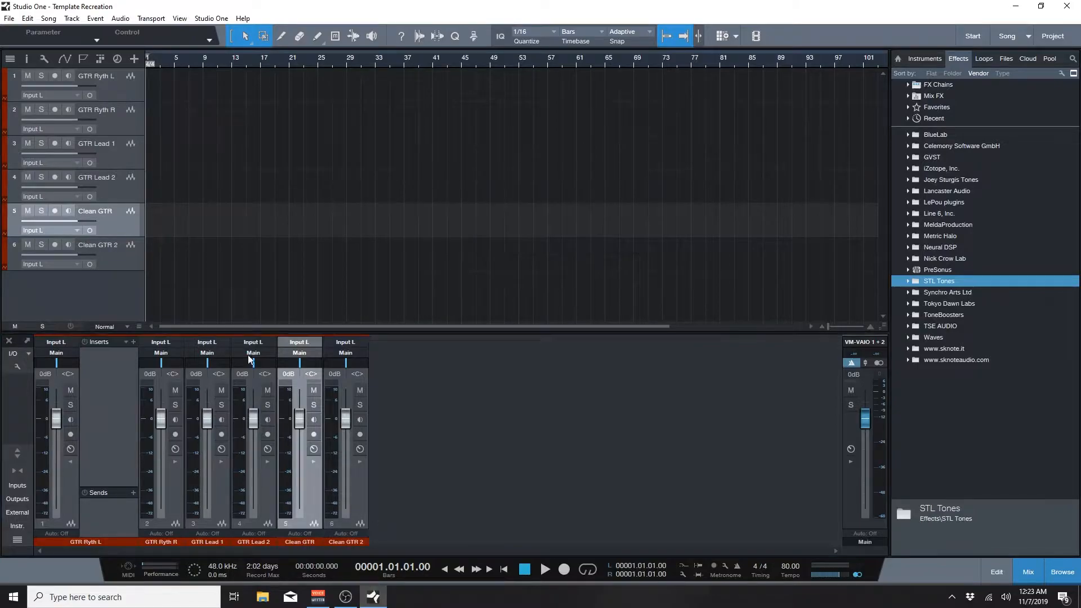
left_click(126, 94)
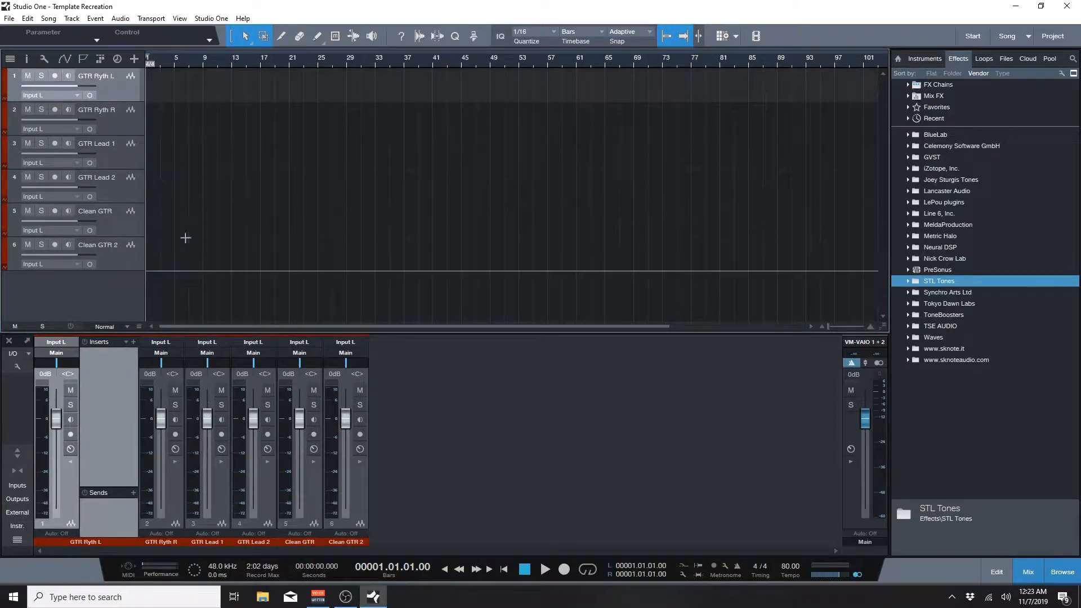
left_click(167, 494)
left_click(195, 480)
left_click(256, 480)
left_click(308, 484)
left_click(360, 475)
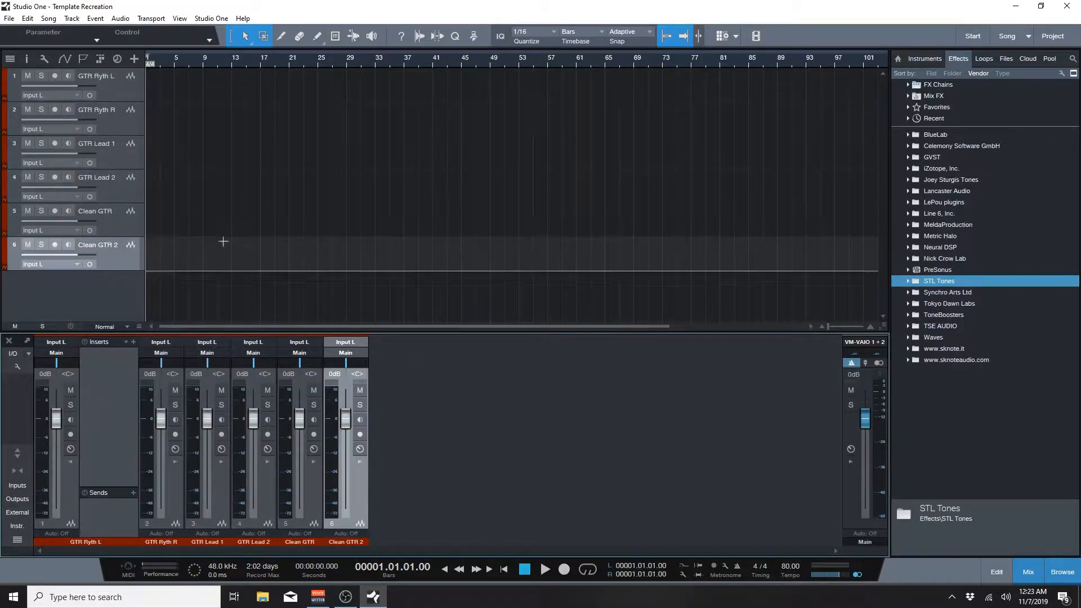
Step: Insert the STL Tonality - Will Putney plug-in on the GTR Ryth L channel and close its window
left_click(137, 88)
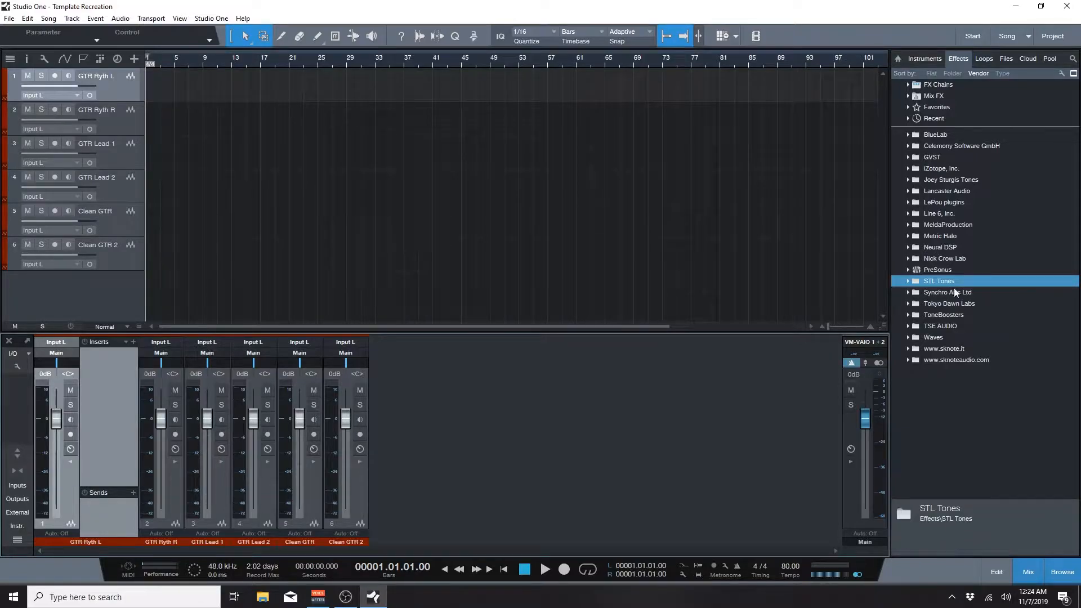
double_click(939, 283)
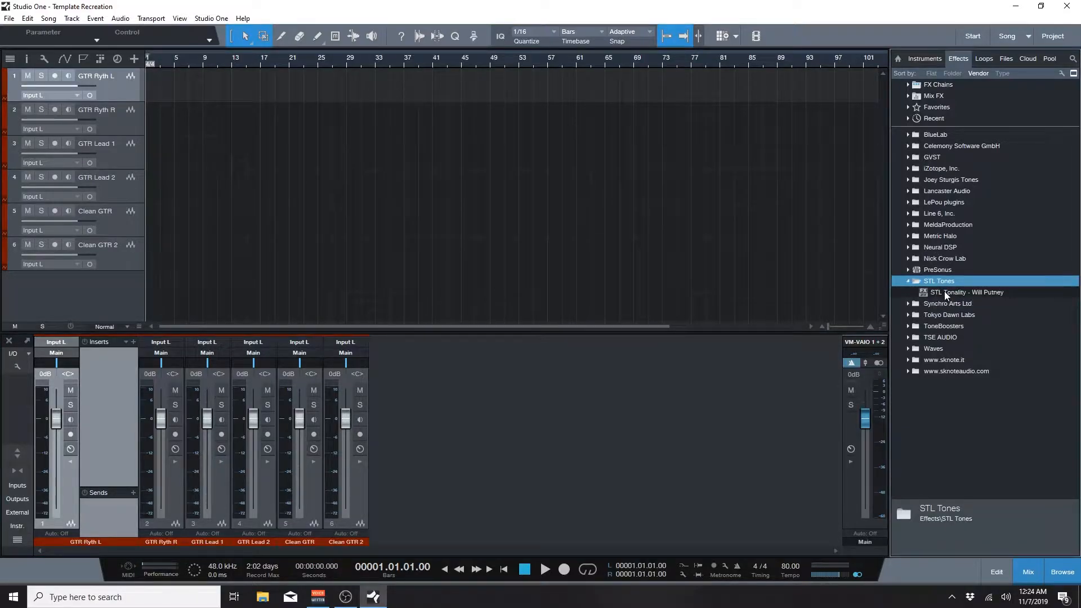
left_click_drag(945, 292, 108, 378)
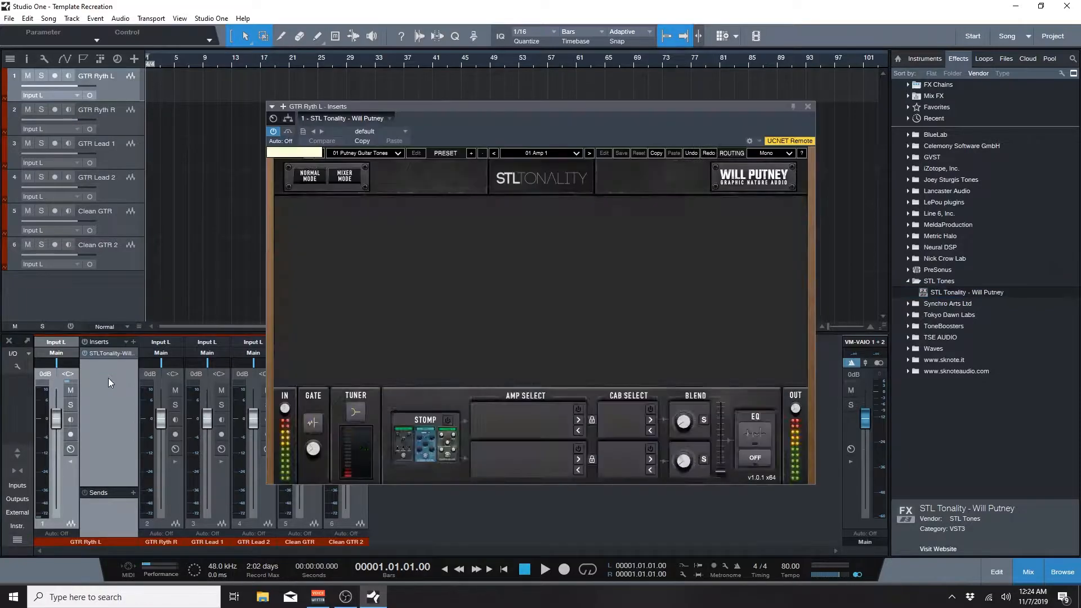
left_click(808, 106)
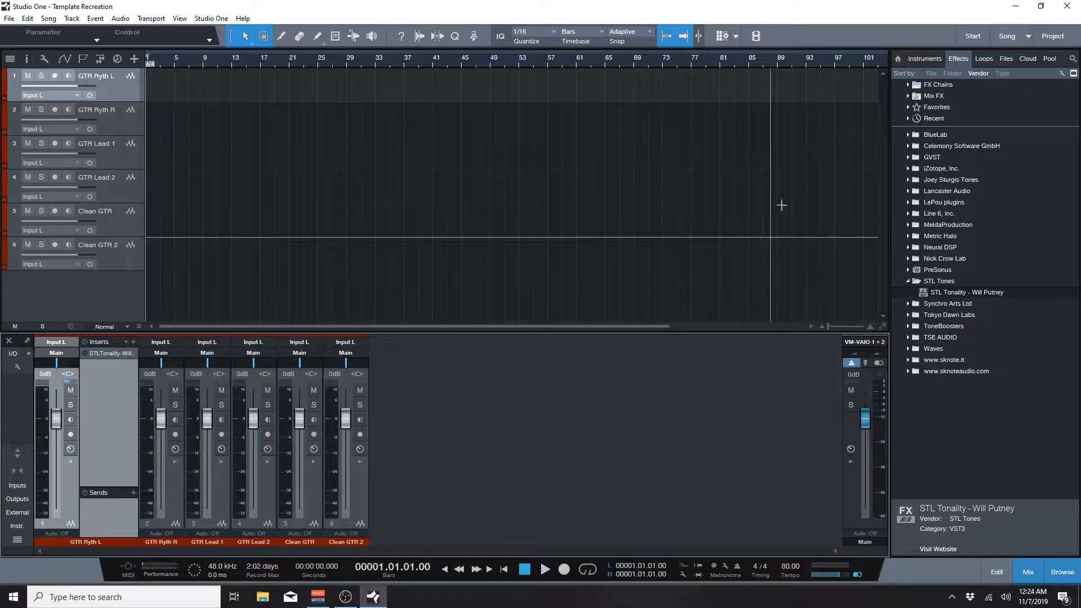
Step: Insert Neural DSP's Fortin Nameless Suite (x64) on the GTR Ryth L channel and close its window
left_click(941, 280)
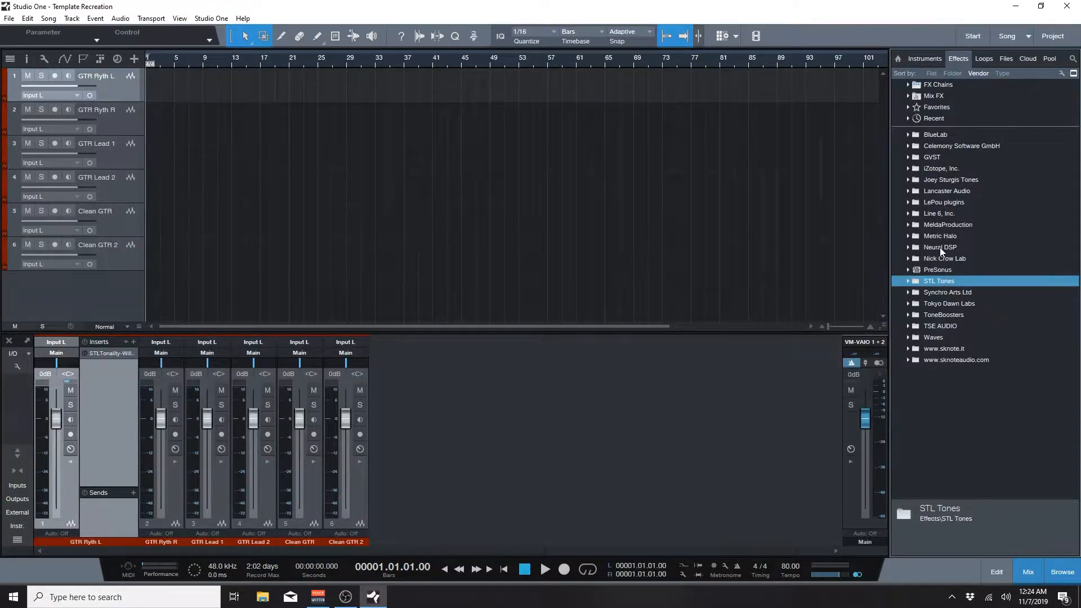
left_click(941, 246)
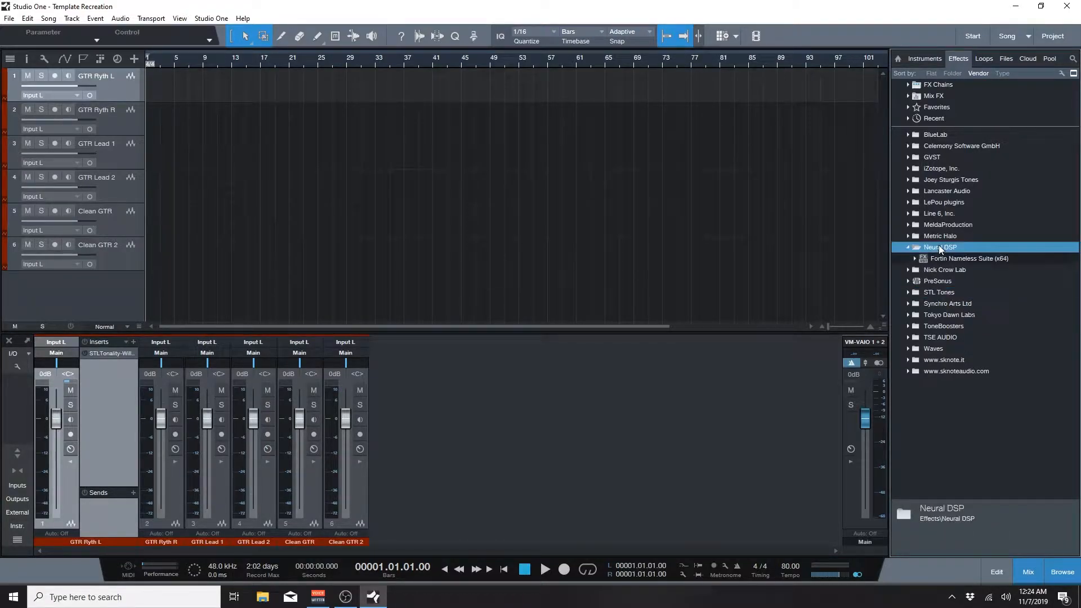
left_click_drag(971, 259, 108, 379)
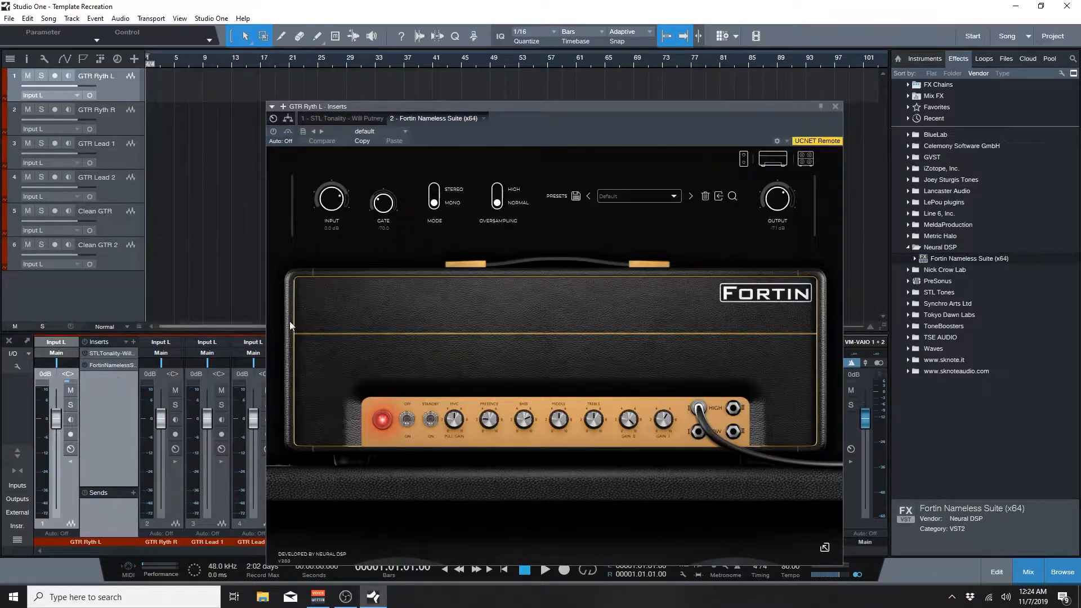
left_click(835, 106)
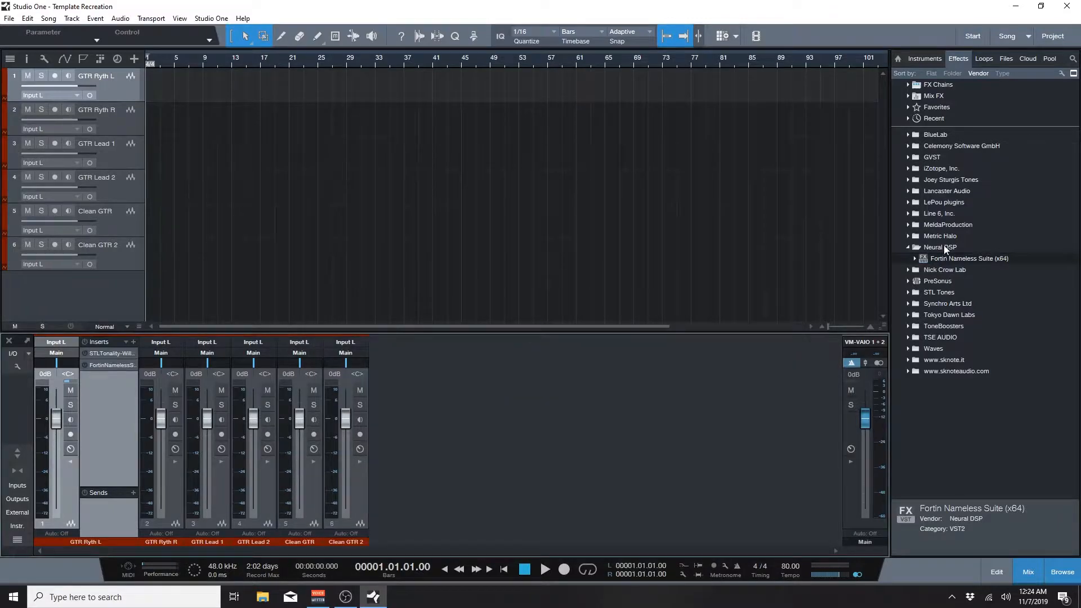
Step: Insert the Toneforge - Menace plug-in from Joey Sturgis Tones on the GTR Ryth L channel and close its window
left_click(943, 247)
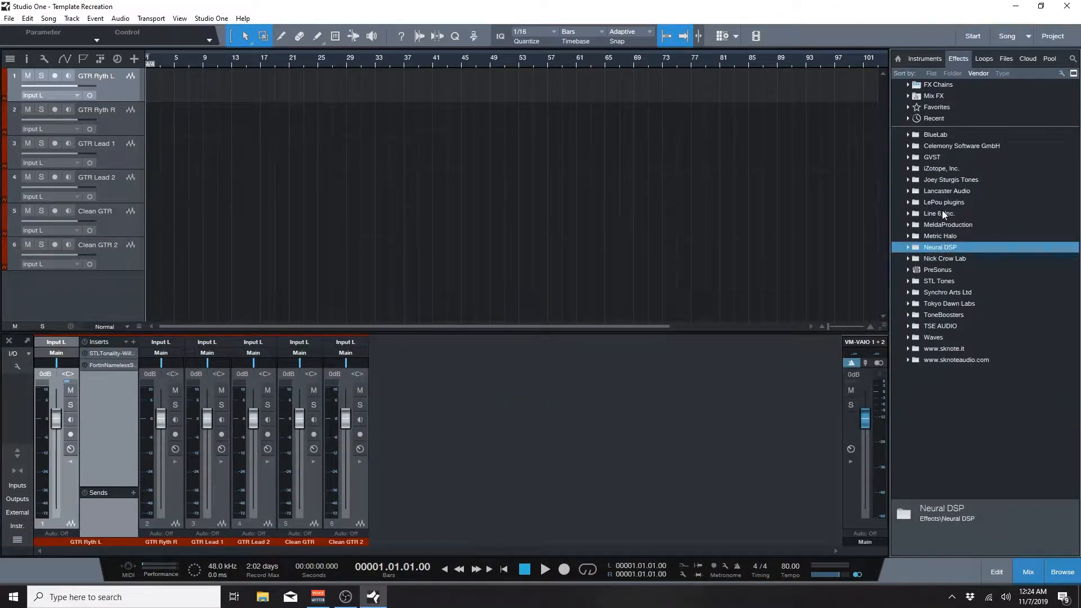
left_click(947, 182)
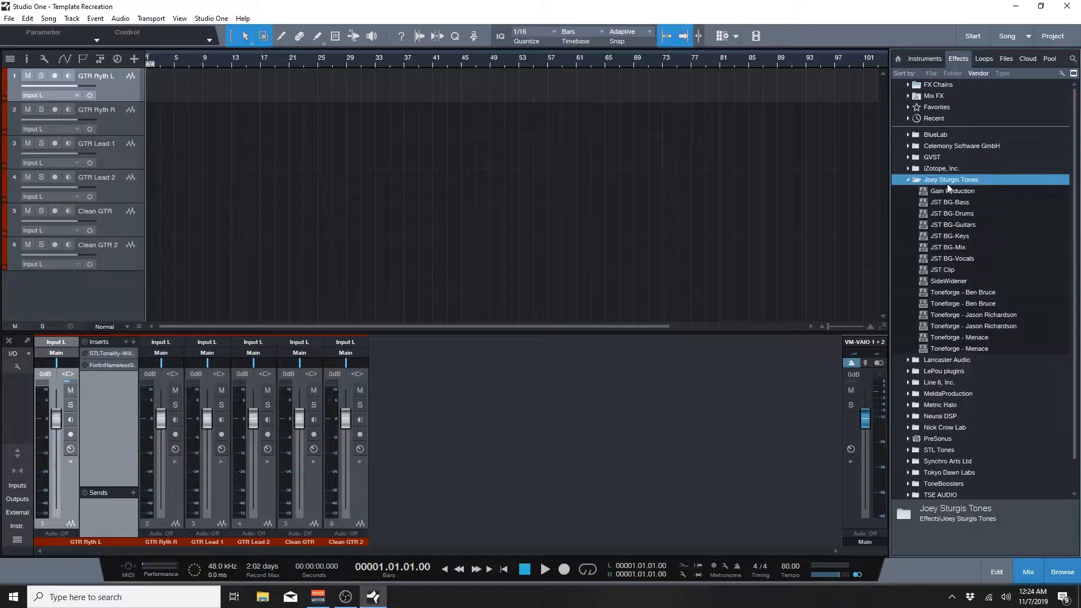
left_click_drag(951, 349, 100, 387)
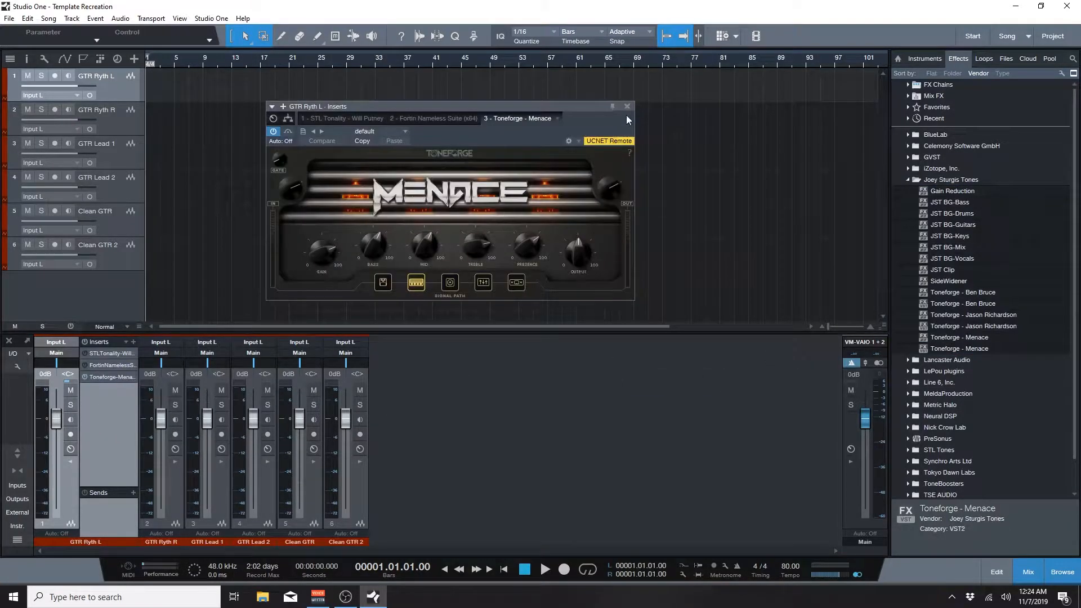
left_click(629, 106)
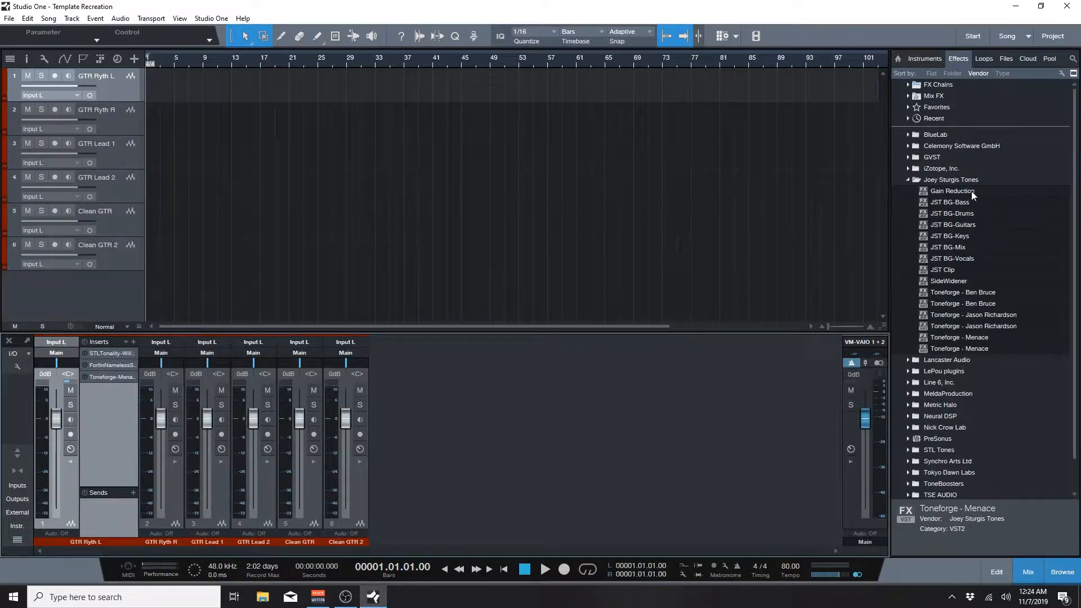
Step: Place Guitar Left.wav from the Power Rangers raw files at the start of the GTR Ryth L track and return to the effects browser
left_click(1000, 59)
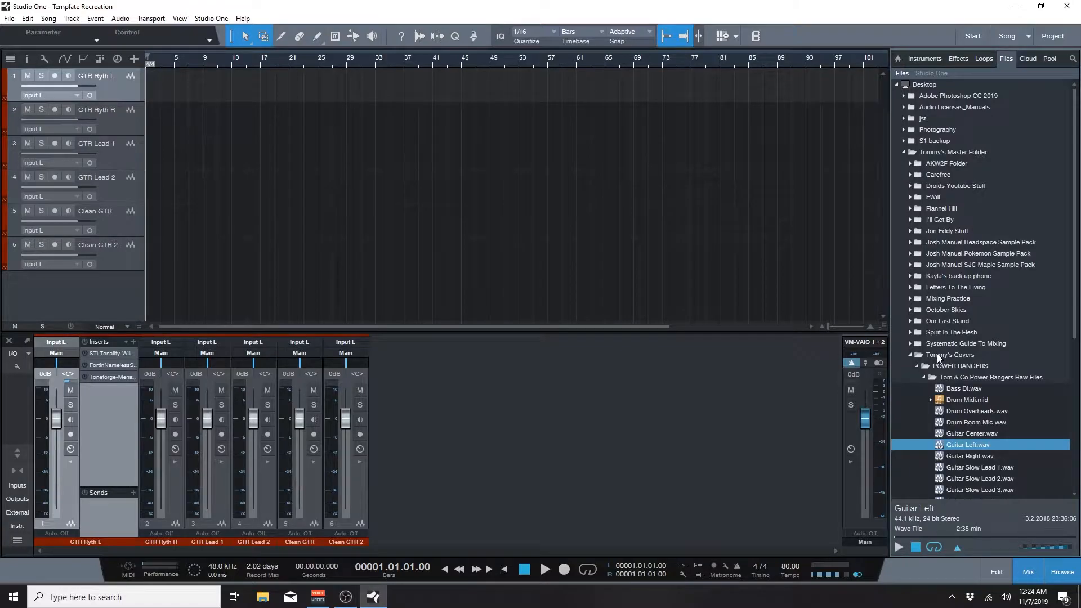
left_click_drag(967, 445, 171, 89)
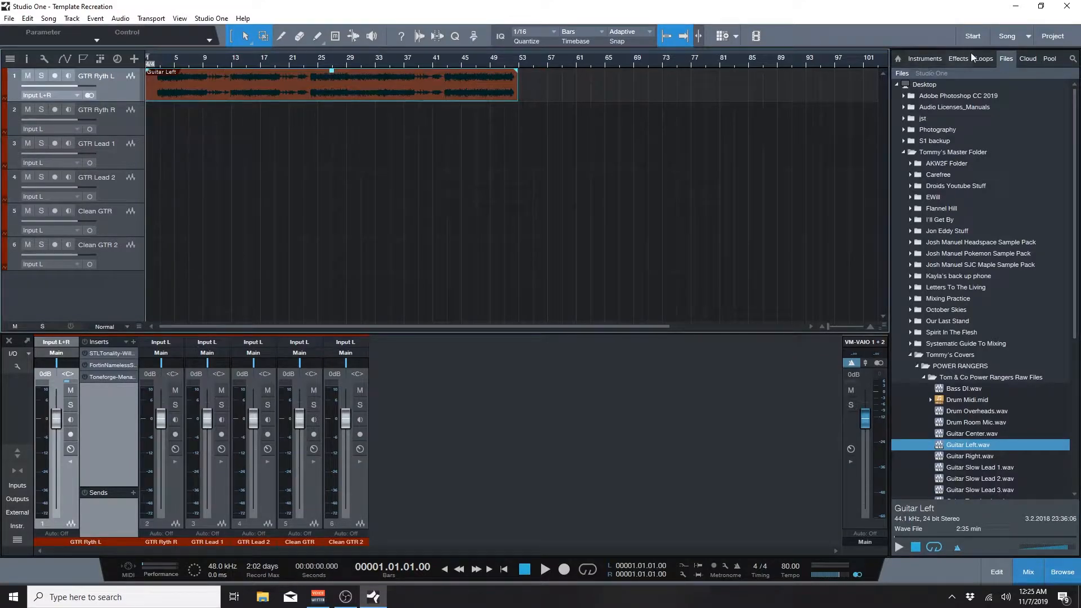
left_click(962, 58)
Step: Play back the Guitar Left clip in short passes to audition the amp plug-ins on GTR Ryth L, and save the song
left_click(163, 63)
key("space")
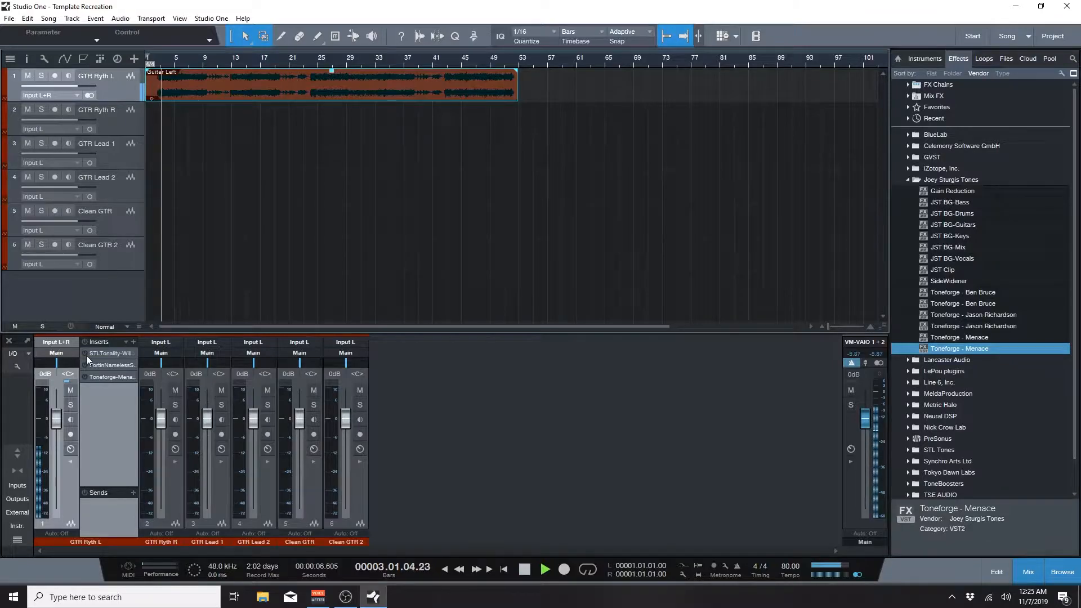
key("space")
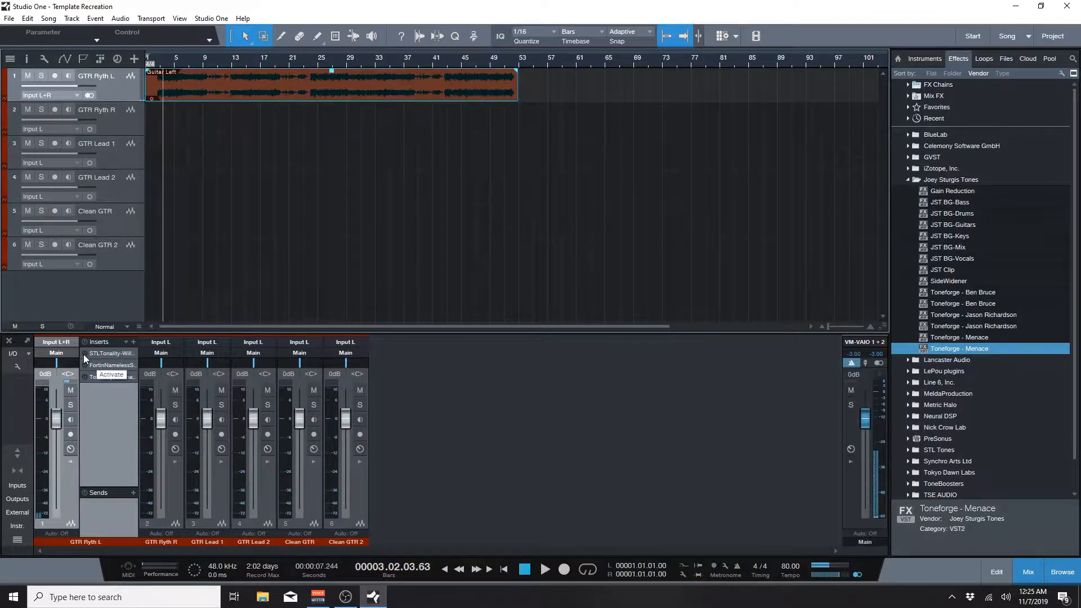
key("space")
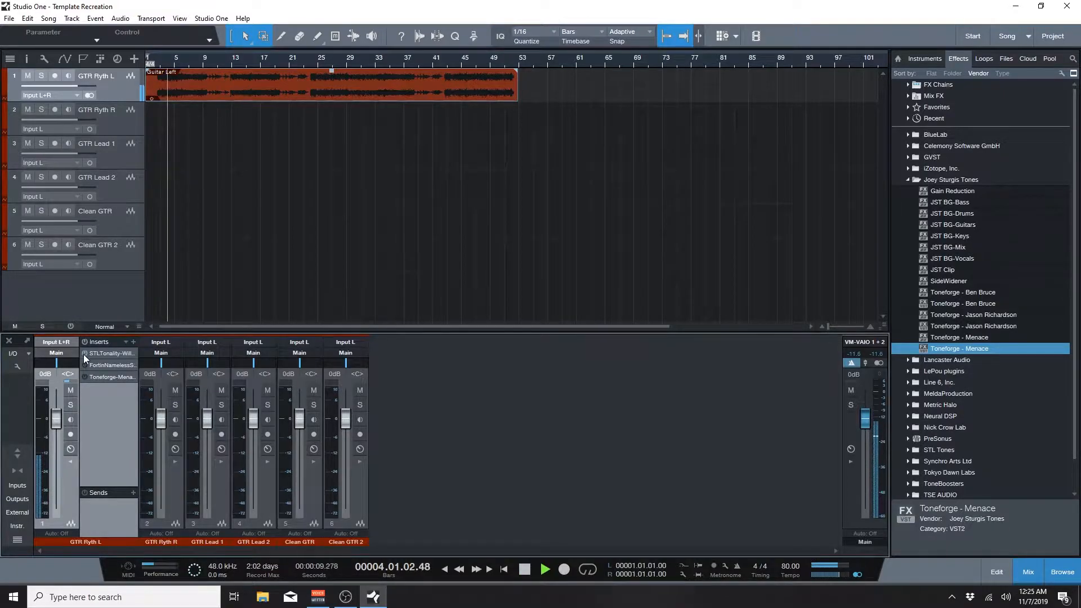
key("space")
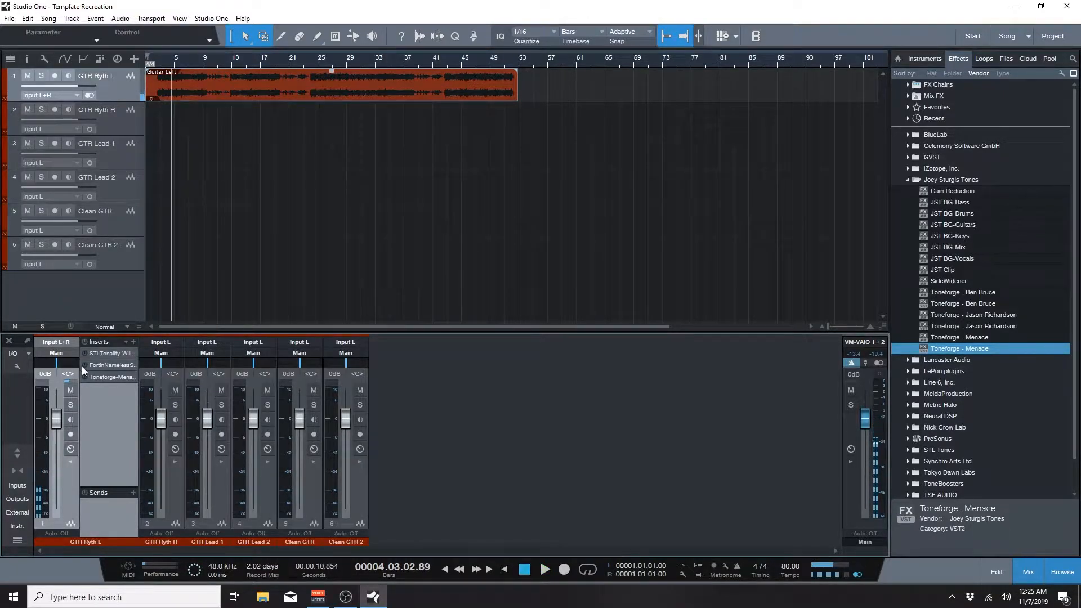
key("space")
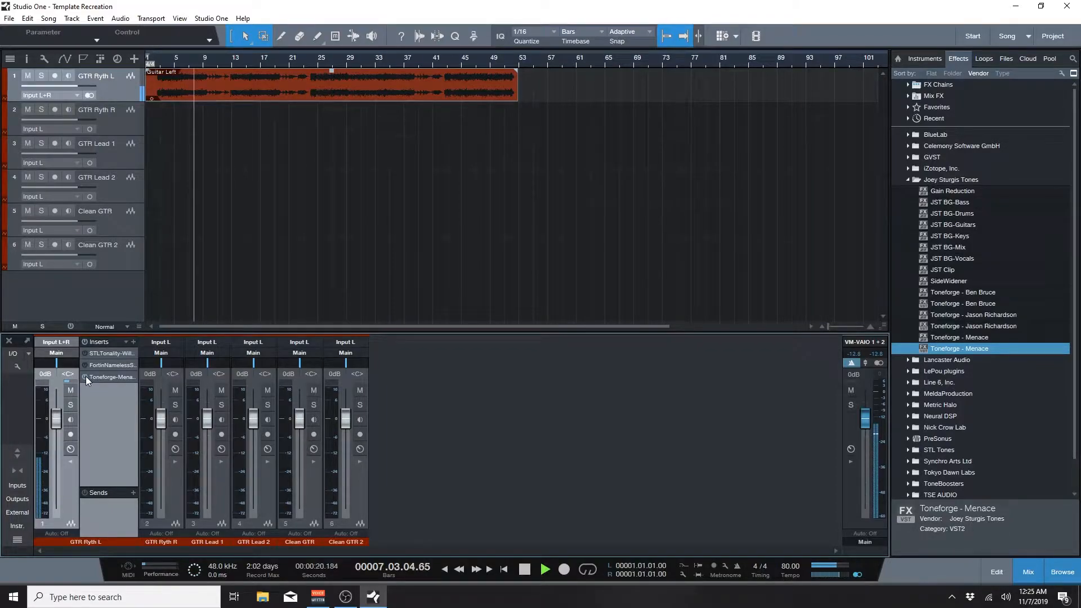
key("space")
key("ctrl+s")
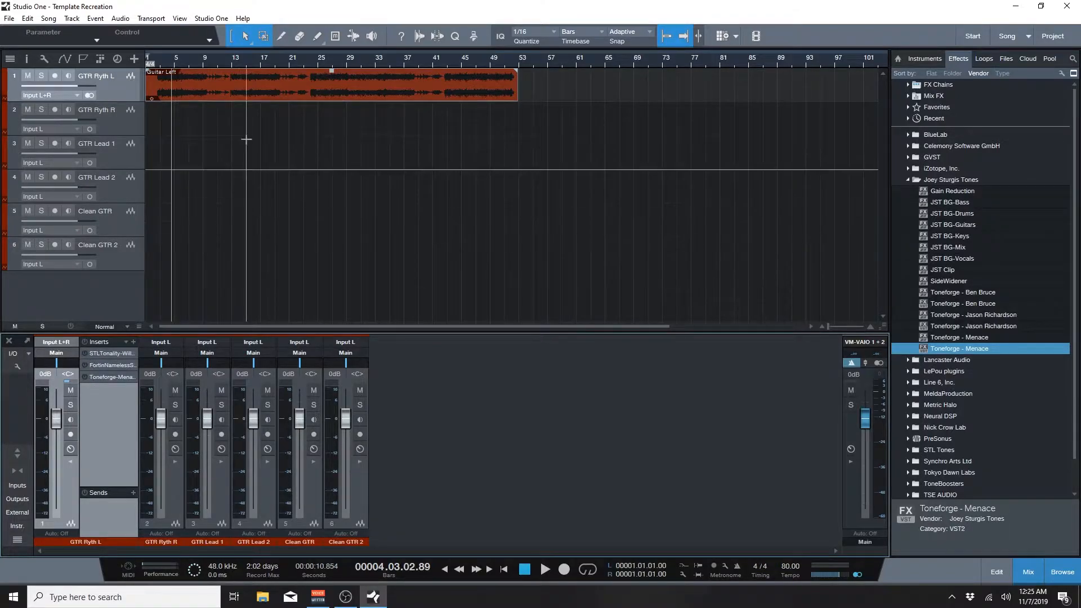
left_click(370, 125)
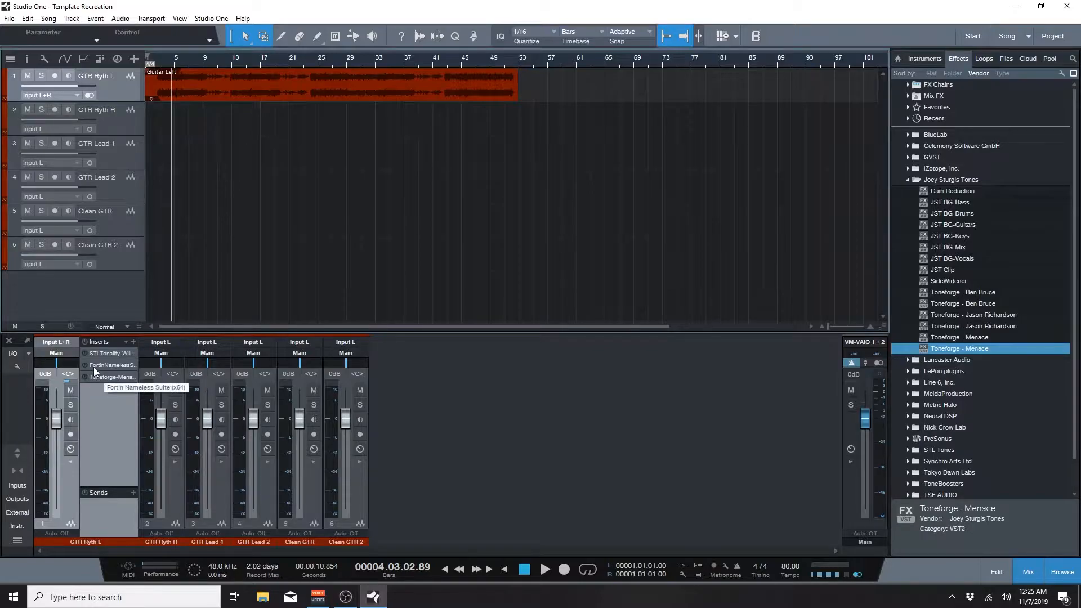
Step: Insert the PreSonus Pro EQ on the GTR Ryth L channel, raise its low cut to about 84.5 Hz and close it
left_click(942, 180)
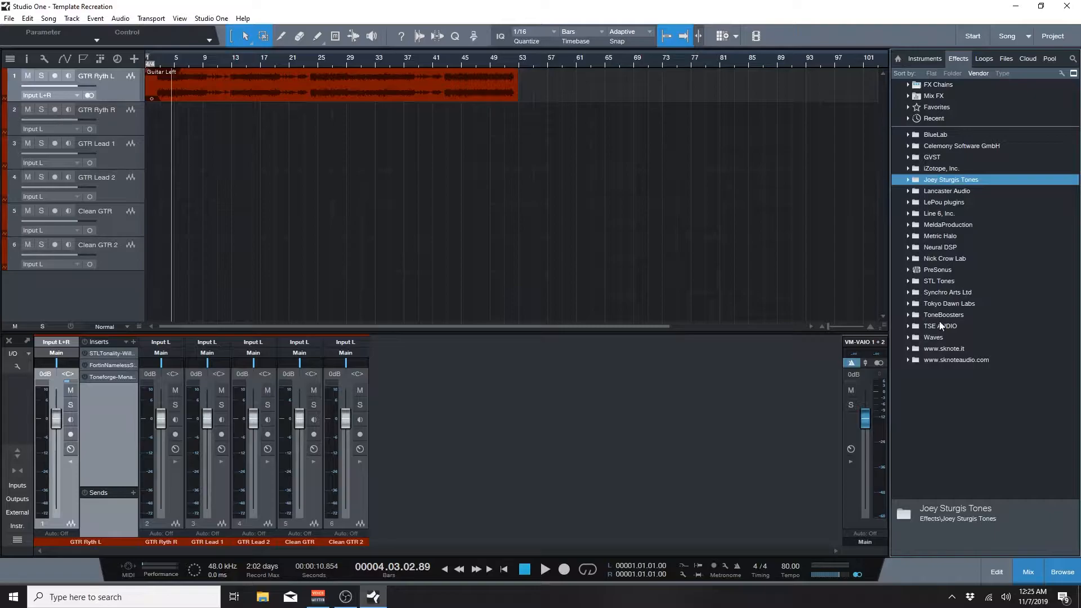
left_click(934, 270)
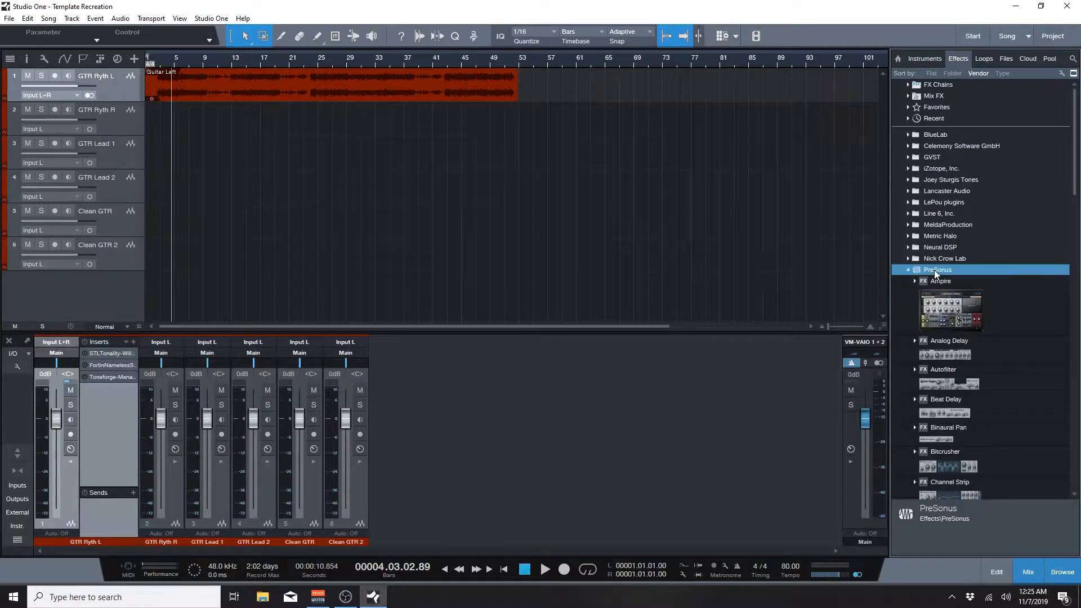
scroll(971, 407, "down", 10)
left_click_drag(964, 406, 101, 394)
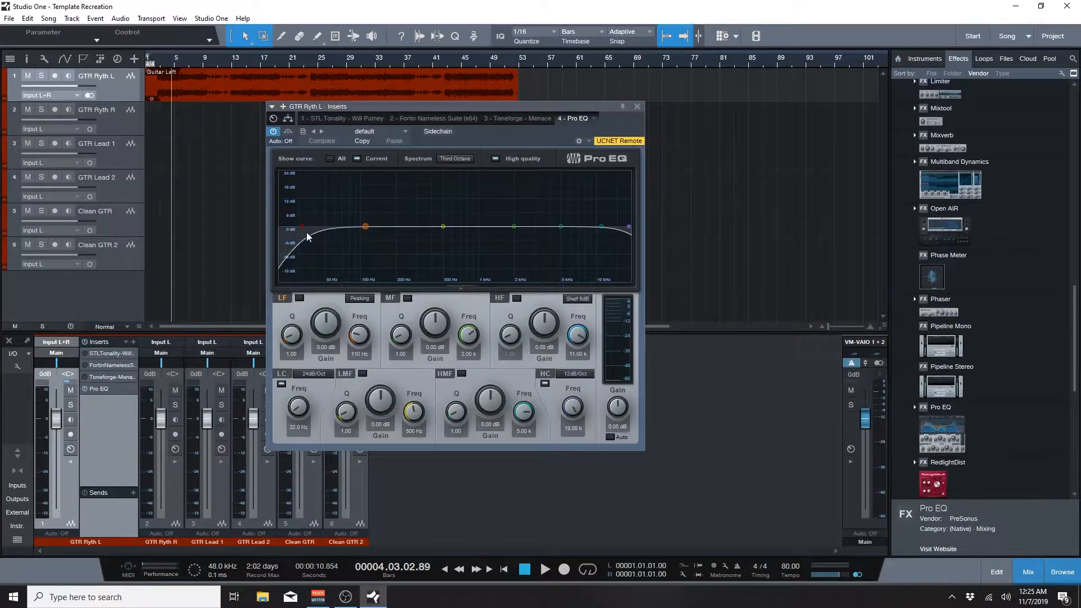
left_click_drag(303, 228, 352, 220)
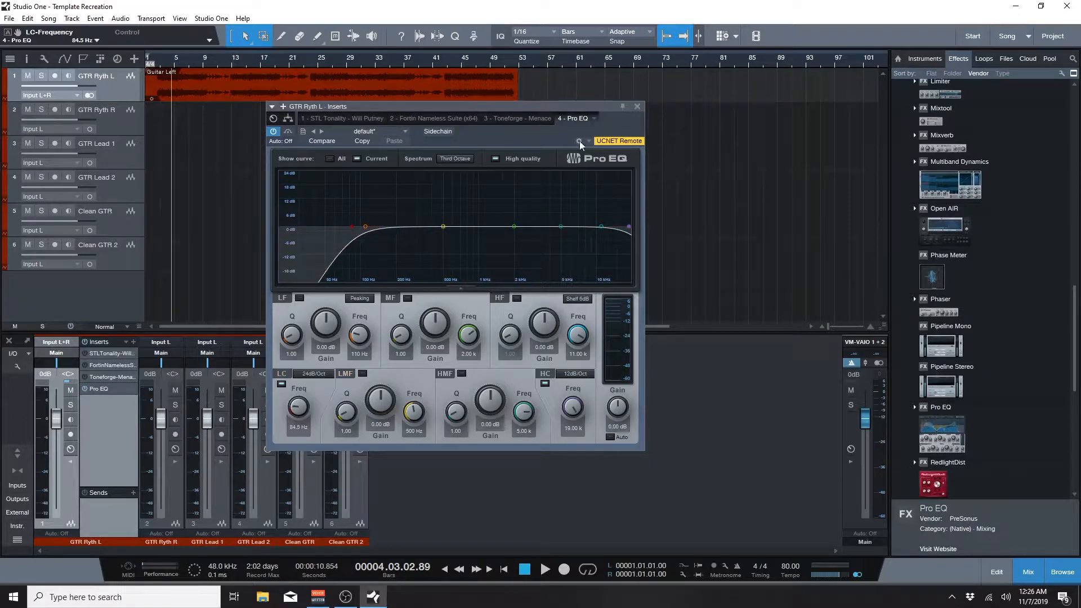
left_click(637, 106)
Step: Insert the Waves API-2500 Mono compressor on the GTR Ryth L channel and load its Rythm Guitar factory preset
scroll(987, 191, "up", 8)
scroll(985, 188, "up", 10)
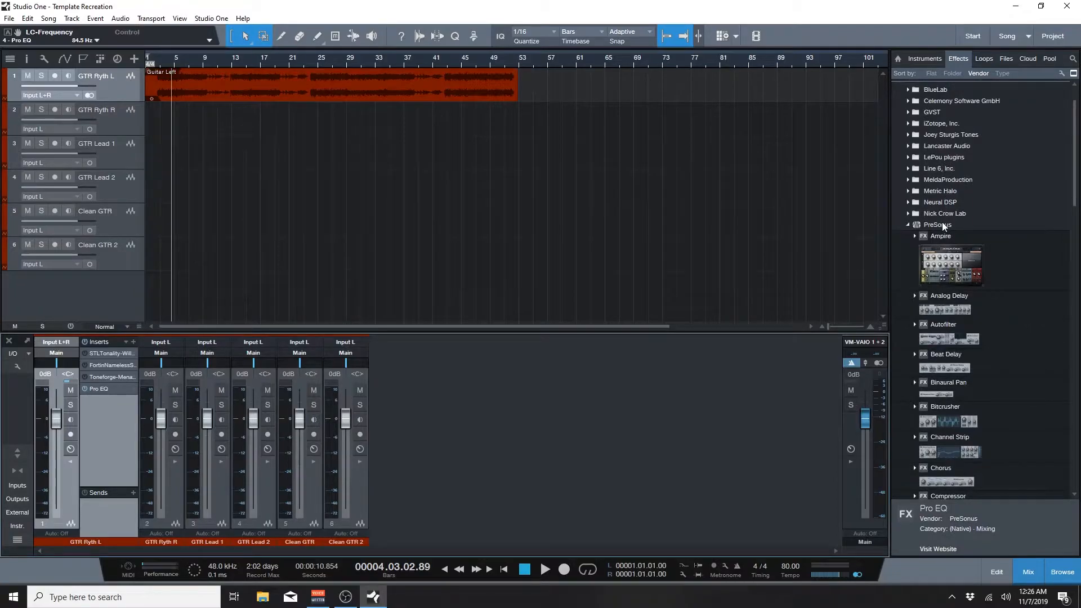
left_click(943, 224)
left_click(942, 290)
scroll(958, 304, "down", 2)
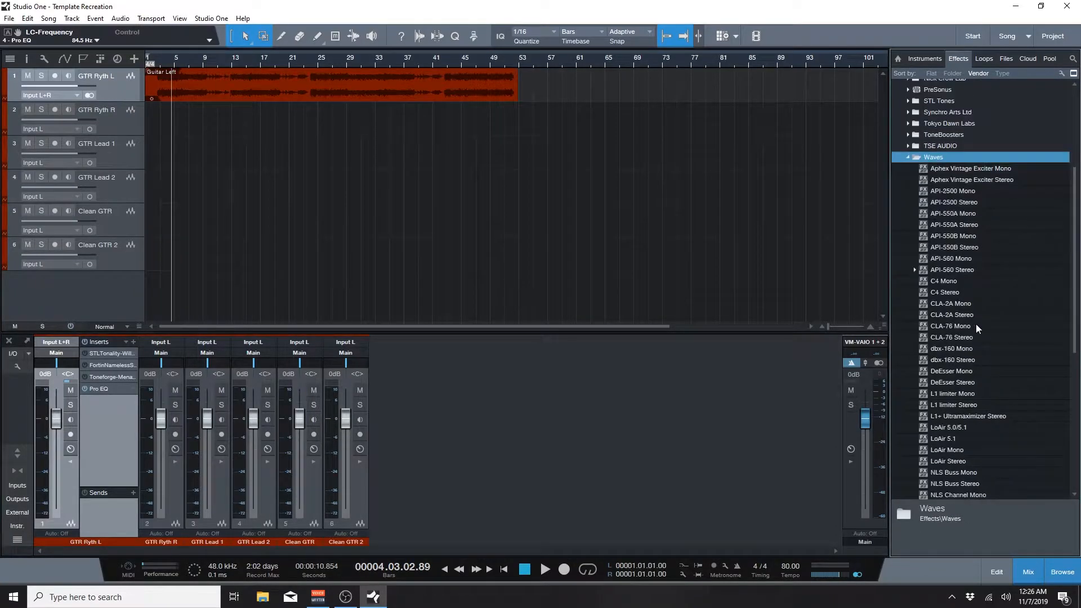
left_click_drag(956, 260, 100, 421)
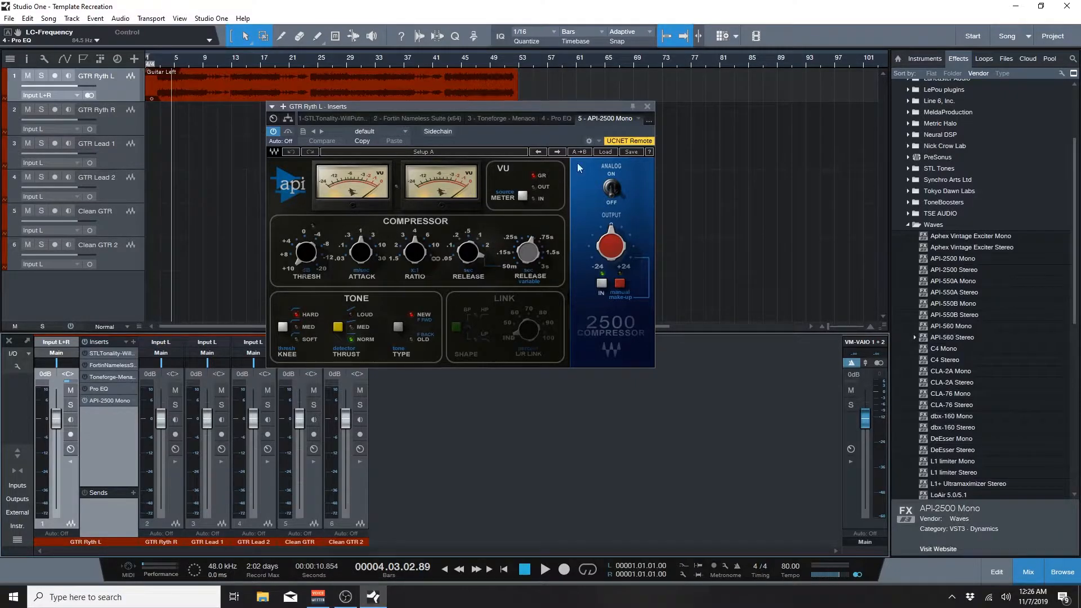
left_click(605, 152)
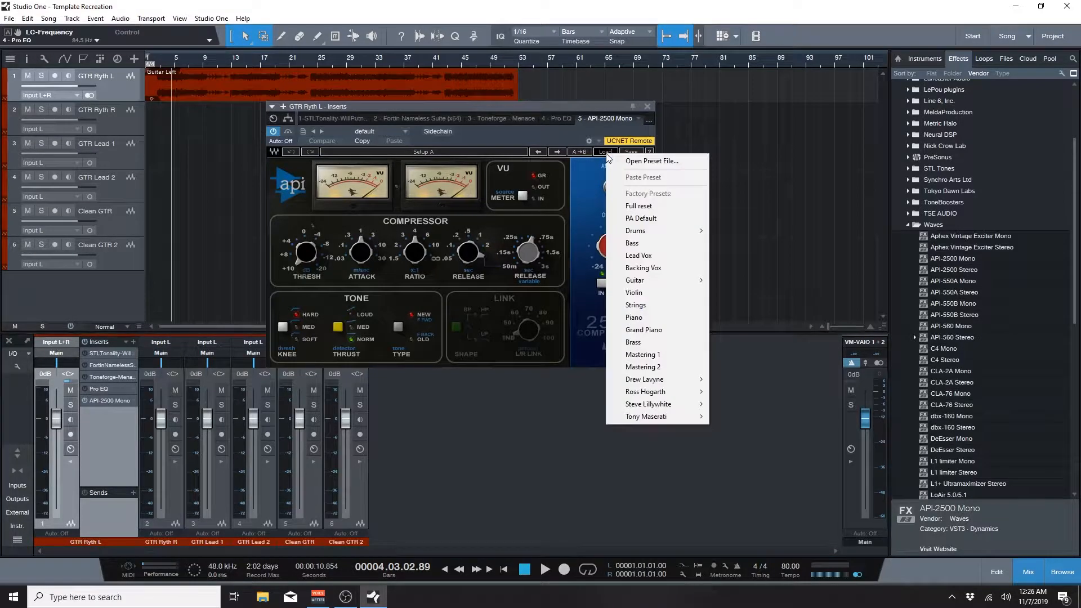
mouse_move(666, 281)
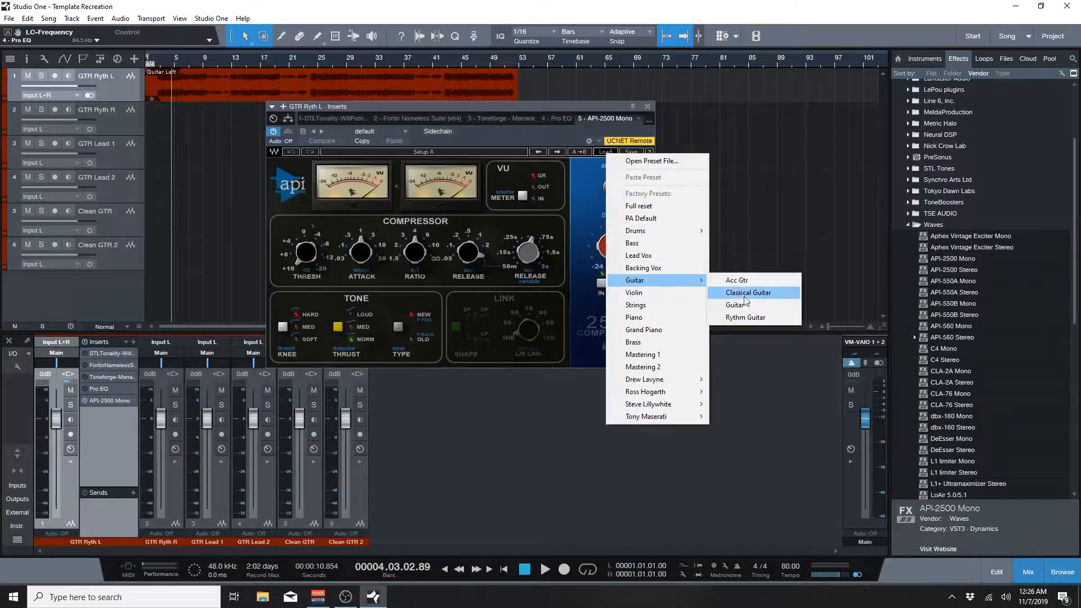
left_click(748, 318)
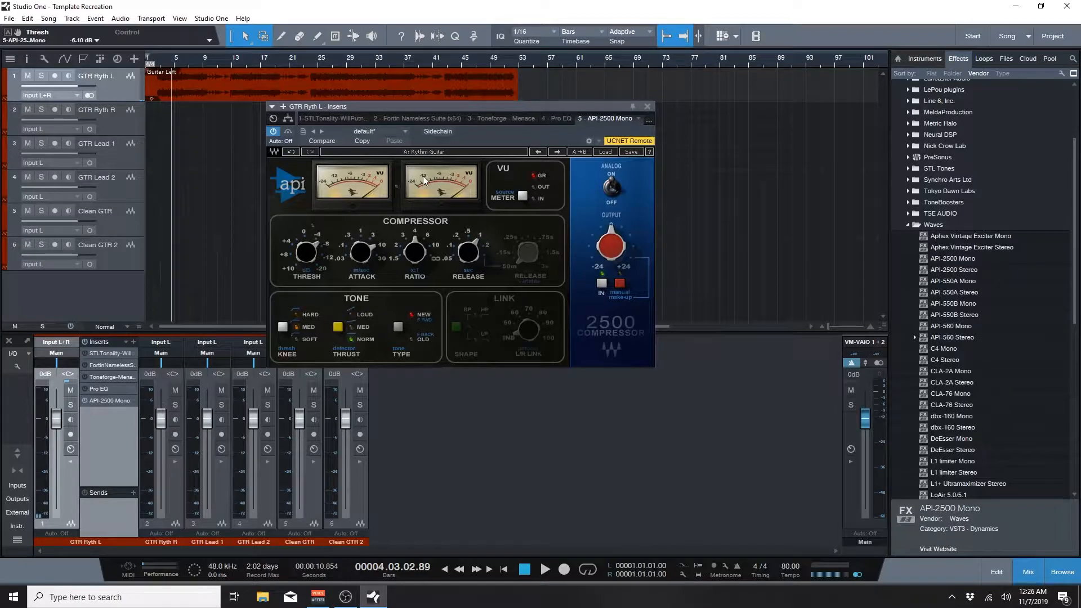
Step: Set the API-2500 threshold to 10 dB and place the playhead at bar 3
left_click_drag(447, 109, 469, 110)
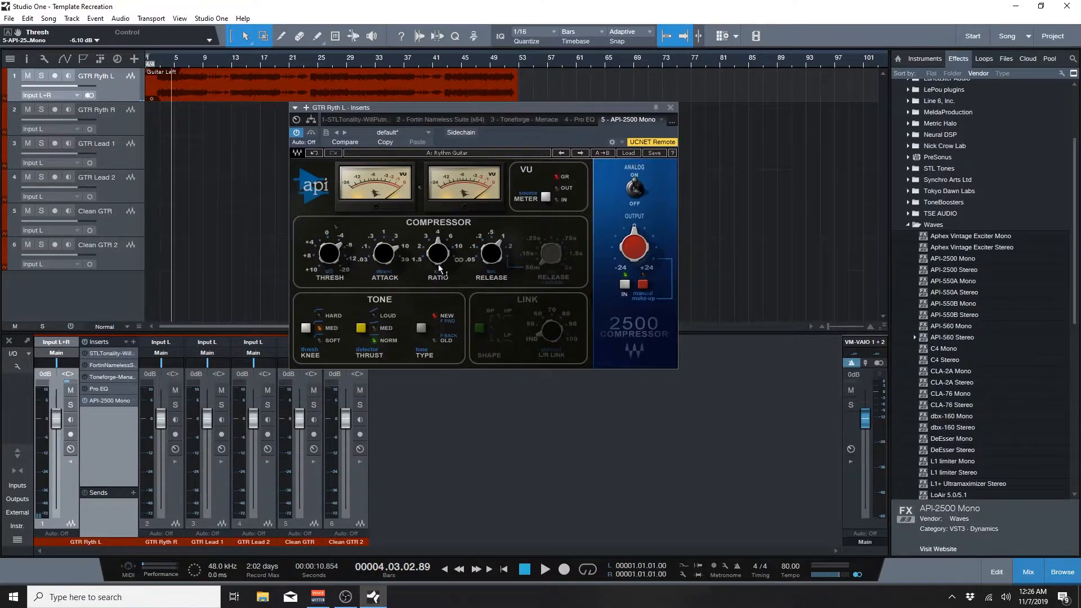
left_click_drag(329, 253, 330, 287)
mouse_move(324, 259)
left_mouse_down()
mouse_move(324, 218)
mouse_move(325, 260)
left_mouse_up()
left_click(160, 64)
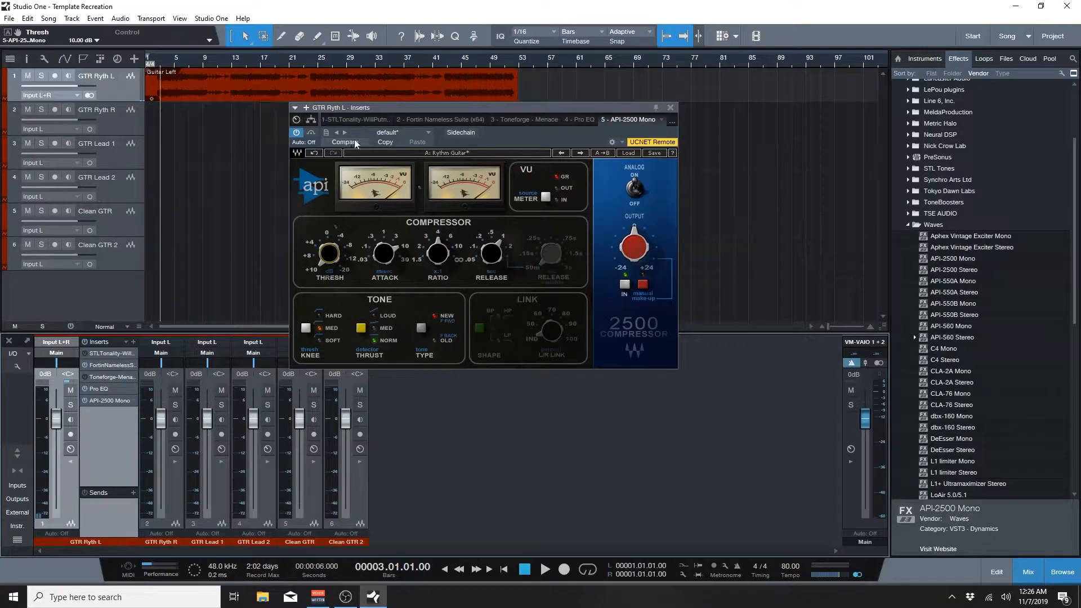
left_click_drag(373, 110, 381, 112)
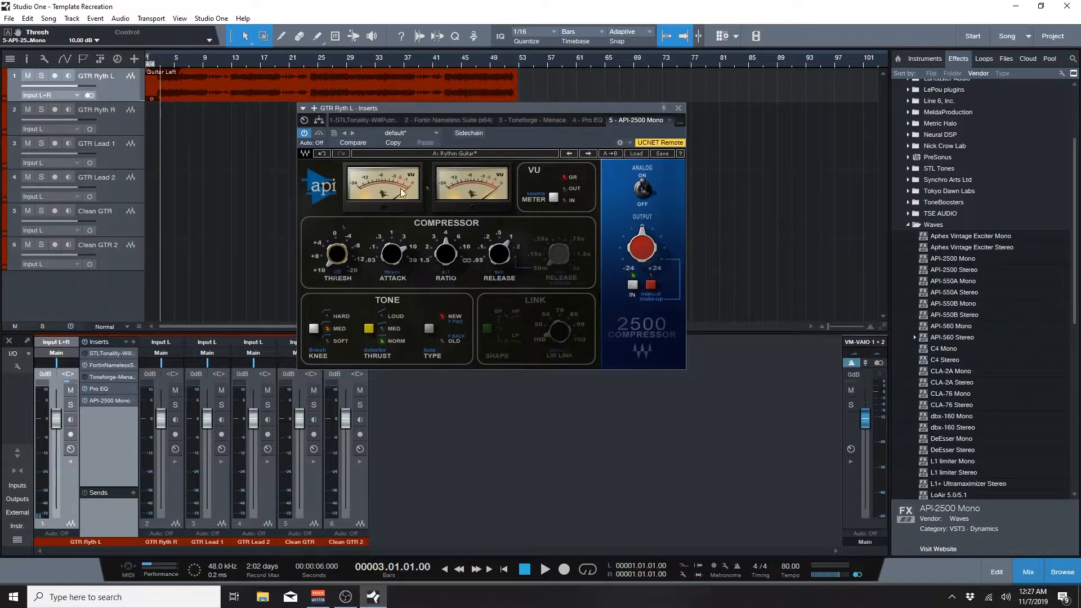
Step: Play back the Guitar Left clip while setting the API-2500 threshold to about 6 dB, then save the song and close the plug-in
scroll(155, 60, "up", 4)
left_click(162, 57)
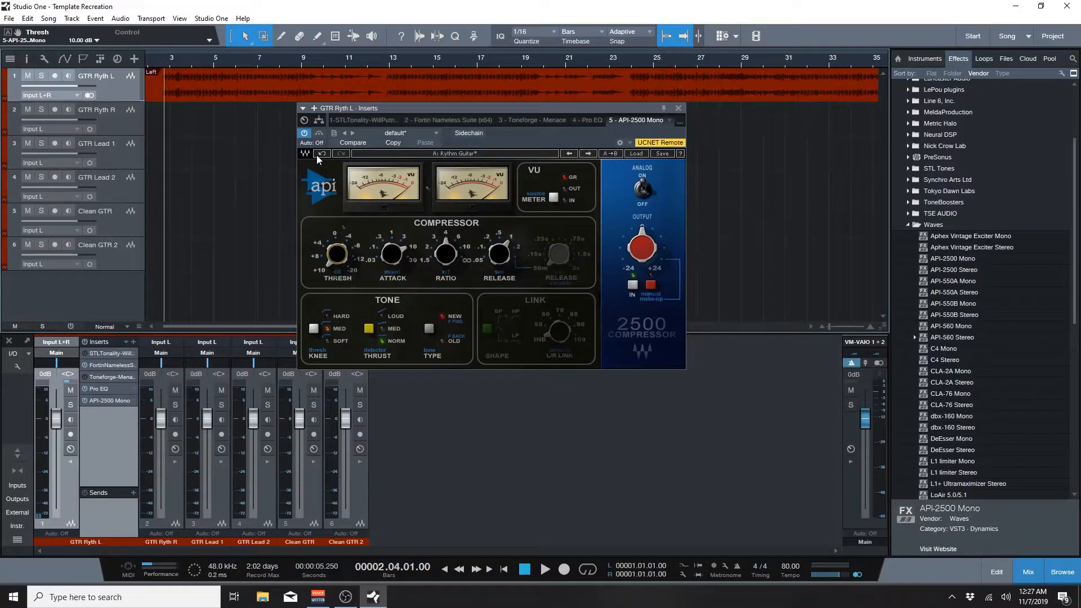
key("space")
left_click_drag(339, 257, 340, 218)
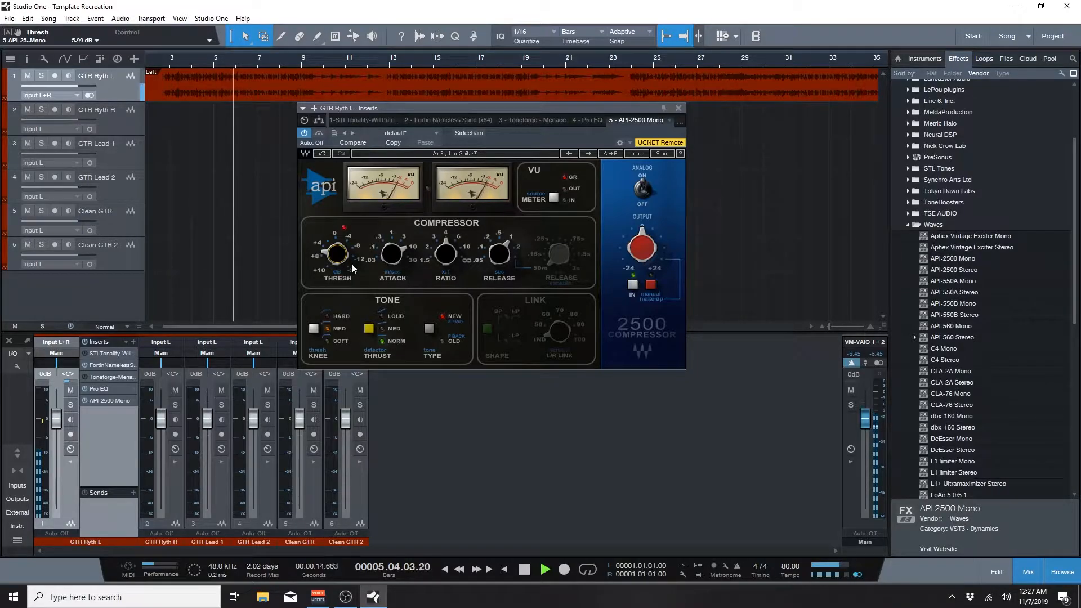
key("space")
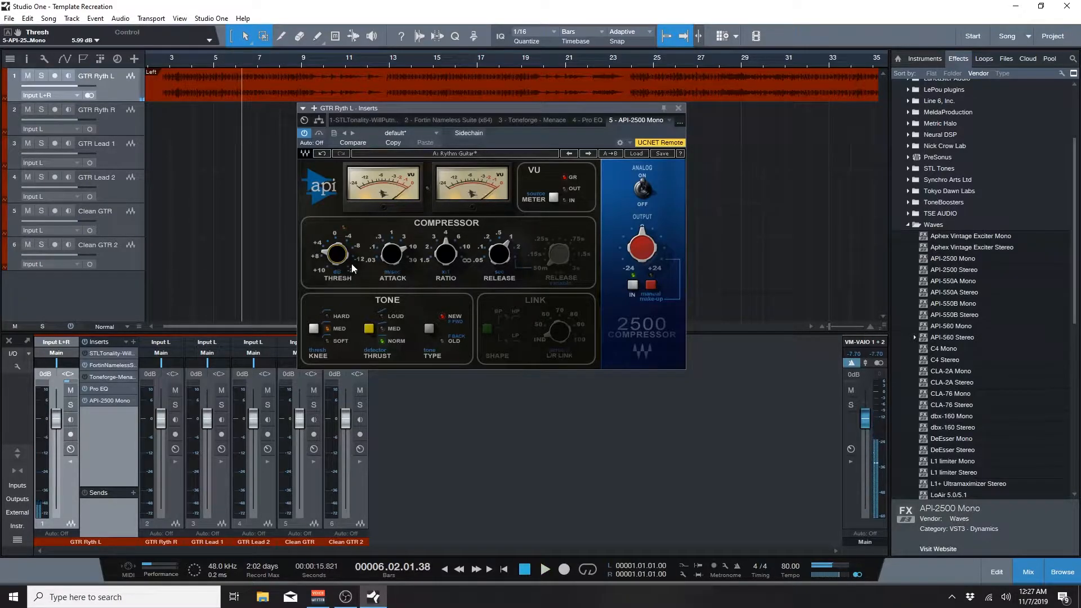
key("ctrl+s")
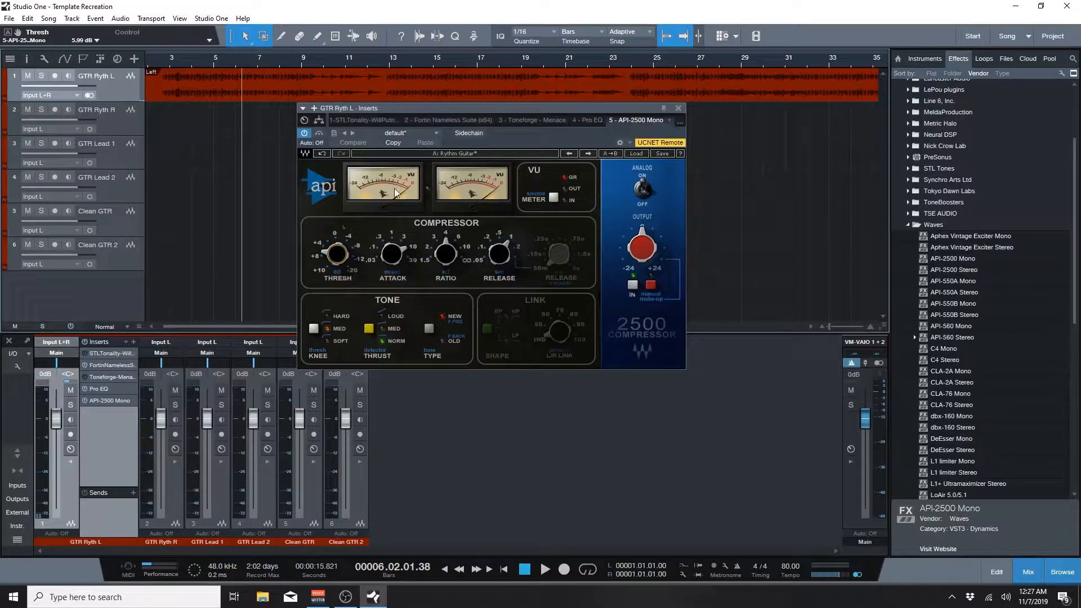
left_click(678, 108)
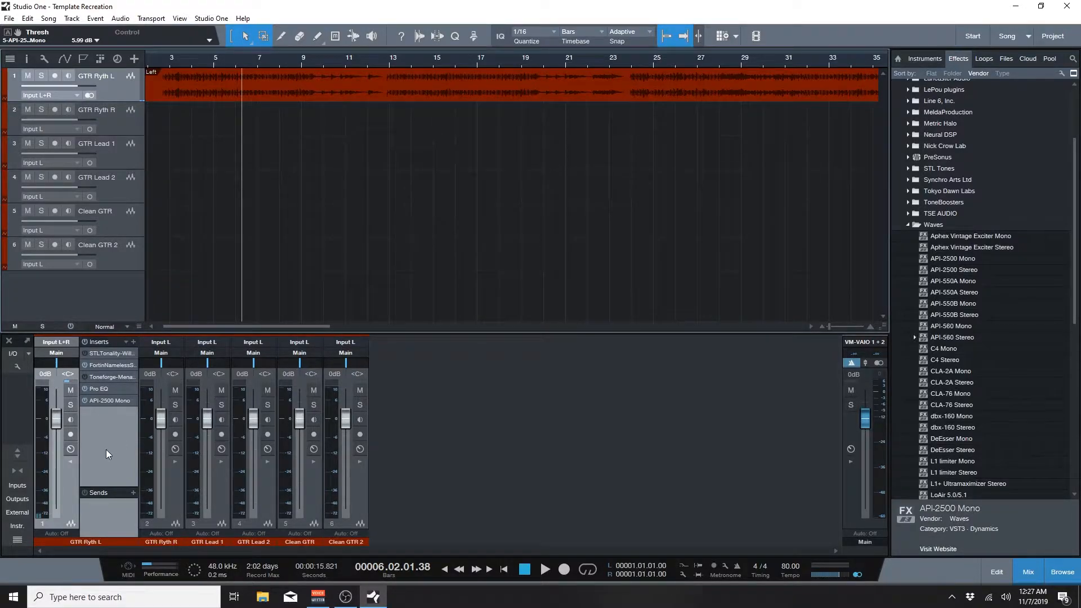
Step: Copy the complete insert chain of GTR Ryth L to the GTR Ryth R and GTR Lead 1 channels
left_click(85, 342)
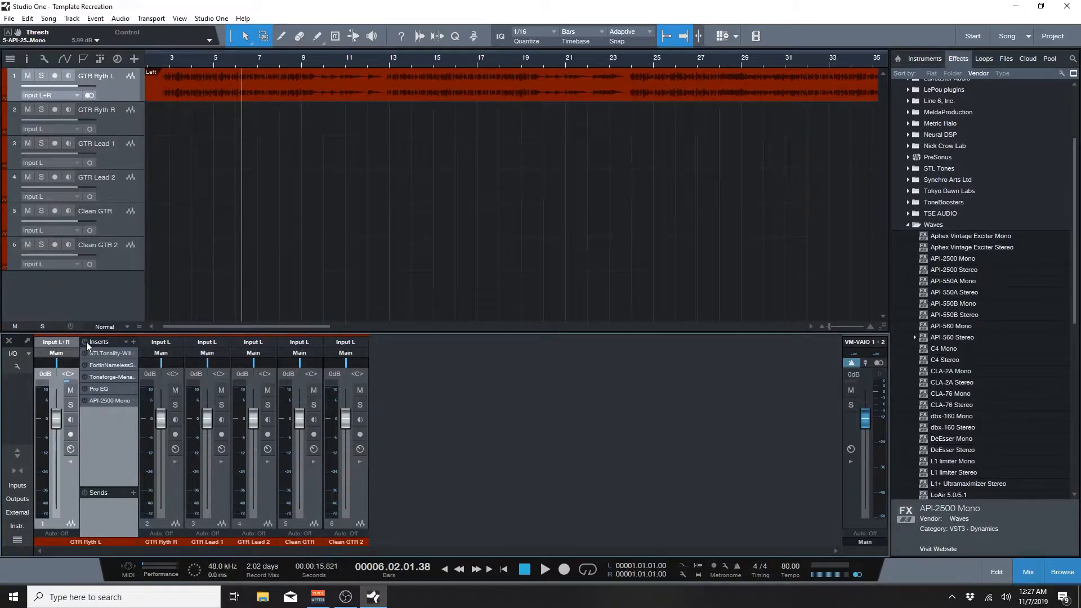
left_click(175, 472)
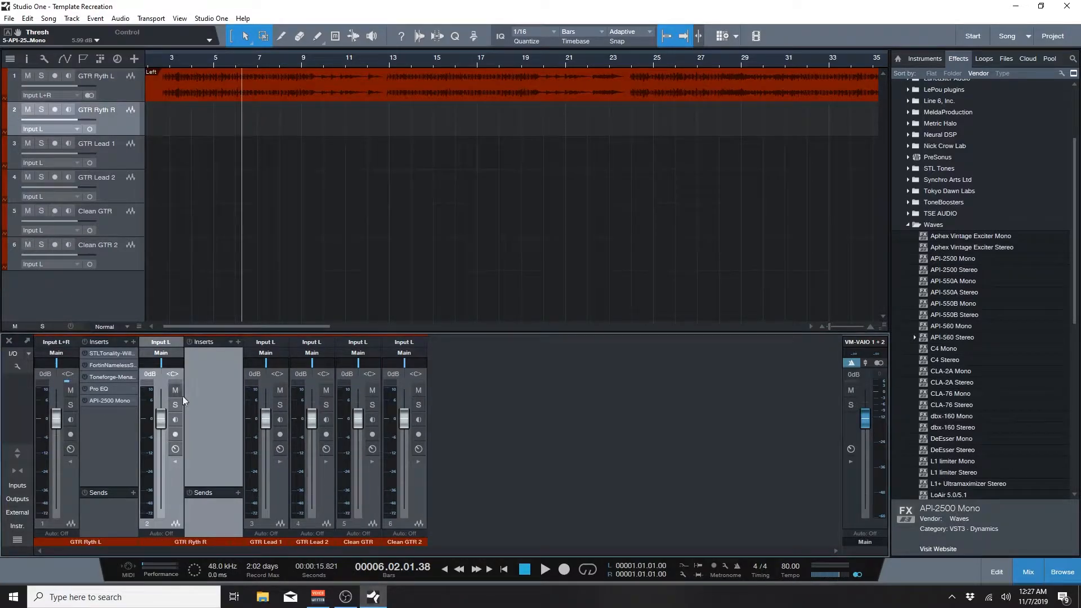
left_click_drag(105, 341, 209, 373)
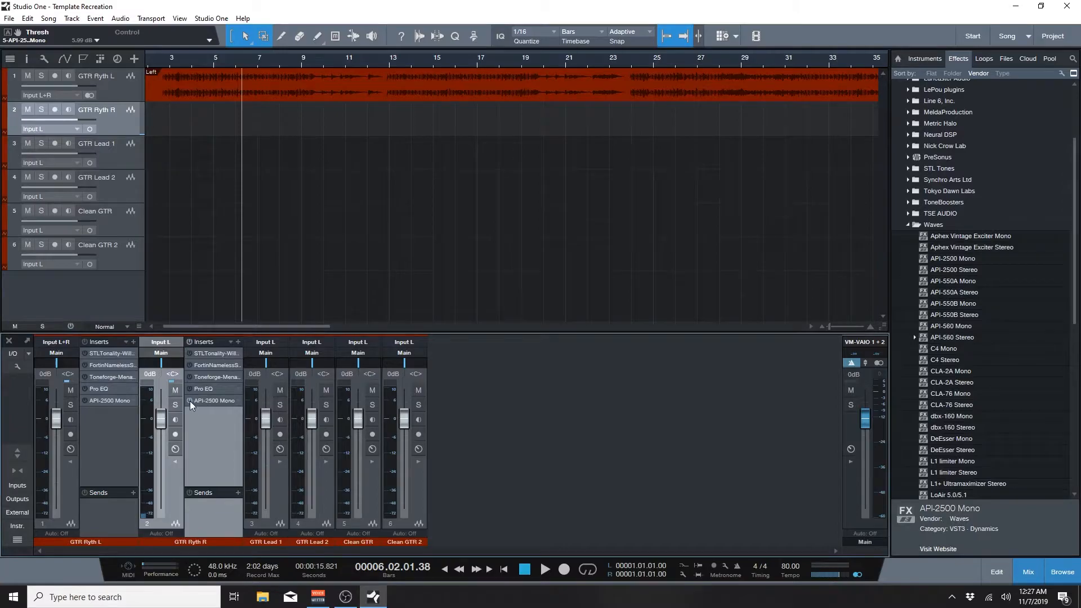
left_click(274, 482)
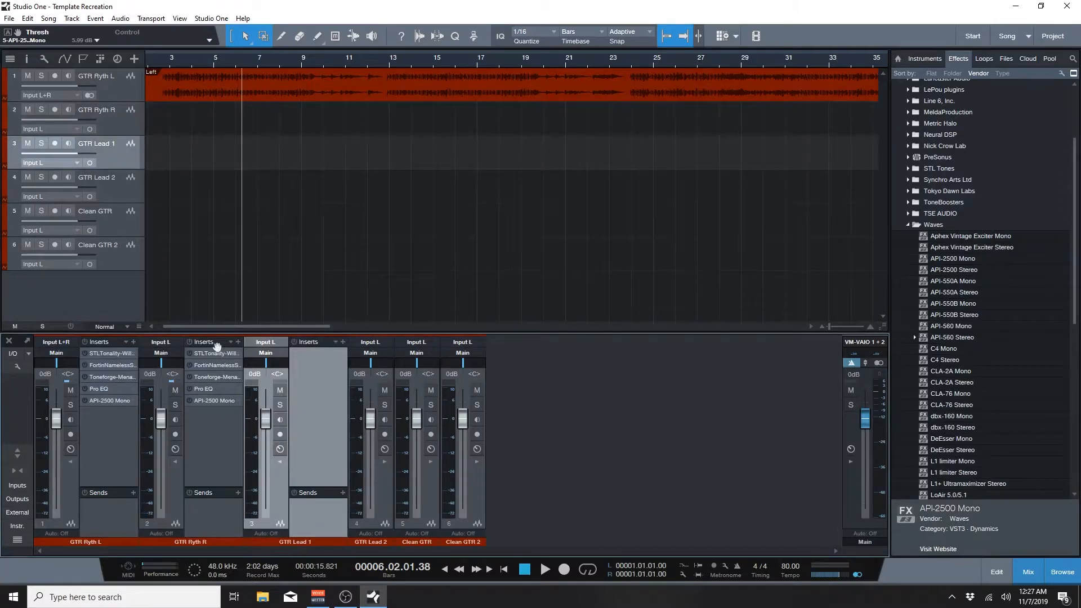
left_click_drag(217, 345, 308, 367)
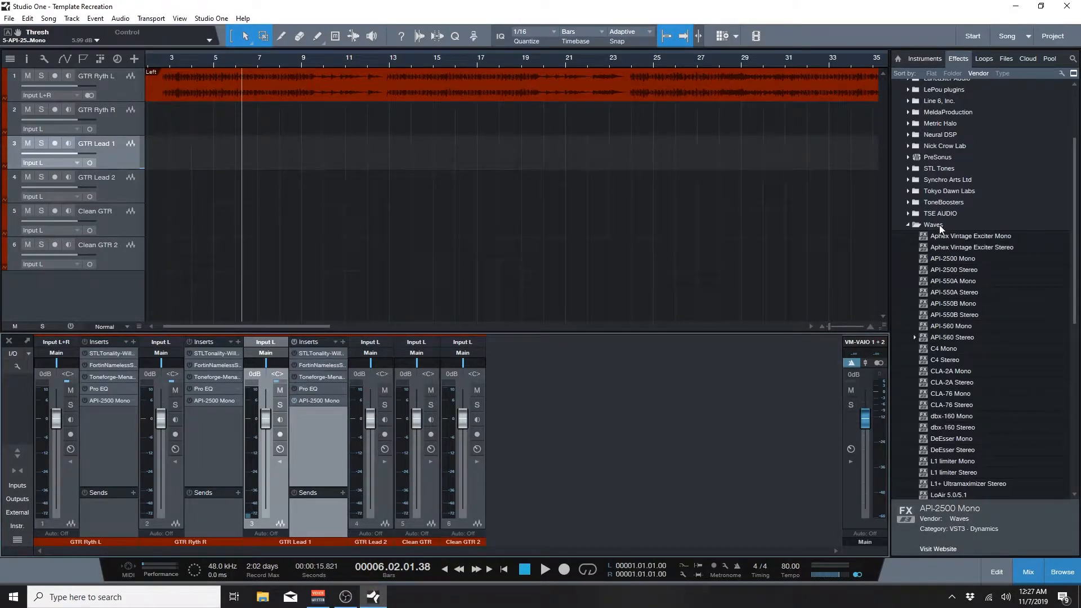
Step: Add the PreSonus Beat Delay as a send effect on the GTR Lead 1 channel
double_click(939, 226)
double_click(938, 159)
scroll(960, 247, "down", 1)
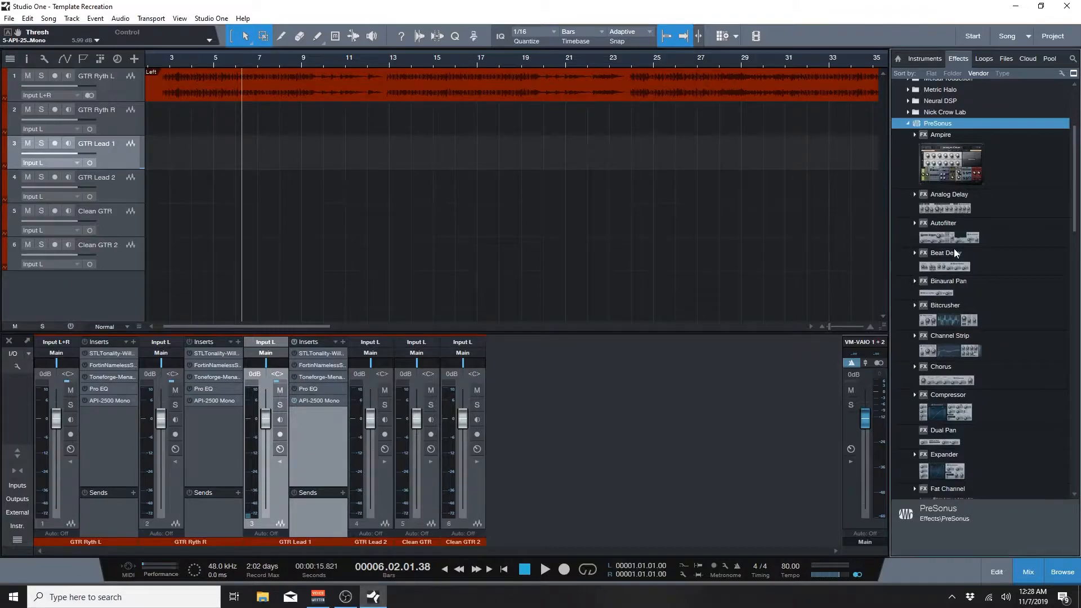
left_click_drag(954, 263, 319, 506)
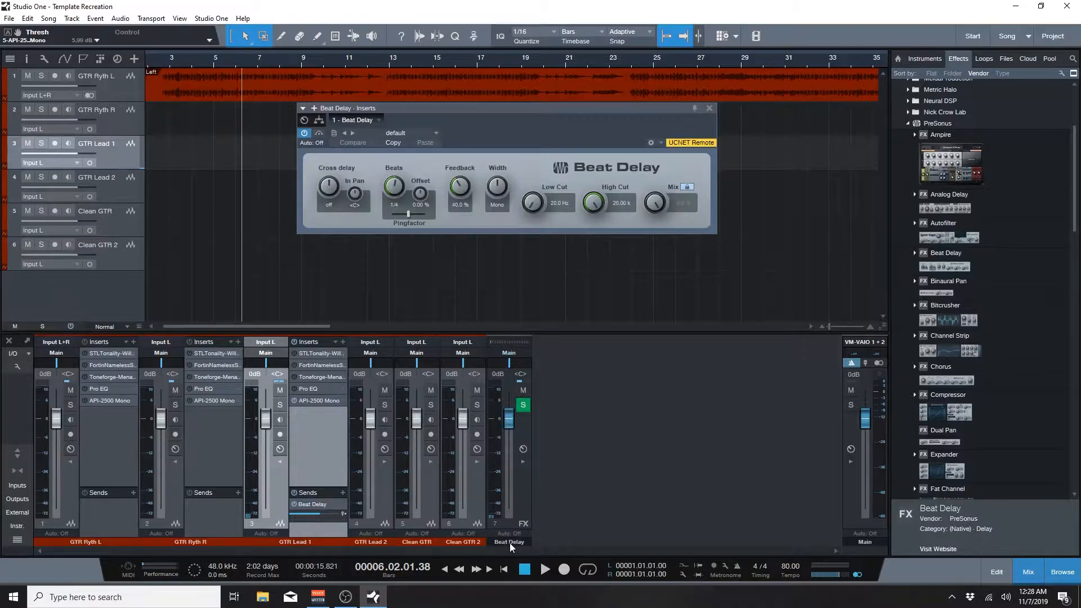
Step: Rename the Beat Delay effect channel as GTR LEAD DELAY and close the plug-in window
double_click(509, 541)
type("GTRT")
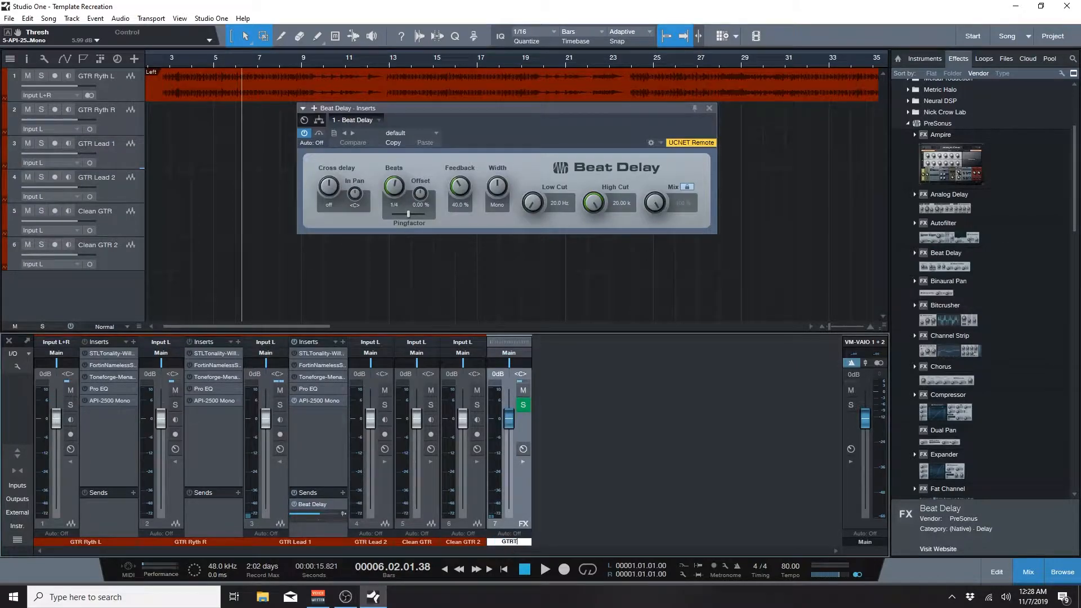
key("BackSpace")
type("DELAY")
key("BackSpace")
key("BackSpace")
key("BackSpace")
key("BackSpace")
key("BackSpace")
type("LEAD DELAY")
key("Return")
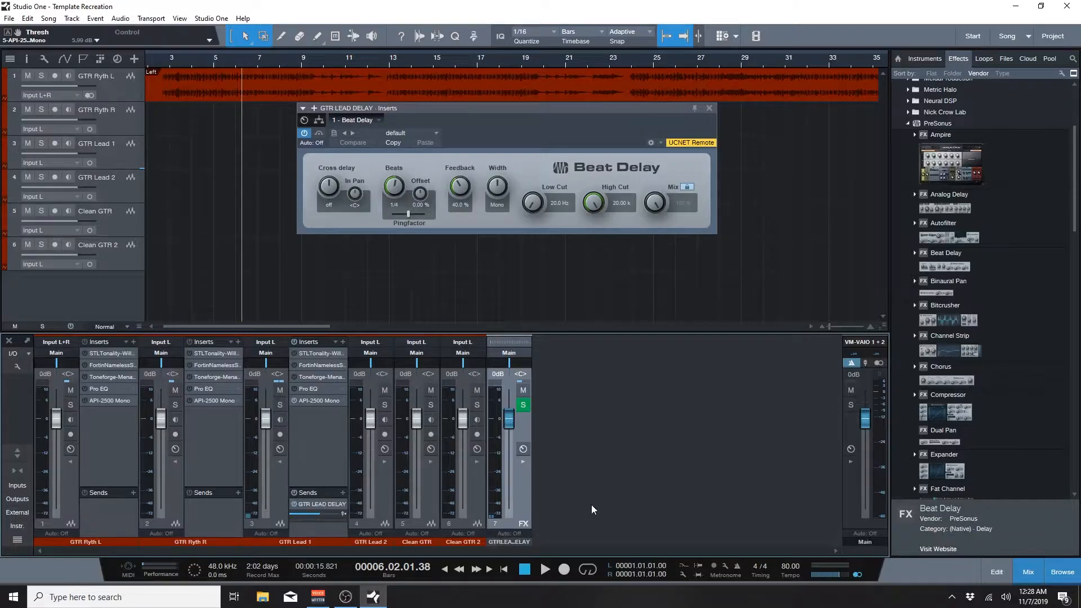
left_click(709, 108)
Step: Add the PreSonus Room Reverb as a second send on GTR Lead 1 and rename its effect channel GTR LEAD VERB
scroll(959, 331, "down", 6)
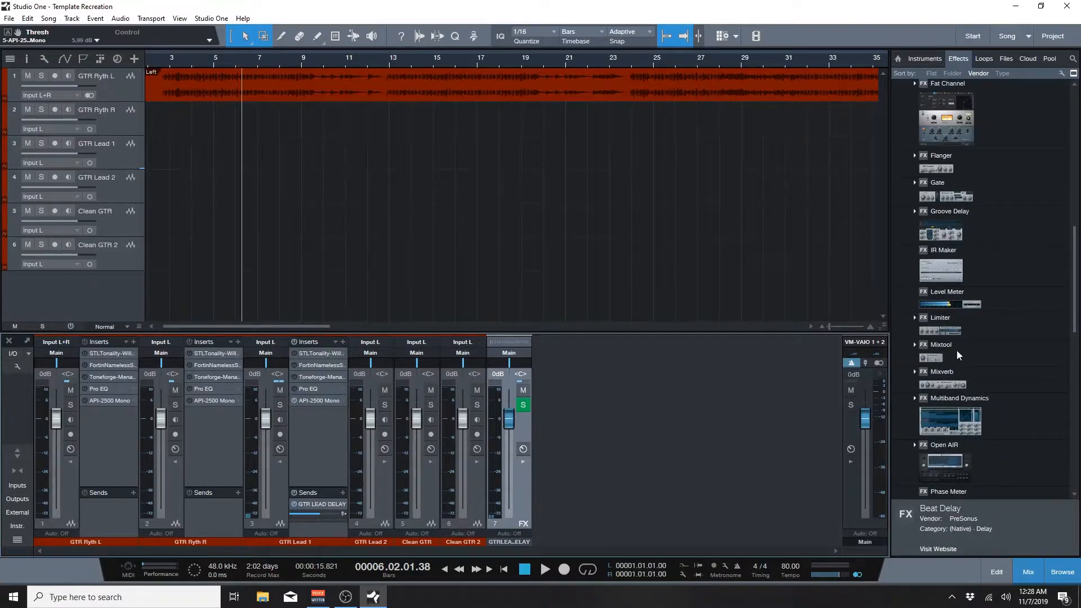
scroll(955, 358, "down", 8)
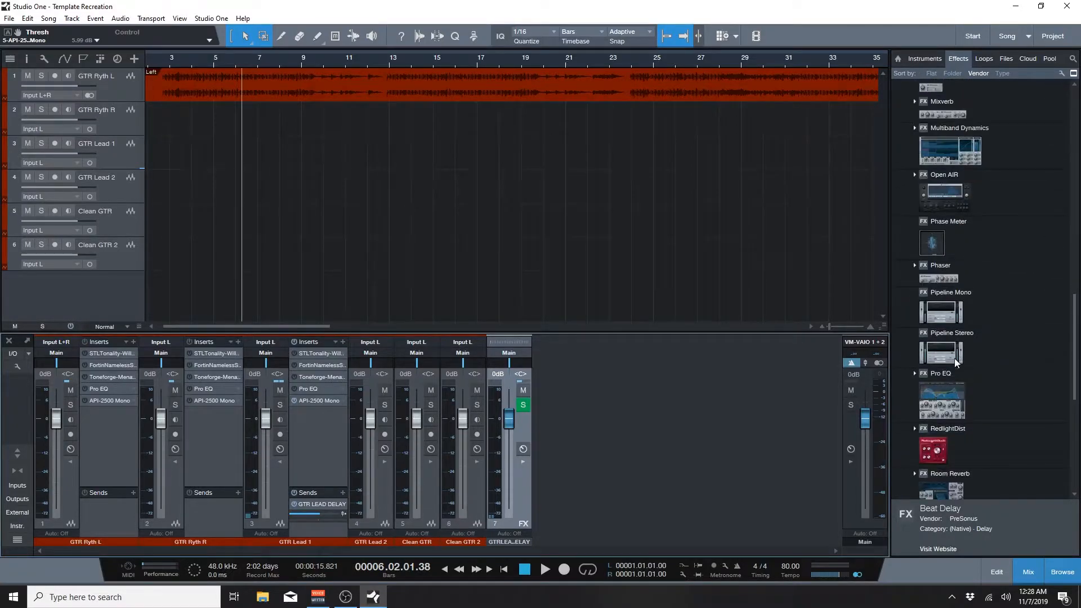
scroll(955, 349, "down", 8)
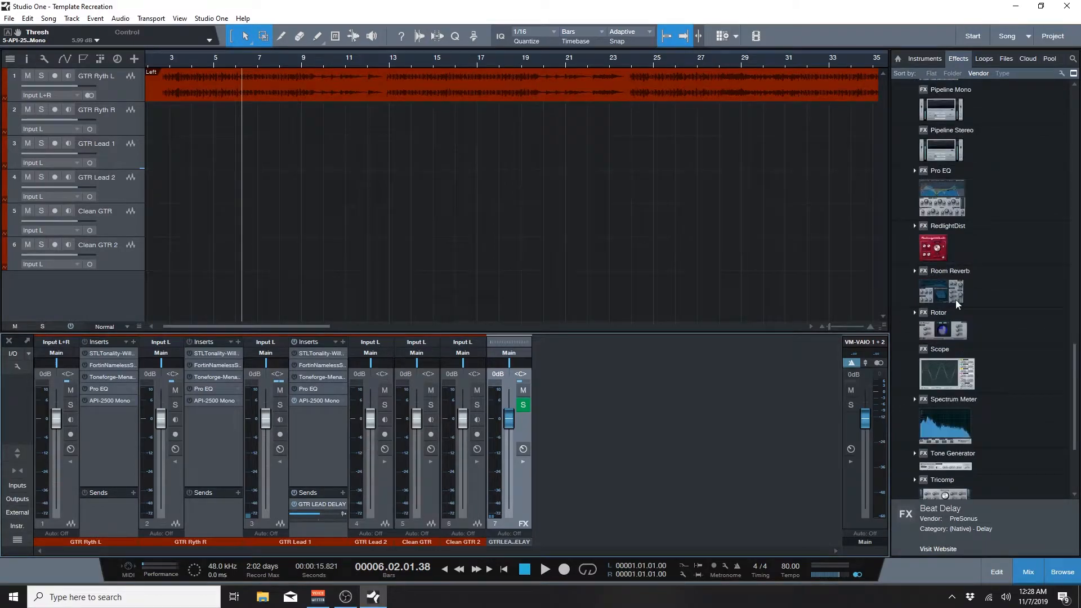
left_click_drag(959, 297, 316, 530)
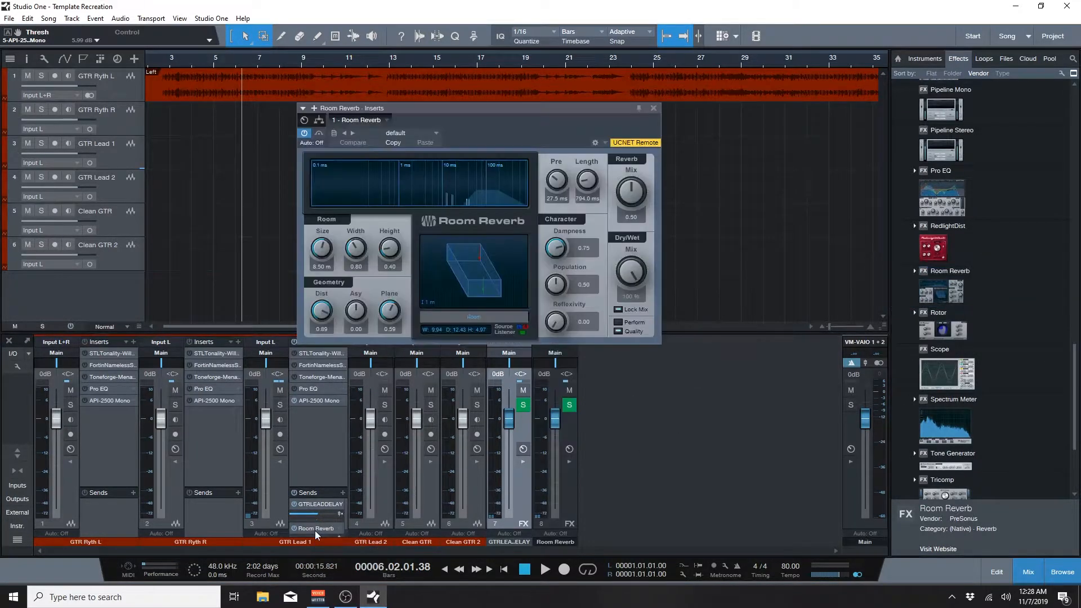
double_click(559, 541)
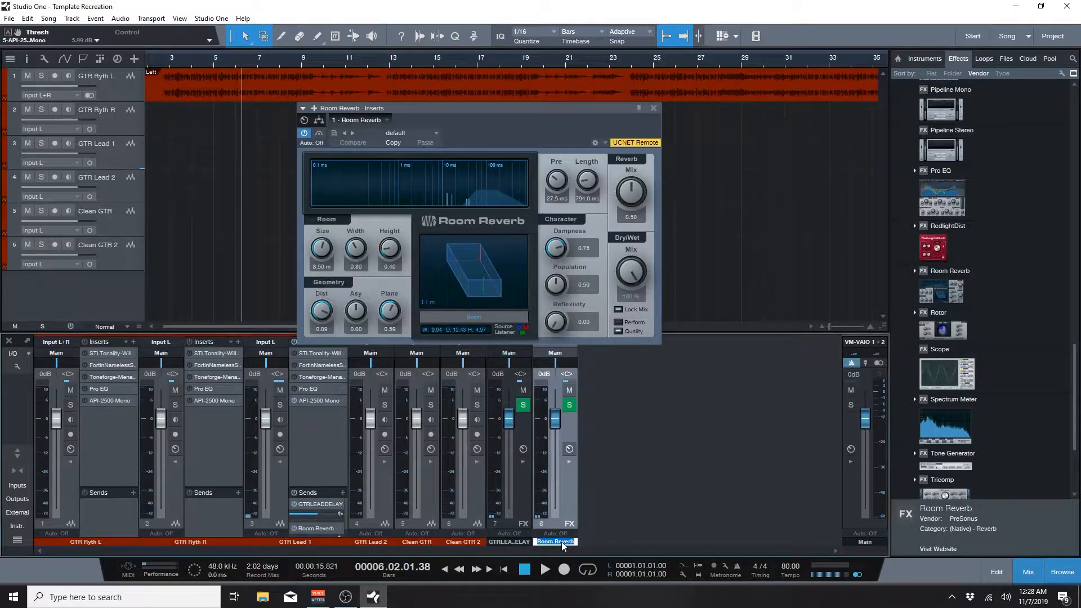
type("GTR LEAD VERB")
key("Return")
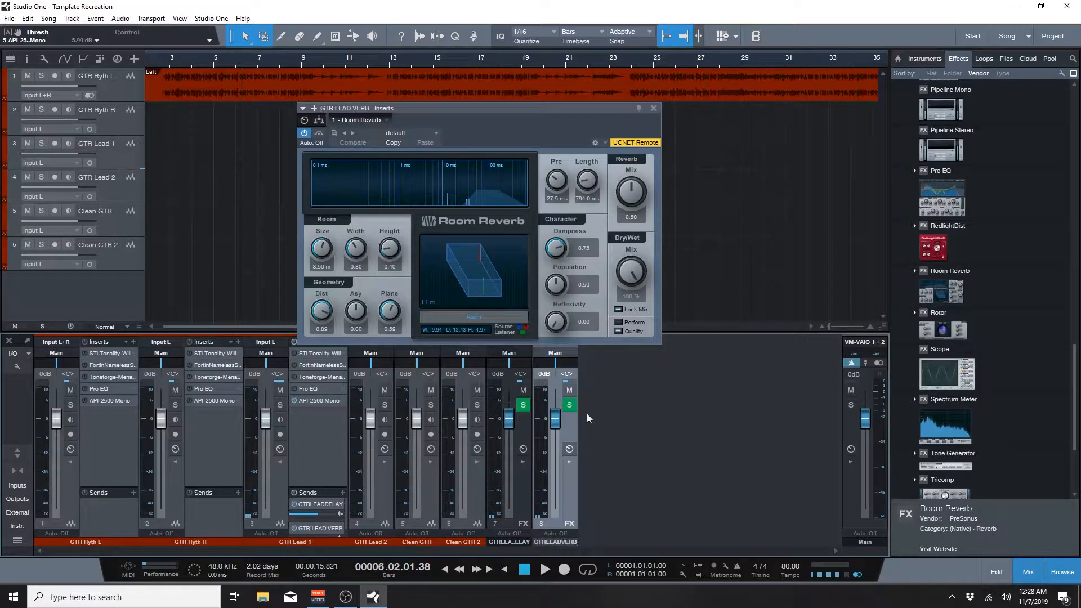
left_click(652, 109)
Step: Copy the lead delay and lead reverb sends from GTR Lead 1 to the GTR Lead 2 channel
left_click(382, 489)
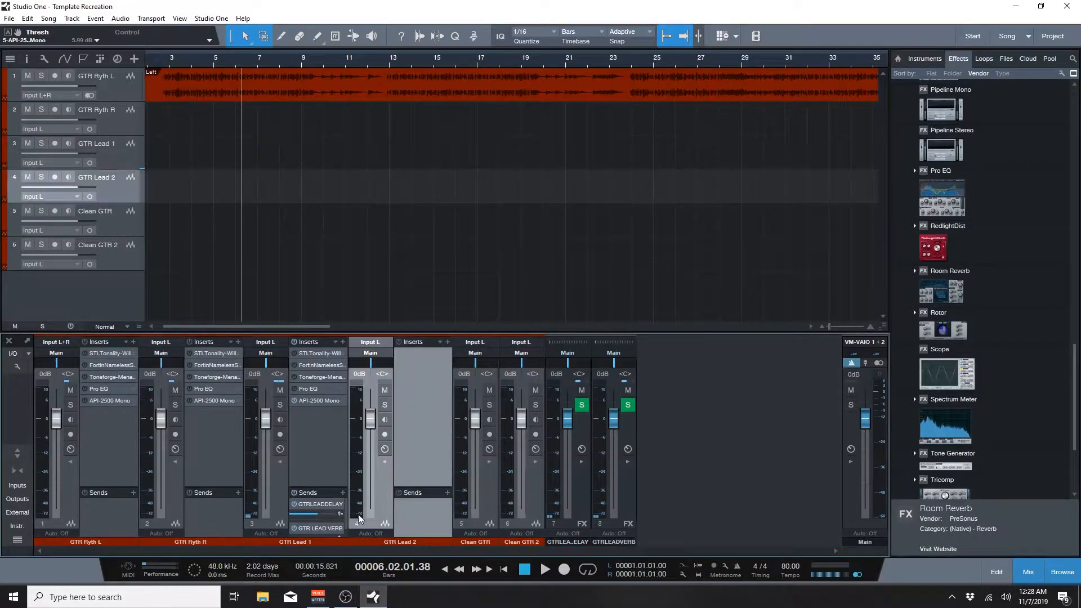
left_click_drag(316, 505, 407, 504)
left_click_drag(321, 529, 410, 529)
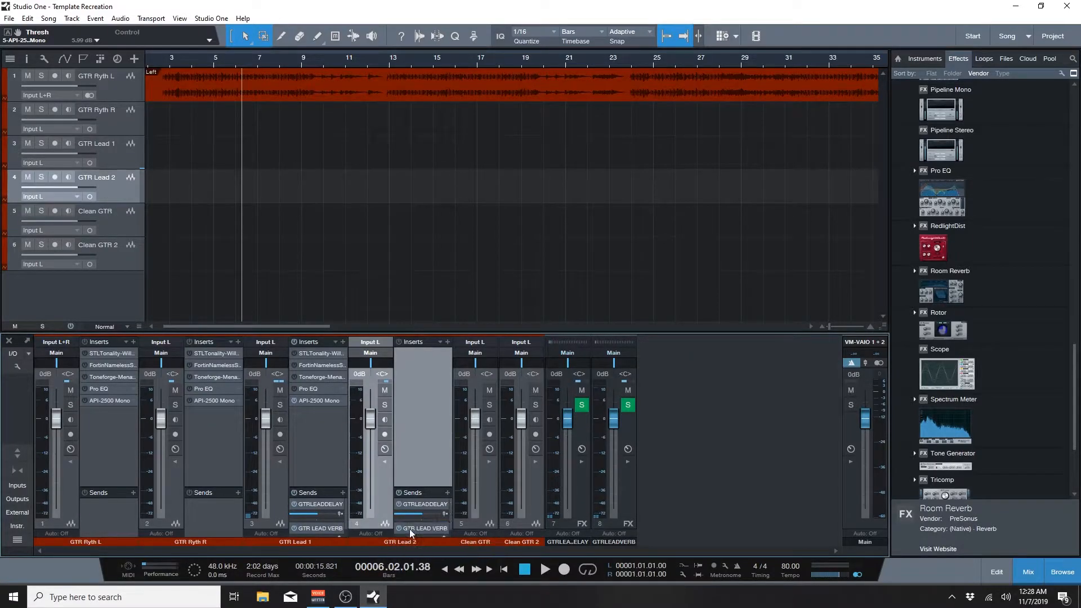
Step: Enlarge the mixer and copy the full insert chain from the GTR Lead 1 channel to GTR Lead 2
left_click_drag(450, 332, 460, 258)
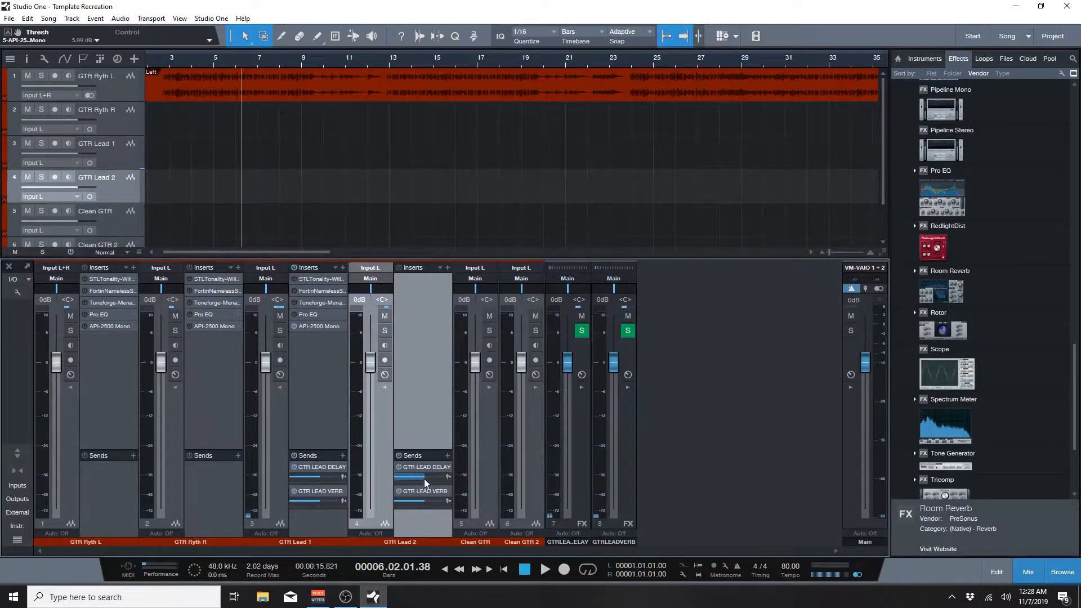
left_click_drag(420, 478, 423, 503)
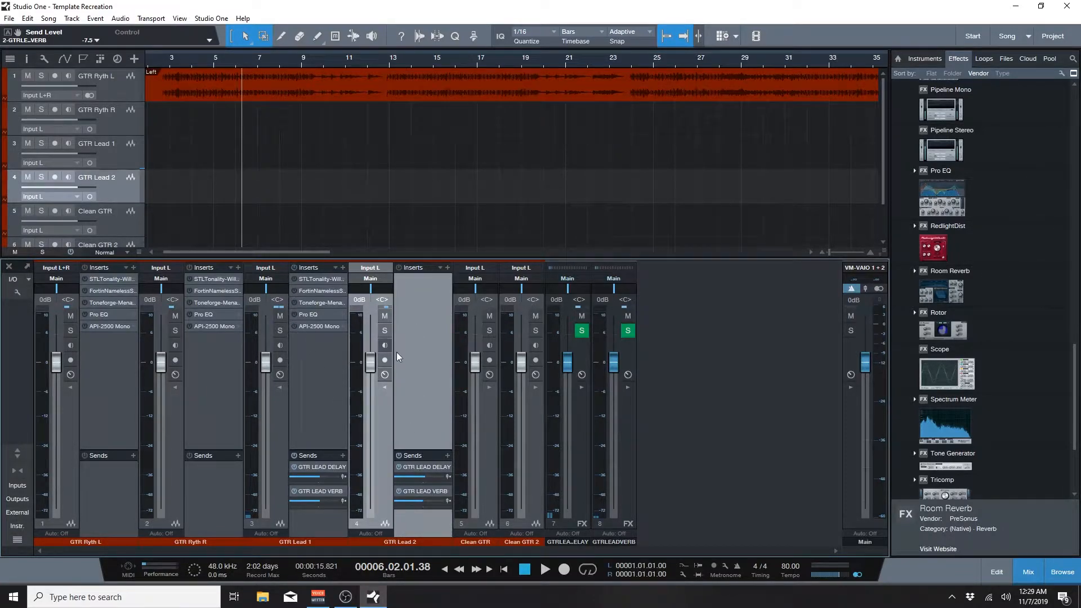
left_click_drag(308, 270, 414, 302)
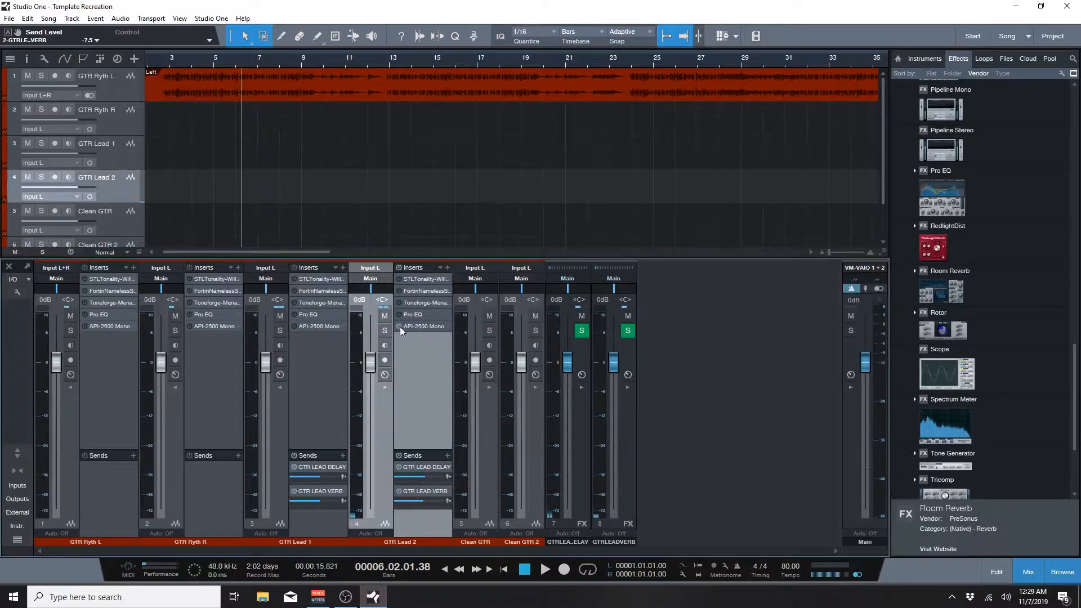
Step: Collapse the insert and send sections of the rhythm and lead guitar channels
left_click(204, 351)
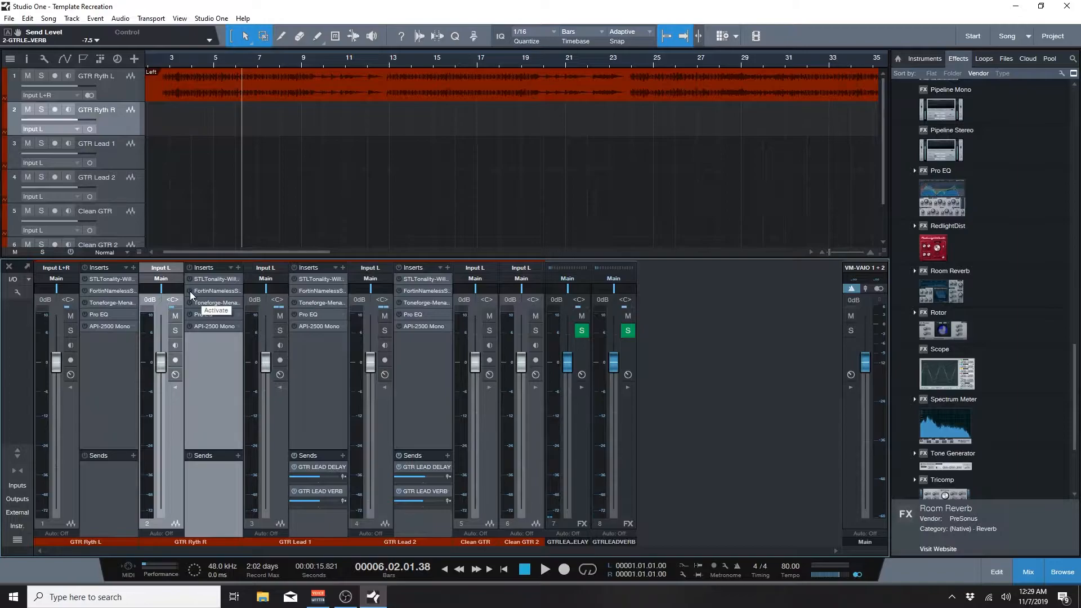
left_click(315, 292)
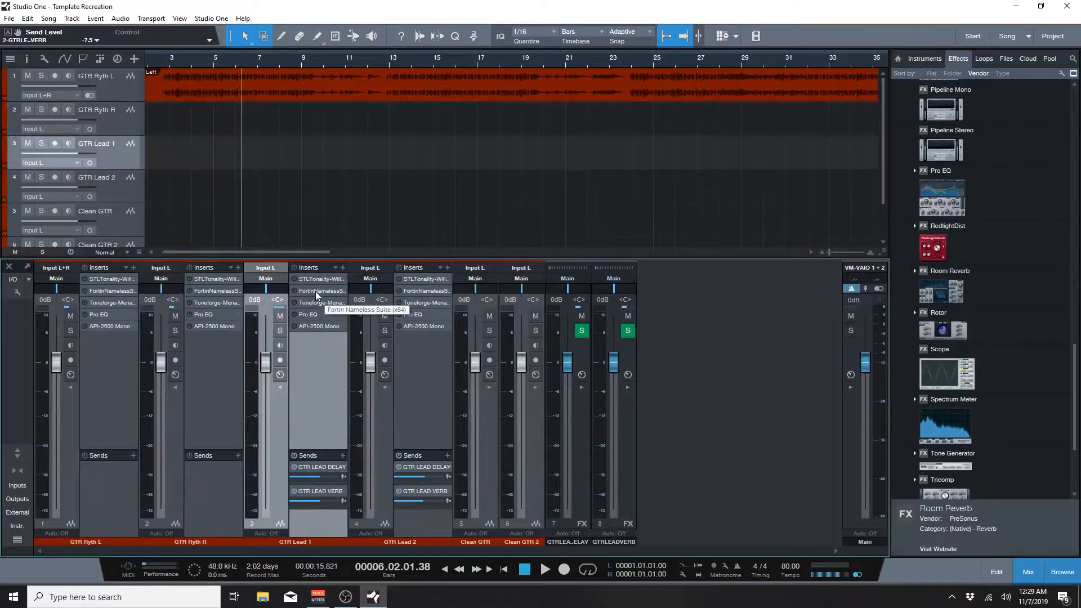
left_click(71, 387)
left_click(149, 374)
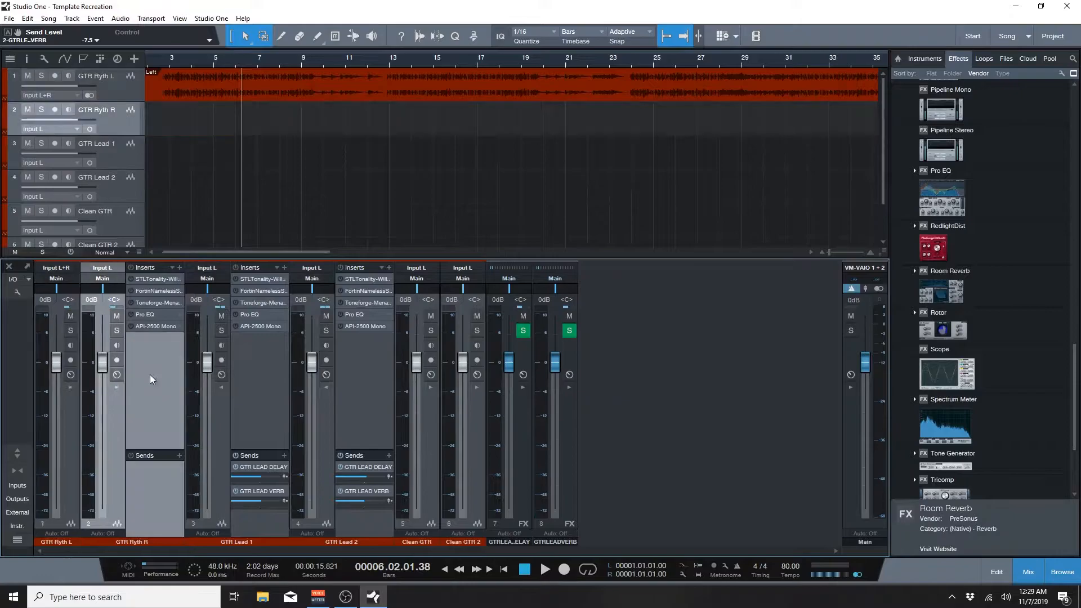
left_click(180, 376)
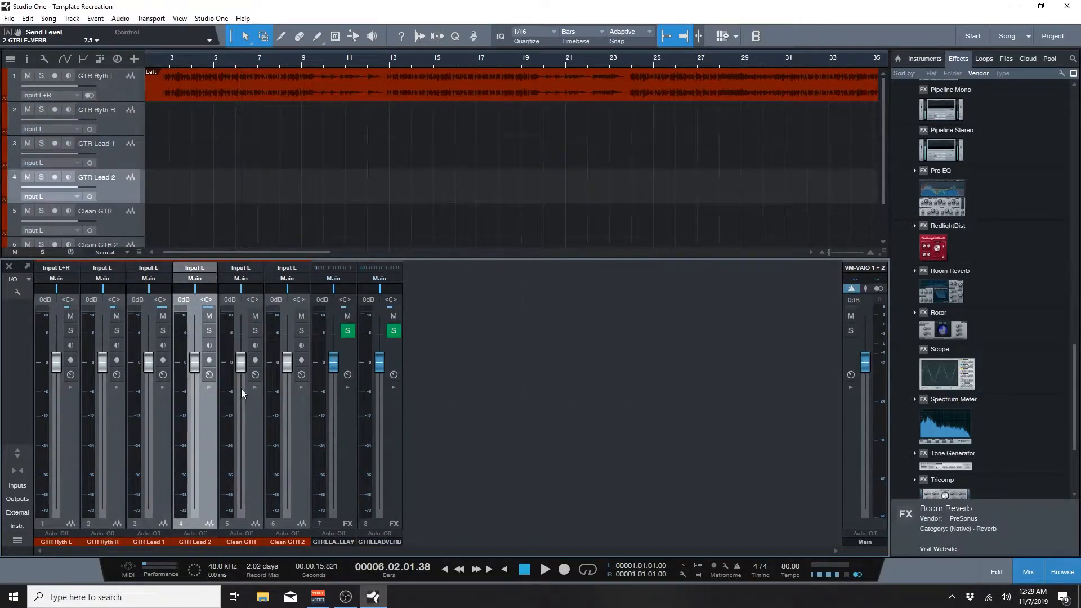
Step: Expand the insert and send sections of the Clean GTR and Clean GTR 2 channels
left_click(249, 439)
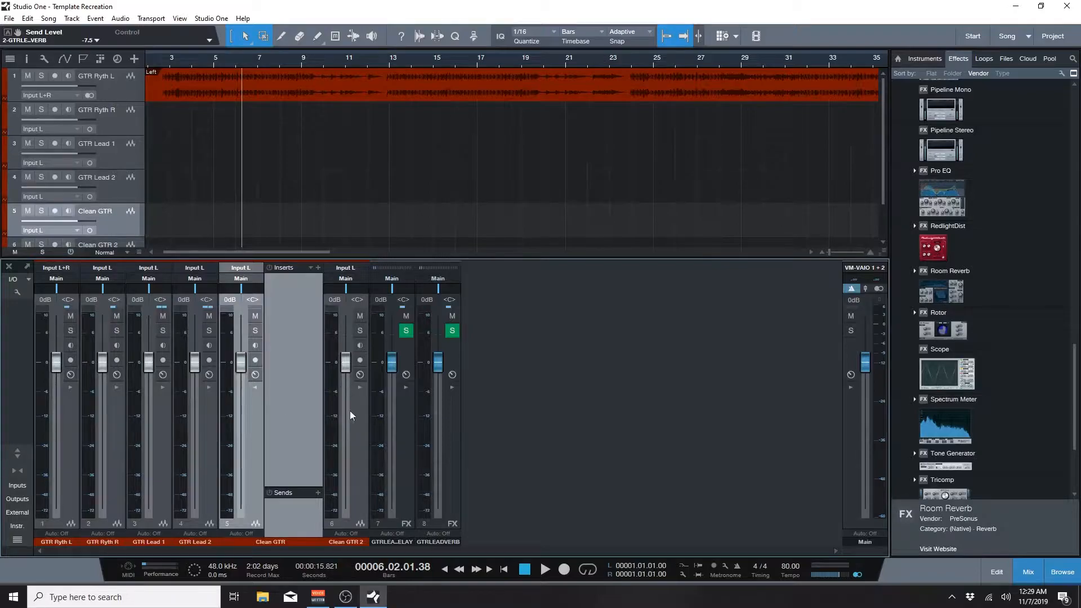
double_click(357, 448)
left_click(288, 377)
left_click(403, 349)
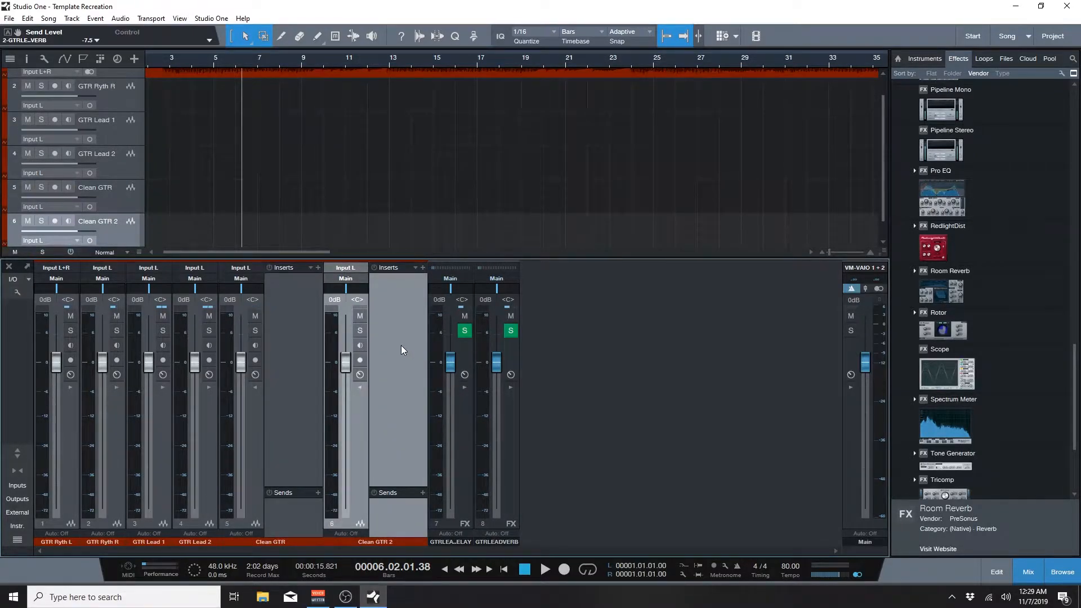
left_click(308, 316)
left_click(391, 315)
Step: Find POD Farm 2 among the Line 6 effects and insert it on the Clean GTR channel
scroll(989, 220, "up", 15)
scroll(989, 217, "up", 10)
left_click(944, 271)
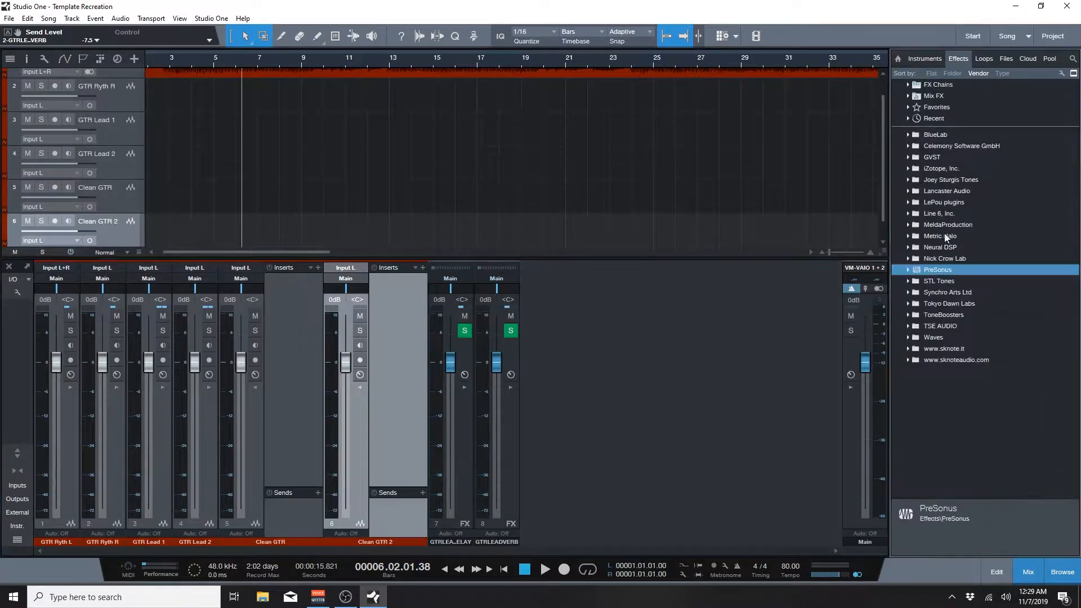
left_click(942, 212)
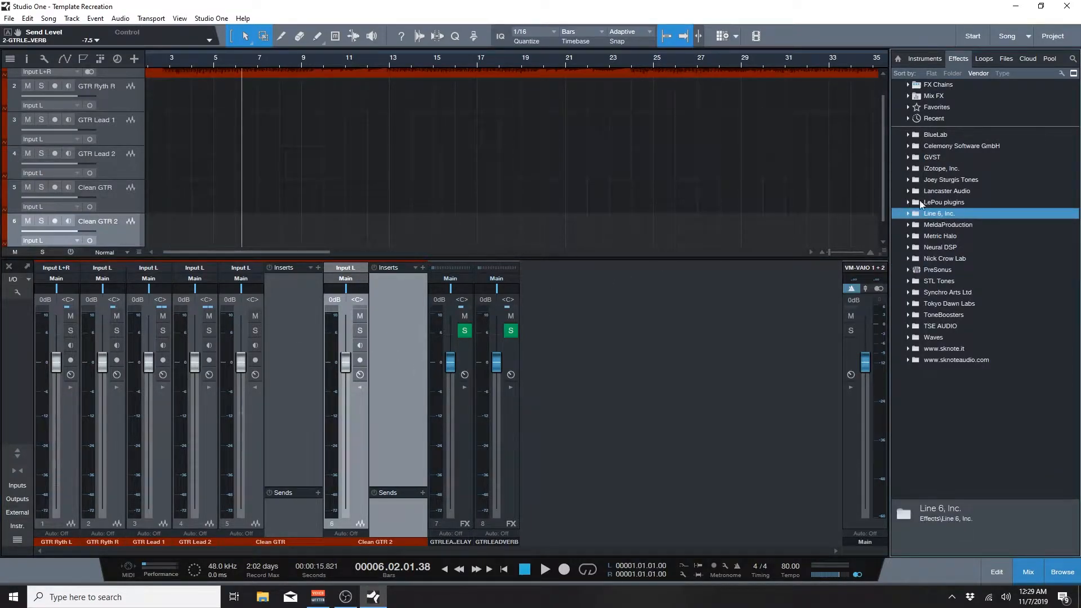
double_click(953, 215)
left_click_drag(949, 225, 285, 308)
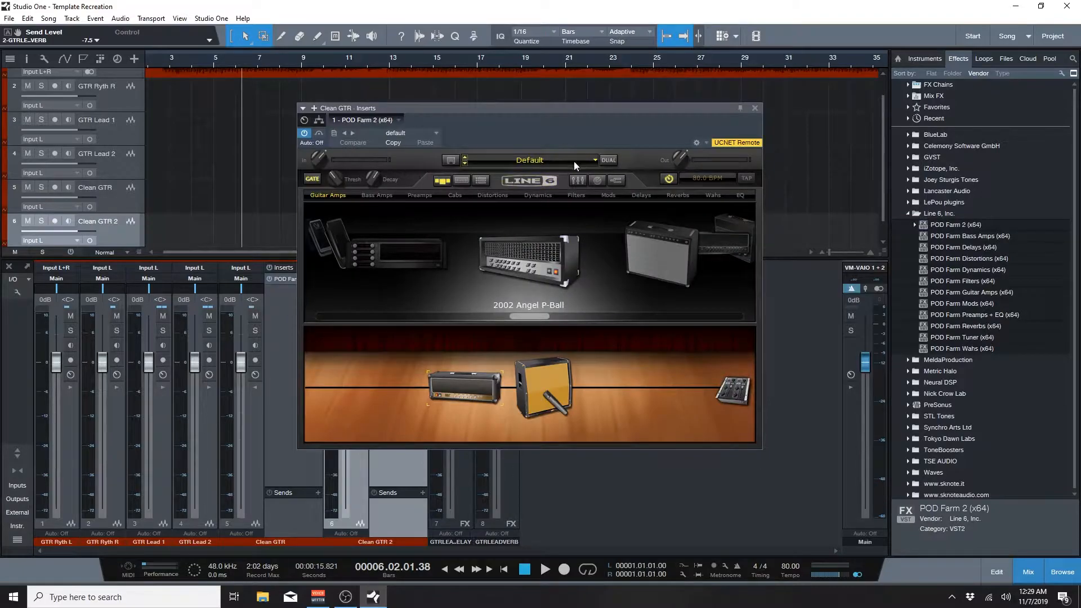
Step: Load the 21st Century Clean preset in POD Farm 2 and close the plug-in window
left_click(575, 162)
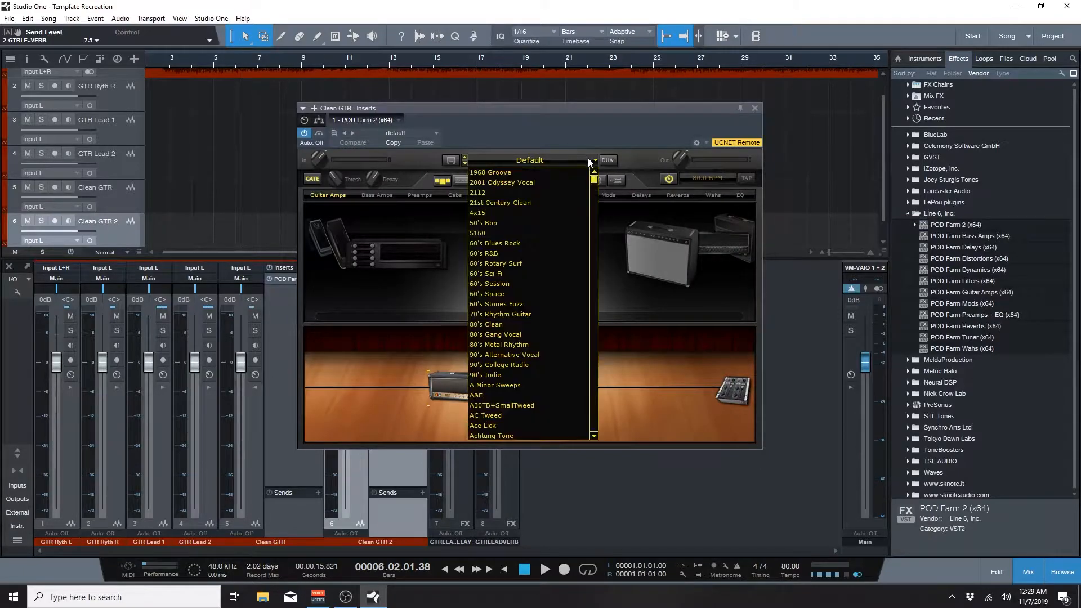
left_click(564, 204)
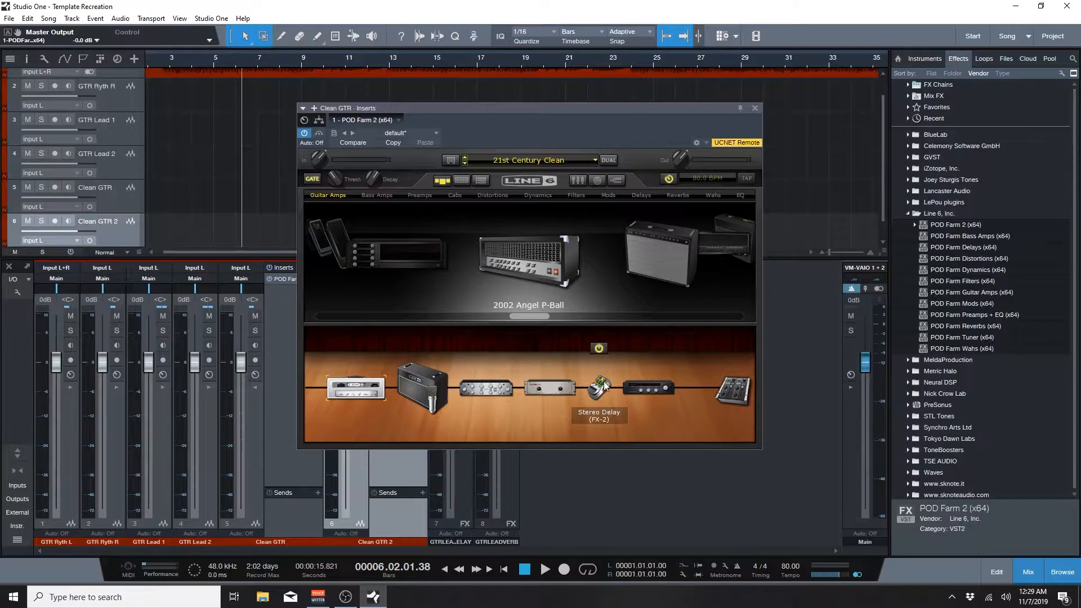
left_click(756, 108)
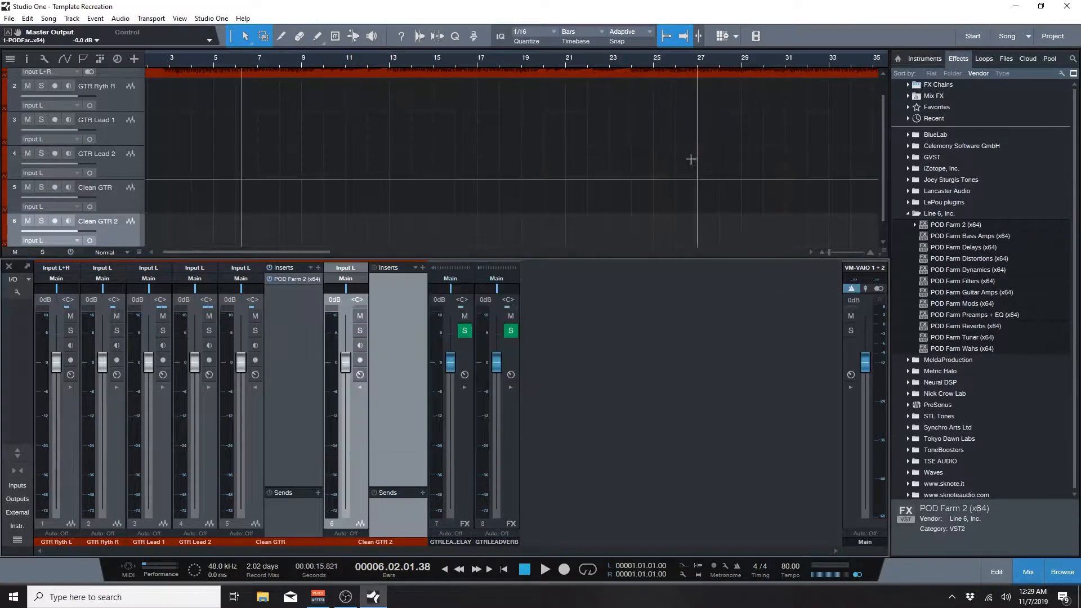
Step: Copy the POD Farm 2 insert from Clean GTR to Clean GTR 2 and collapse both clean channels
left_click_drag(292, 278, 386, 291)
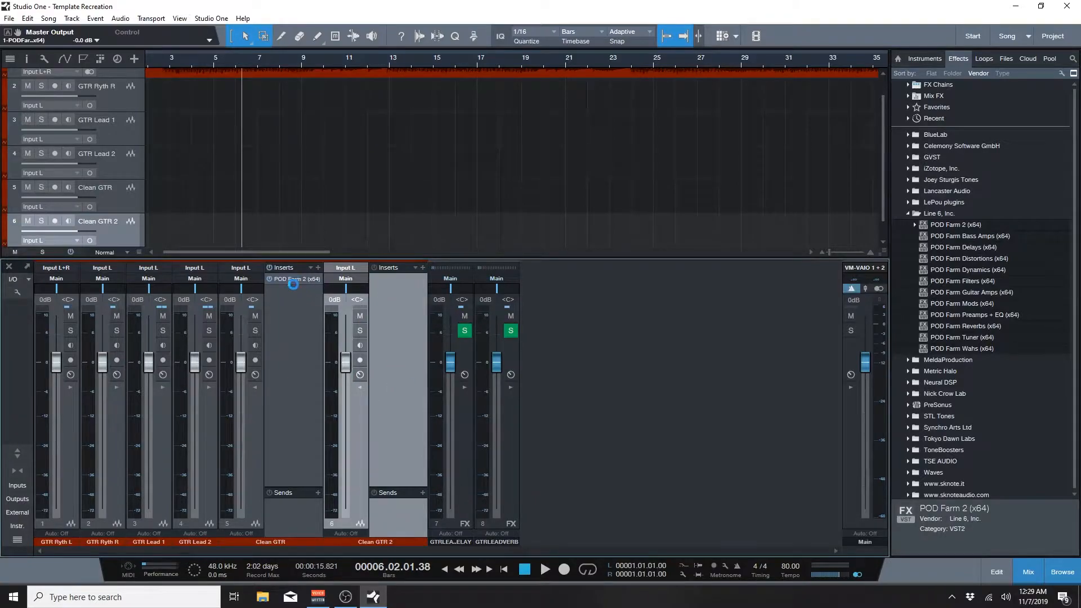
left_click(755, 108)
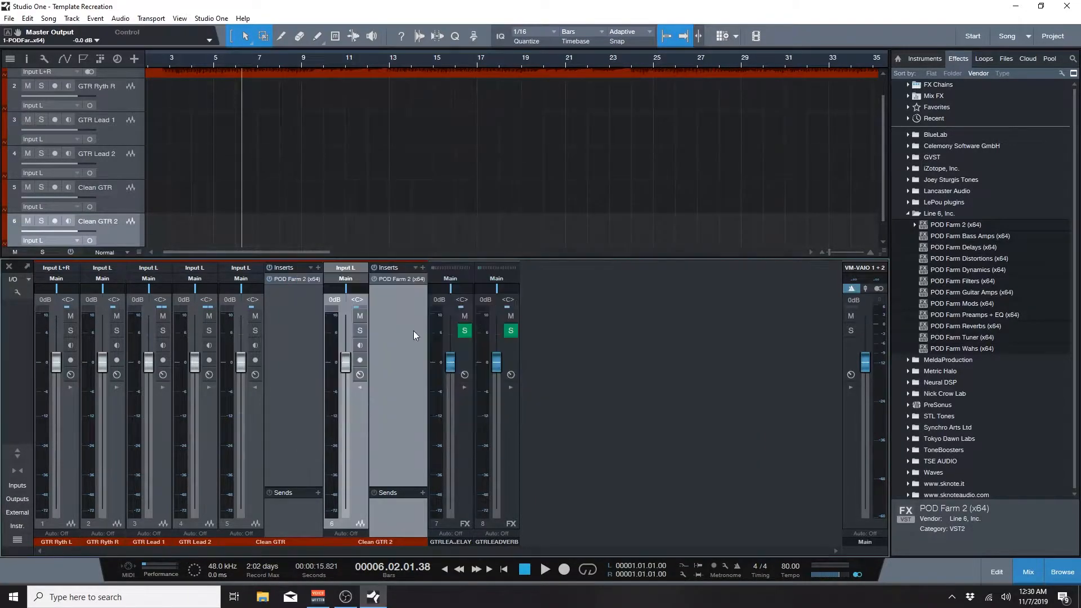
left_click(308, 314)
left_click(397, 303)
double_click(286, 333)
double_click(320, 338)
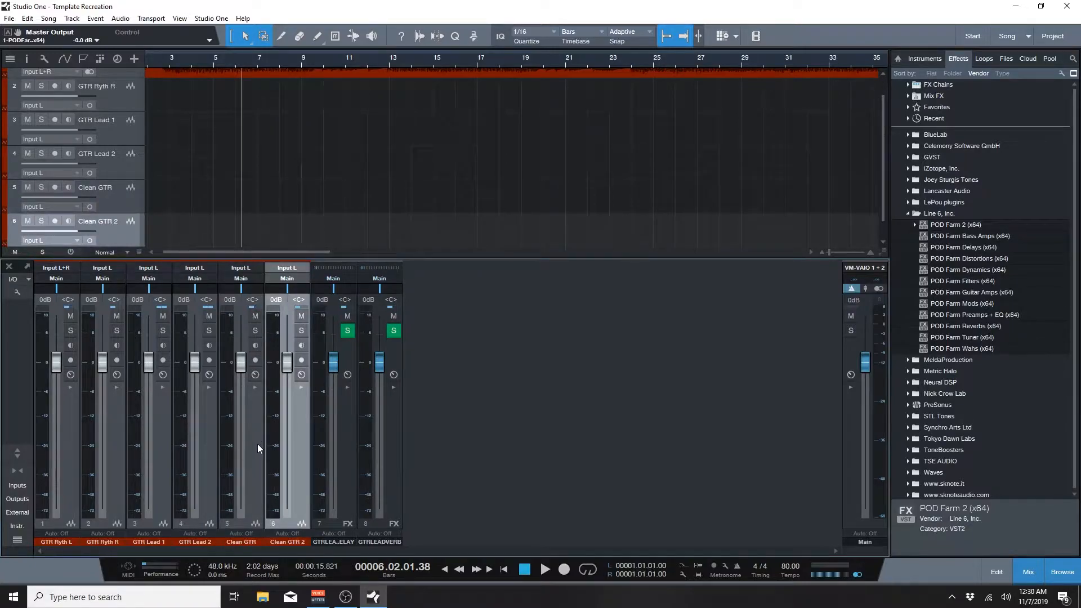
Step: Add a bus for the six guitar channels, name it GTR Bus and colour it red like the guitars
left_click(72, 444)
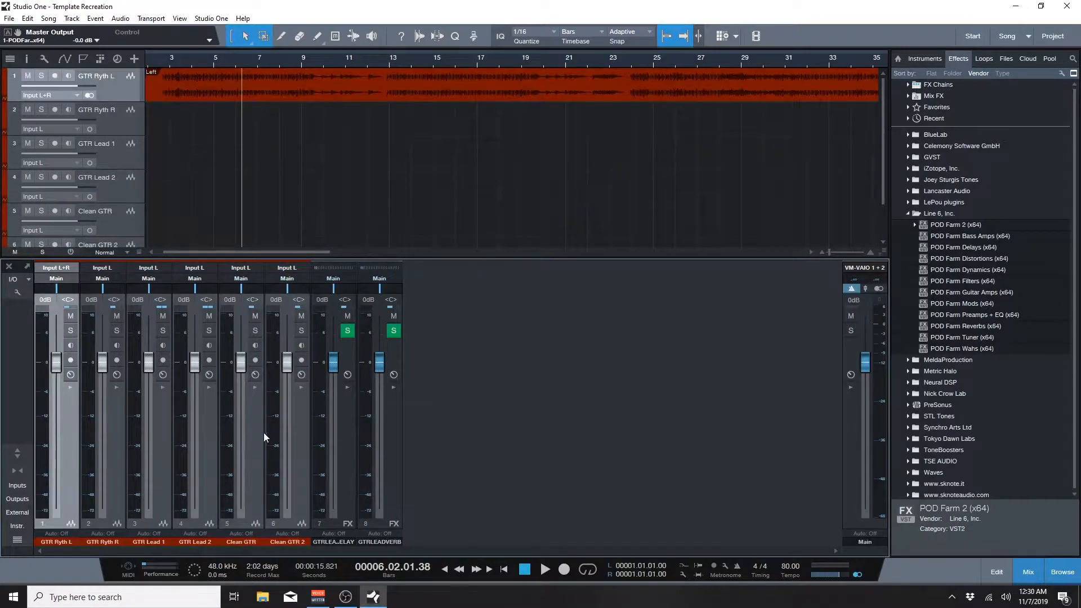
left_click(298, 428, "shift")
right_click(298, 427)
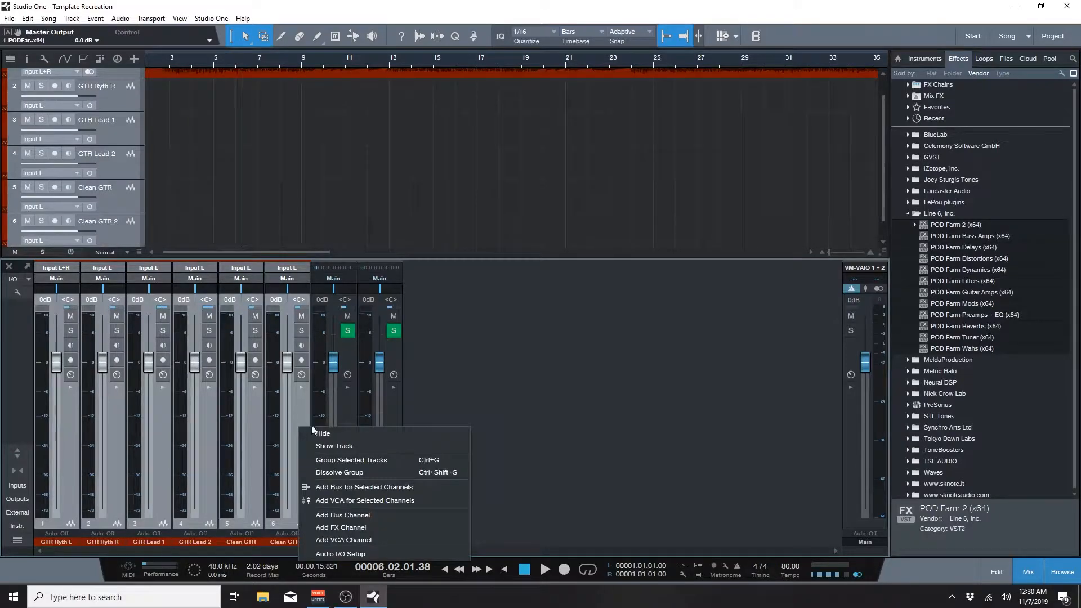
left_click(338, 480)
type("GTR Bus")
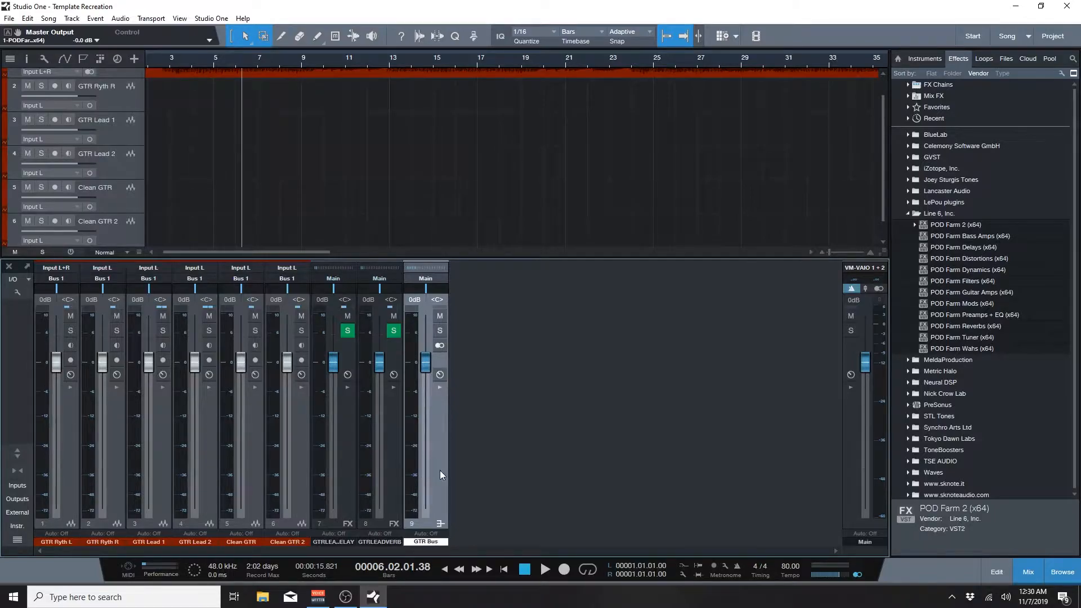
key("Return")
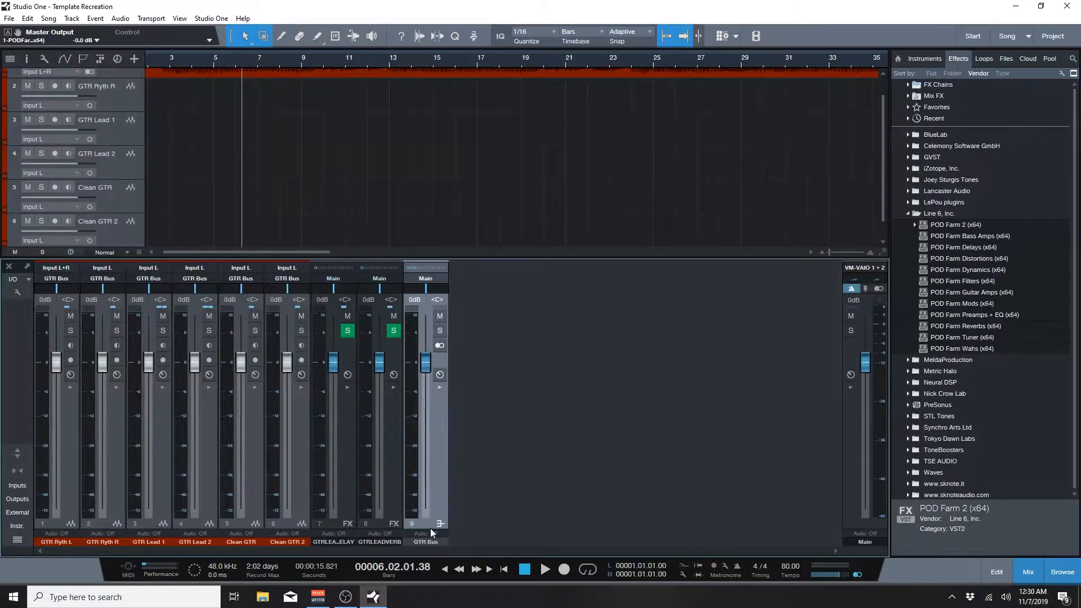
left_click(427, 540)
left_click(509, 499)
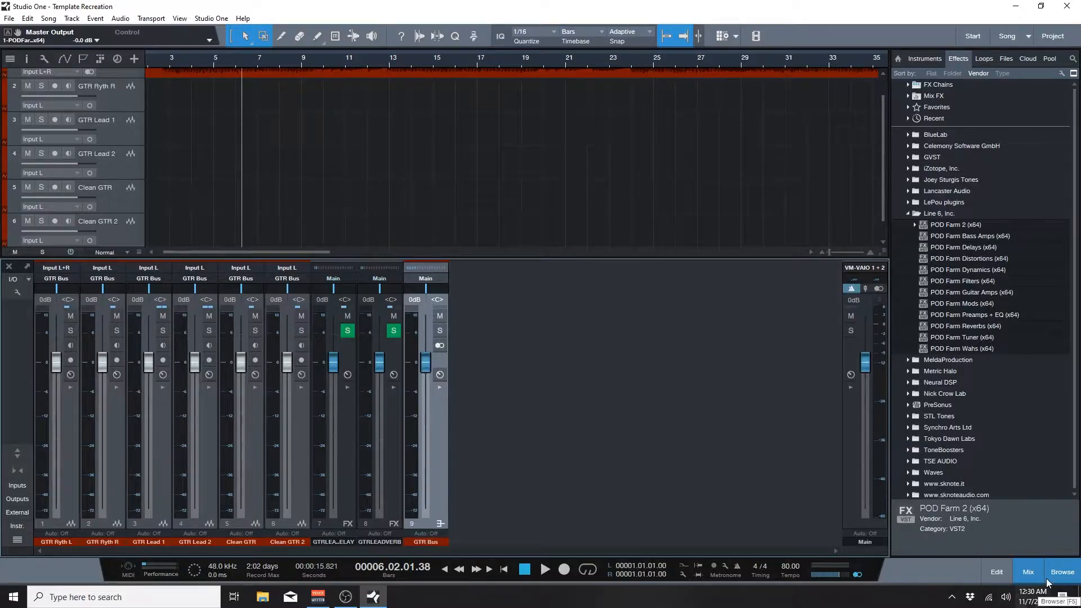
Step: Expand the GTR Bus channel and insert the PreSonus Pro EQ on it
double_click(441, 424)
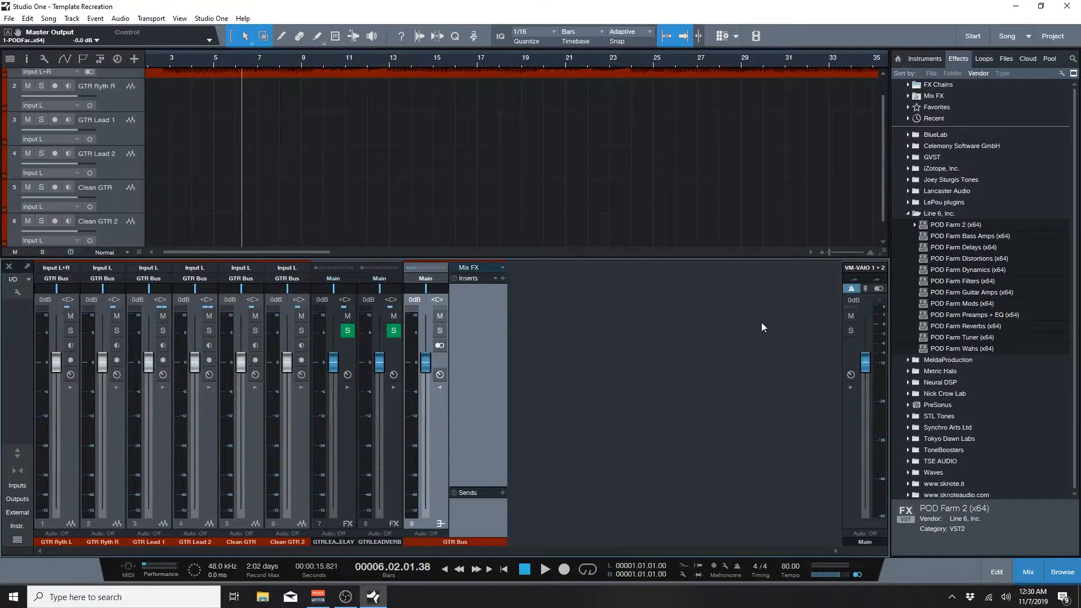
double_click(926, 216)
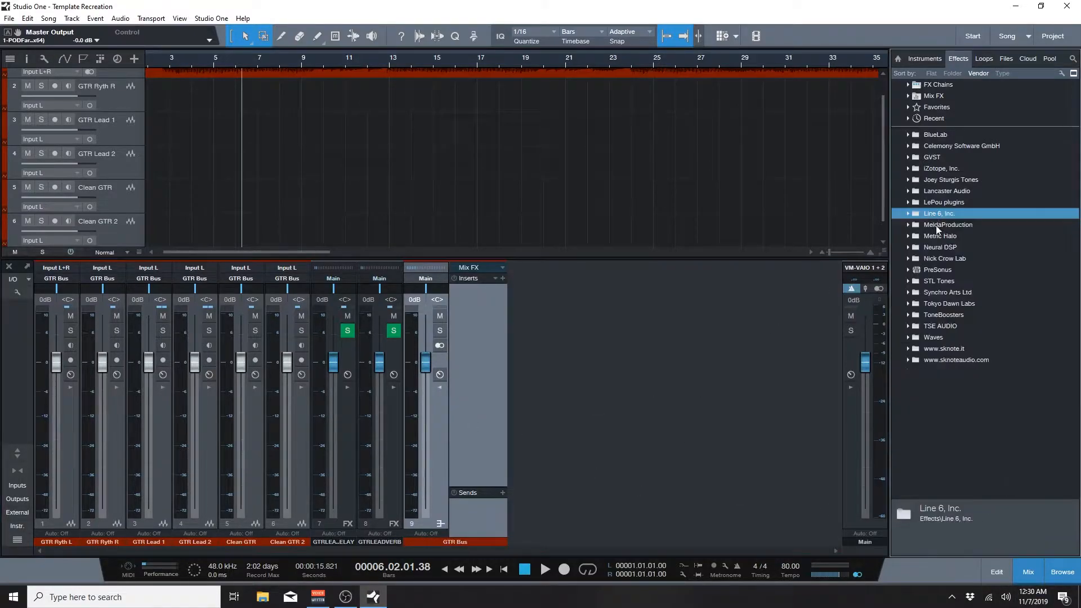
double_click(936, 271)
key("p")
scroll(949, 404, "down", 4)
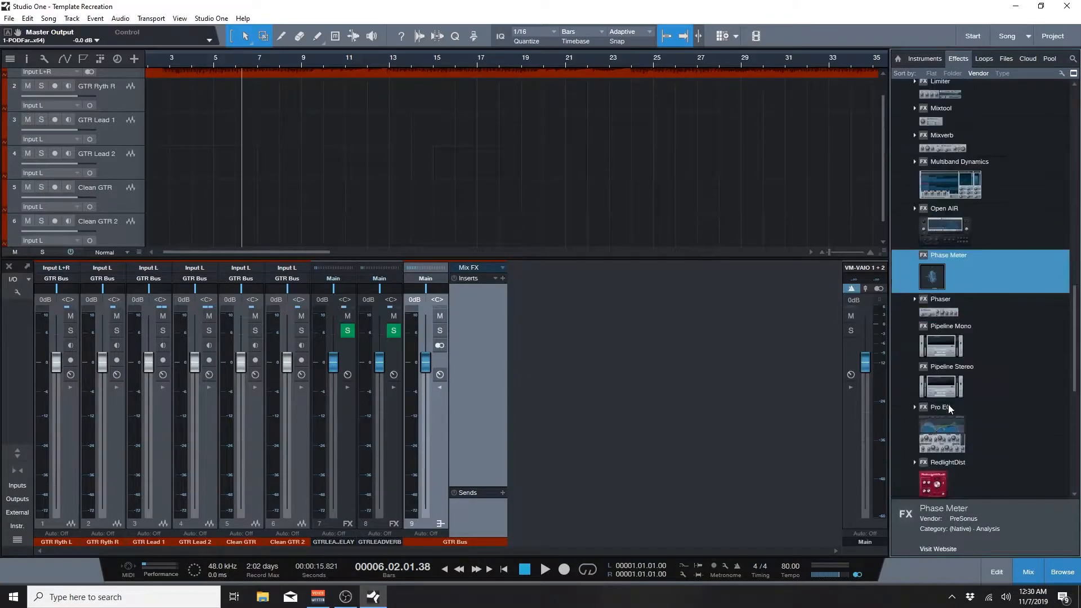
left_click_drag(941, 369, 457, 350)
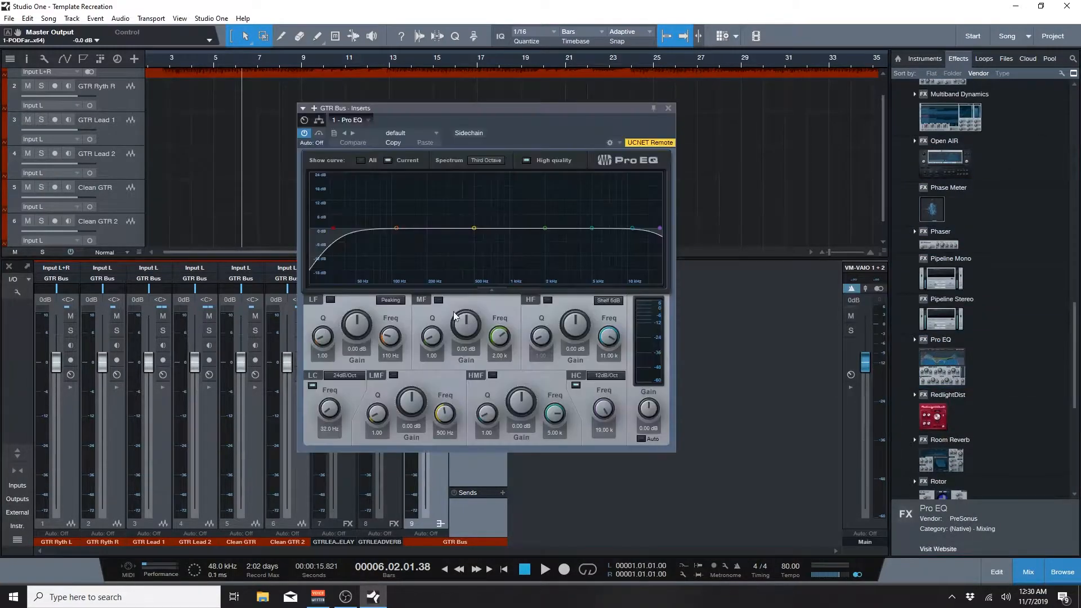
Step: Set the Pro EQ low-cut frequency to 85.4 Hz, close the plug-in and collapse the GTR Bus channel
left_click_drag(336, 230, 384, 228)
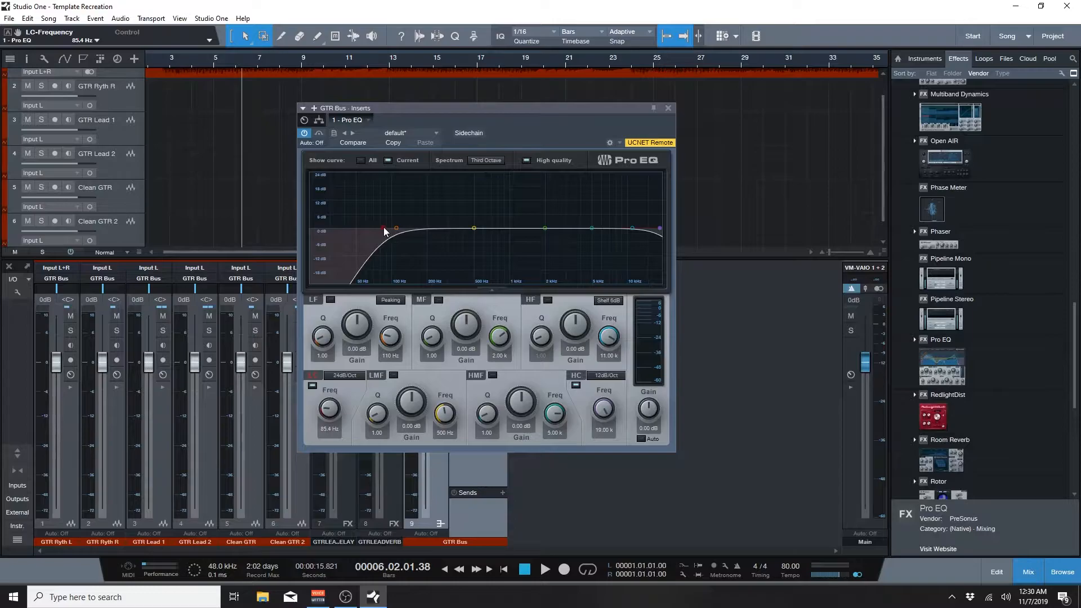
left_click(669, 108)
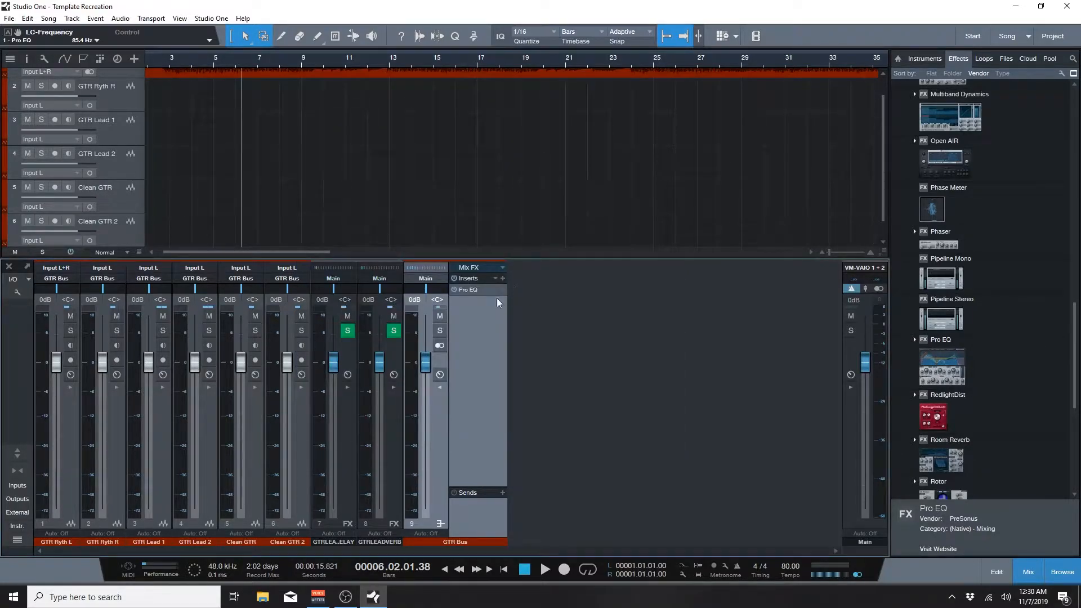
left_click(439, 387)
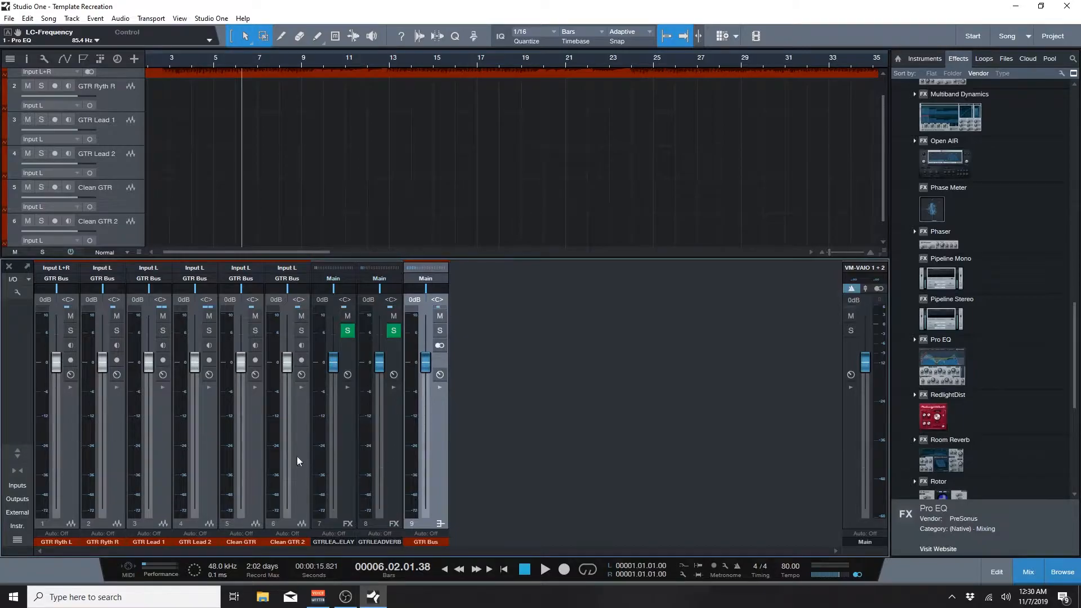
Step: Hide the mixer and browser, and add two purple mono audio tracks named Bass below the guitar tracks
left_click(1028, 571)
left_click(1063, 571)
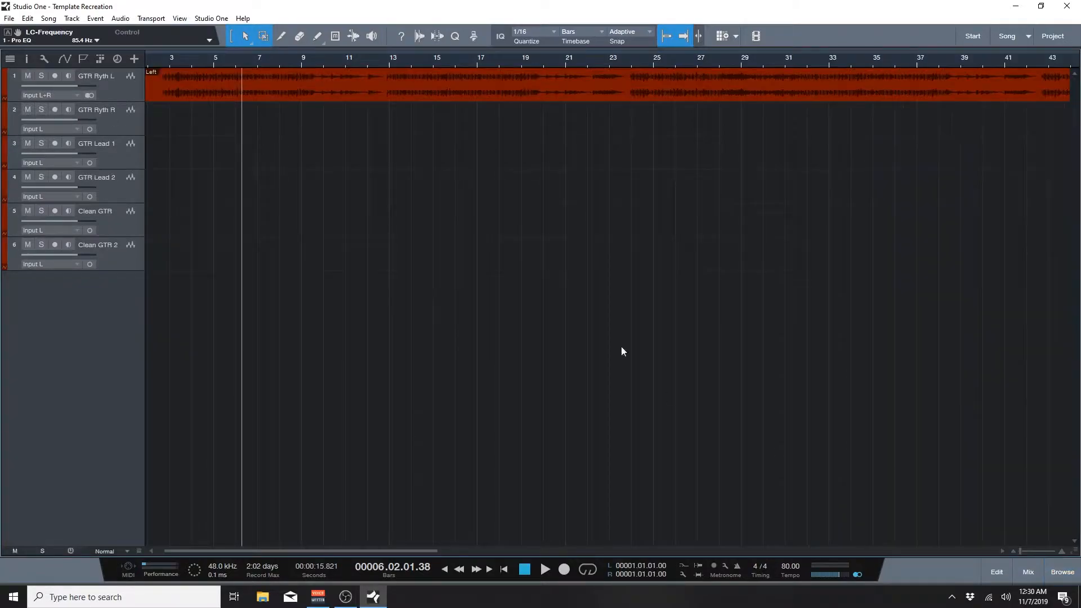
double_click(94, 300)
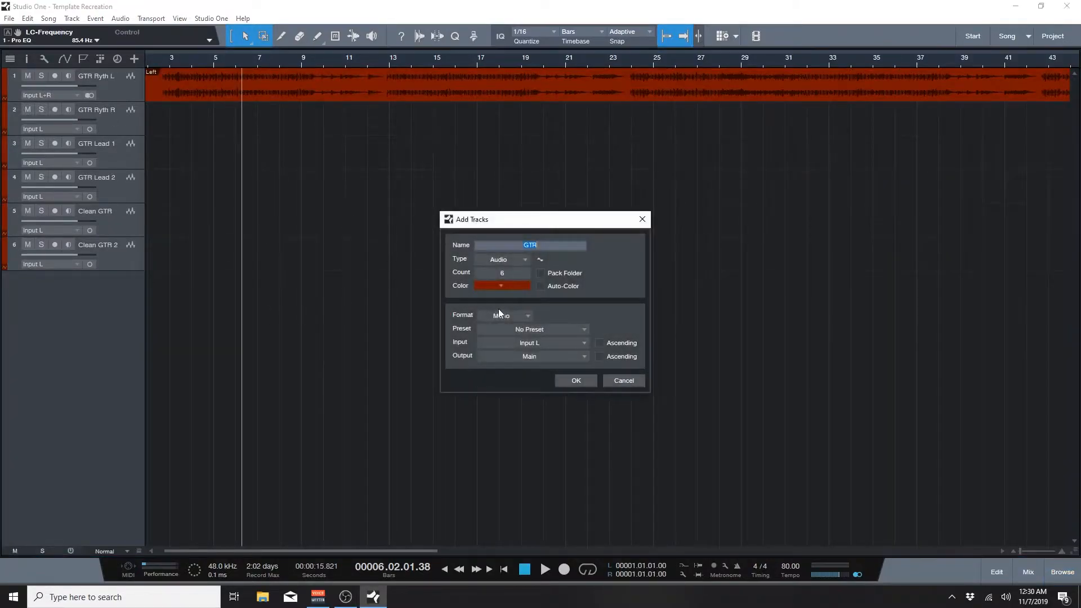
left_click(515, 274)
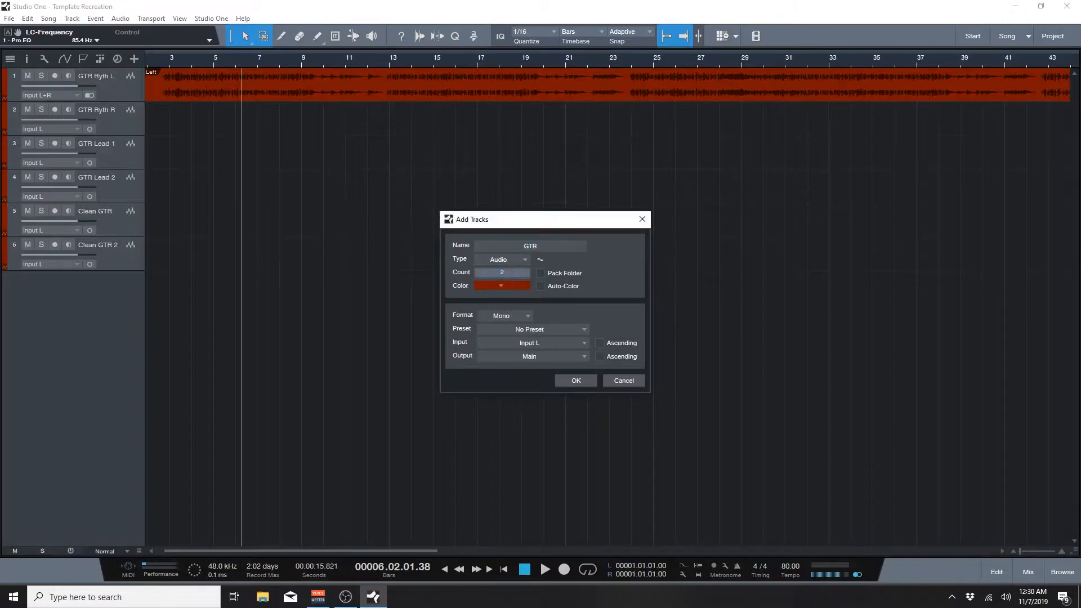
left_click(512, 285)
left_click(548, 391)
left_click(517, 287)
left_click(551, 398)
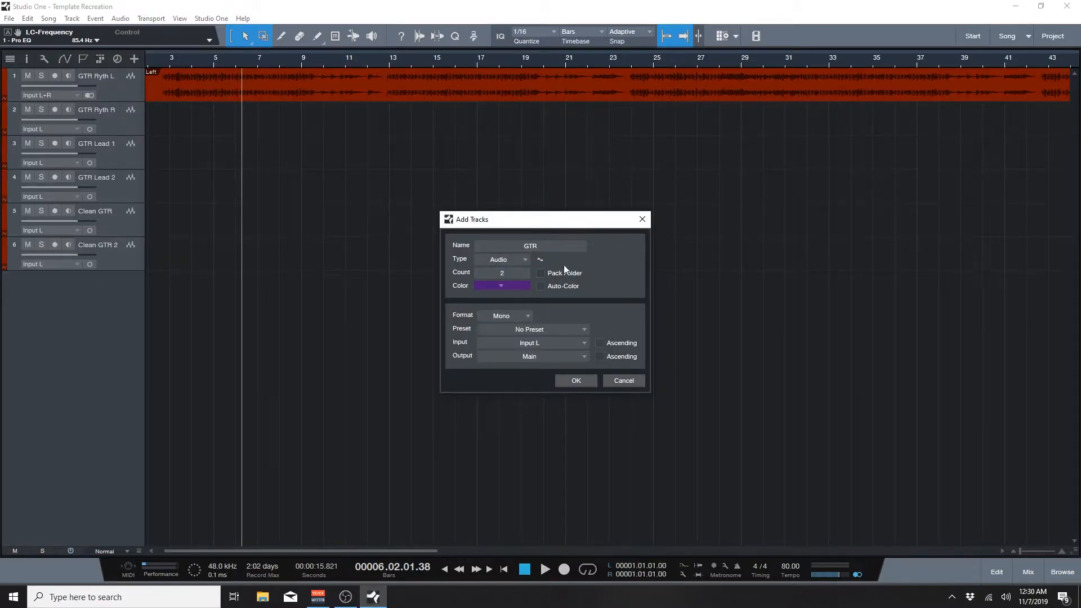
left_click(555, 248)
type("Bass")
left_click(592, 259)
left_click(578, 381)
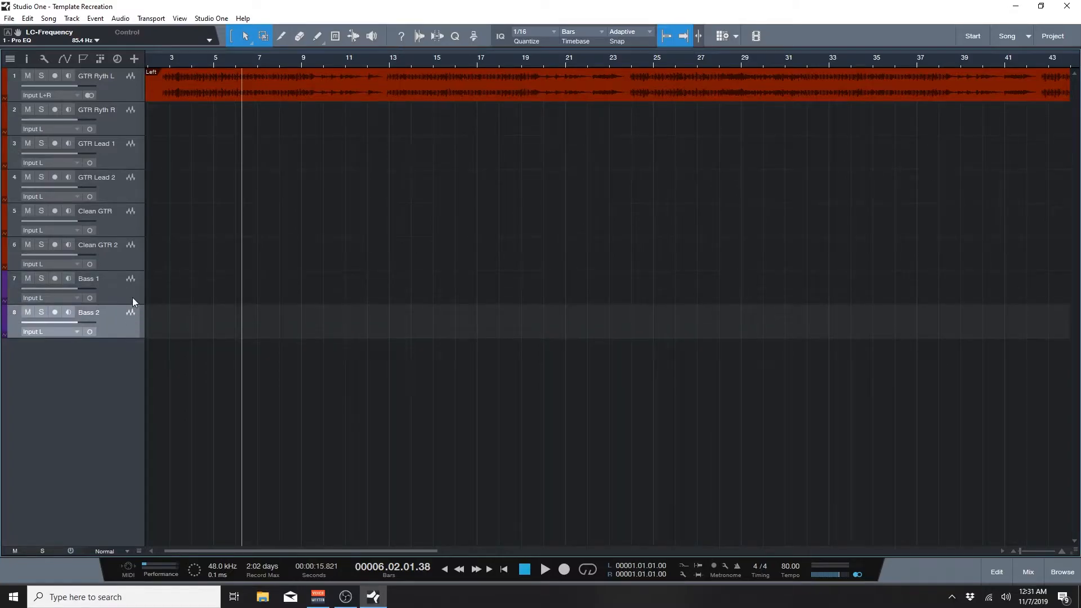
Step: Show the mixer with wide channel strips and enlarge it to expose the inserts and sends
left_click(133, 297)
left_click(1022, 569)
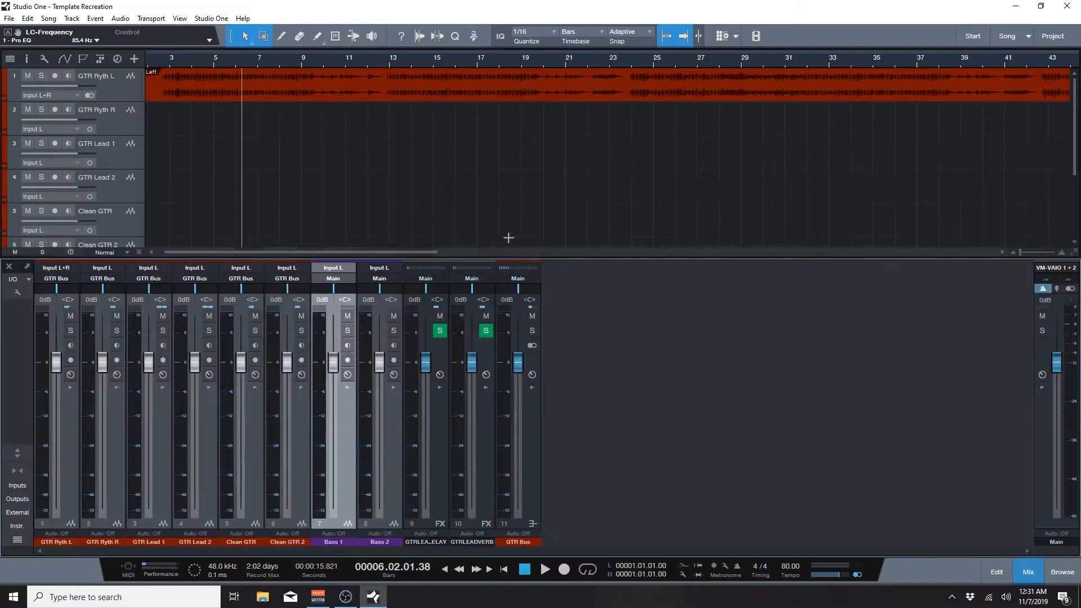
left_click(19, 468)
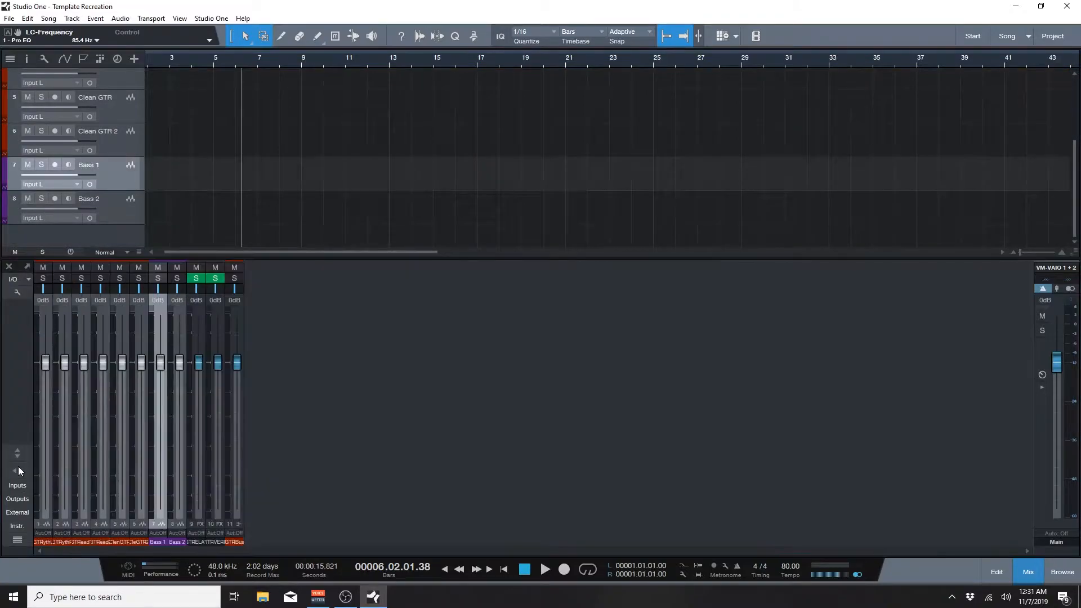
left_click(16, 467)
left_click(18, 454)
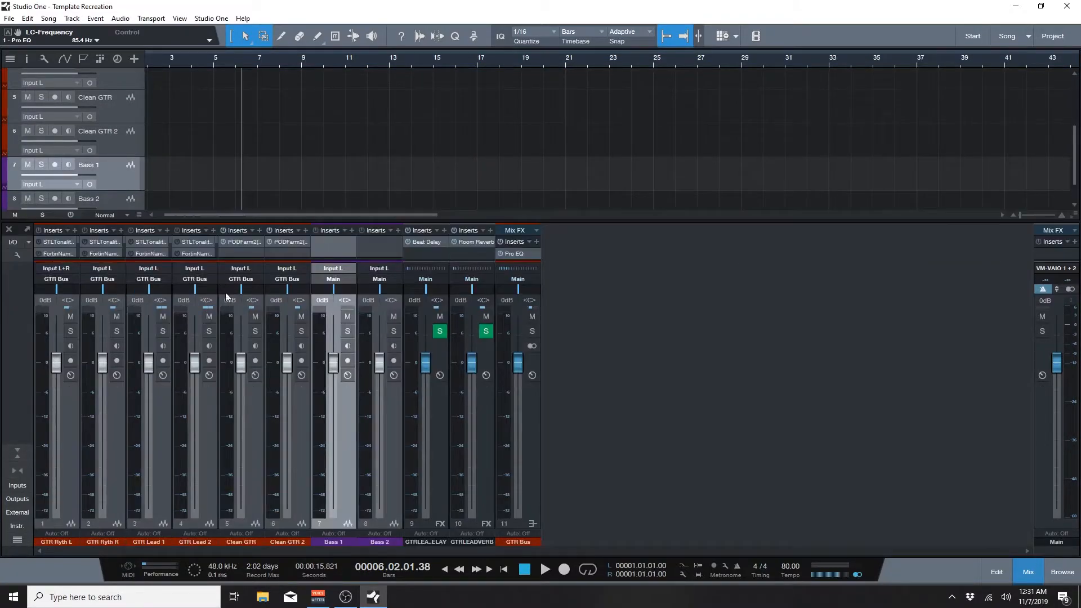
left_click_drag(322, 260, 308, 366)
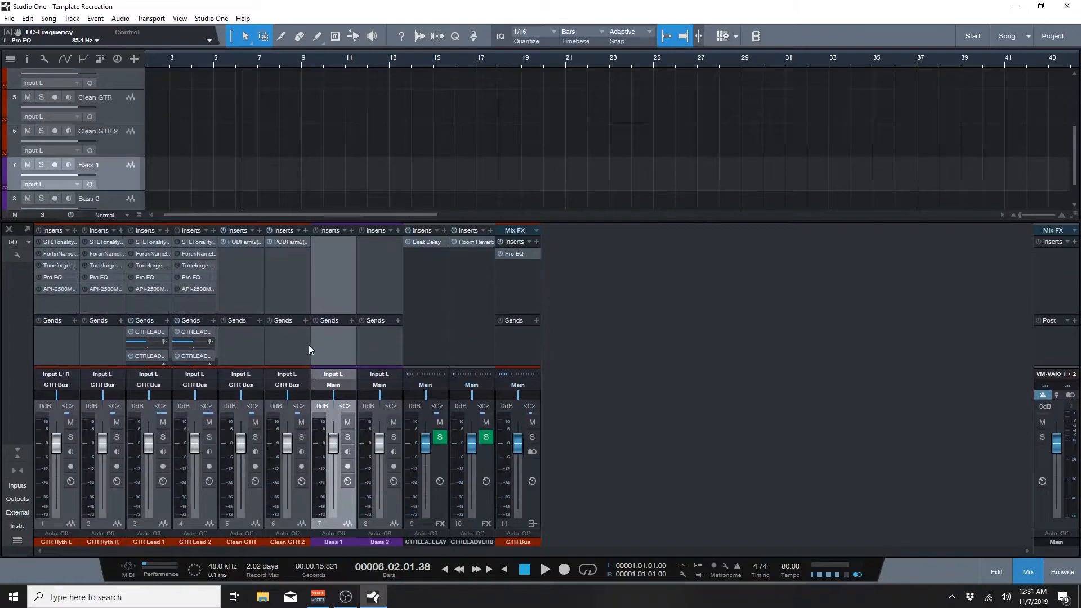
scroll(218, 150, "down", 1)
scroll(217, 149, "down", 1)
left_click(127, 164)
left_click(131, 144)
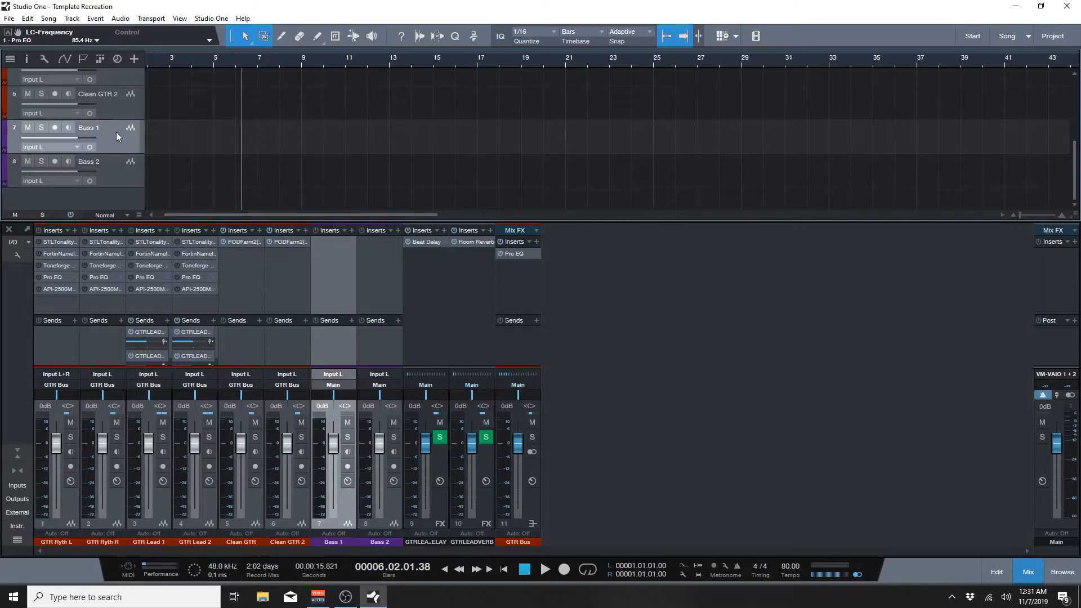
left_click(128, 163)
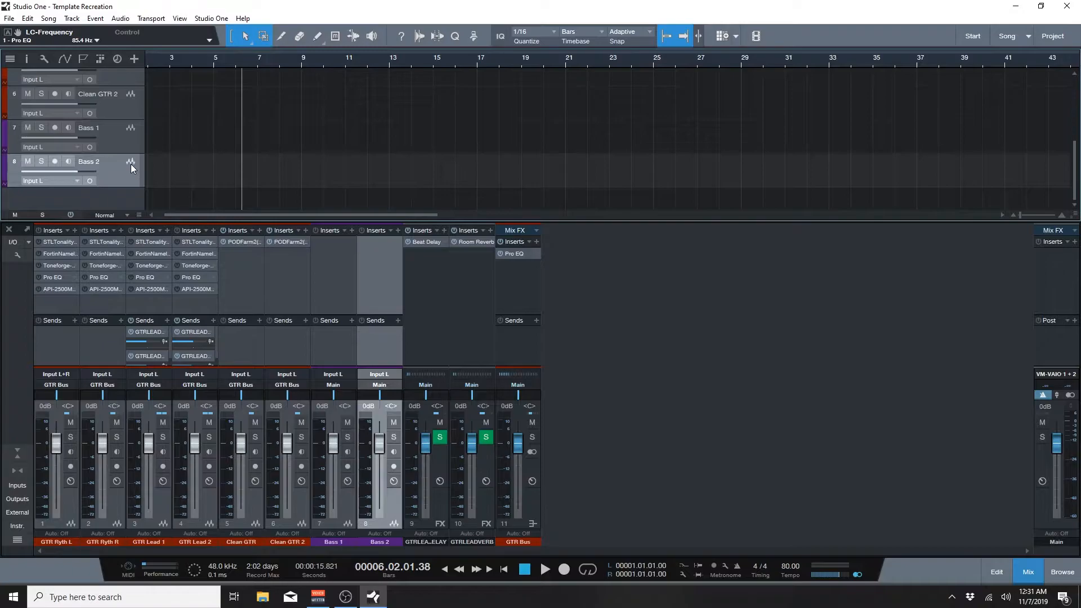
left_click(131, 135)
left_click(127, 159)
left_click(127, 144)
left_click(126, 167)
left_click(132, 123)
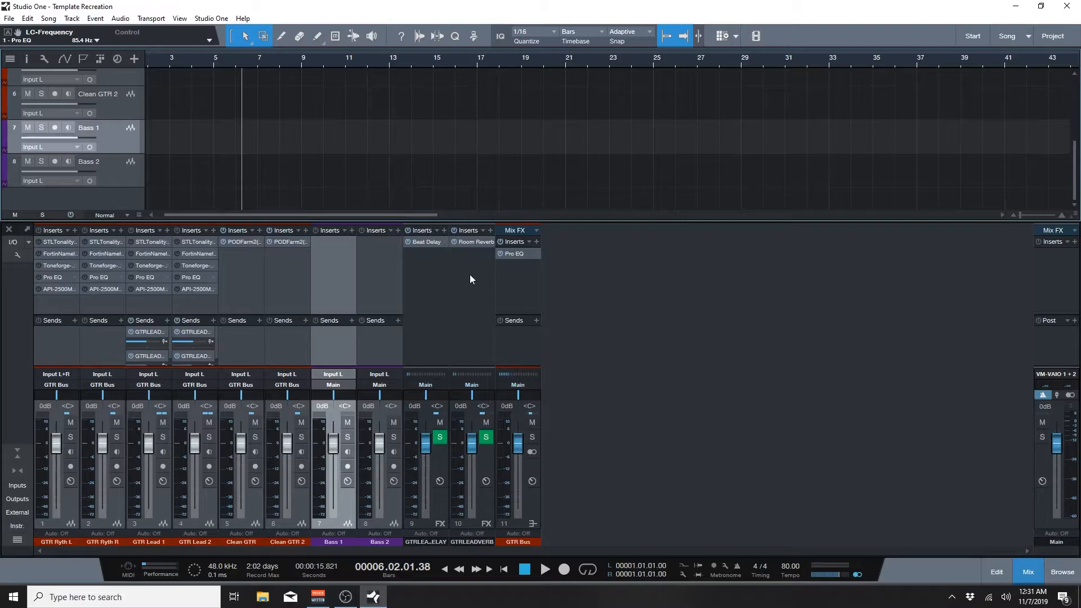
Step: Copy the GTR Bus Pro EQ onto Bass 1, and rename the two bass tracks Bass lo and Bass hi
left_click_drag(520, 255, 323, 277)
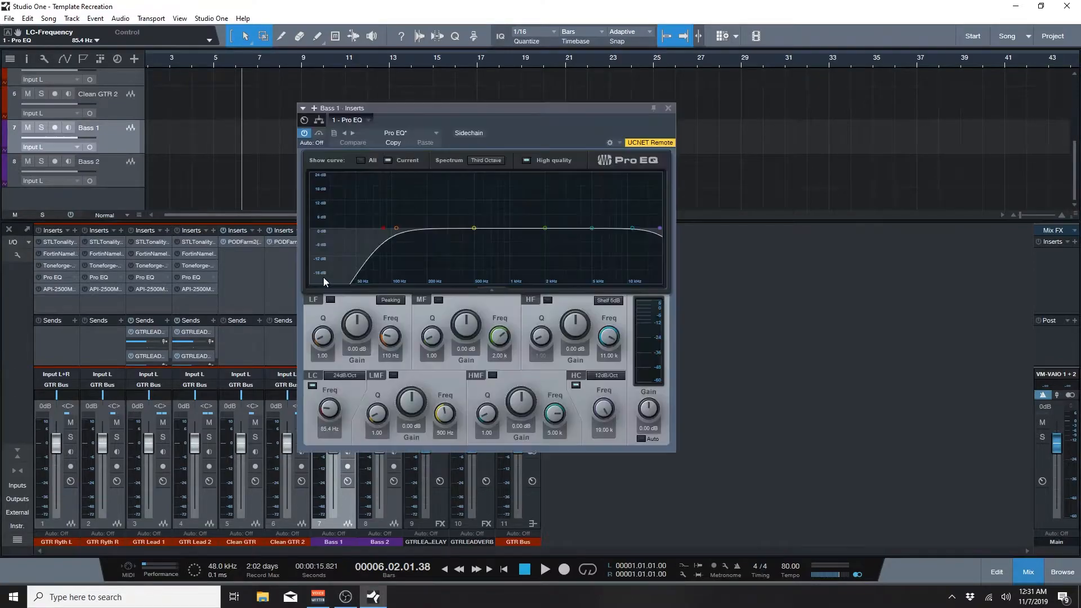
double_click(102, 128)
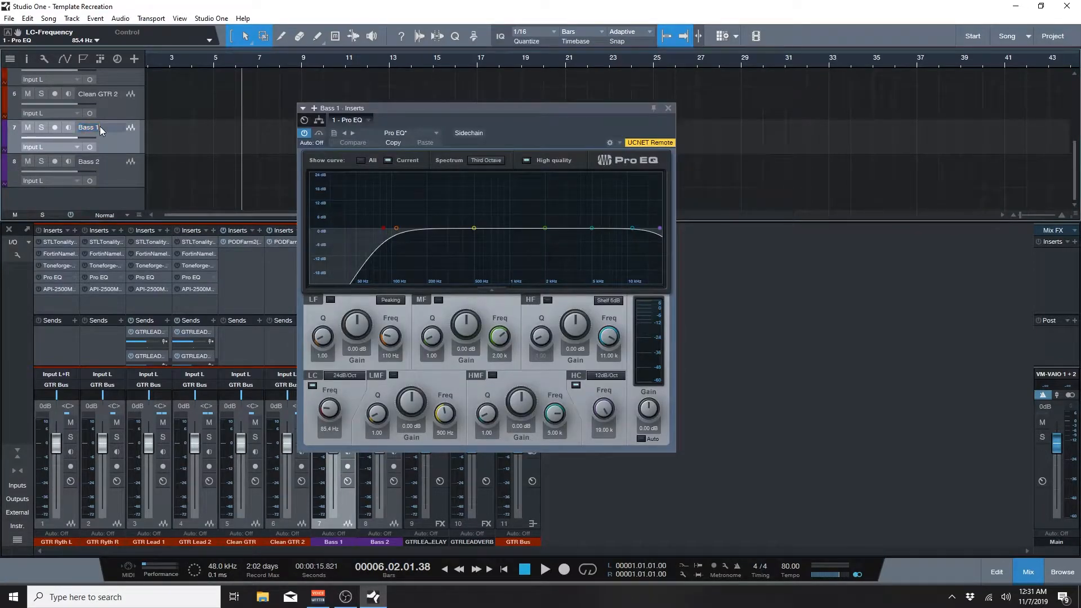
type("lo")
left_click(95, 161)
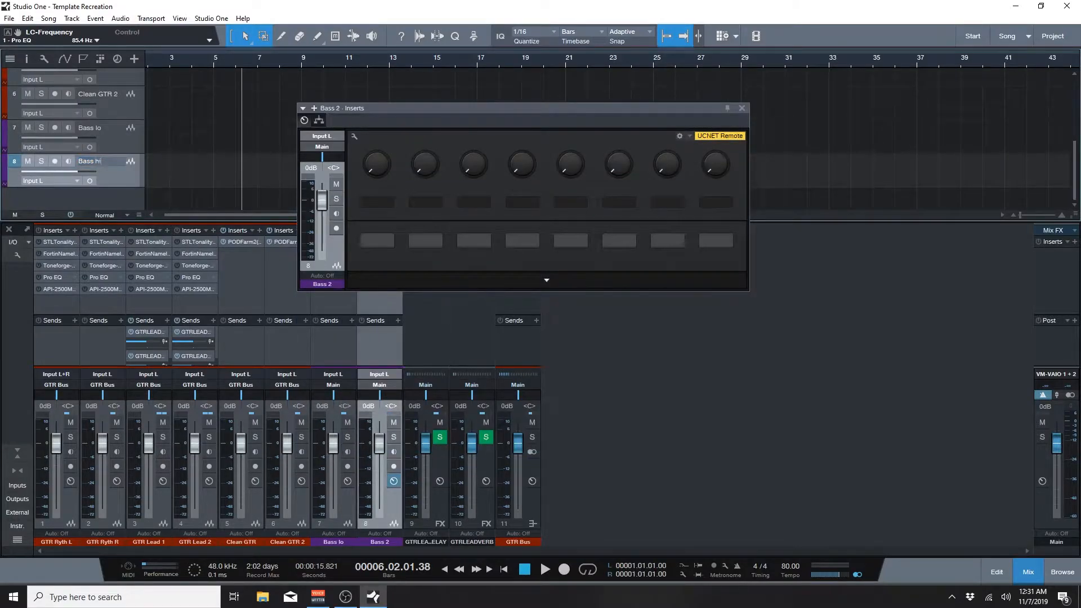
left_click(742, 108)
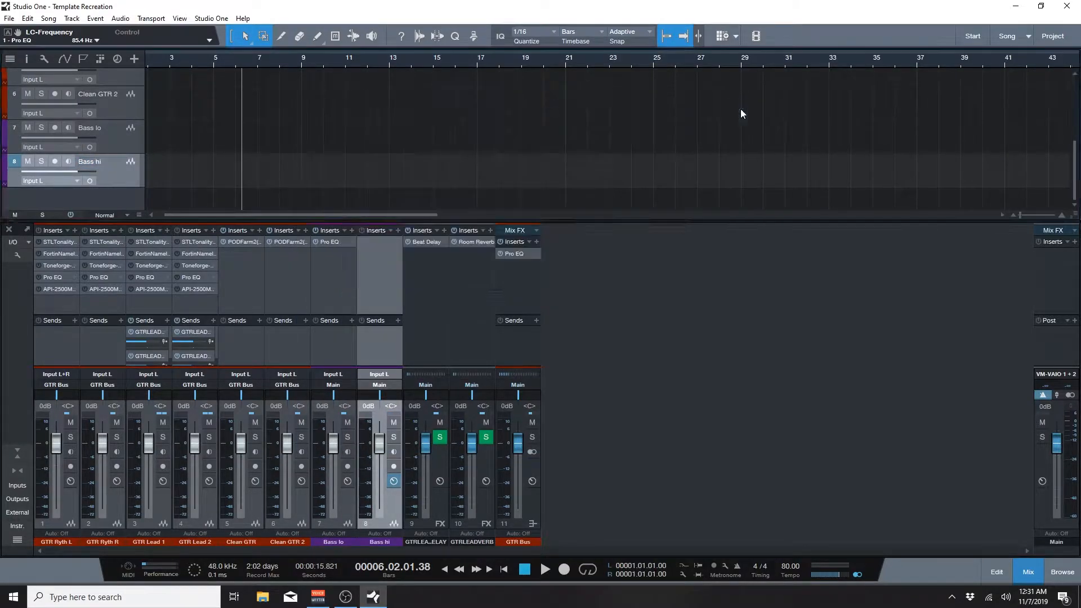
Step: Load the default preset in the Bass lo Pro EQ, set its high-cut to 201 Hz, and save the song
left_click(337, 276)
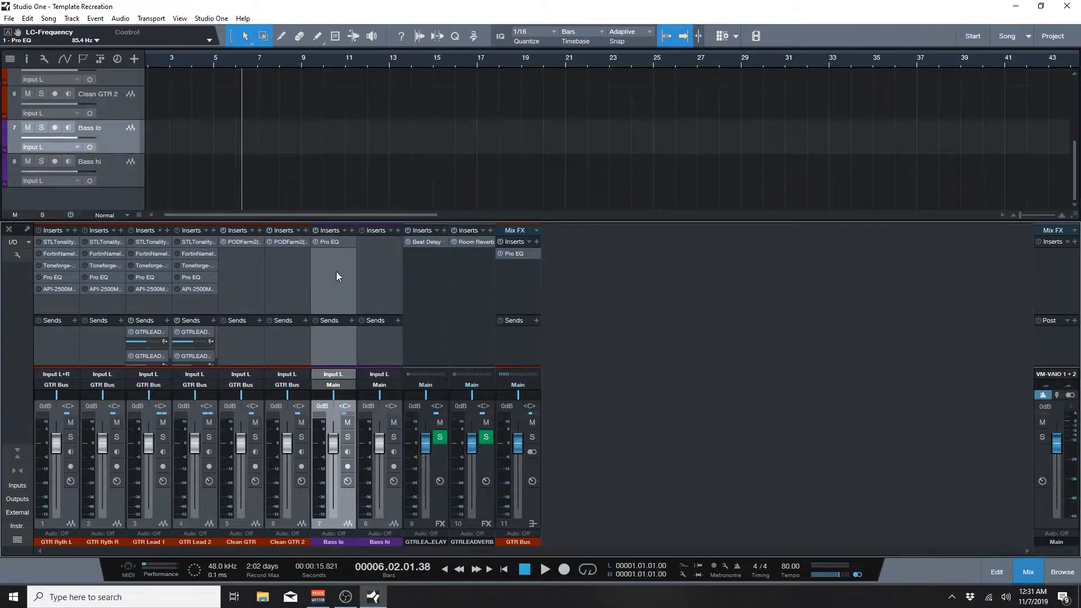
left_click(333, 243)
left_click(411, 136)
left_click(412, 144)
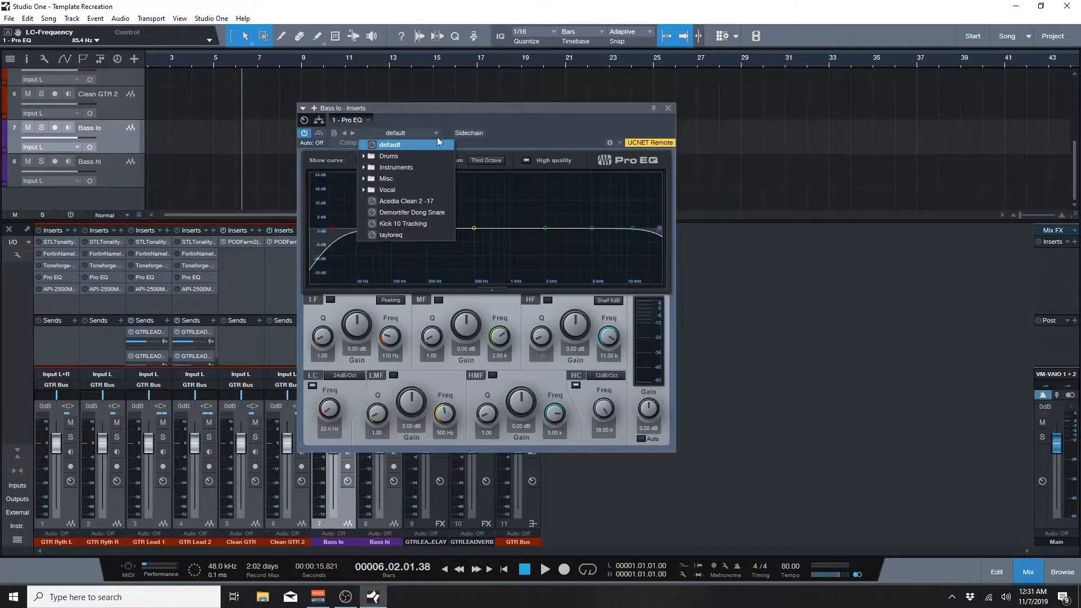
left_click_drag(661, 229, 427, 223)
key("ctrl+s")
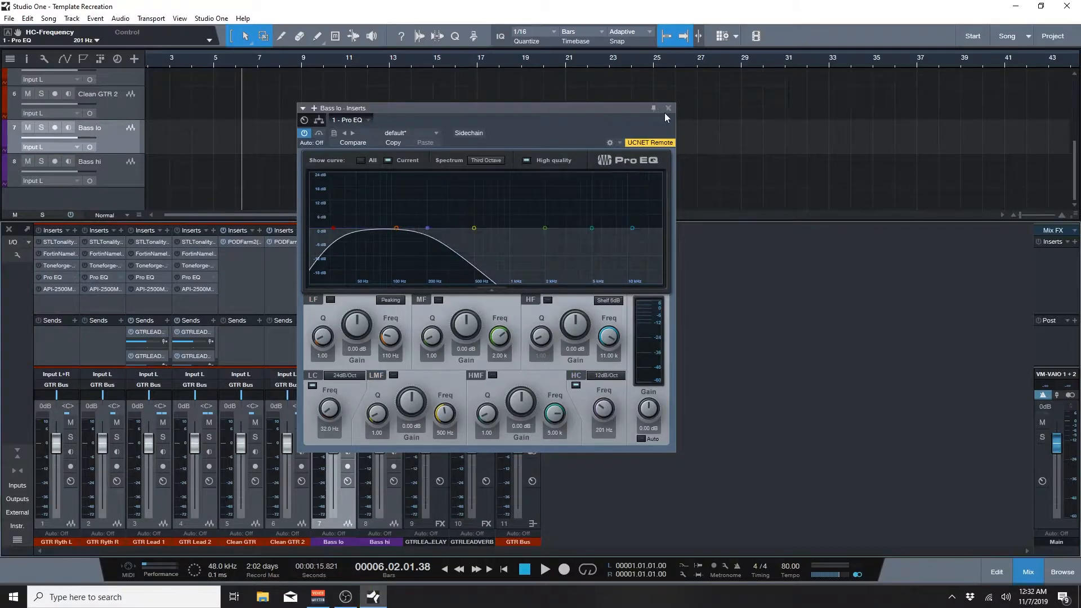
left_click(669, 109)
Step: Copy the Bass lo Pro EQ to Bass hi, load its default preset and set the low-cut to 525 Hz
left_click(372, 260)
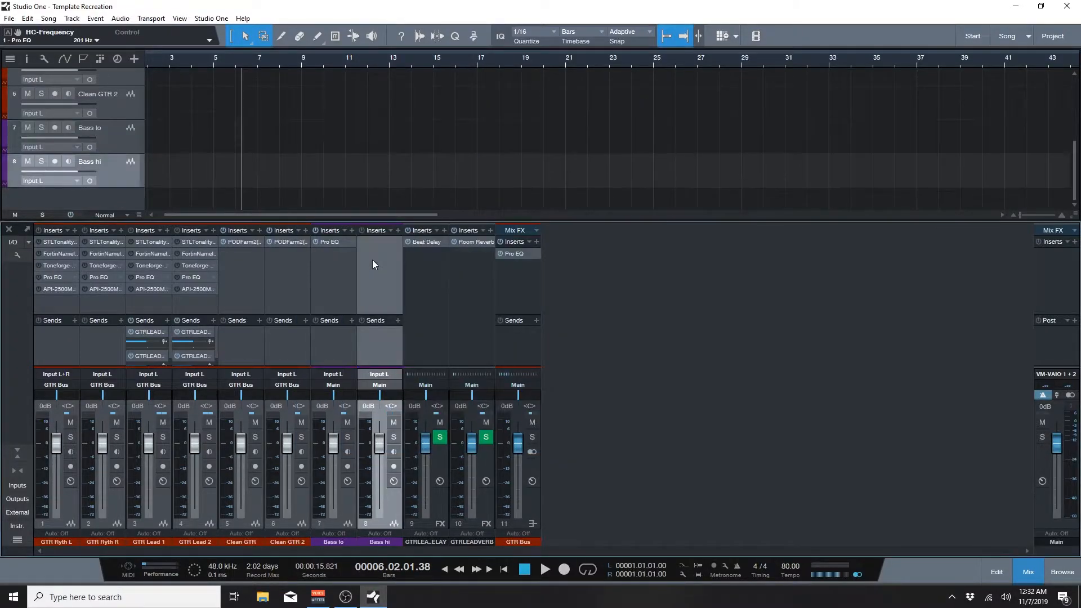
left_click_drag(331, 245, 371, 247)
left_click(417, 133)
left_click(417, 144)
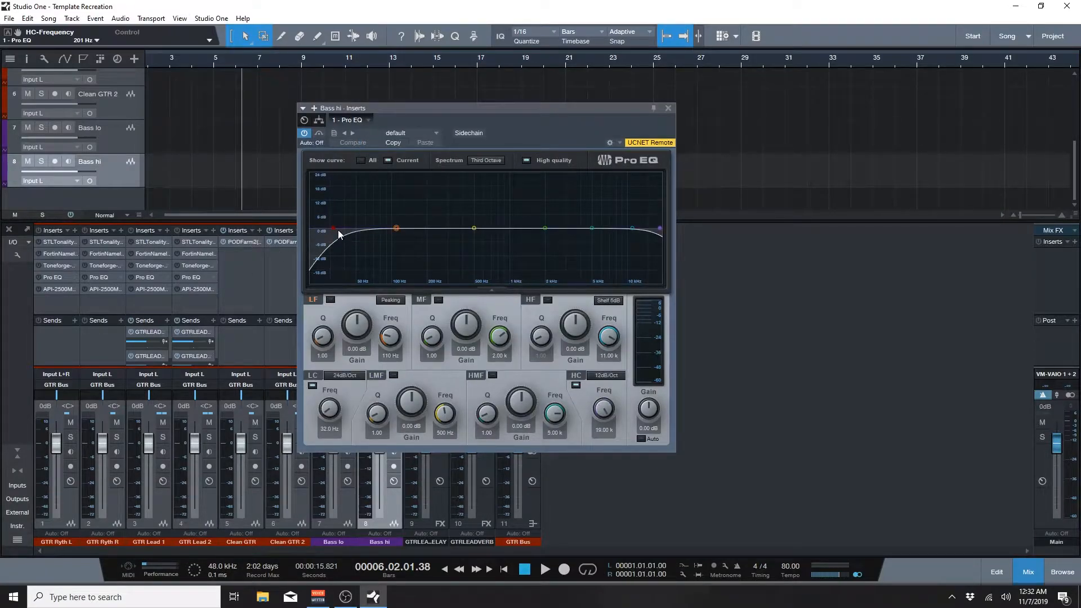
left_click_drag(338, 230, 475, 228)
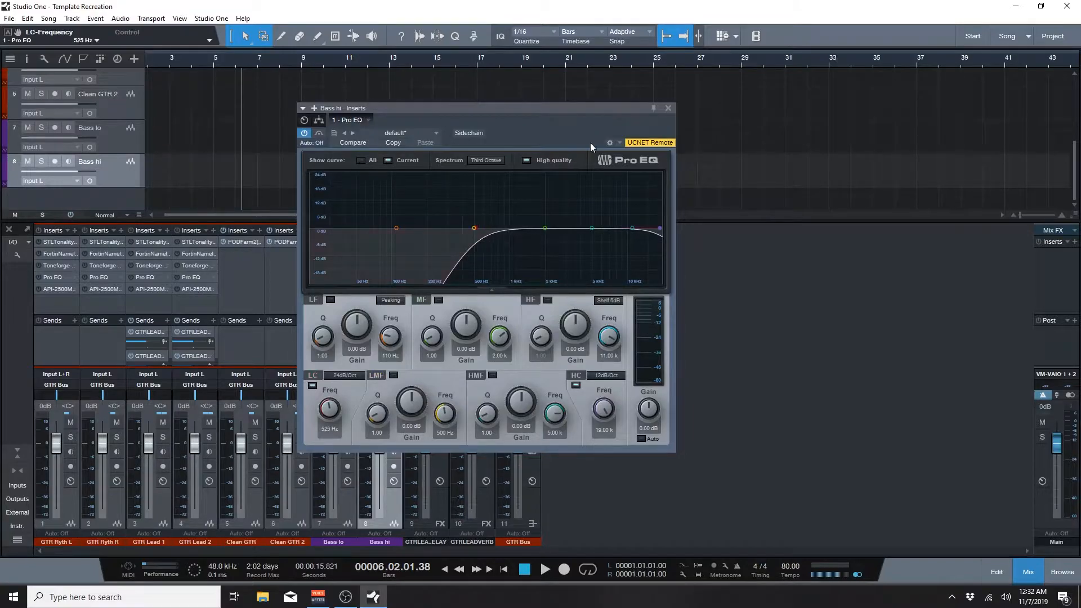
left_click(668, 109)
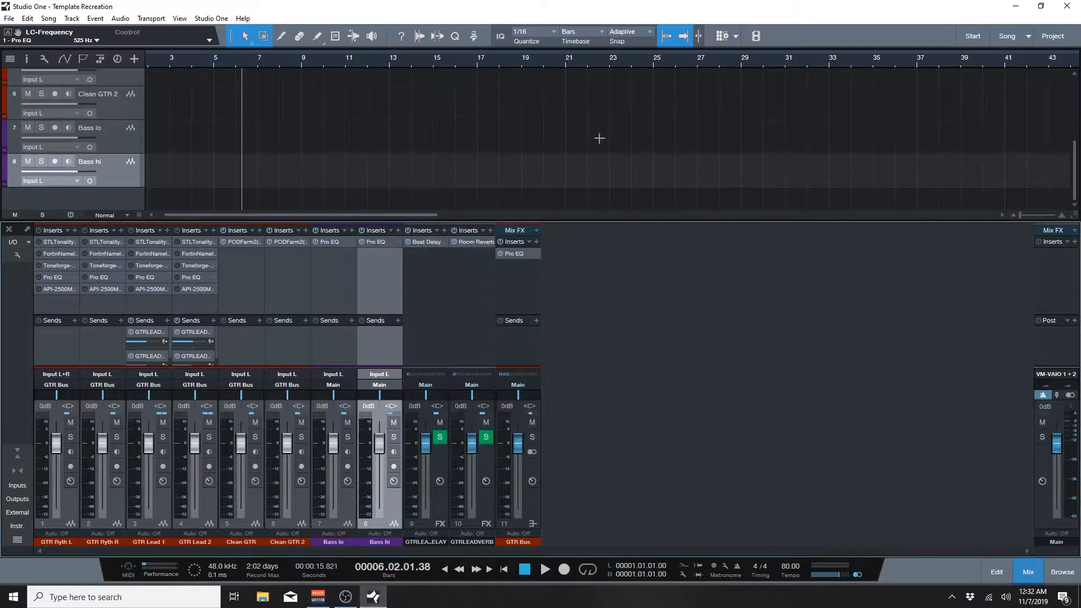
Step: Insert the Waves CLA-76 Mono compressor on Bass lo after the Pro EQ
left_click(330, 269)
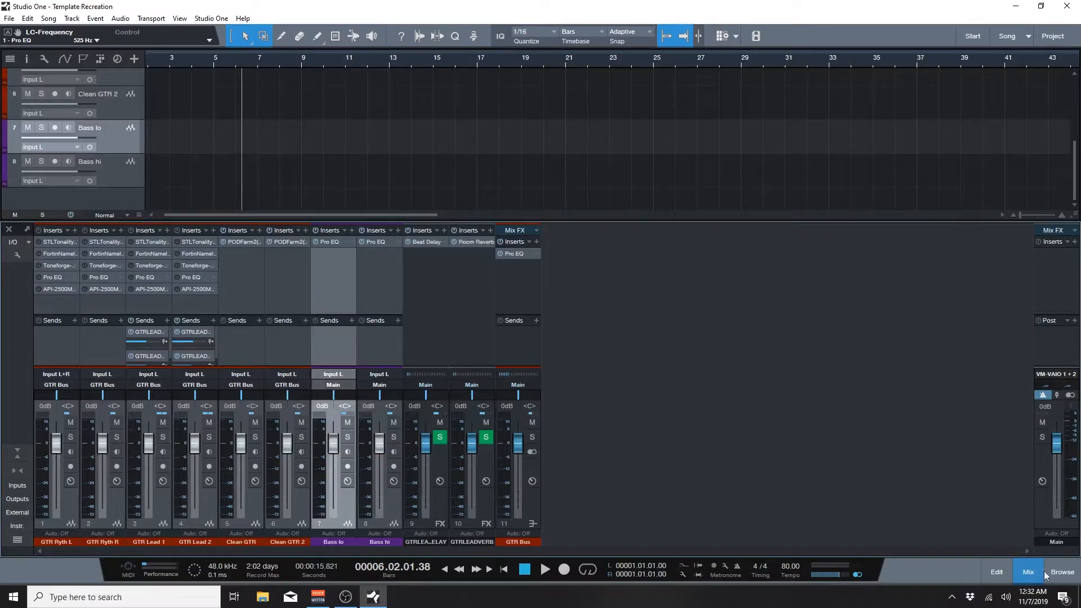
left_click(1062, 573)
scroll(975, 247, "up", 3)
scroll(974, 247, "up", 8)
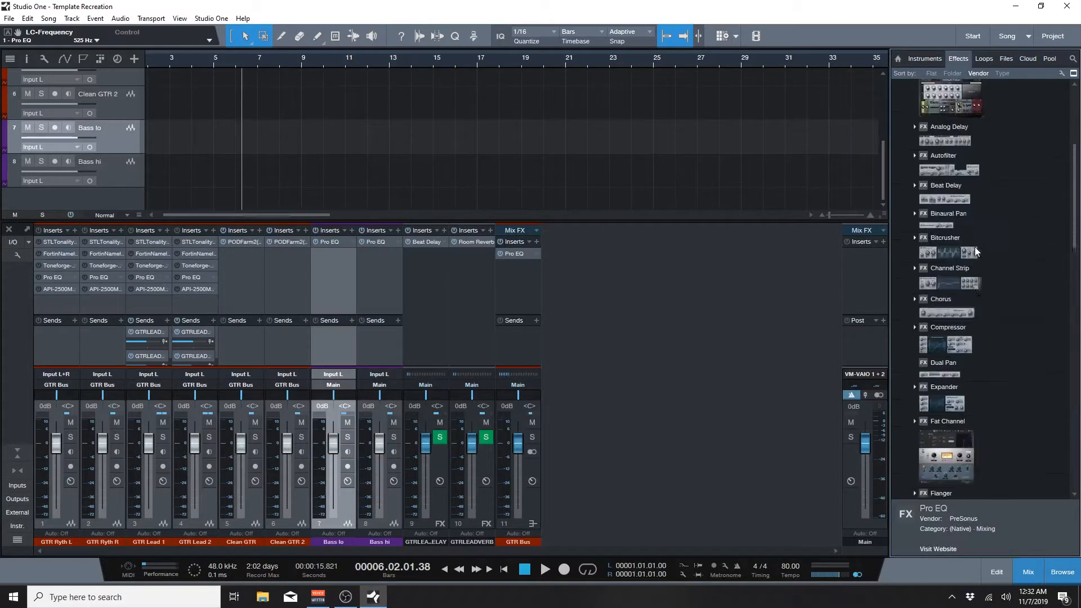
left_click(942, 271)
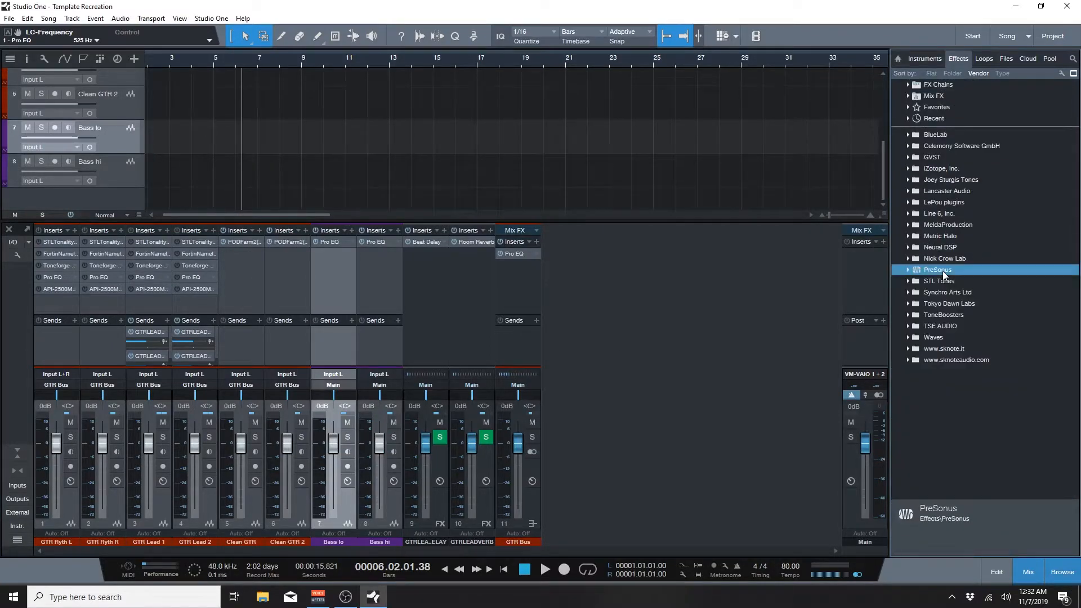
left_click(938, 336)
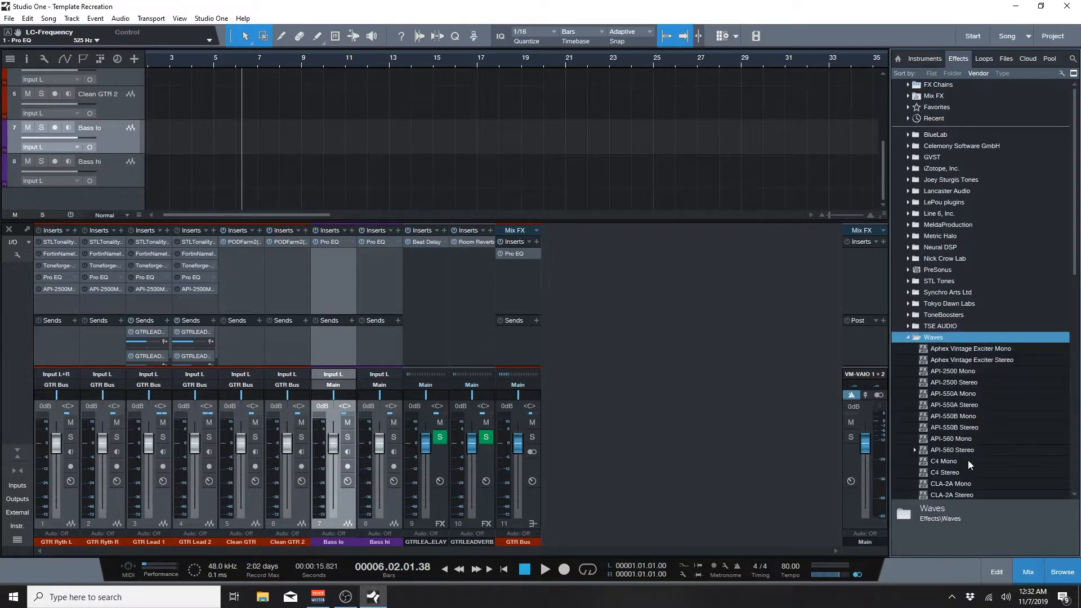
scroll(968, 461, "down", 1)
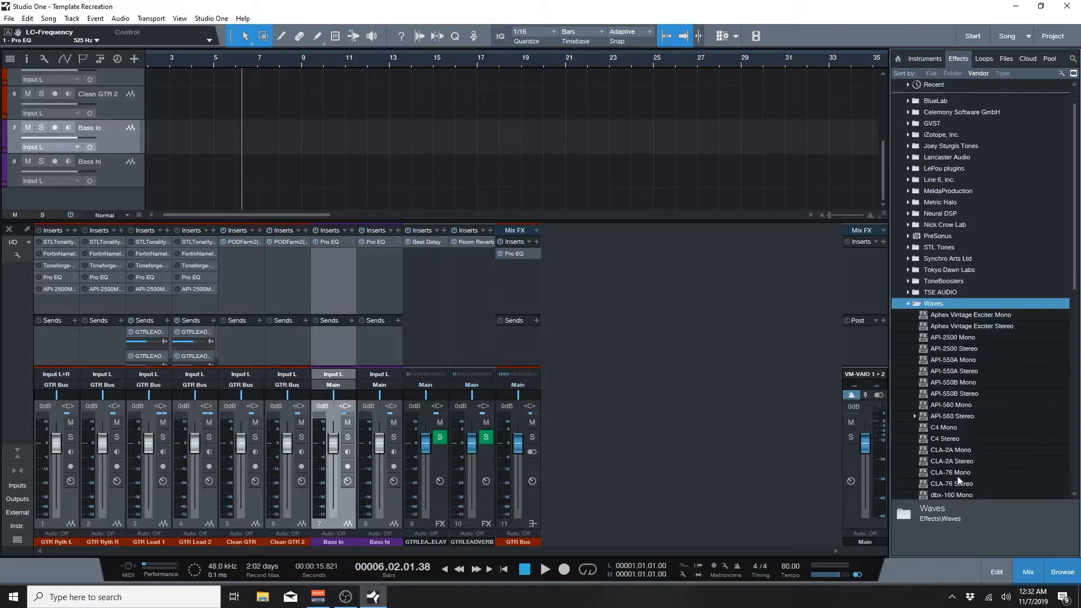
left_click_drag(958, 475, 330, 261)
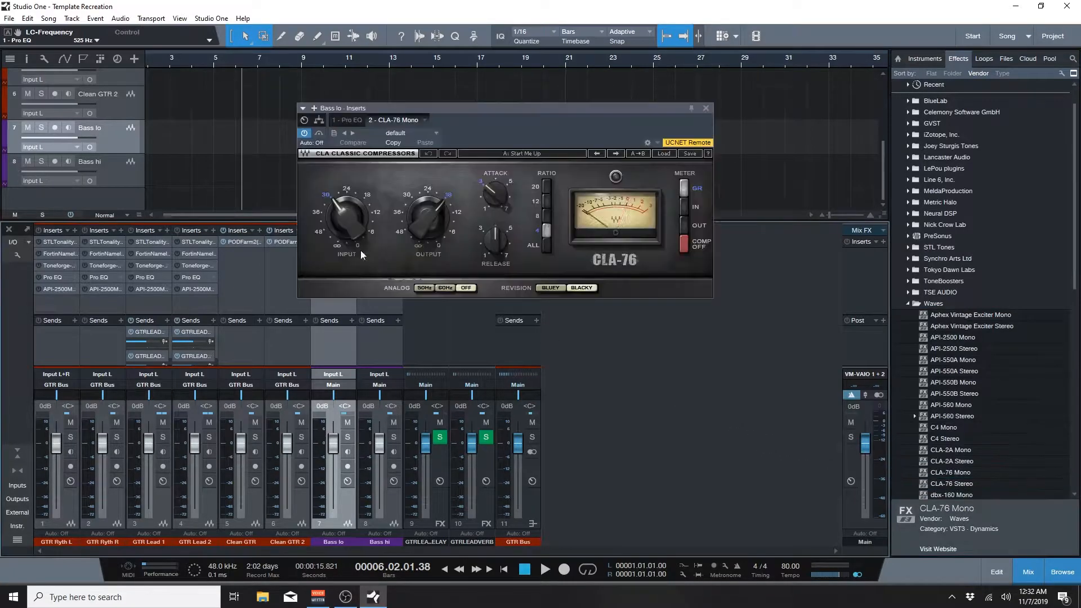
Step: Load the Bass preset in the CLA-76 on Bass lo and close the plug-in
left_click(660, 153)
mouse_move(697, 243)
left_click(810, 305)
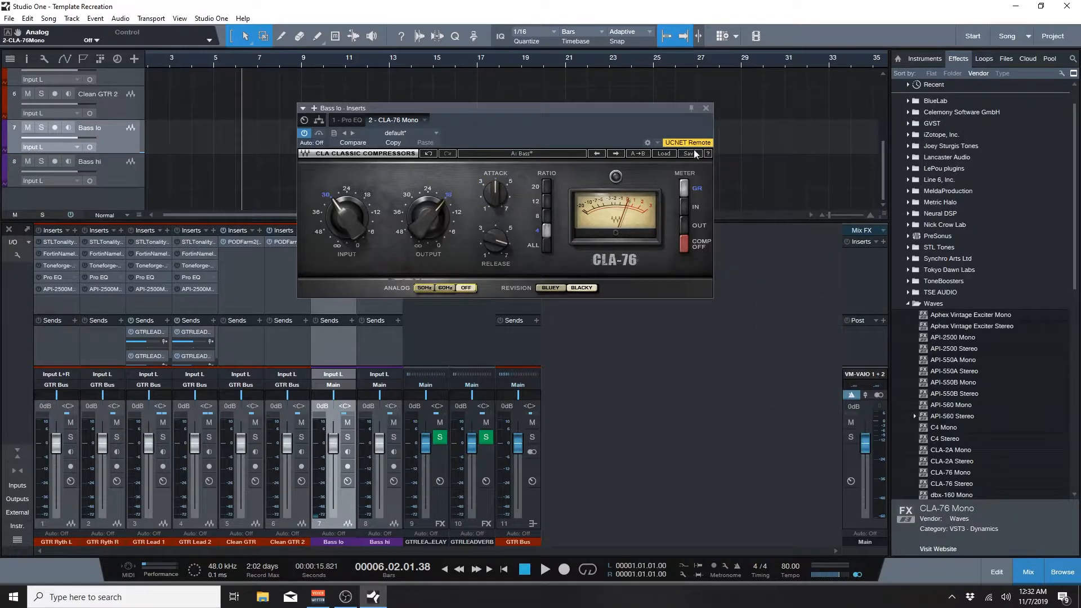
left_click(706, 107)
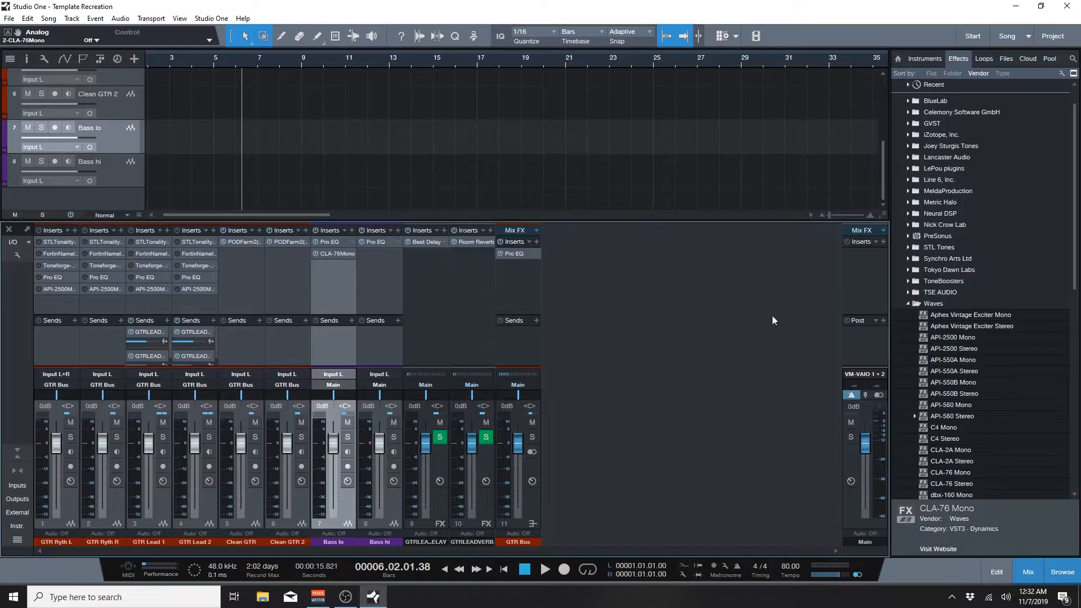
Step: Insert the Waves L1 limiter Mono at the end of the Bass lo and Bass hi insert chains
scroll(958, 434, "down", 2)
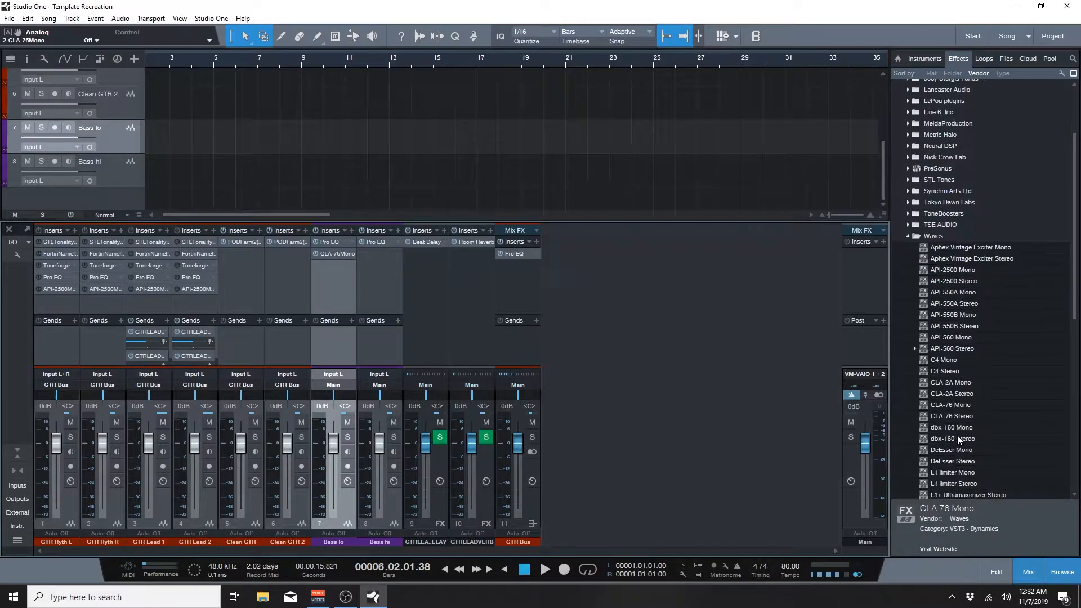
left_click(952, 475)
left_click_drag(952, 475, 331, 265)
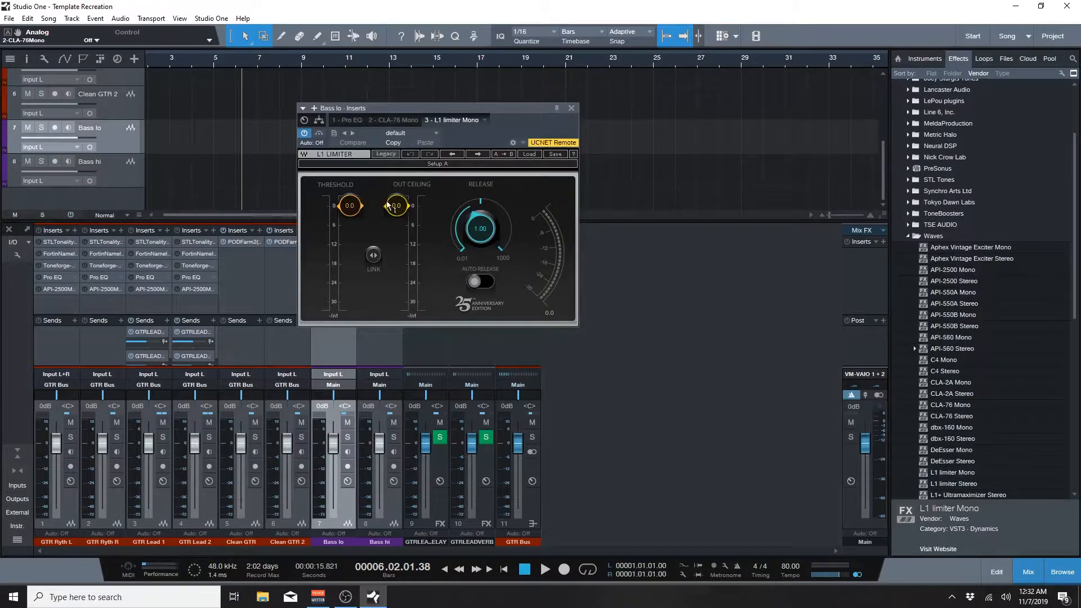
left_click(572, 108)
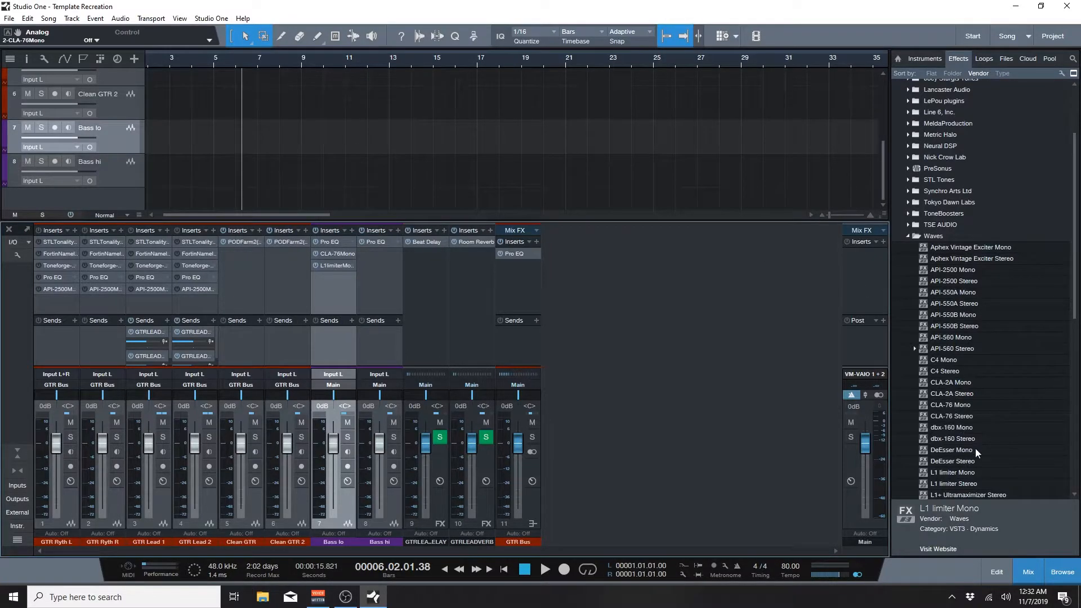
left_click_drag(962, 476, 393, 271)
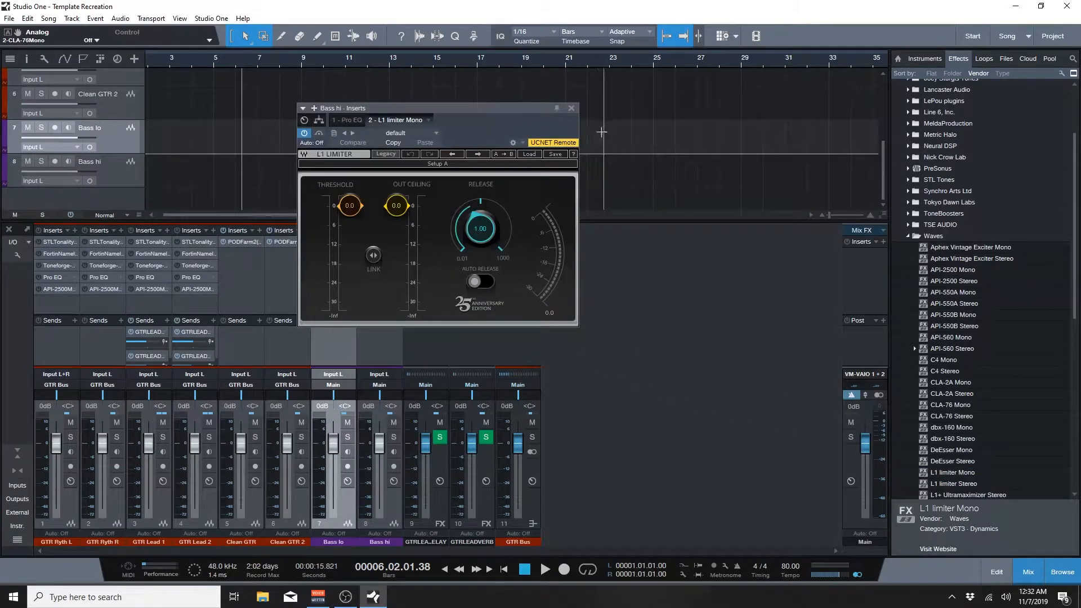
left_click(571, 108)
Step: Add a bus channel named Bass Buss and save the song
left_click(385, 300)
right_click(384, 300)
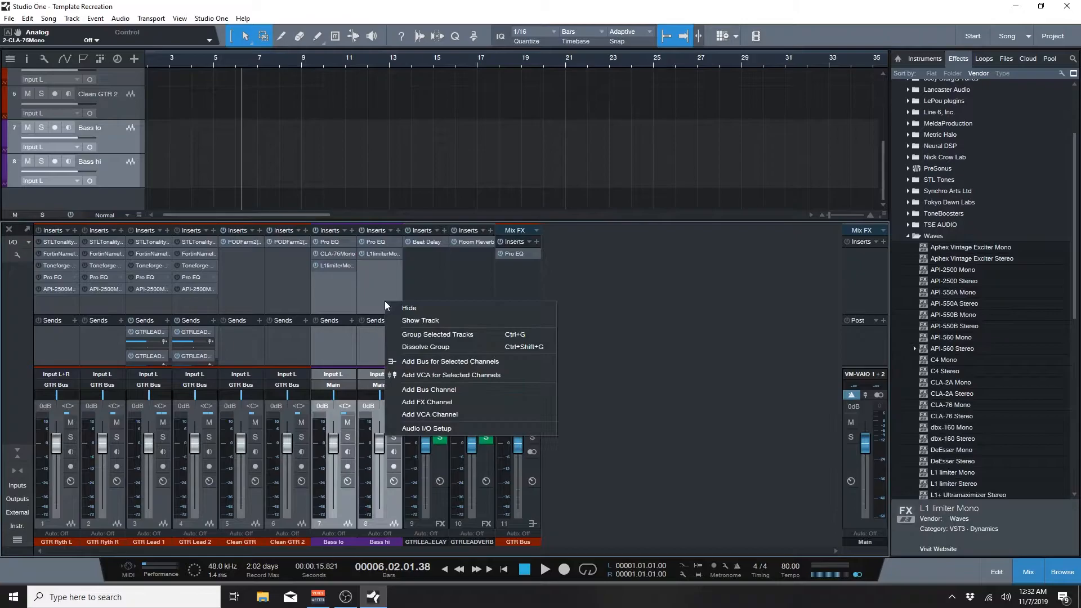
left_click(430, 387)
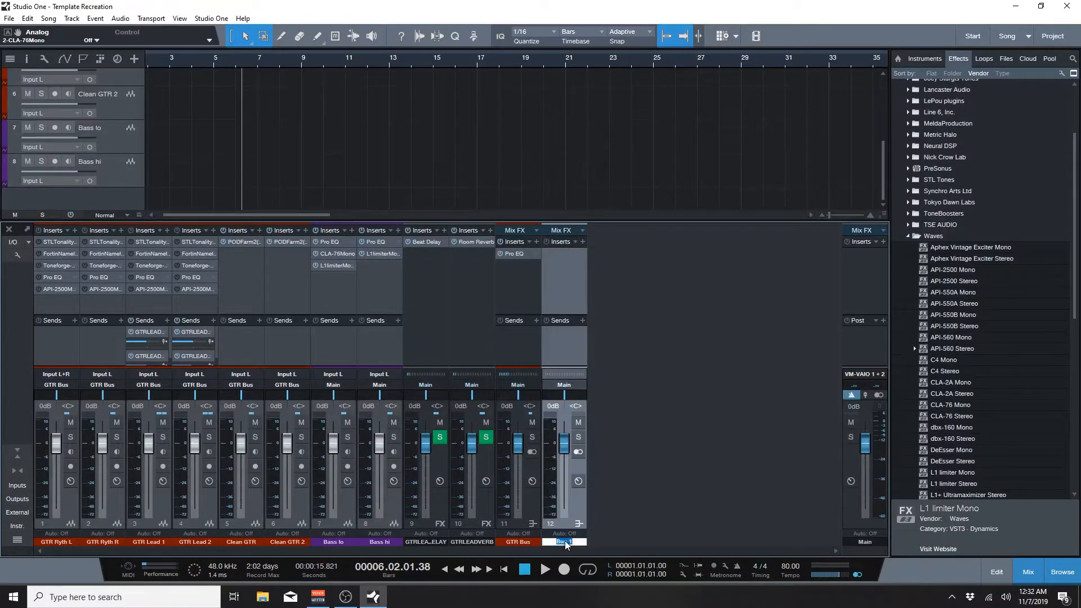
type("Bass Buss")
key("Return")
key("ctrl+s")
left_click(346, 283)
left_click(370, 285)
left_click(349, 287)
left_click(384, 290)
left_click(340, 279)
left_click(373, 282)
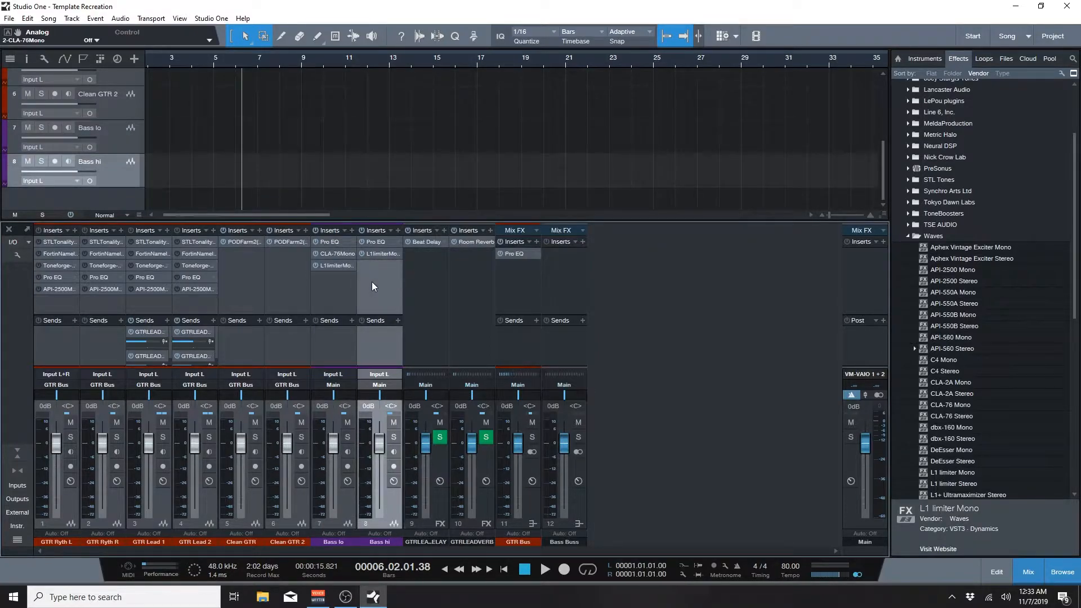
left_click(349, 281)
left_click(377, 285)
left_click(356, 286)
left_click(372, 286)
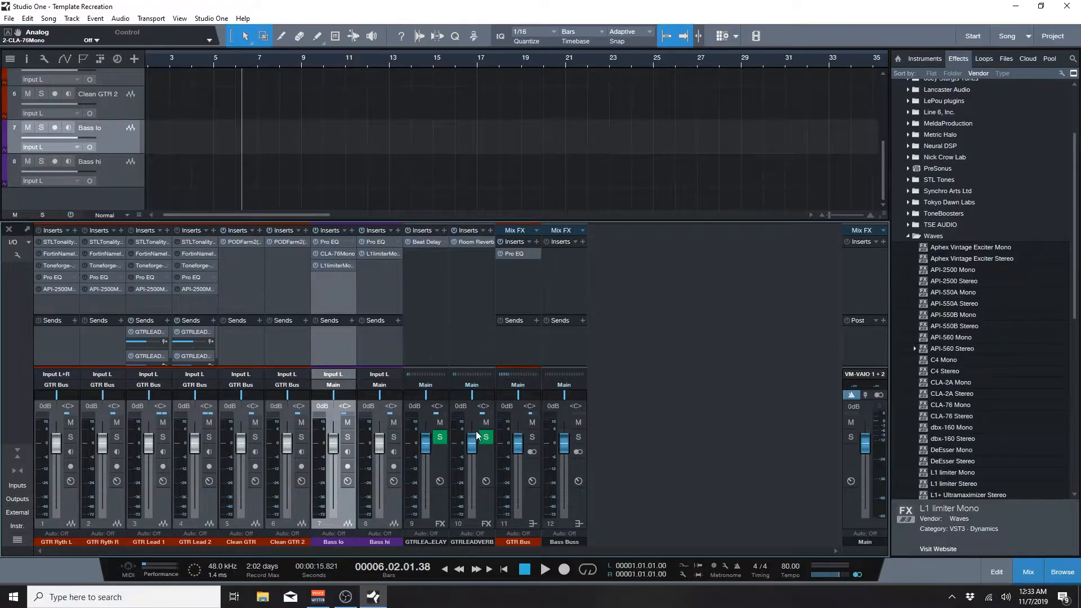
Step: Colour the Bass Buss channel purple to match the bass tracks and save the song
left_click(565, 542)
left_click(565, 543)
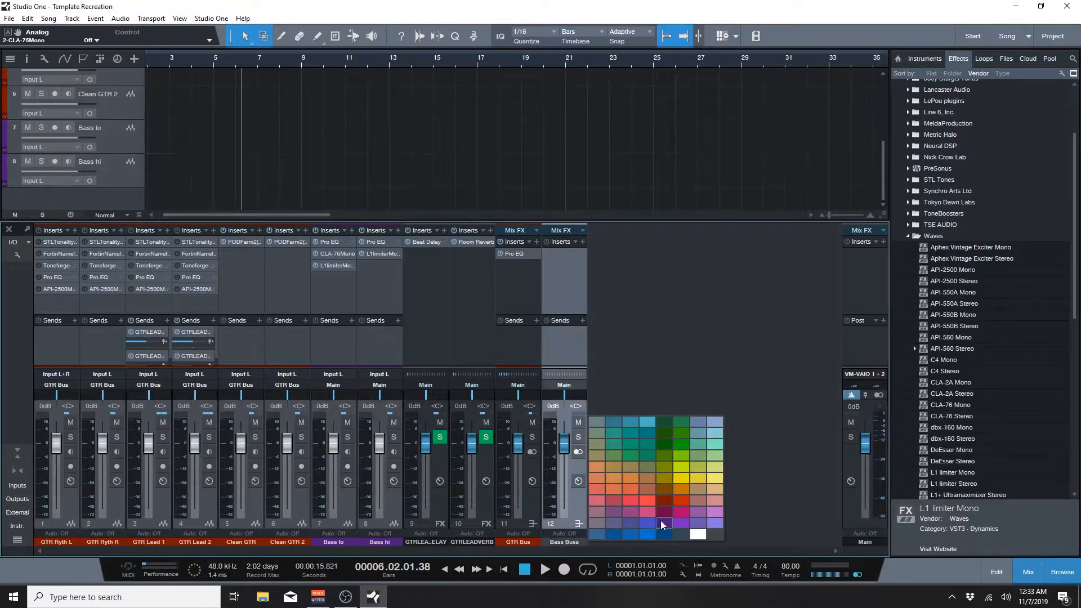
left_click(661, 521)
key("ctrl+s")
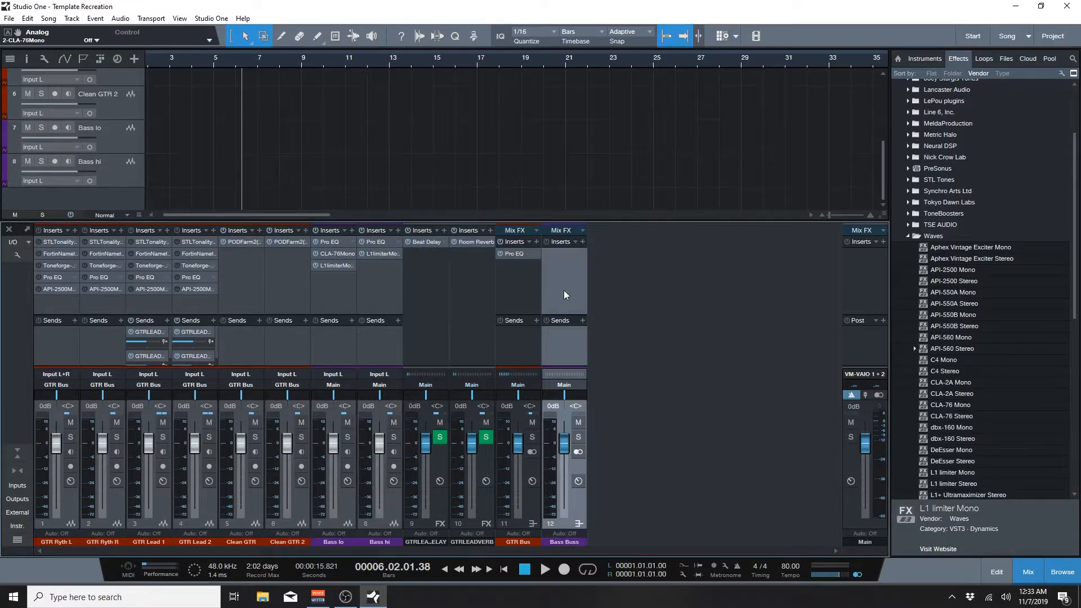
Step: Copy Bass hi's Pro EQ to Bass Buss, load its default preset, set the low cut to 37 Hz and save
left_click_drag(383, 242, 555, 257)
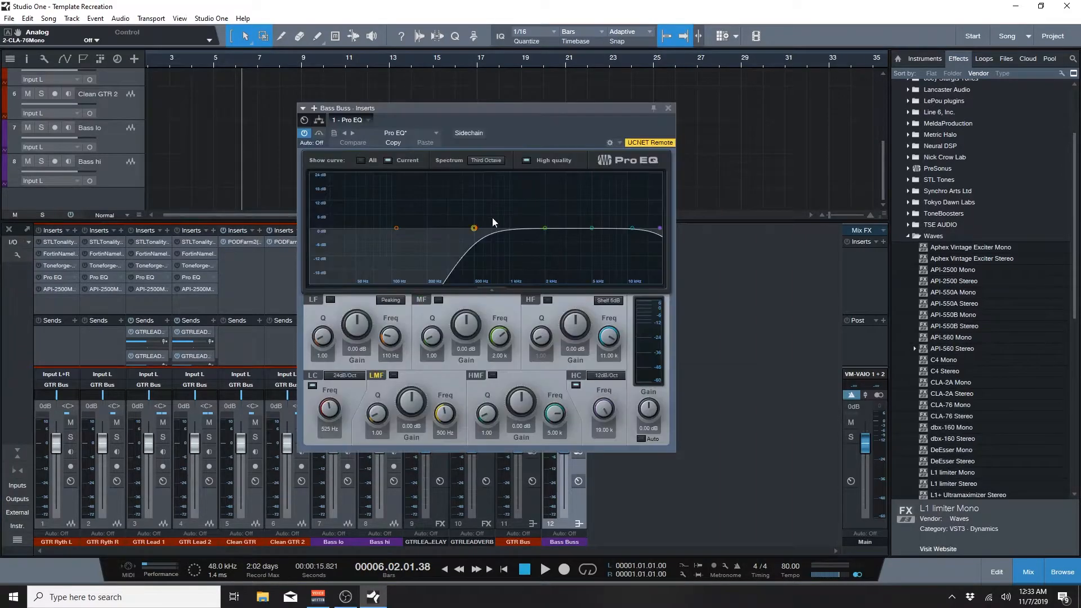
left_click(425, 133)
left_click(426, 143)
left_click(485, 141)
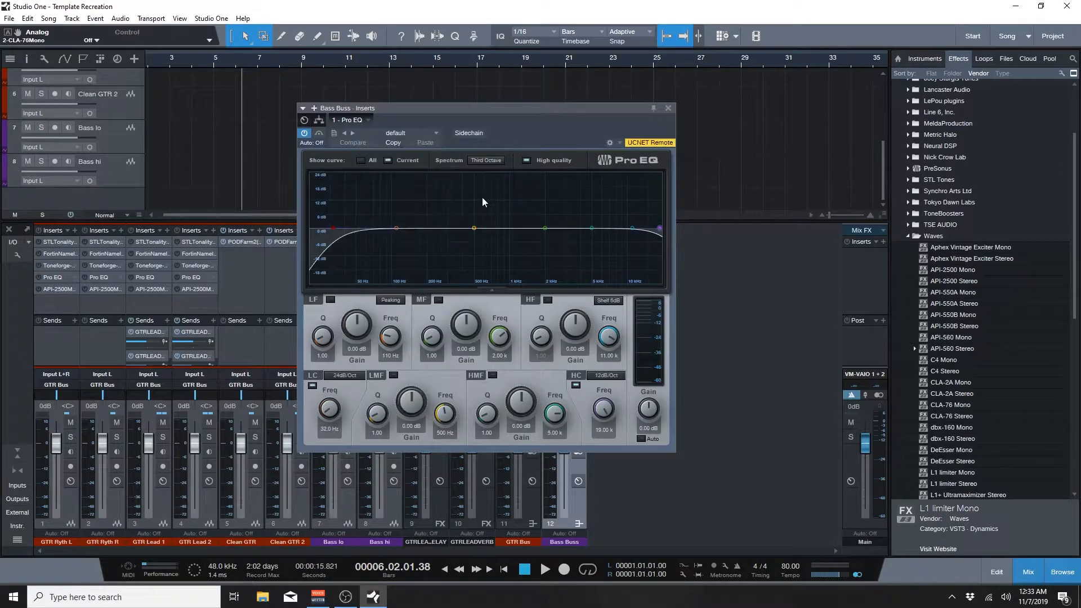
left_click_drag(337, 232, 340, 235)
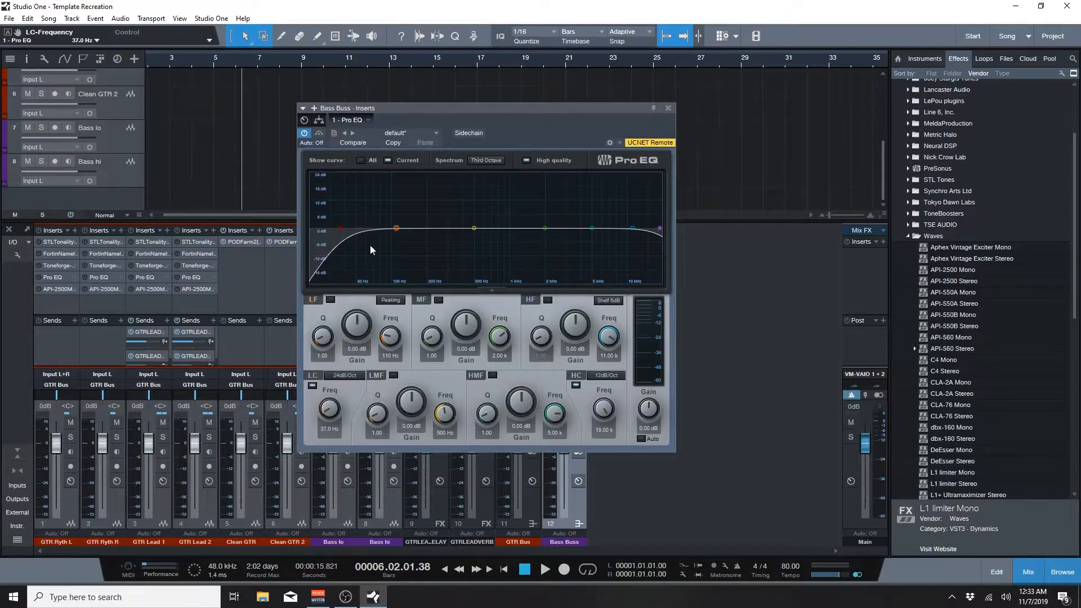
left_click(668, 108)
key("ctrl+s")
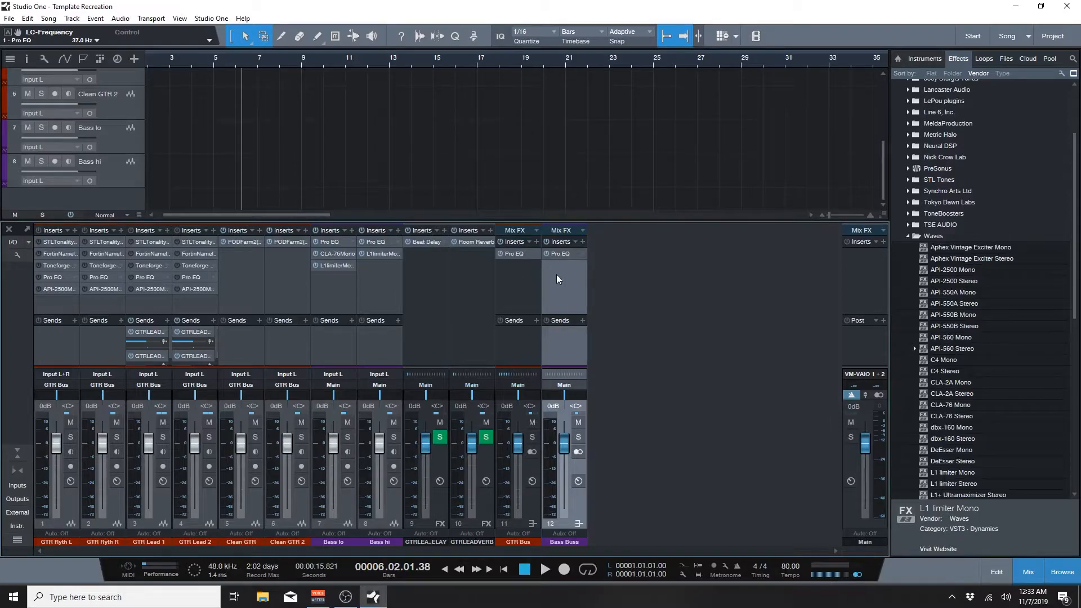
Step: Copy the L1 limiter Mono from Bass lo to Bass Buss after the Pro EQ and save the song
left_click_drag(333, 265, 555, 281)
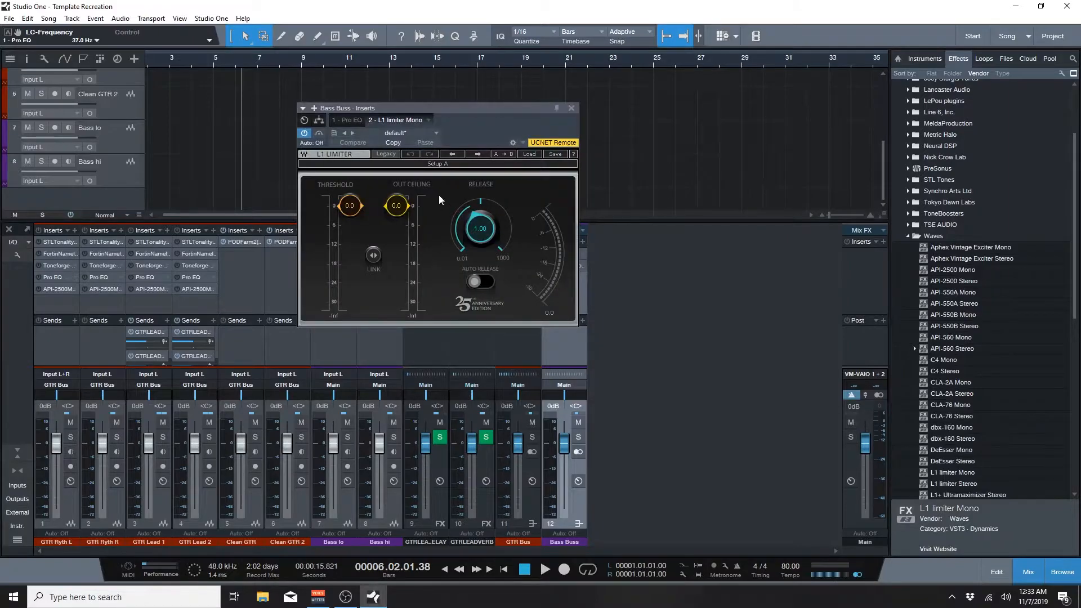
left_click(573, 107)
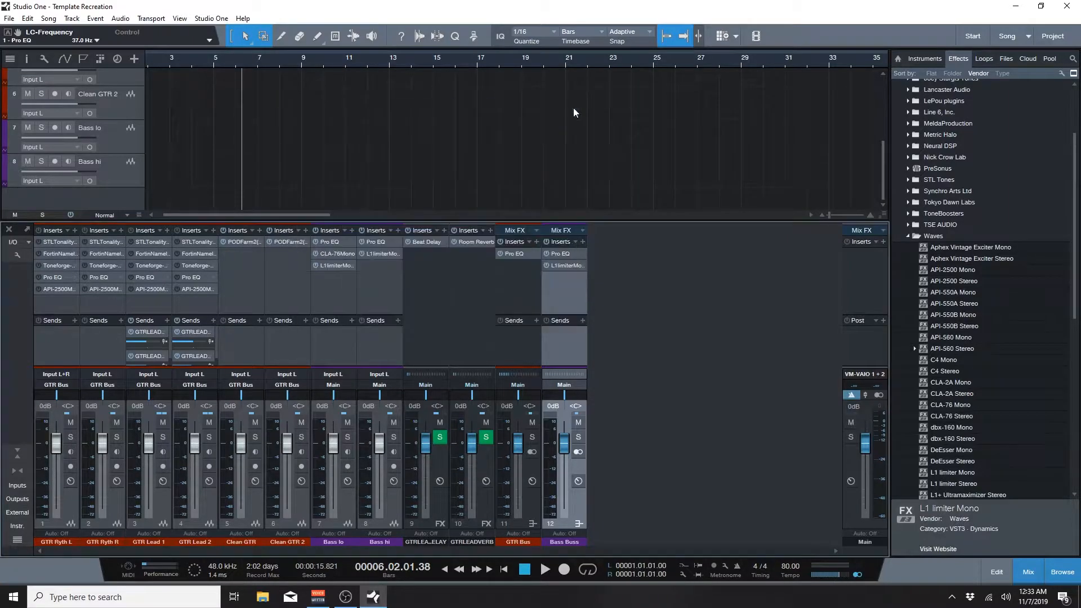
key("ctrl+s")
left_click(533, 295)
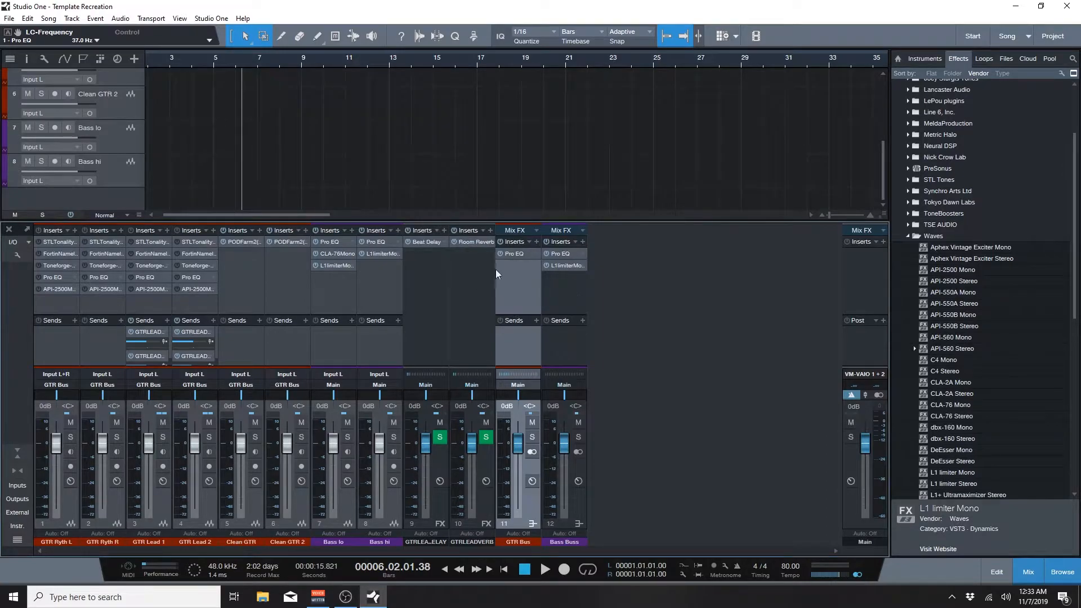
Step: Add four stereo audio tracks coloured dark blue below the Bass hi track
left_click(1034, 572)
left_click(1061, 569)
double_click(108, 352)
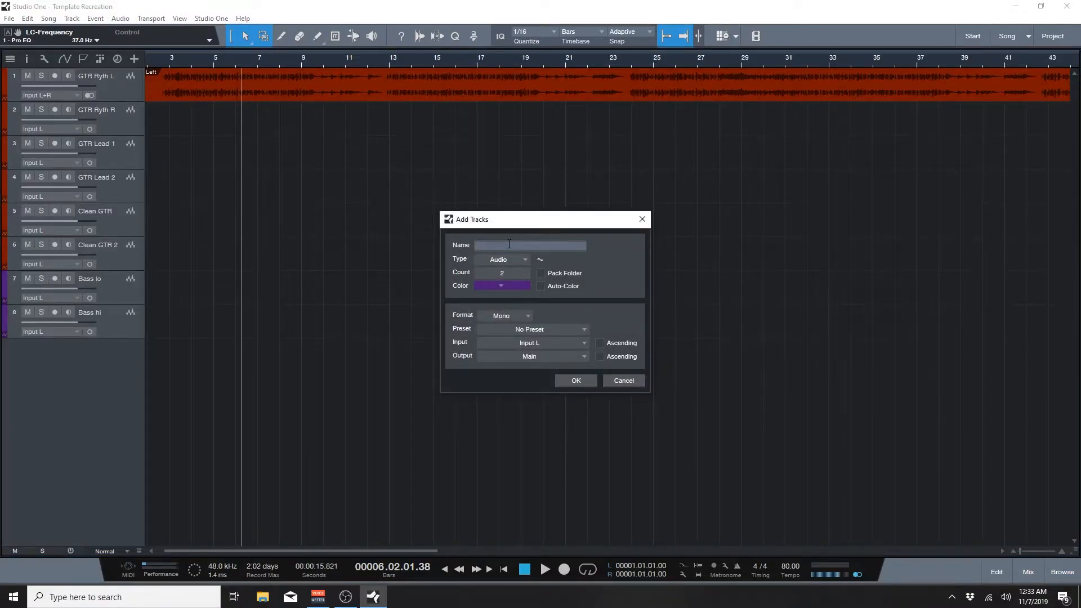
left_click(509, 274)
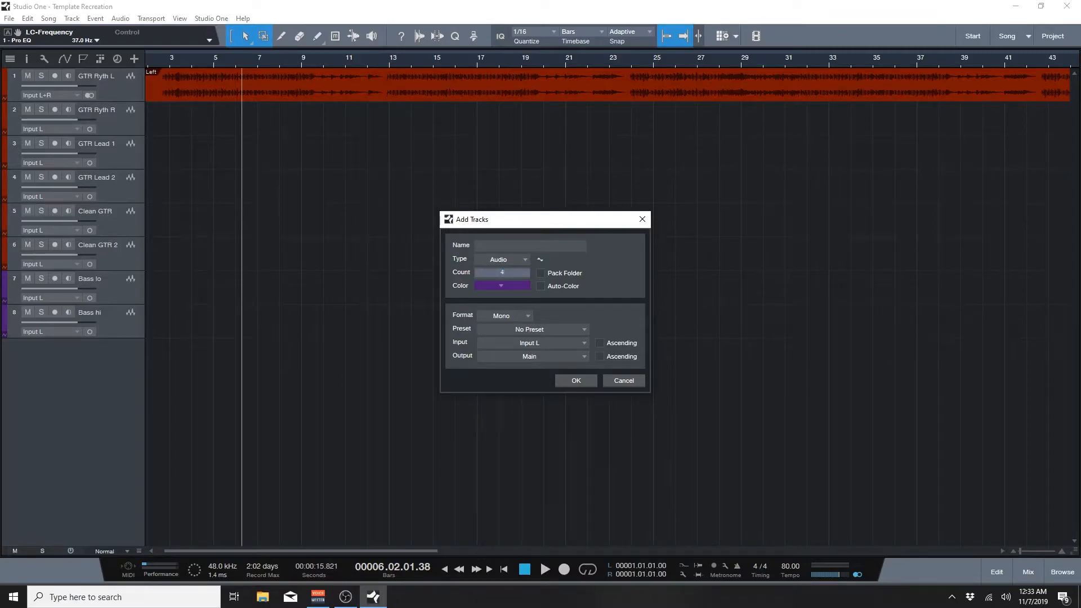
left_click(512, 285)
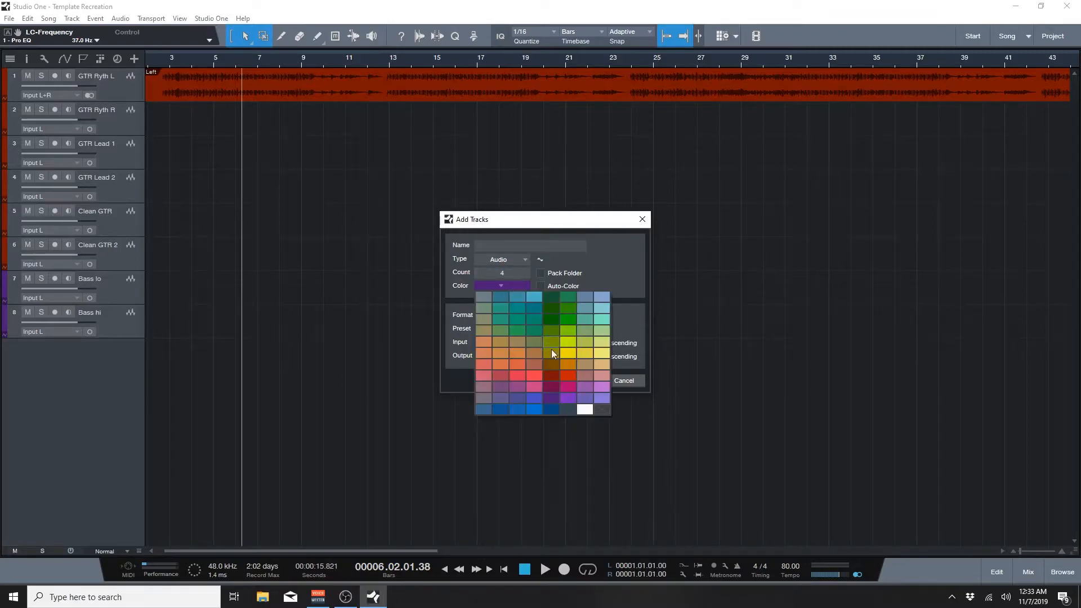
left_click(552, 410)
left_click(520, 317)
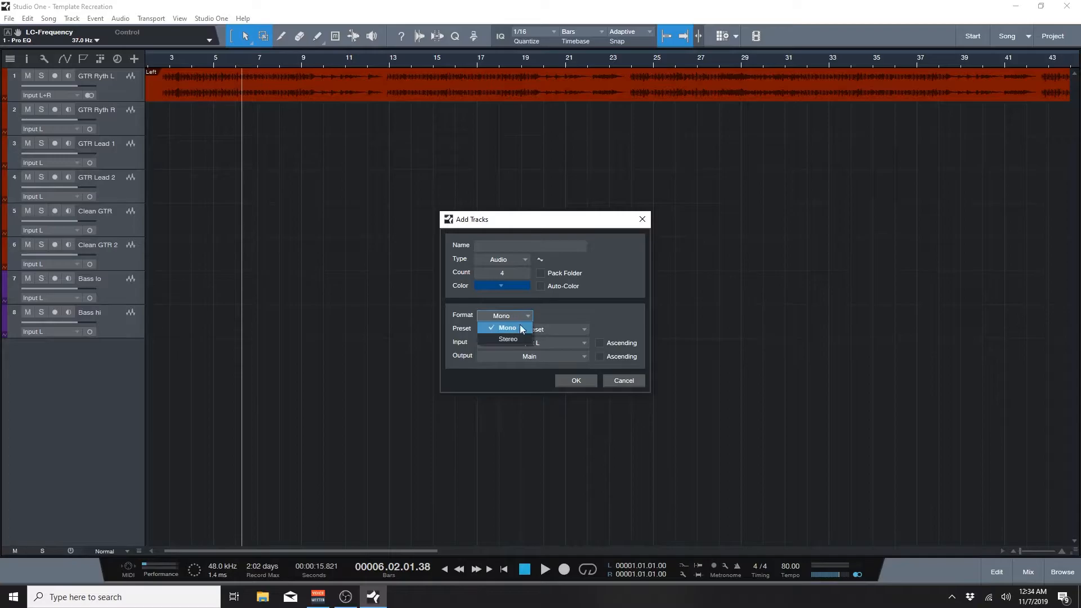
left_click(519, 338)
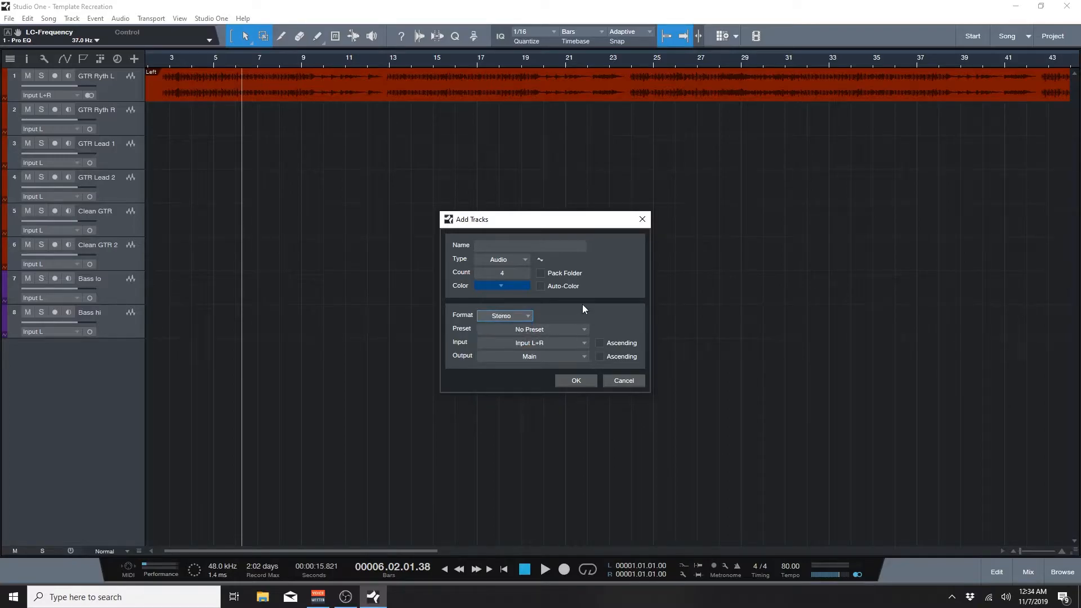
left_click(575, 381)
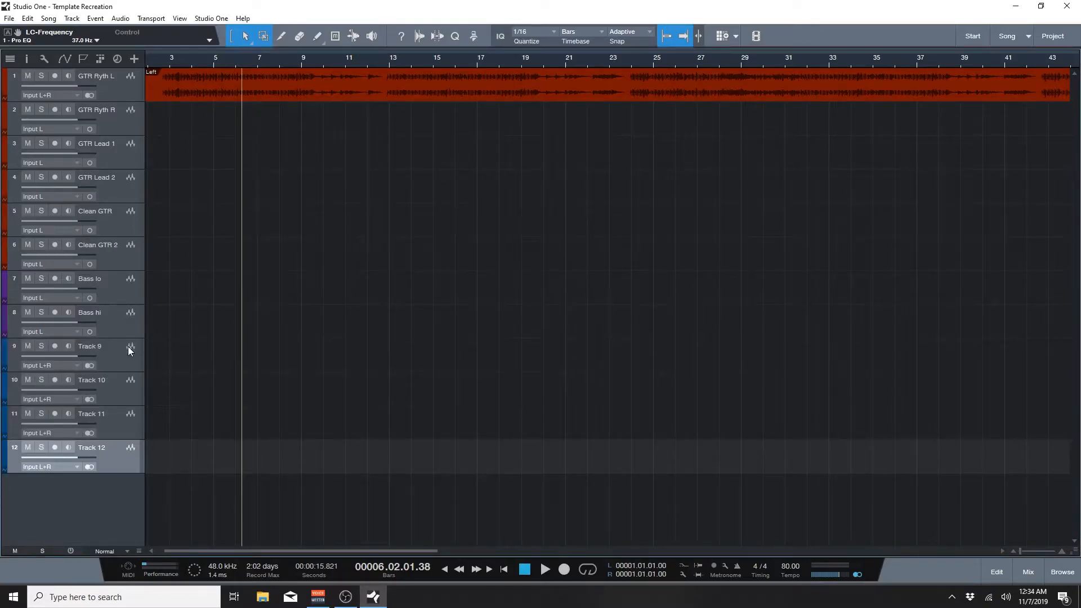
Step: Rename the four new blue tracks Kick, Snare, Tom 1 and Tom 2
double_click(82, 348)
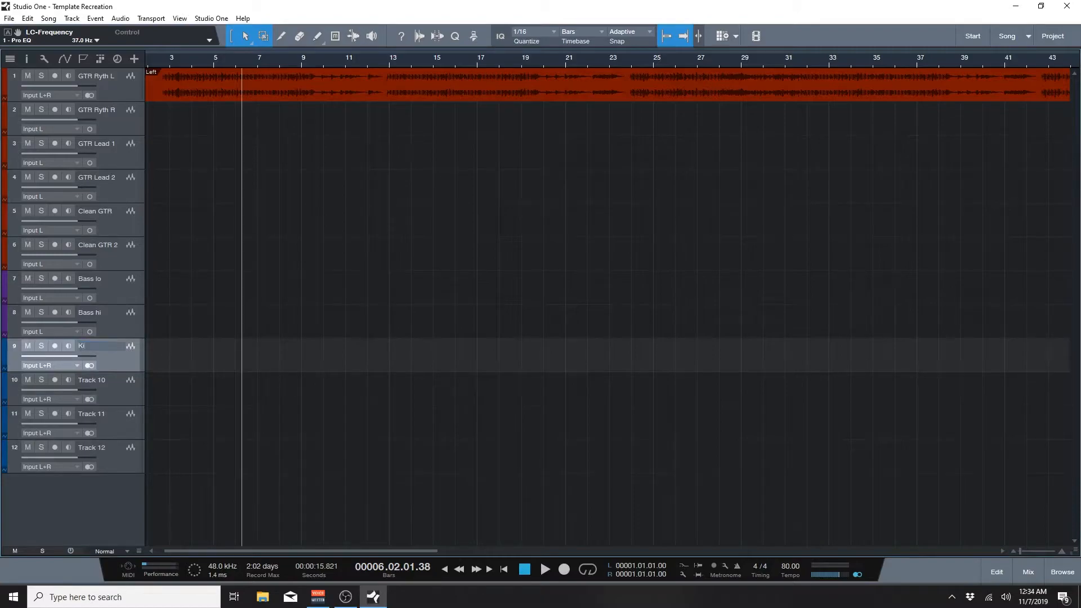
key("Tab")
type("Sna")
key("Tab")
type("To0m")
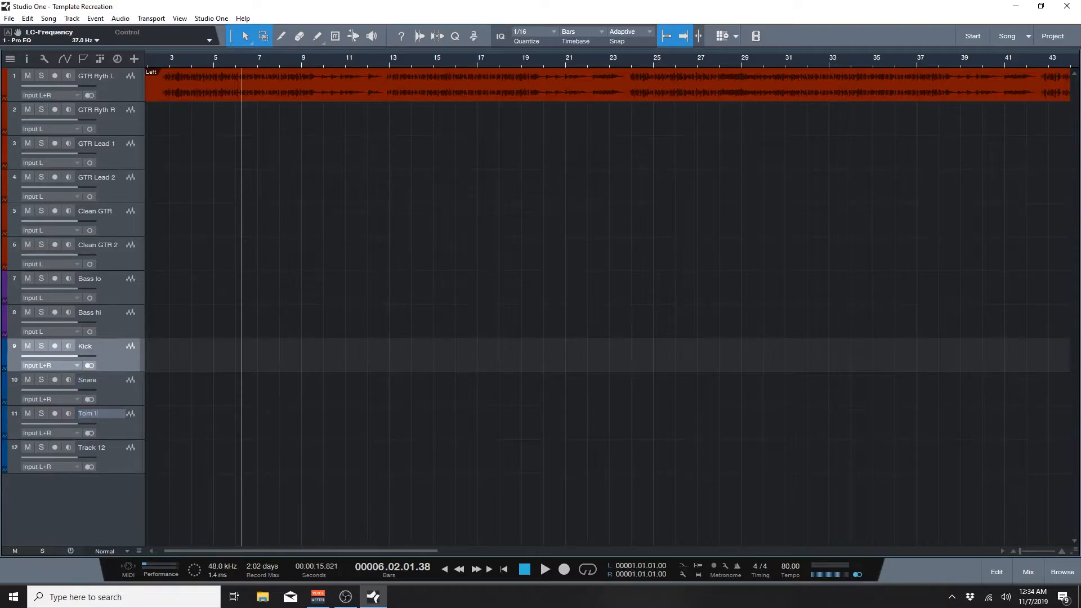
key("Tab")
type("Tom")
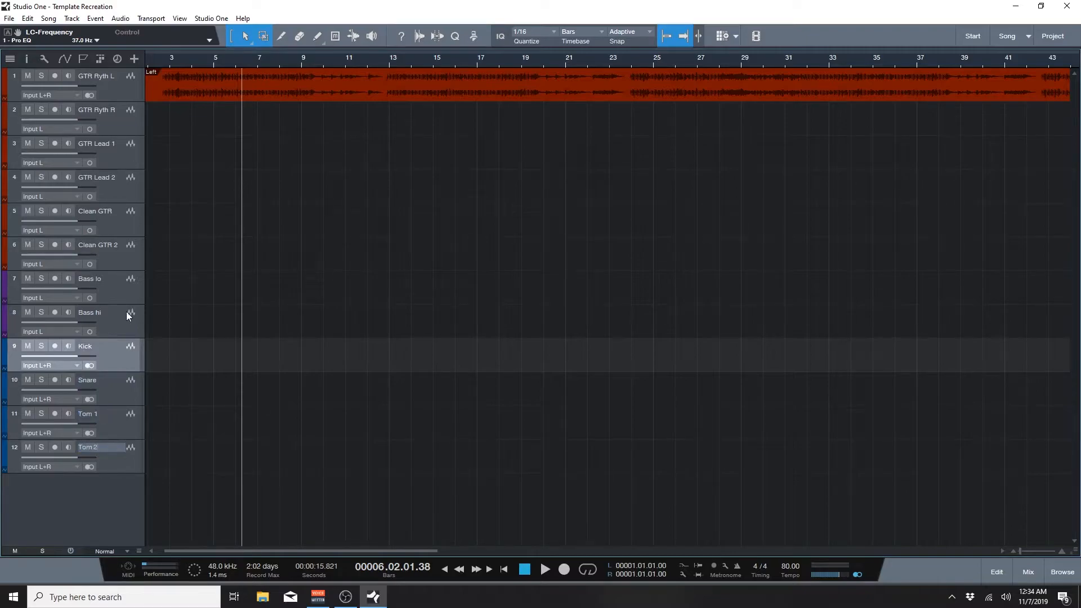
key("Return")
left_click(97, 415)
left_click(316, 441)
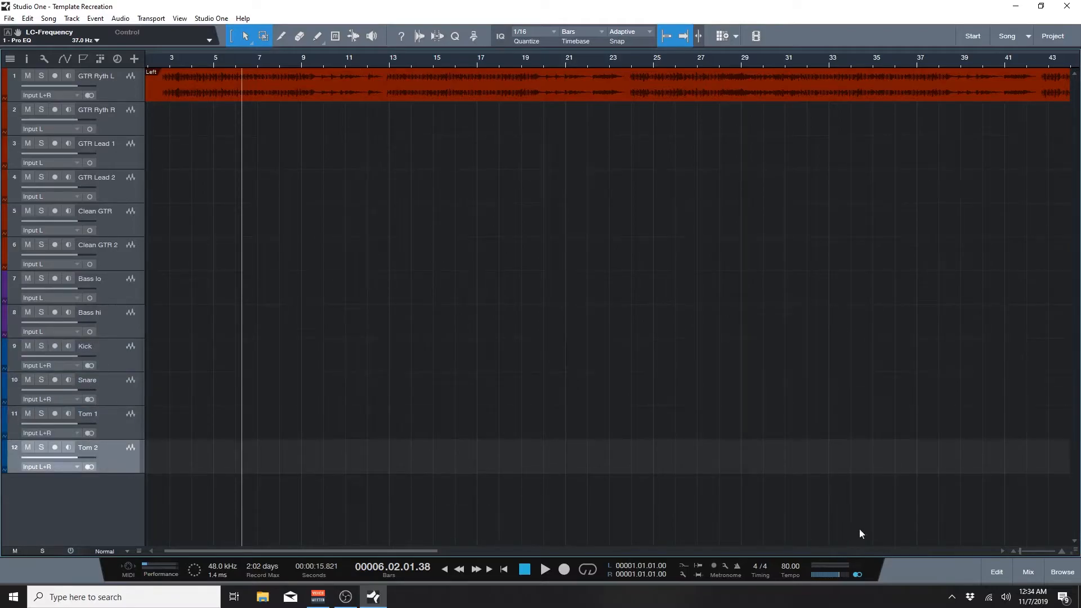
Step: Copy Bass hi's Pro EQ to Kick, load its default preset, set the low cut to about 36 Hz and save
left_click(1028, 571)
left_click(429, 263)
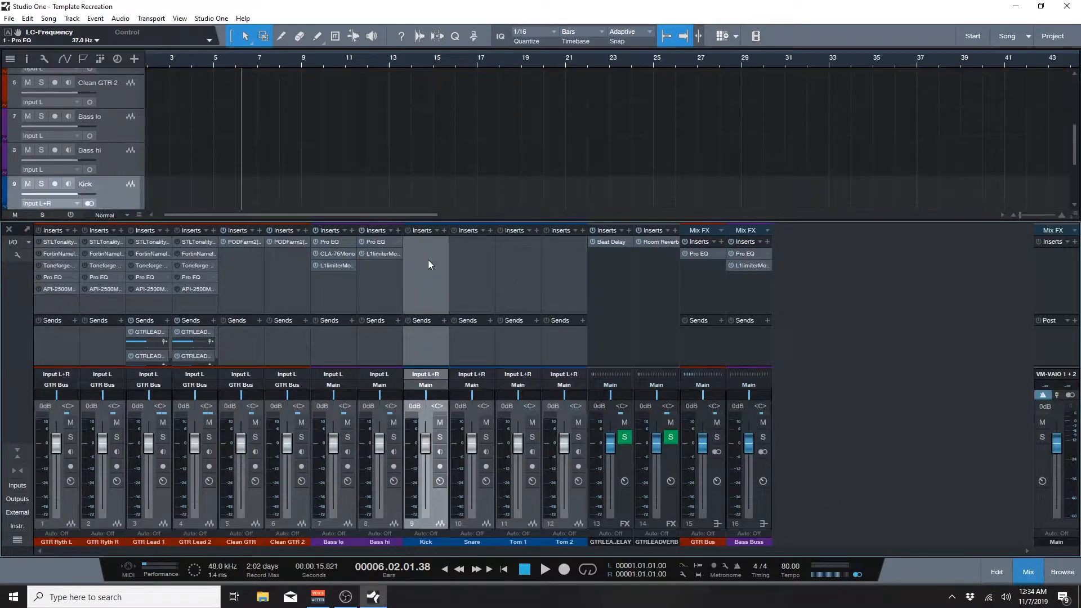
left_click_drag(375, 245, 416, 252)
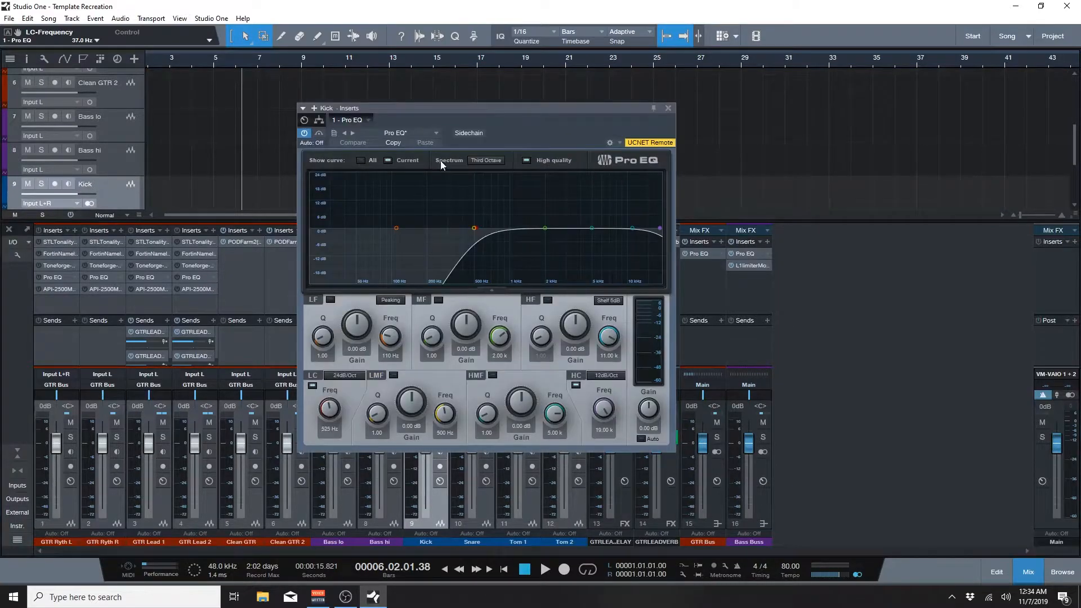
left_click(427, 134)
left_click(428, 144)
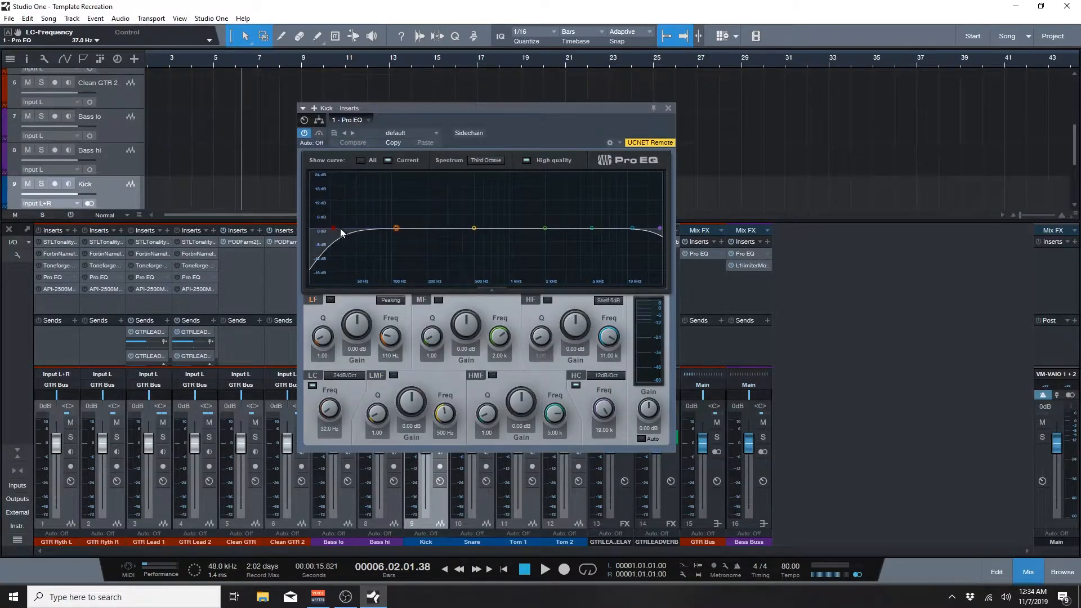
left_click_drag(335, 231, 340, 233)
key("ctrl+s")
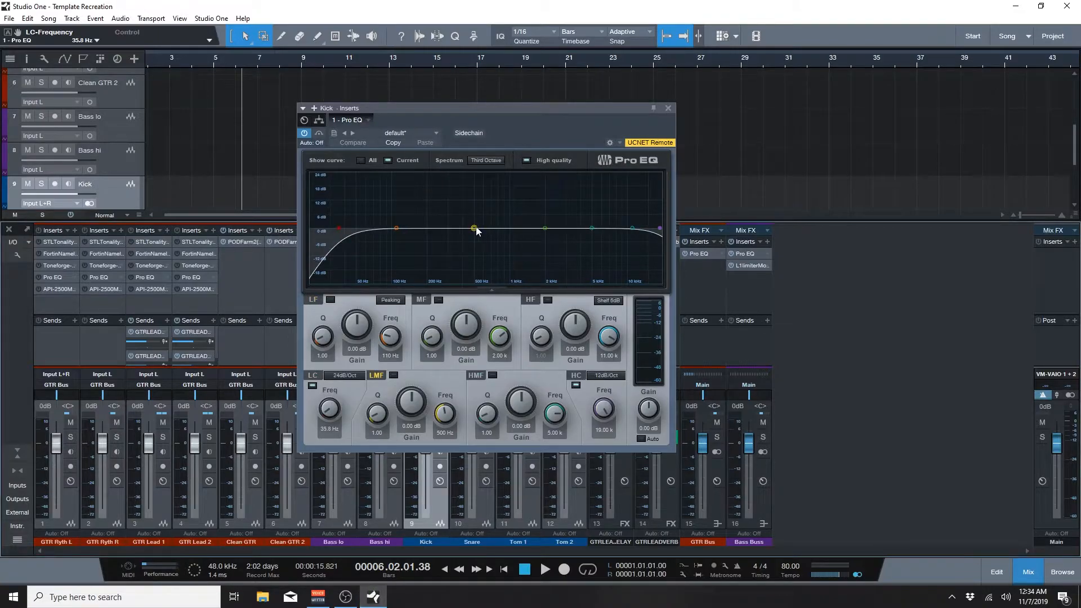
Step: Dip the Kick Pro EQ's low-mid band about 6.6 dB at 491 Hz, deactivate that band and save
left_click_drag(475, 228, 475, 249)
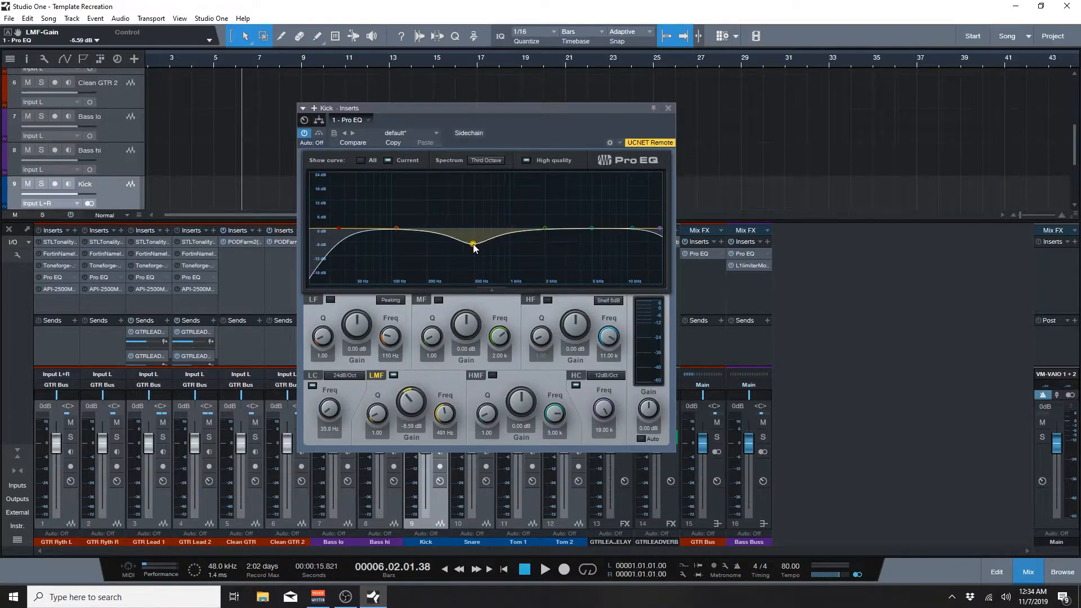
double_click(474, 248)
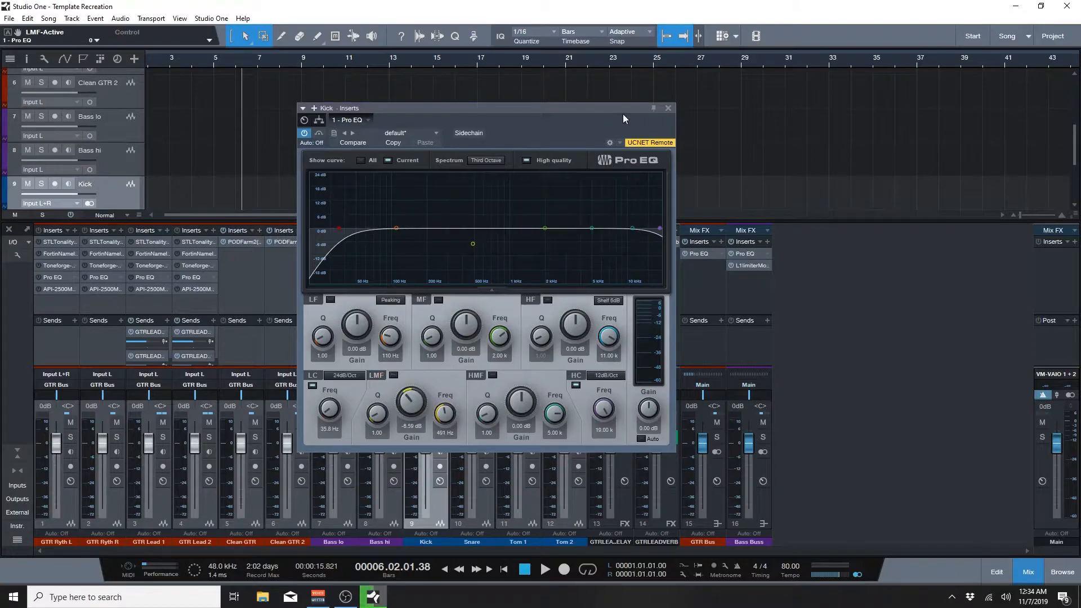
left_click(668, 109)
key("ctrl+s")
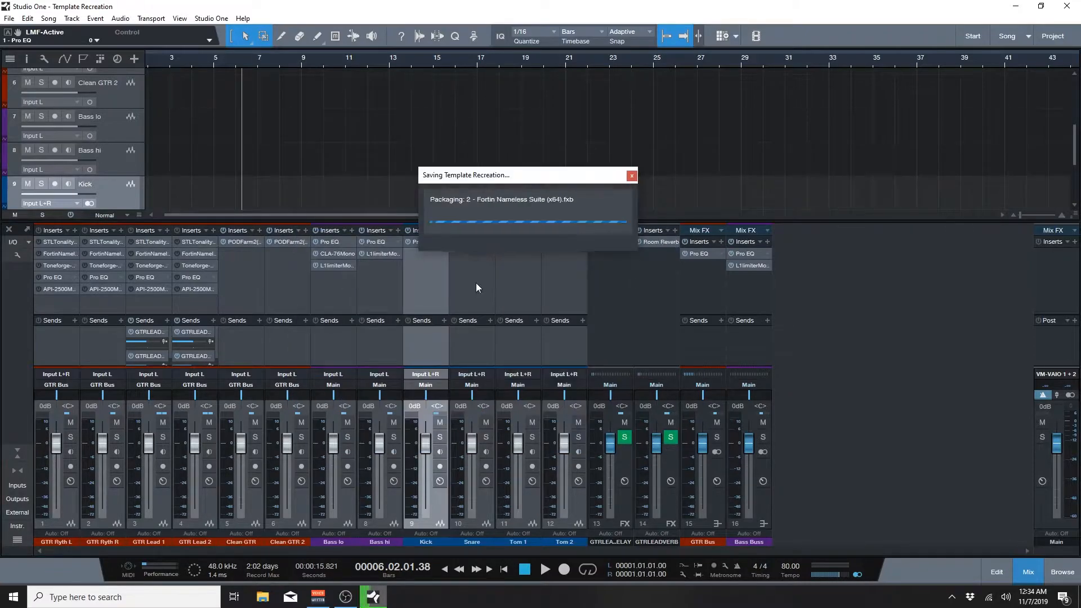
Step: Reactivate the low-mid band in Kick's Pro EQ, close the plug-in and save the song
left_click(426, 242)
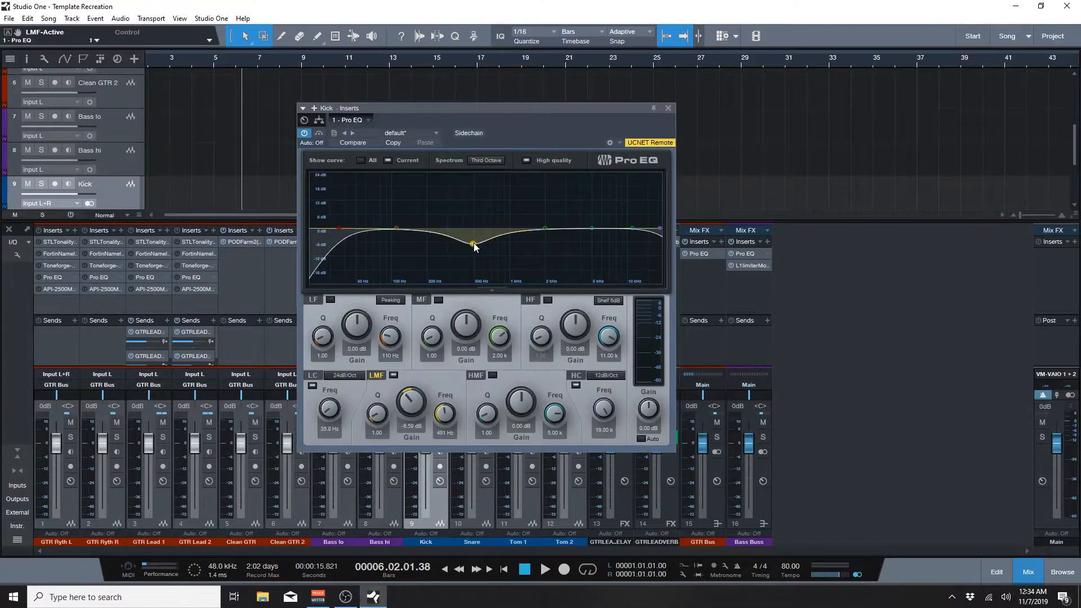
left_click(668, 108)
key("ctrl+s")
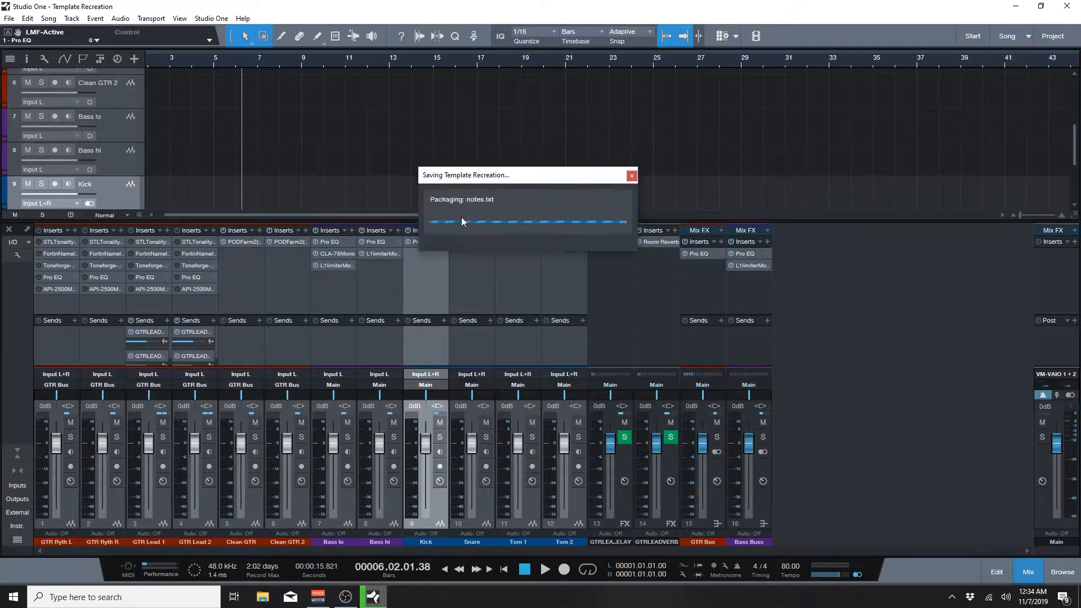
Step: Insert the Waves SSLComp Mono compressor on Kick after the Pro EQ and close its window
left_click(469, 265)
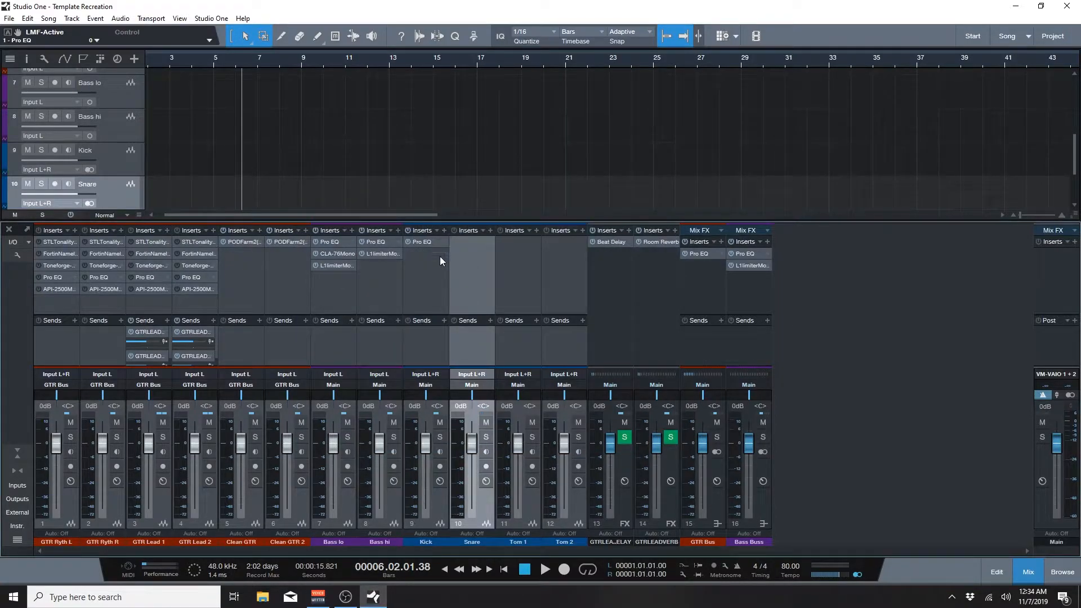
left_click(435, 261)
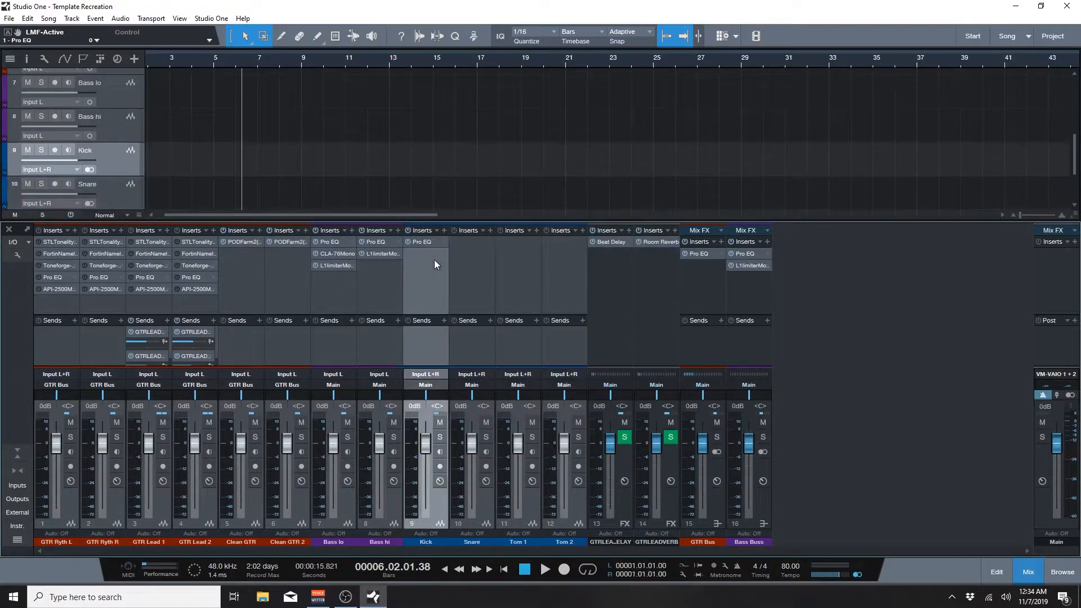
left_click(1063, 571)
scroll(945, 401, "down", 8)
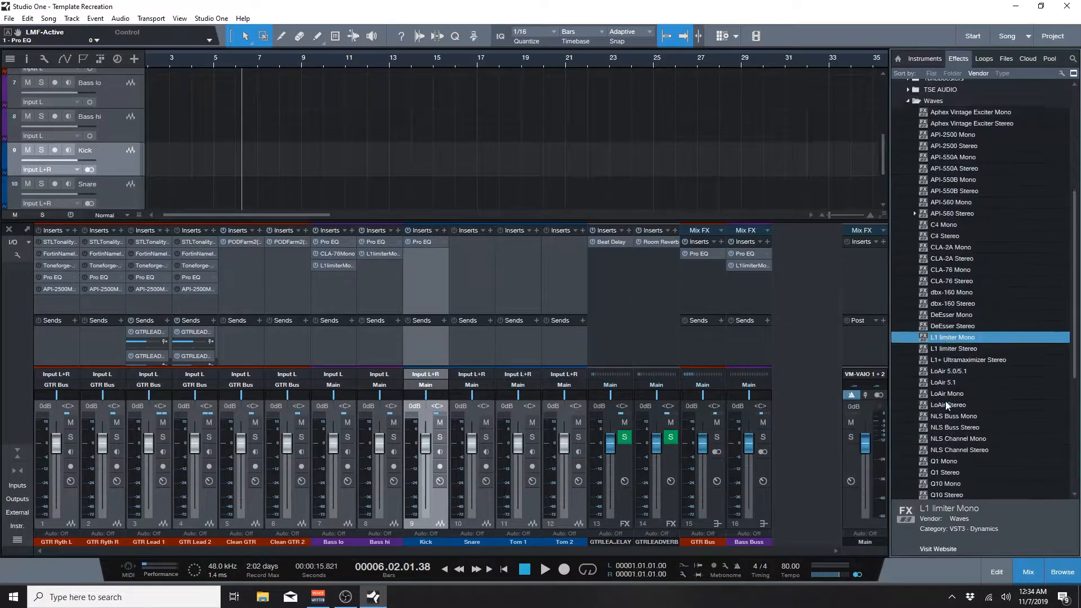
scroll(965, 414, "down", 3)
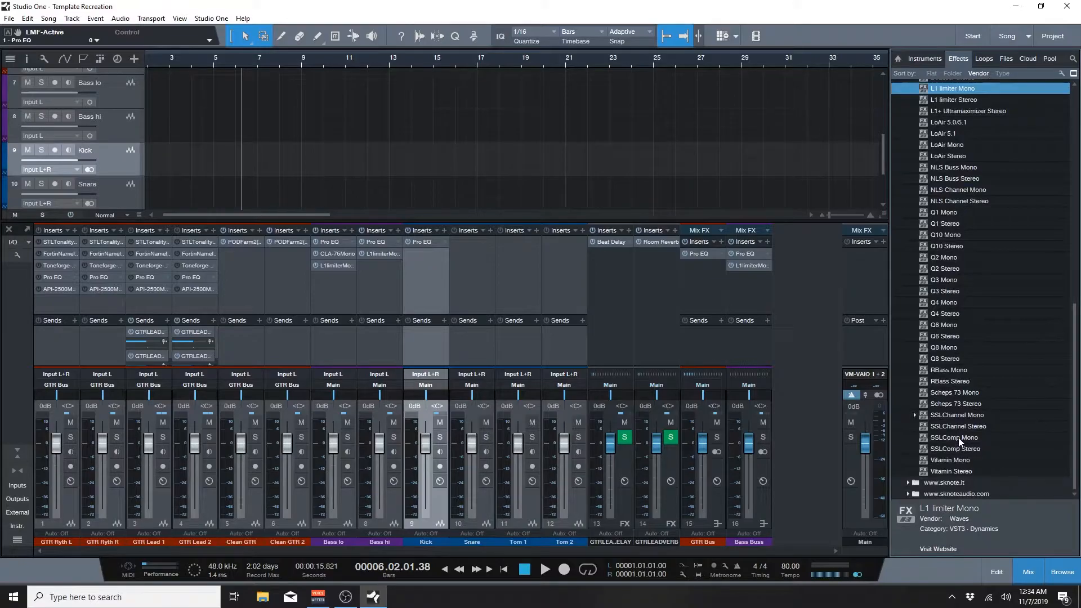
left_click_drag(958, 441, 431, 276)
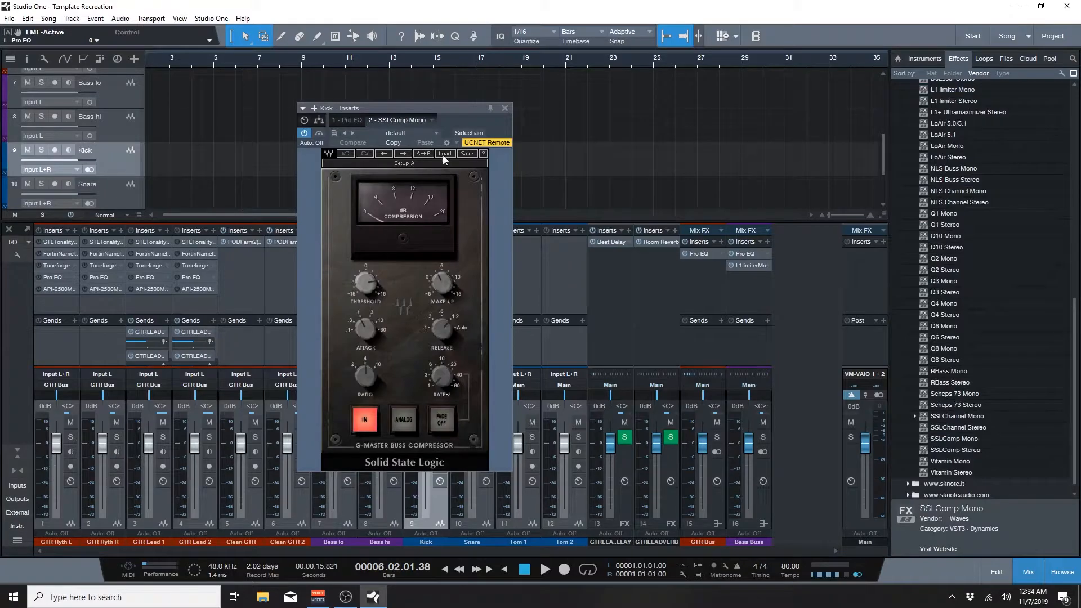
left_click(505, 108)
Step: Browse the factory presets of Kick's SSLComp Mono without loading one, view the plug-in once more and close it
left_click(420, 250)
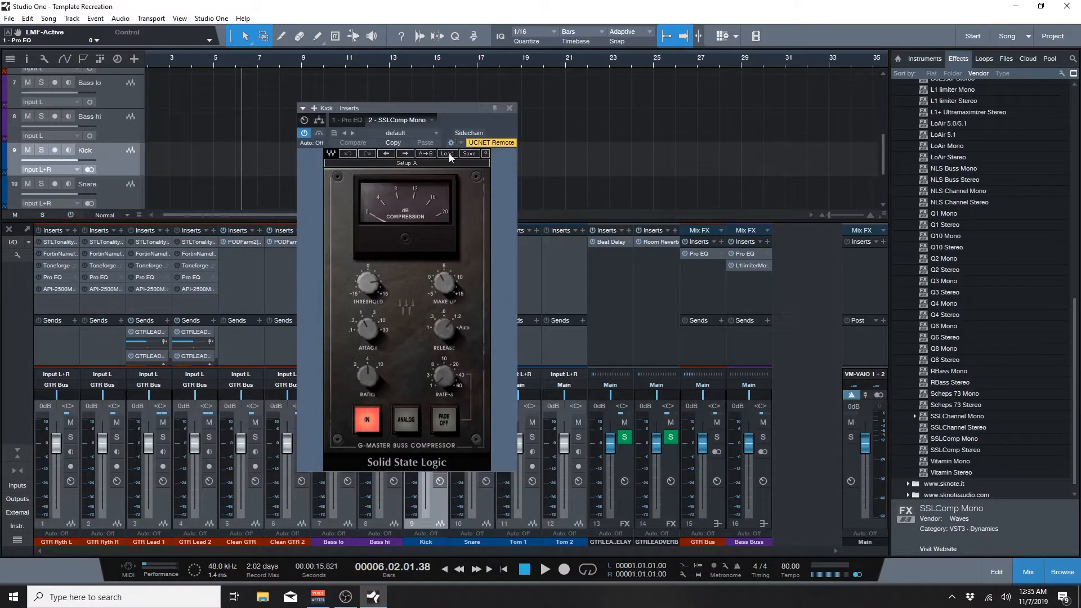
left_click(448, 153)
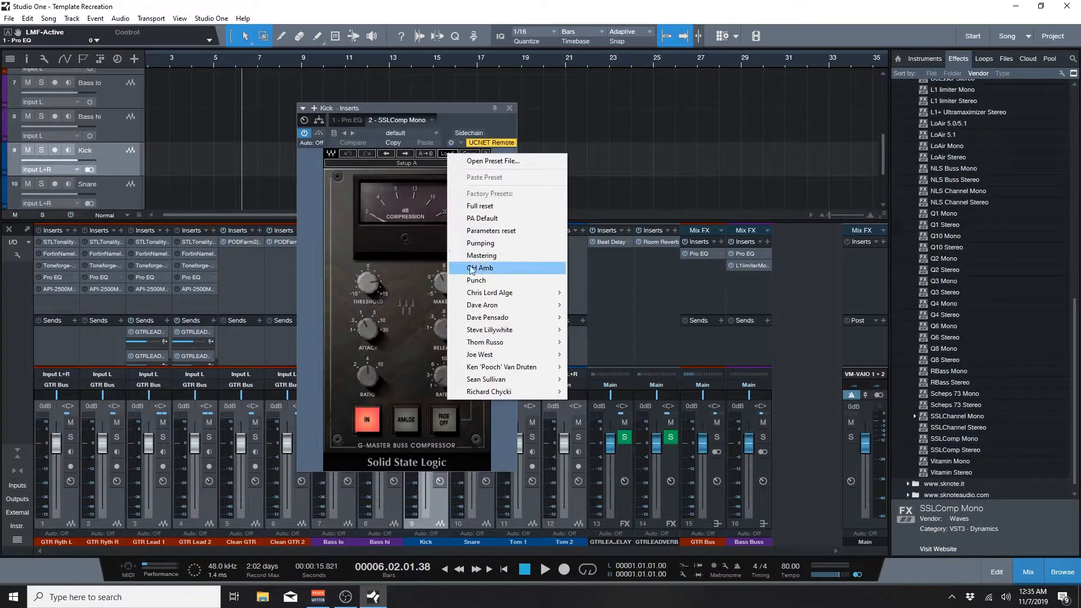
left_click(510, 108)
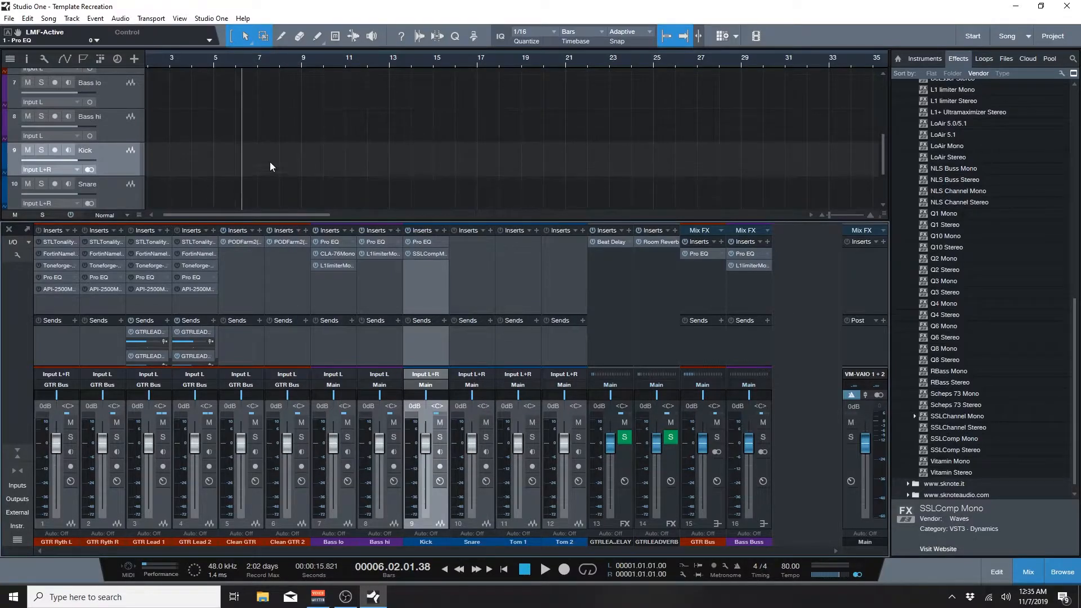
left_click(427, 253)
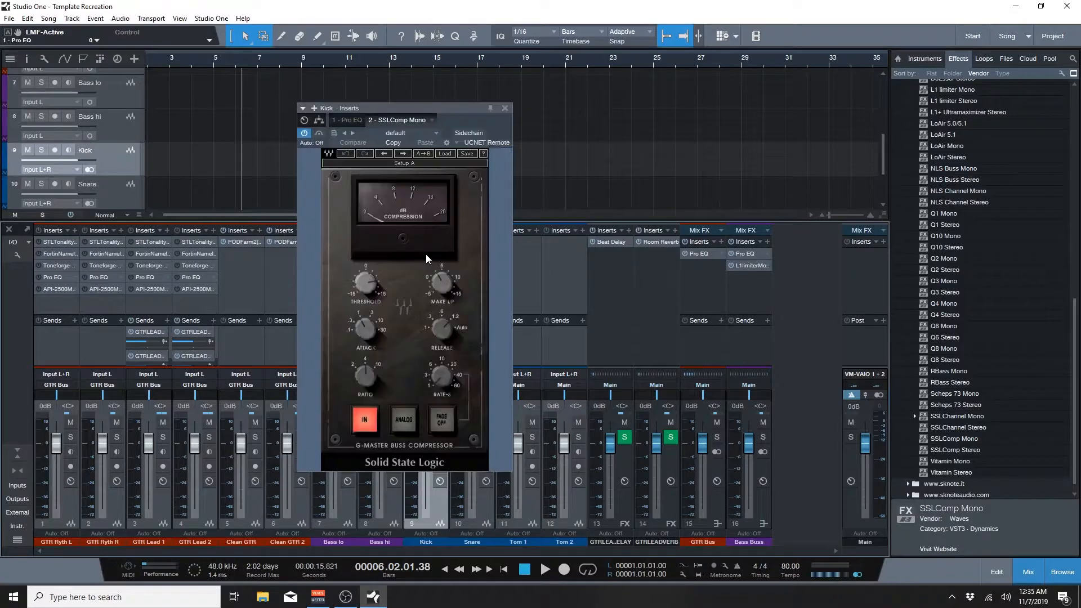
left_click(505, 108)
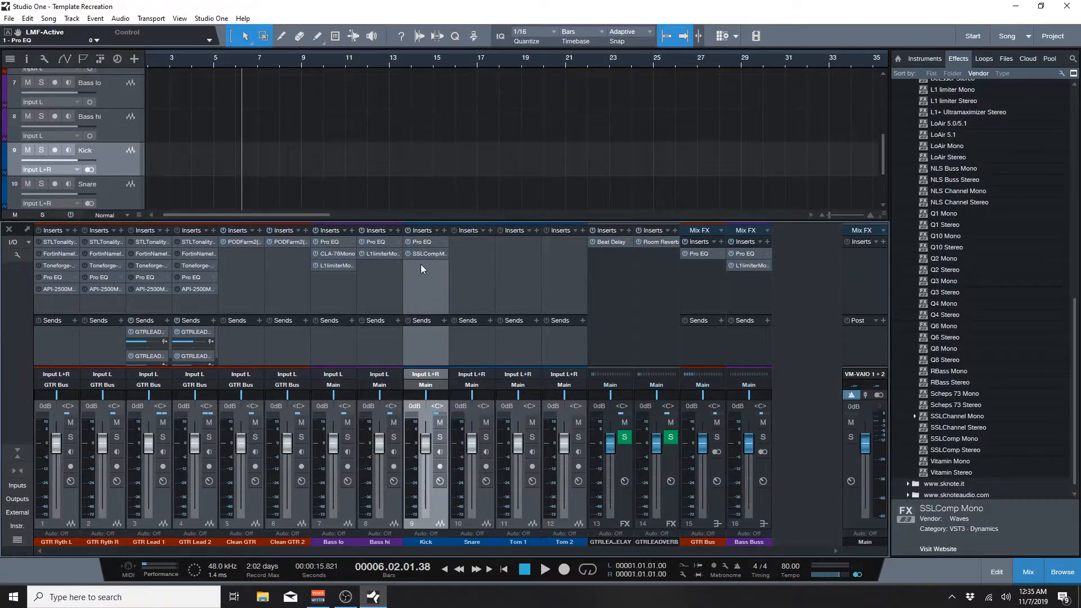
Step: Copy Kick's insert chain of Pro EQ and SSLComp Mono to Snare, Tom 1 and Tom 2
left_click(463, 257)
left_click_drag(429, 232, 465, 248)
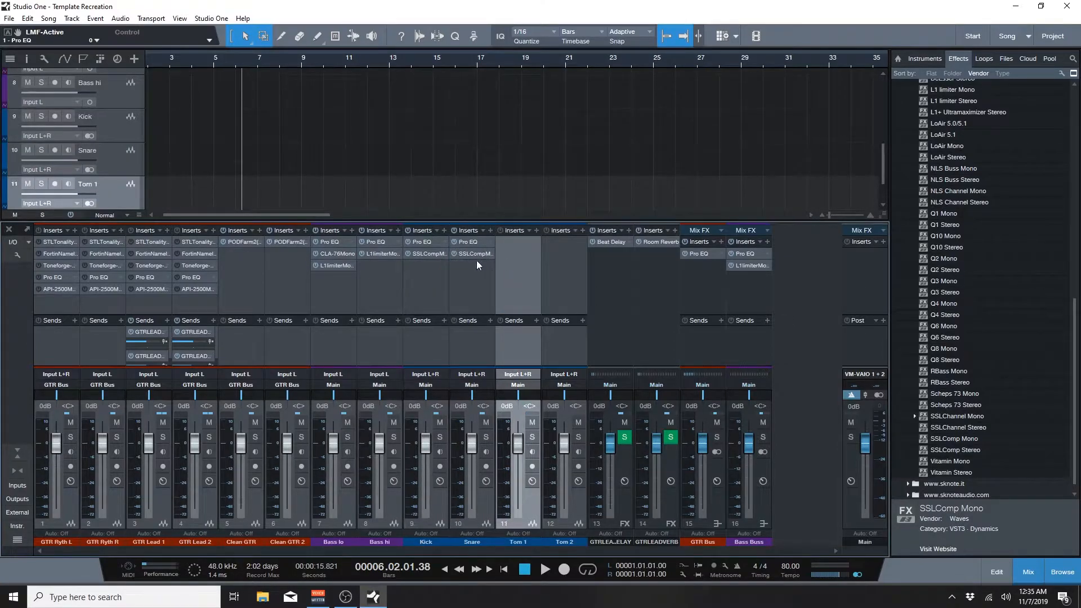
left_click(512, 262)
left_click_drag(467, 232, 563, 248)
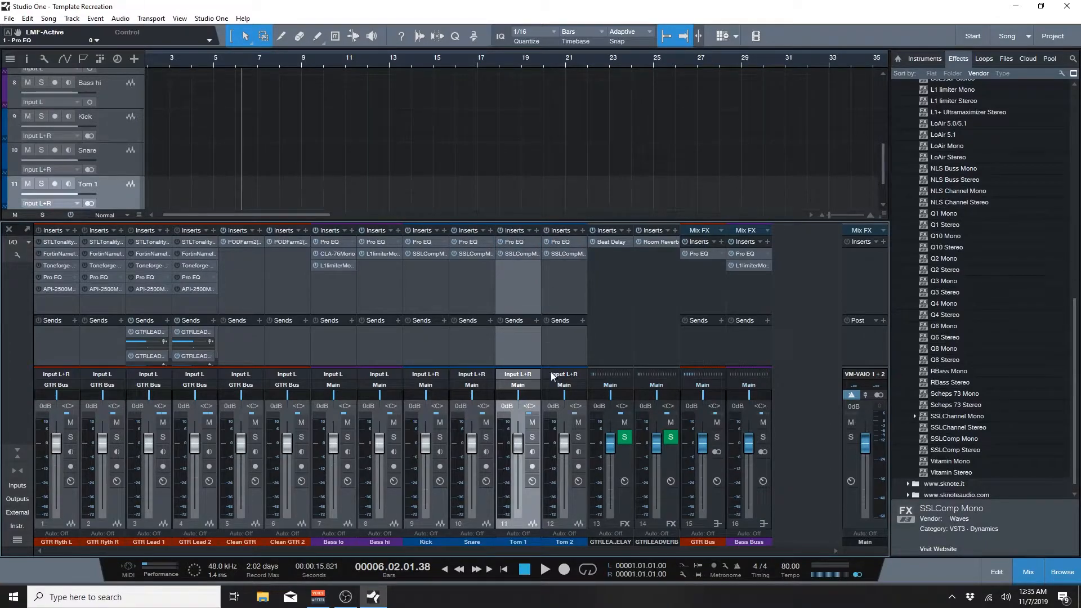
Step: Pan Tom 1 to about L29 and Tom 2 to about R47, and save the song
left_click_drag(517, 396, 575, 392)
key("ctrl+s")
scroll(234, 138, "down", 2)
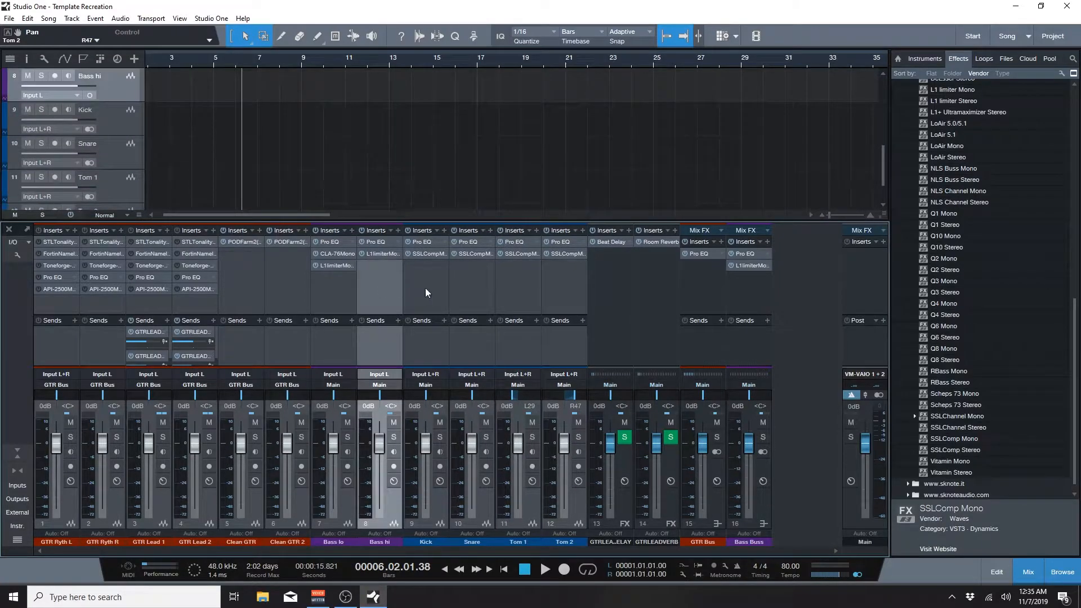
Step: Add a bus for the Kick, Snare, Tom 1 and Tom 2 channels and name it Shell Buss
left_click(424, 289)
left_click(579, 278, "shift")
right_click(579, 278)
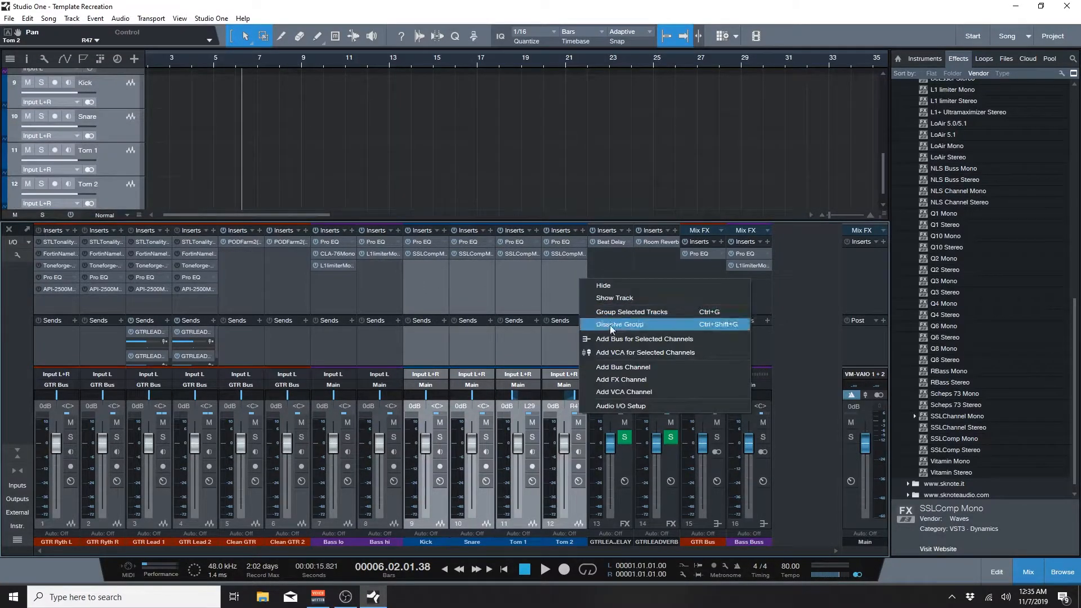
left_click(613, 340)
double_click(791, 542)
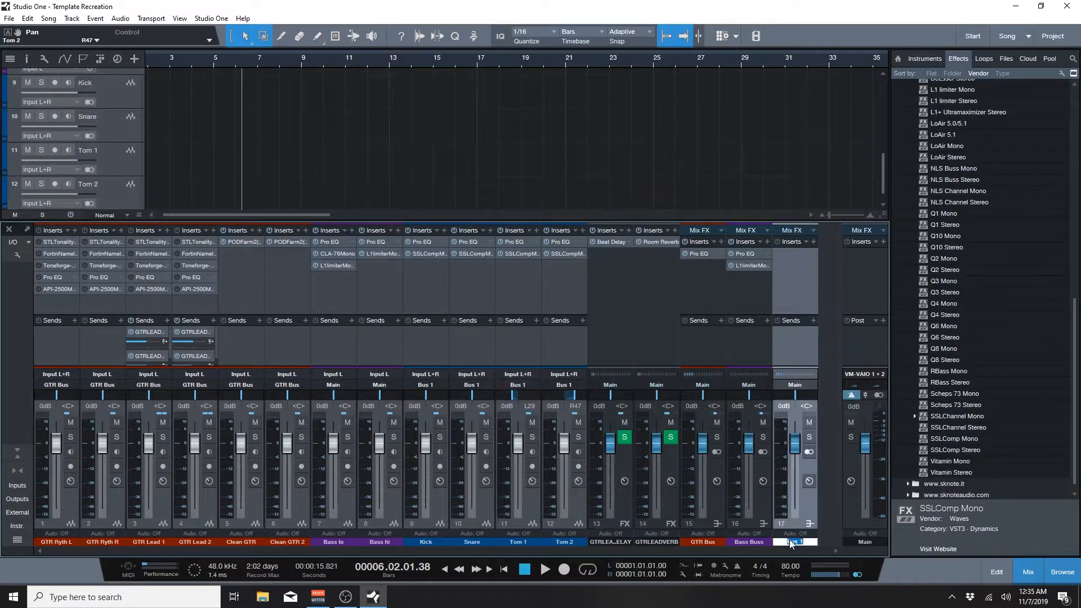
type("Shell Buss")
key("Return")
Step: Copy Bass Buss's Pro EQ to Shell Buss, insert SSLComp Stereo after it and close the plug-in window
left_click_drag(749, 254, 794, 256)
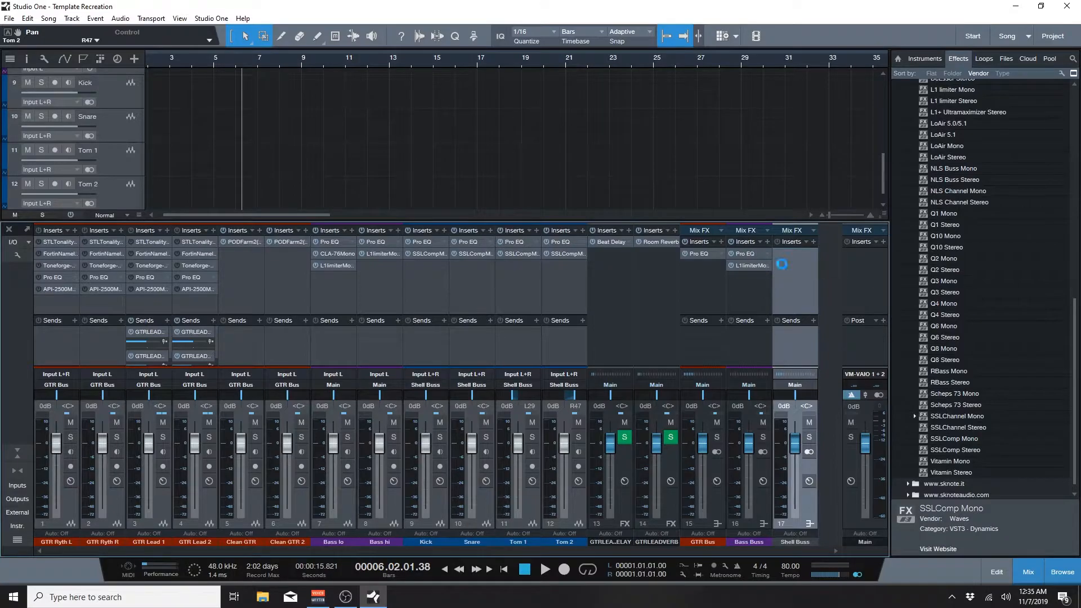
left_click(668, 108)
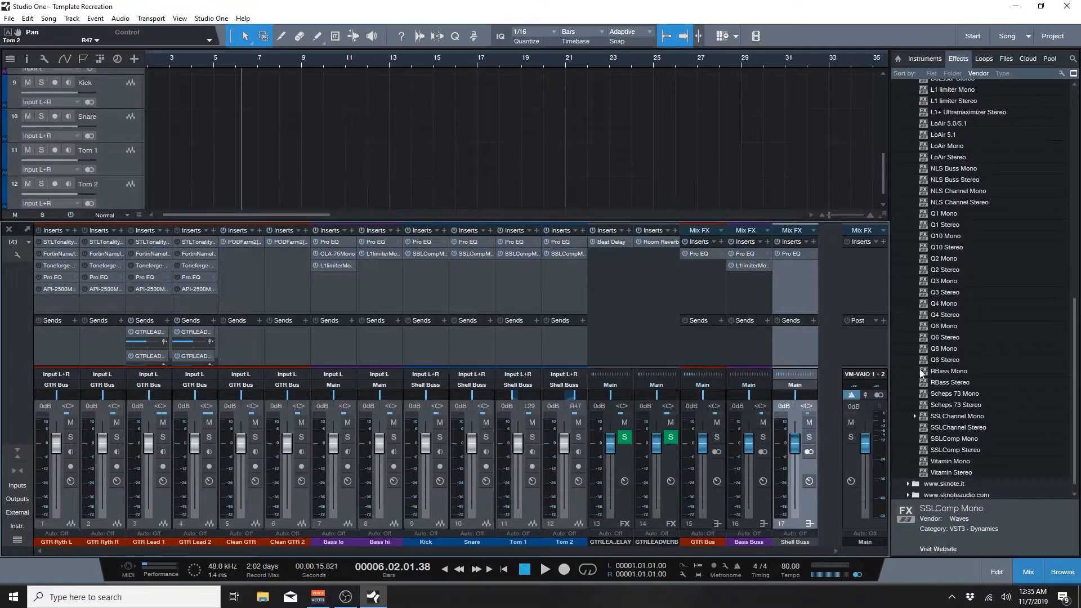
left_click_drag(955, 450, 801, 278)
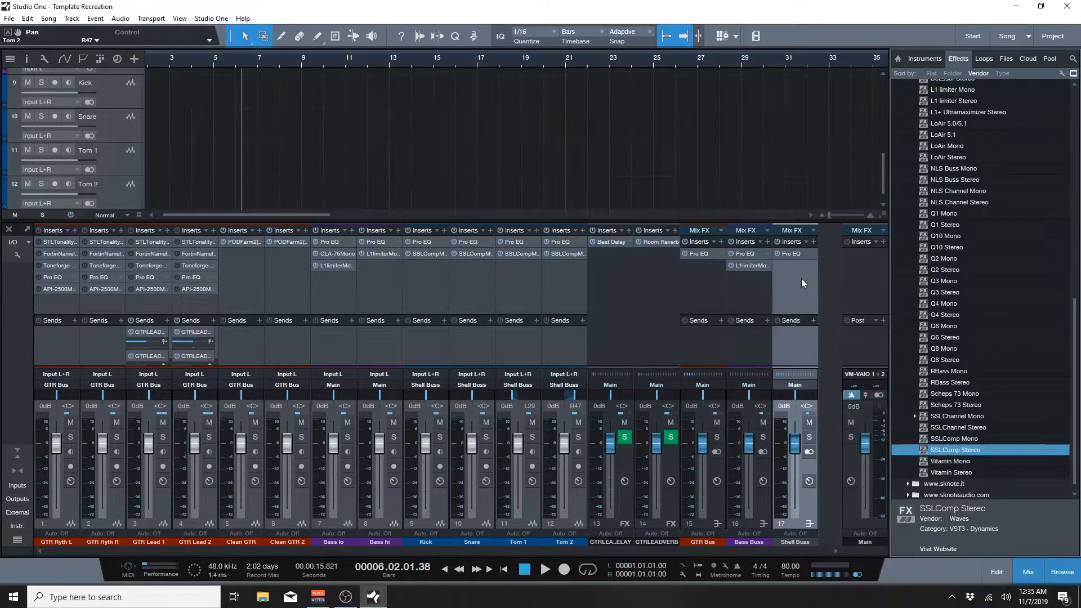
left_click(505, 108)
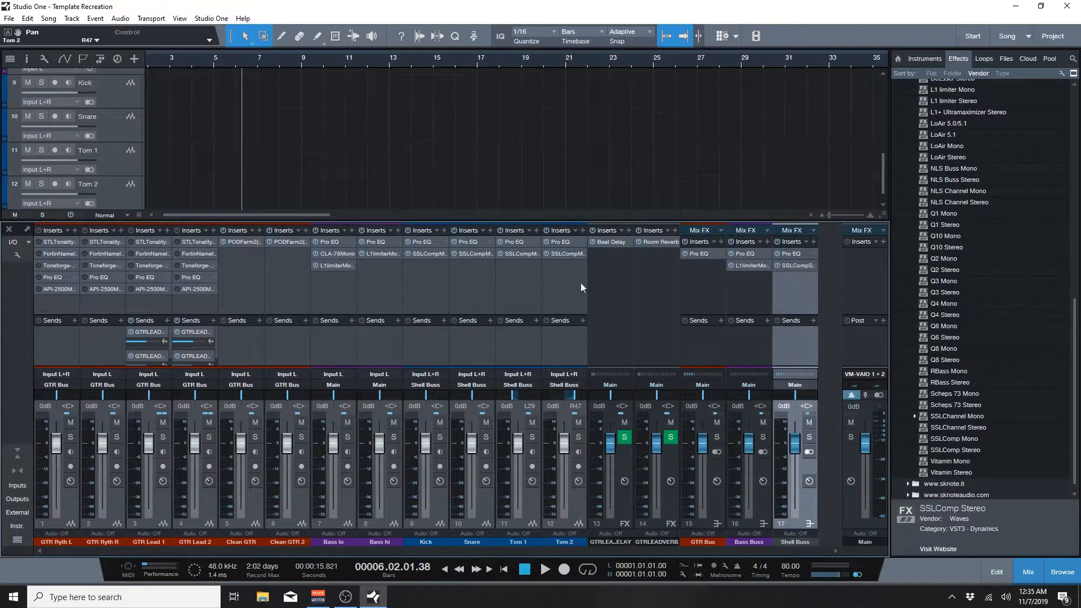
Step: Review the insert chains on the Kick, Snare, Tom 1, Tom 2 and Shell Buss channels
left_click(373, 280)
left_click(423, 276)
left_click(472, 273)
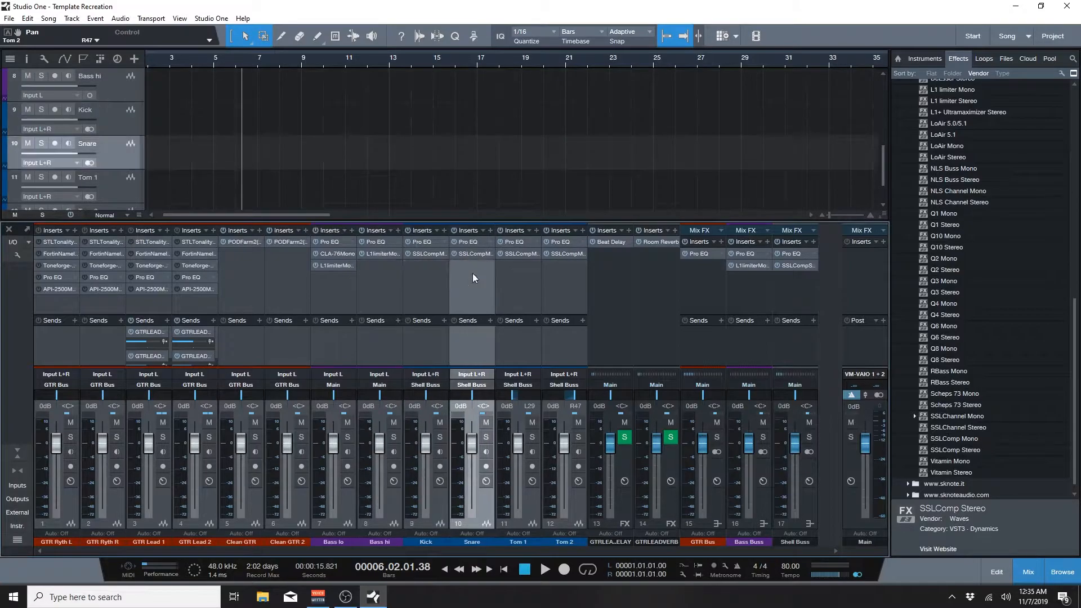
left_click(526, 273)
left_click(549, 274)
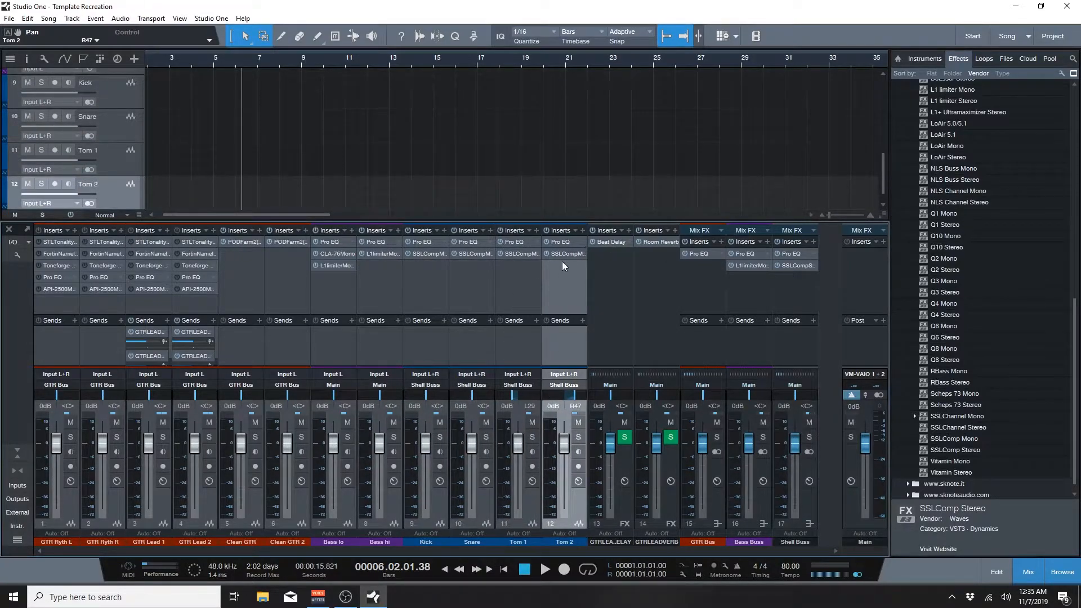
left_click(796, 279)
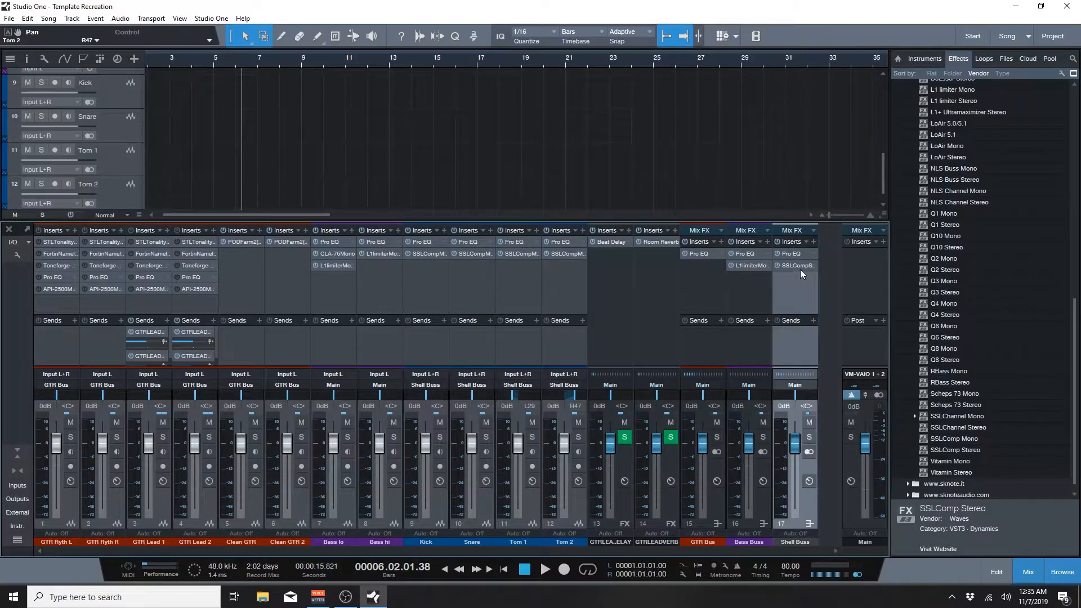
Step: Check Shell Buss's SSLComp Stereo settings, close the plug-in and save the song
left_click(801, 270)
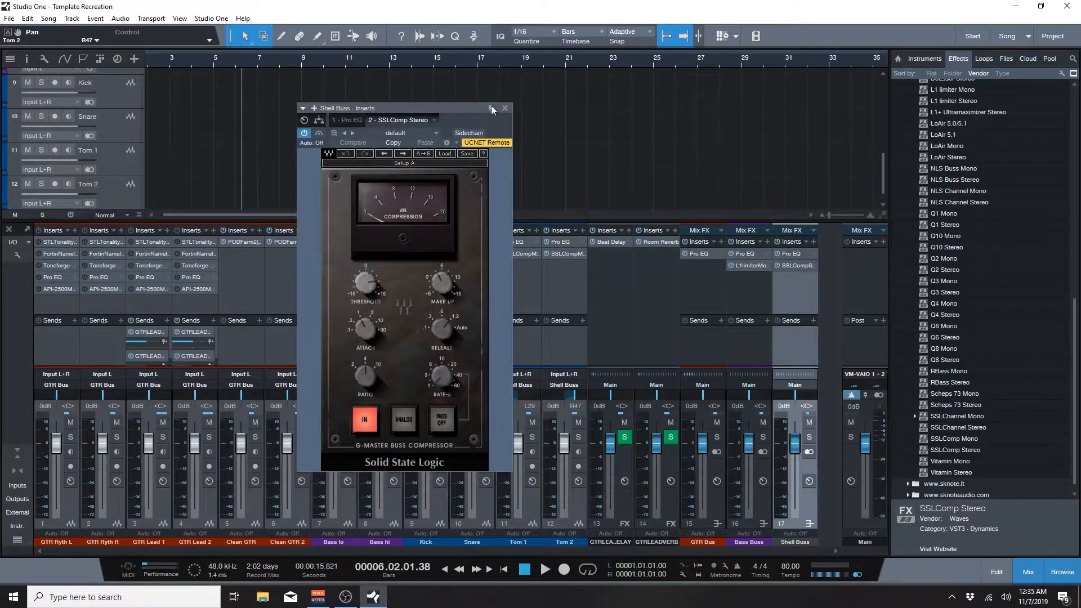
left_click(505, 108)
key("ctrl+s")
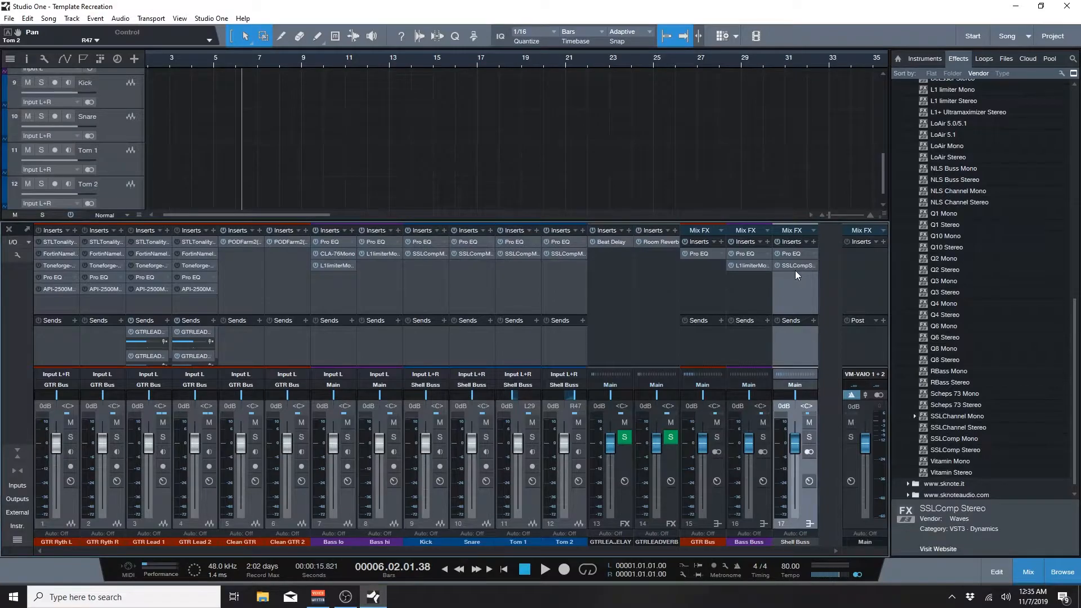
left_click(795, 267)
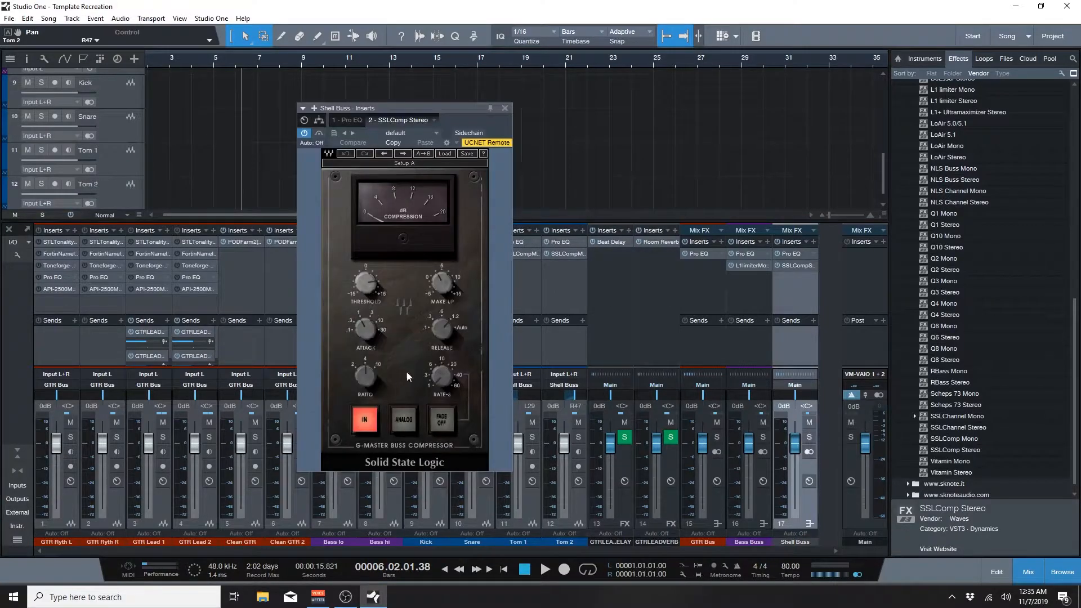
left_click(505, 108)
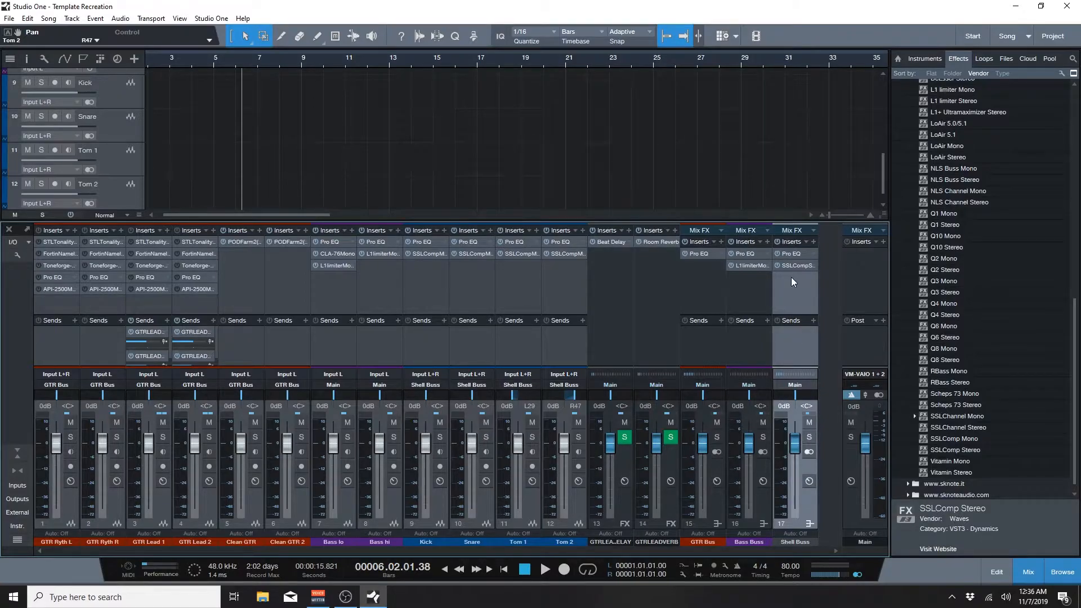
Step: Save the song and colour the Shell Buss channel dark blue to match the drum tracks
key("ctrl+s")
left_click(800, 542)
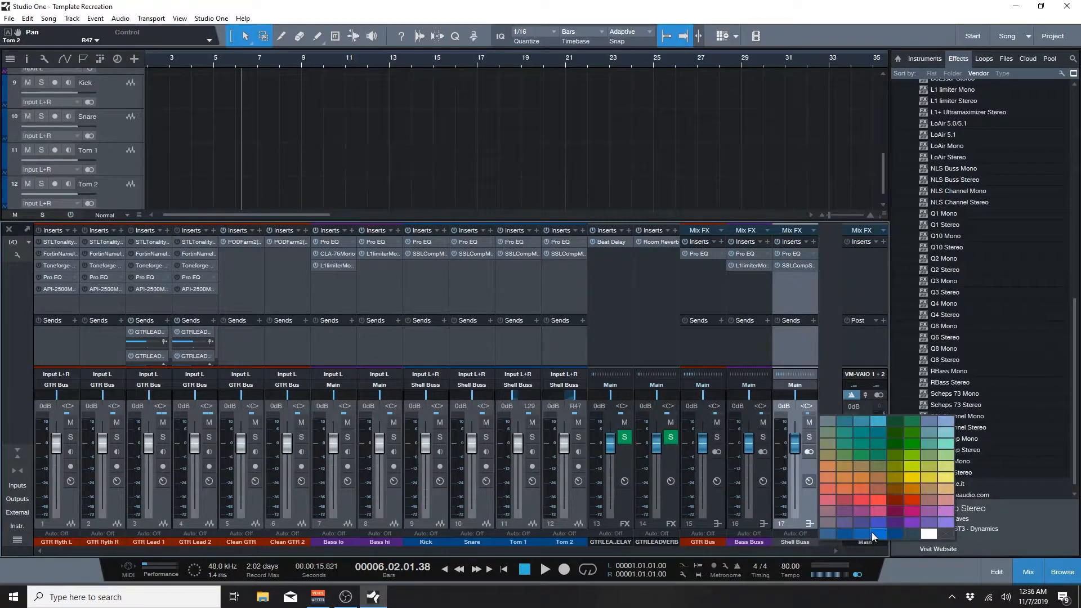
left_click(896, 535)
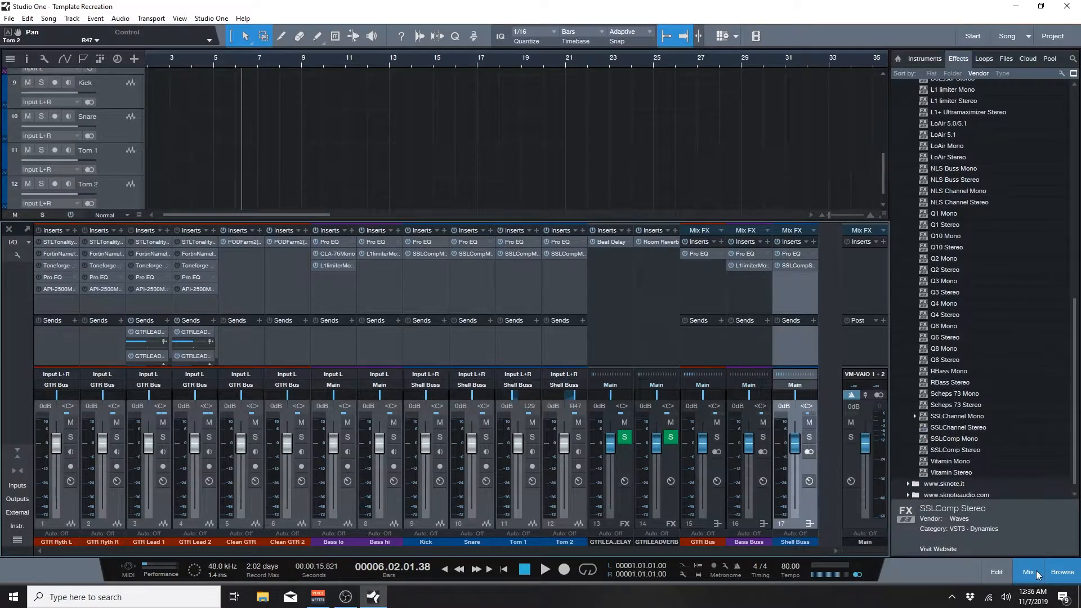
left_click(1037, 571)
left_click(1054, 572)
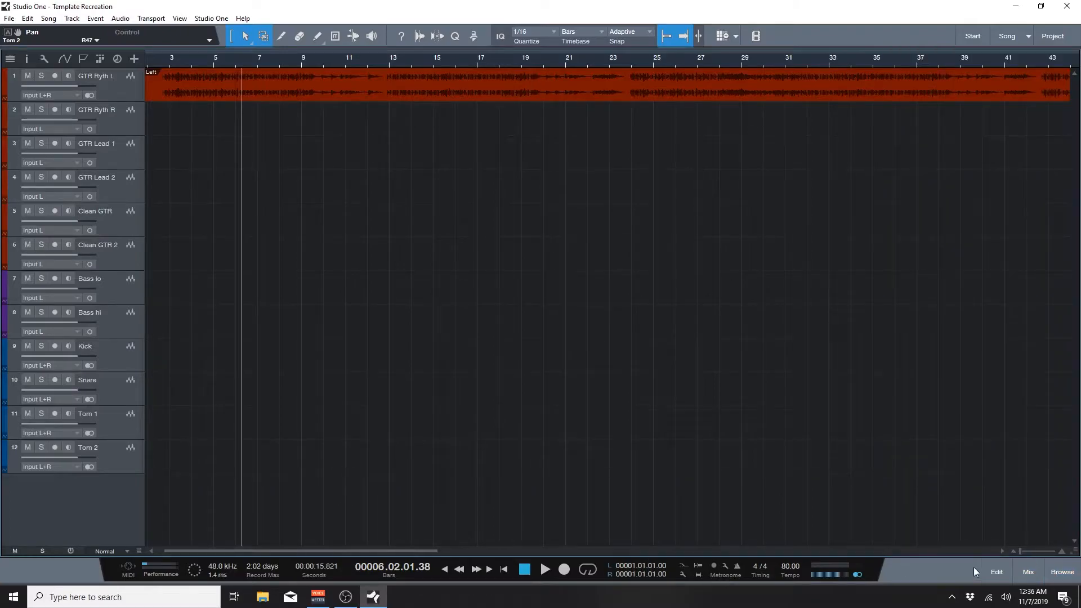
left_click(1028, 572)
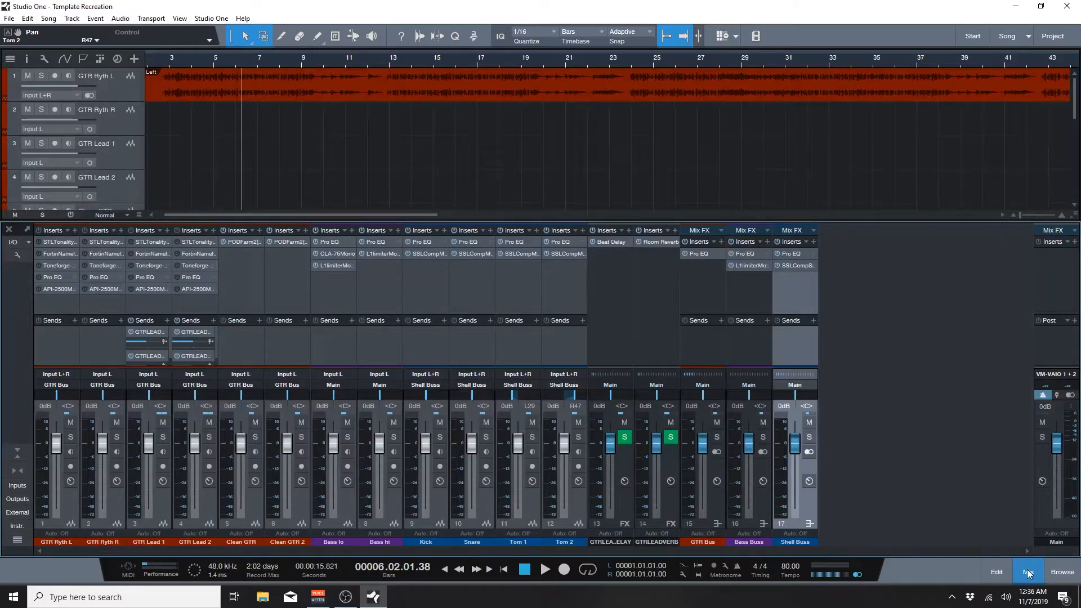
left_click(1063, 572)
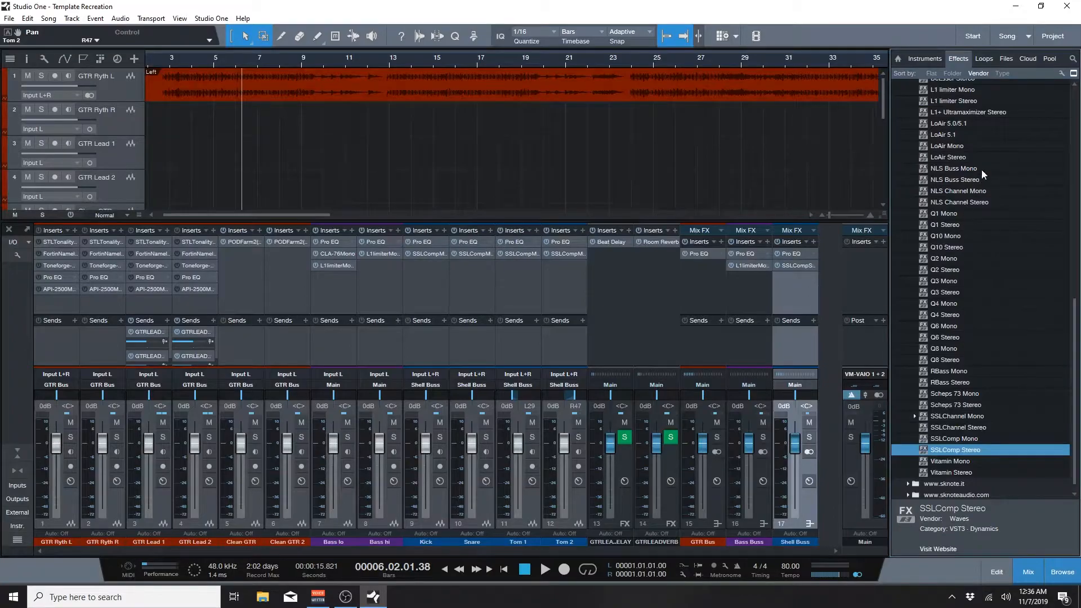
Step: Insert the Joey Sturgis Tones JST Clip on Shell Buss between Pro EQ and SSLComp Stereo
scroll(982, 170, "up", 12)
left_click(937, 346)
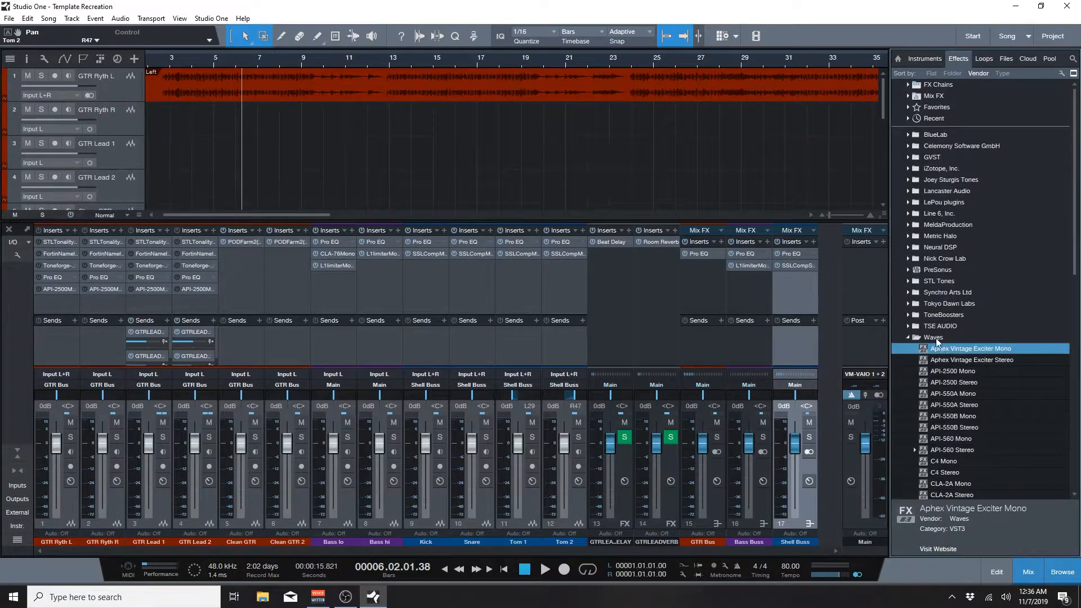
left_click(936, 338)
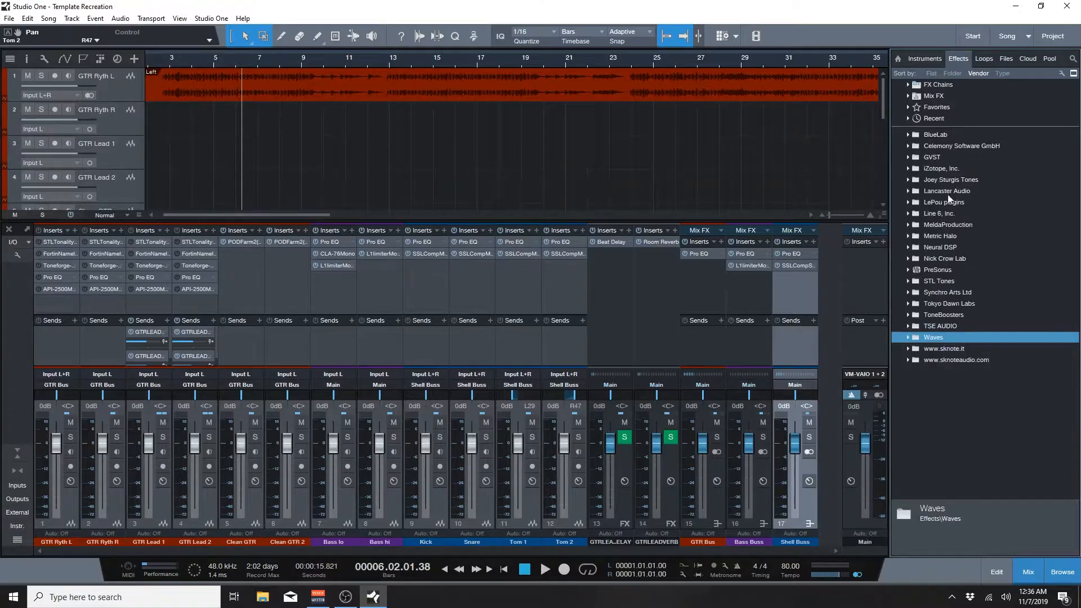
double_click(949, 180)
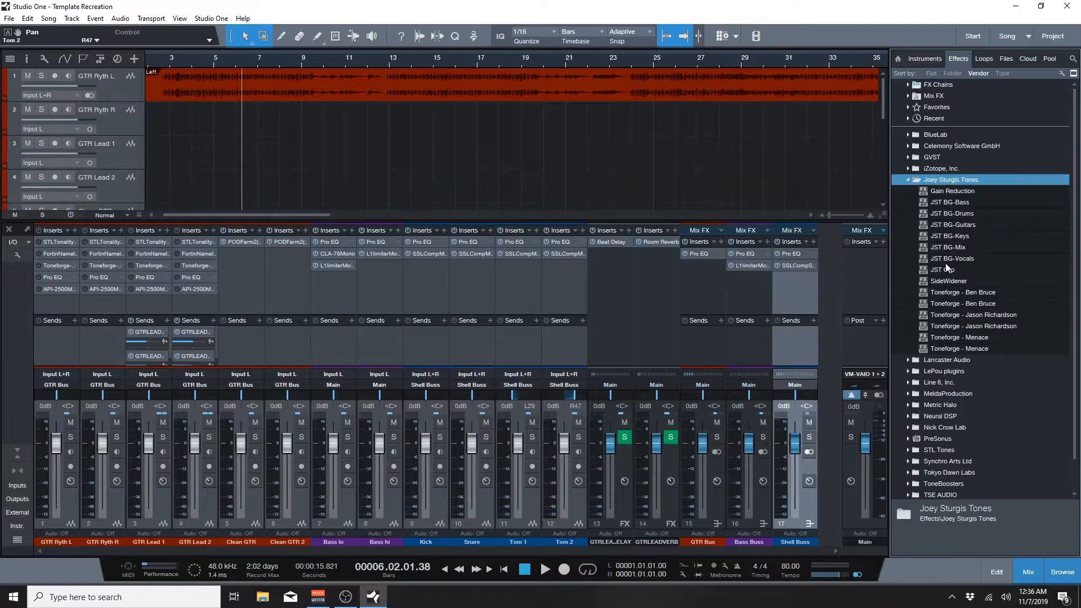
left_click_drag(945, 267, 797, 260)
Step: Set the drive of Shell Buss's JST Clip to about 6 dB, close the plug-in and save the song
left_click_drag(443, 214, 465, 136)
key("ctrl+s")
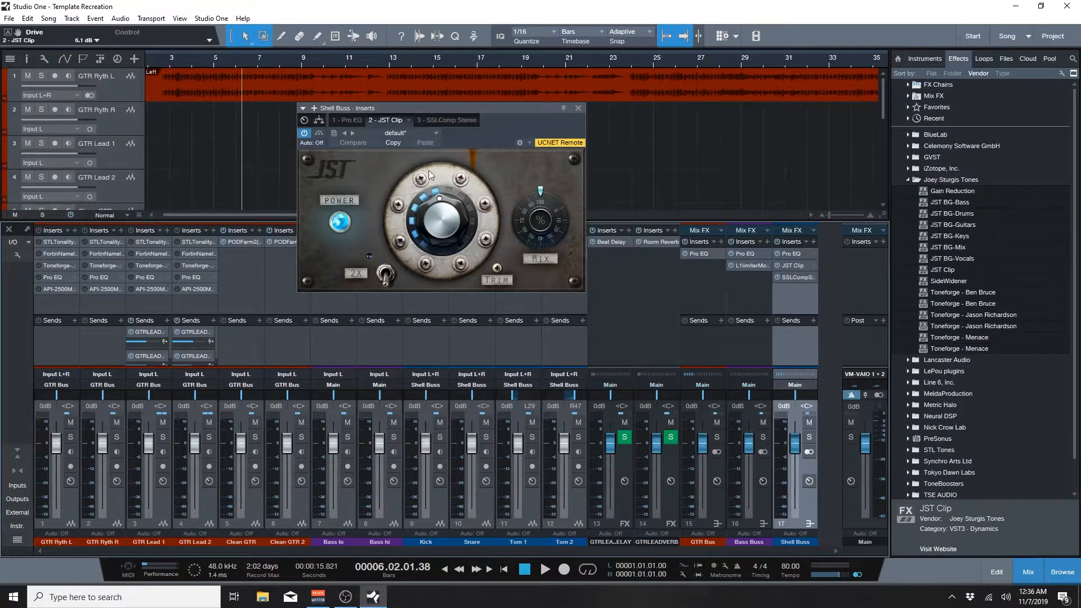
left_click_drag(435, 208, 432, 209)
left_click(579, 108)
key("ctrl+s")
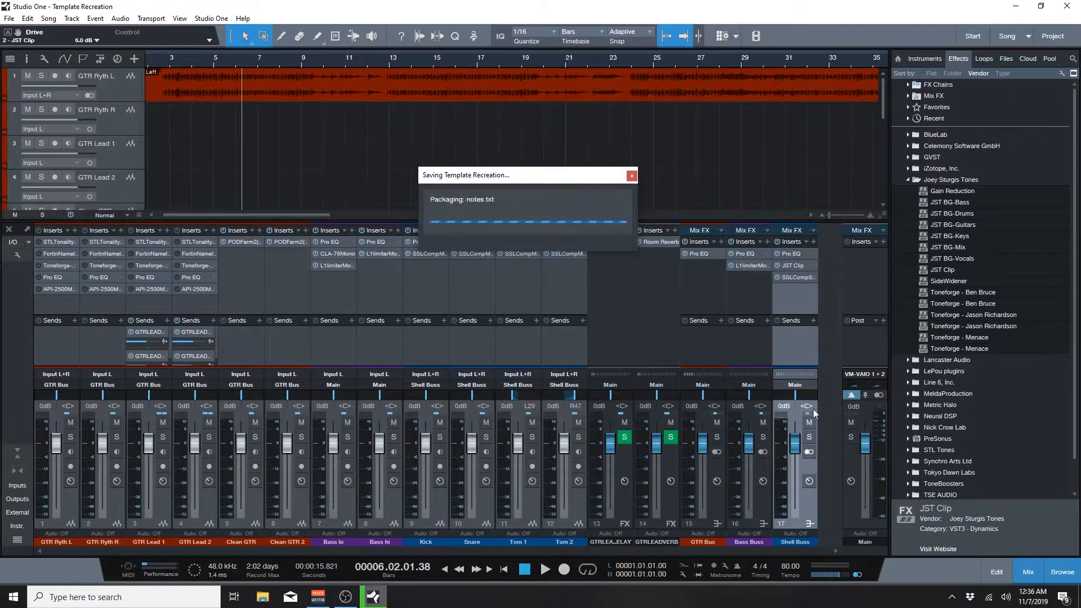
Step: Hide the mixer and browser, and add one light blue stereo audio track named Room below Tom 2
left_click(1029, 572)
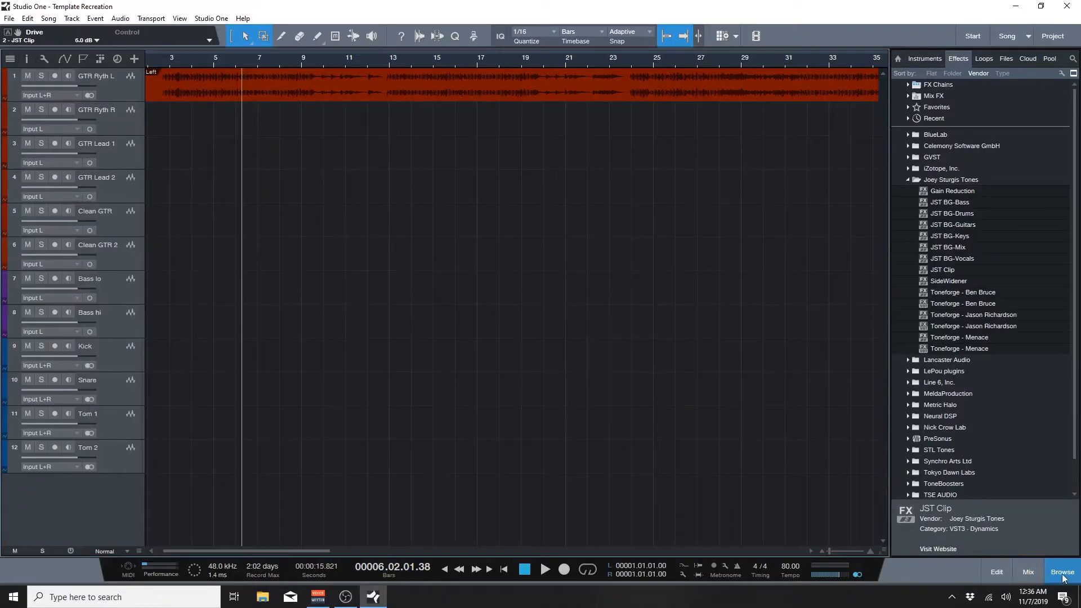
left_click(1063, 577)
right_click(59, 478)
left_click(56, 484)
left_click(519, 271)
left_click(532, 248)
type("Room")
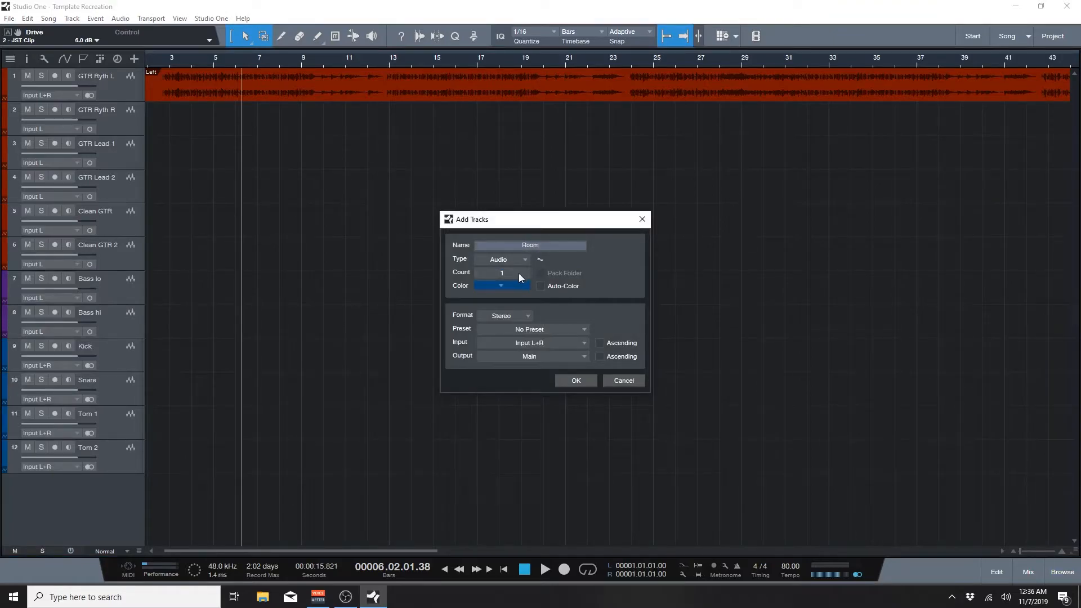
left_click(512, 285)
left_click(538, 294)
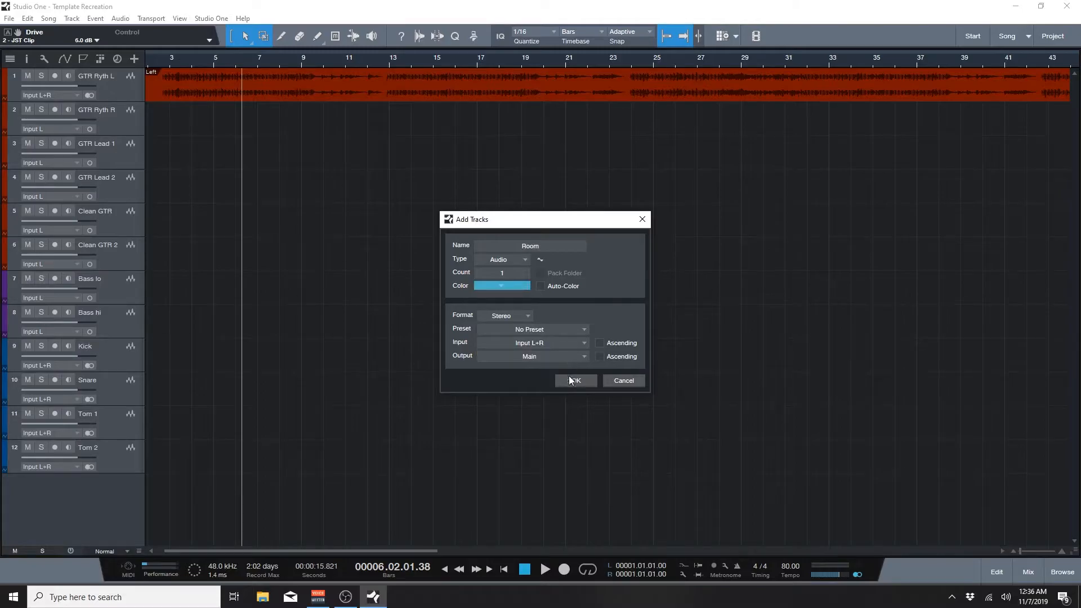
left_click(573, 380)
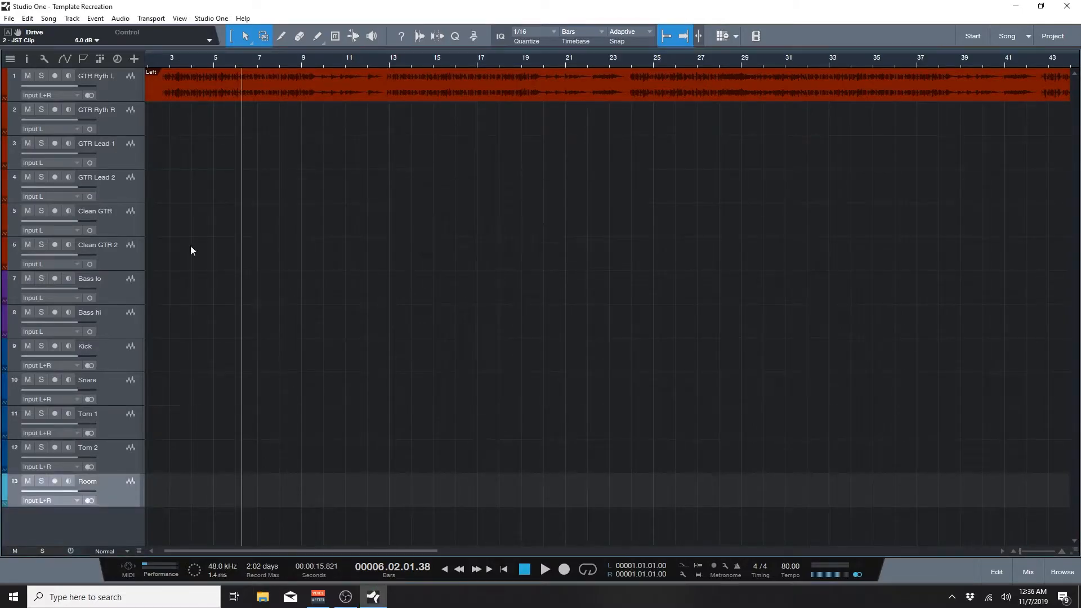
Step: Copy the Pro EQ insert from the Tom 2 channel onto the Room channel in the mixer
left_click(164, 61)
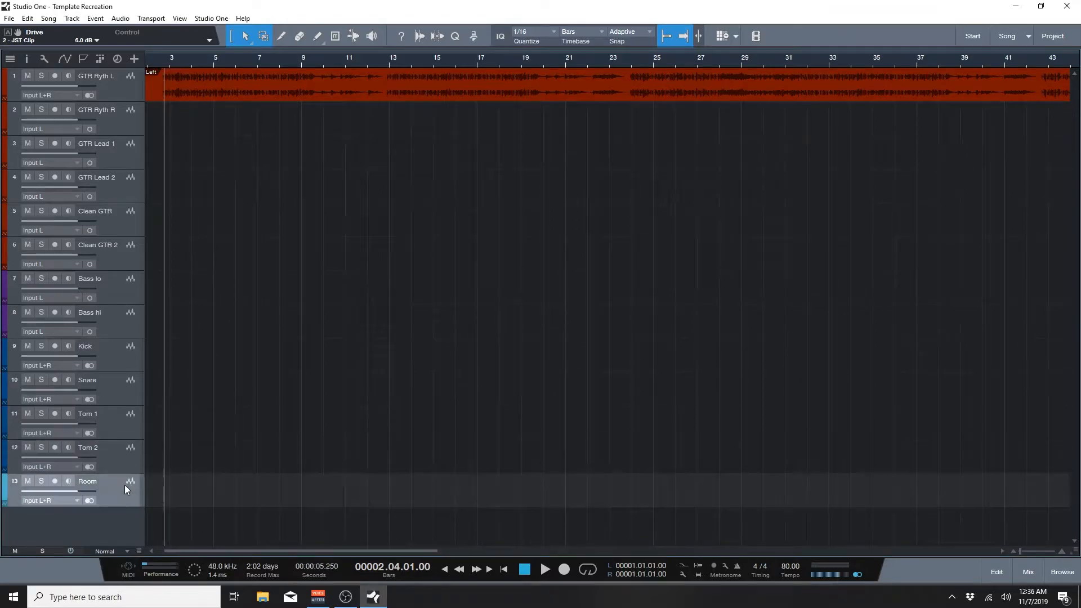
left_click(1016, 571)
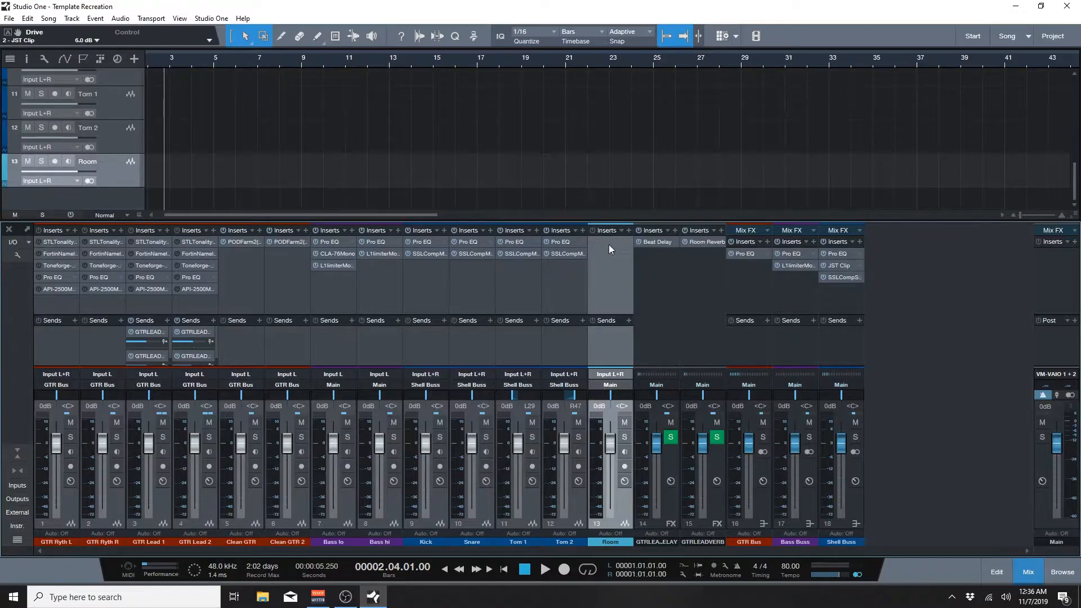
left_click_drag(566, 242, 602, 256)
Step: Set the Room channel EQ's low cut to 123 Hz and its high cut to 4.48 kHz, and save the song
left_click_drag(344, 229, 403, 233)
left_click_drag(658, 229, 586, 236)
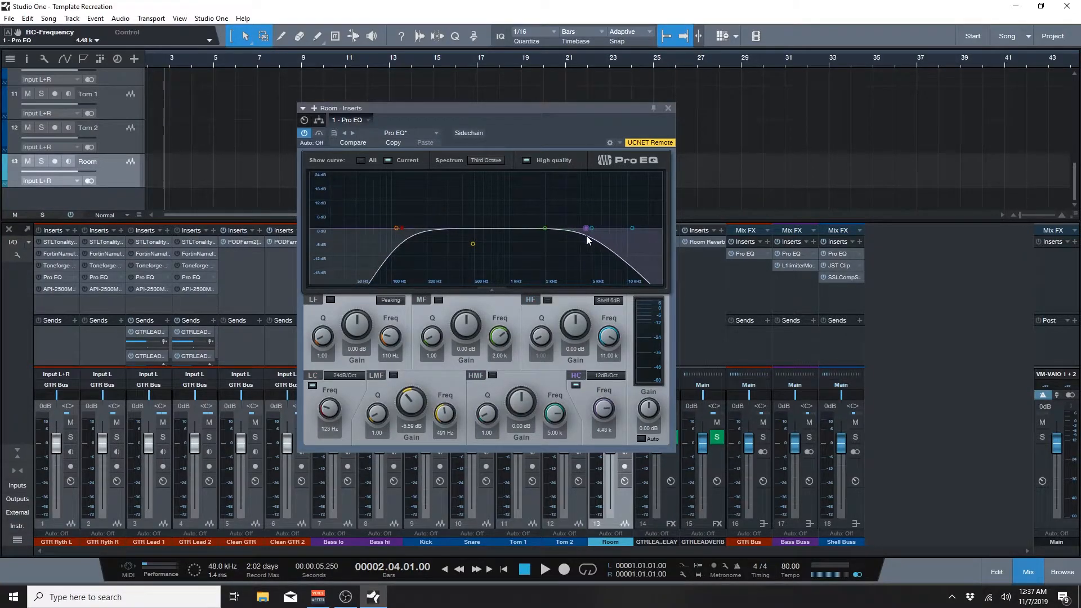
left_click(668, 108)
key("ctrl+s")
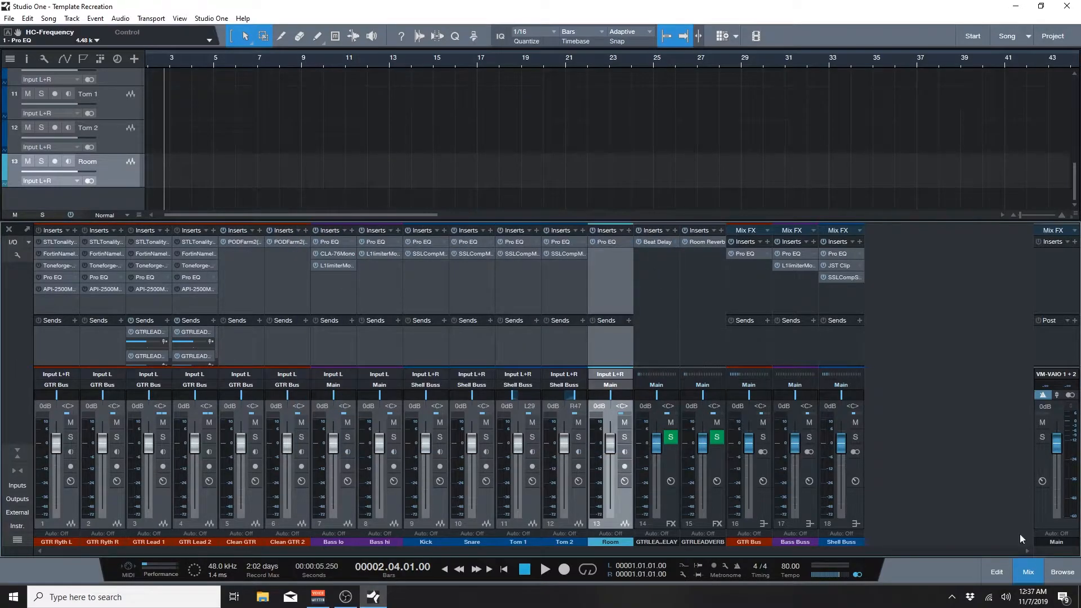
Step: Add the Waves dbx-160 Stereo compressor to the Room channel's inserts below the Pro EQ
left_click(1063, 571)
left_click(944, 180)
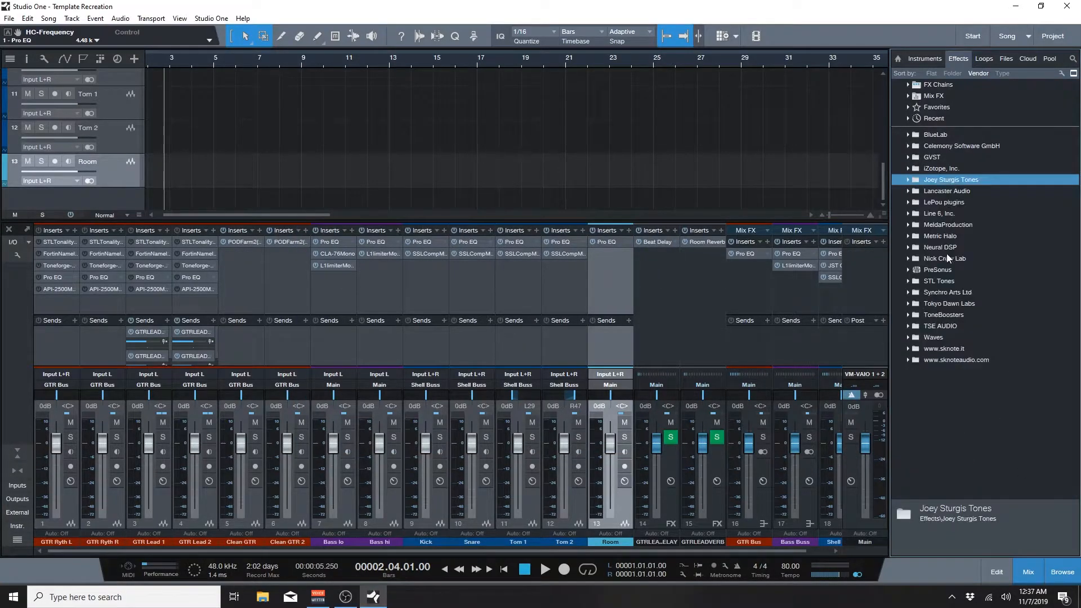
left_click(934, 337)
scroll(964, 479, "down", 3)
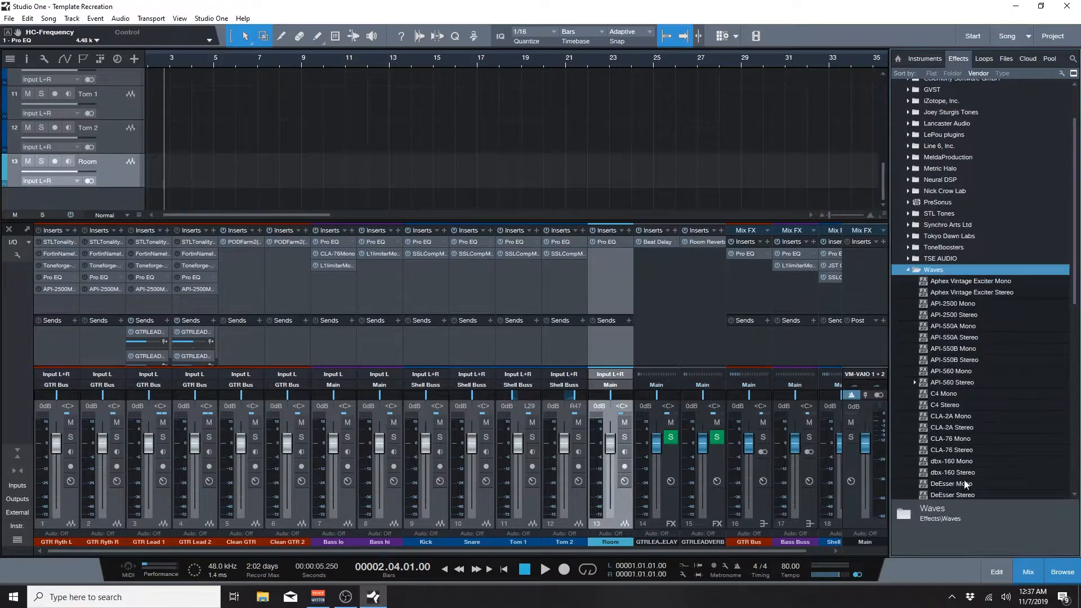
left_click(959, 439)
left_click_drag(960, 441, 613, 262)
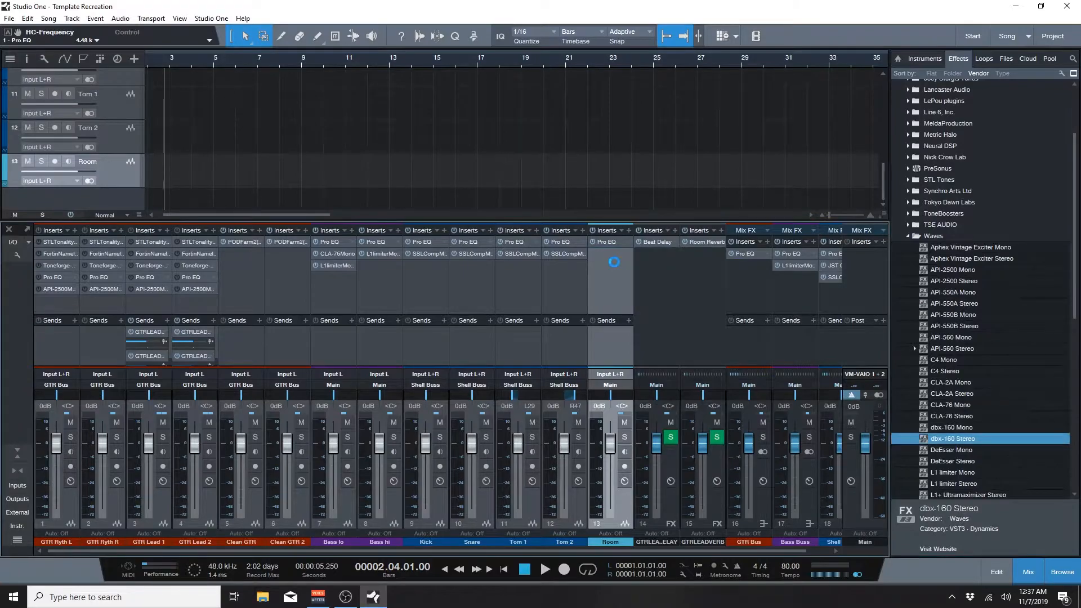
Step: Load the Room Mics factory preset in the Room channel's dbx-160 Stereo and save the song
left_click(584, 153)
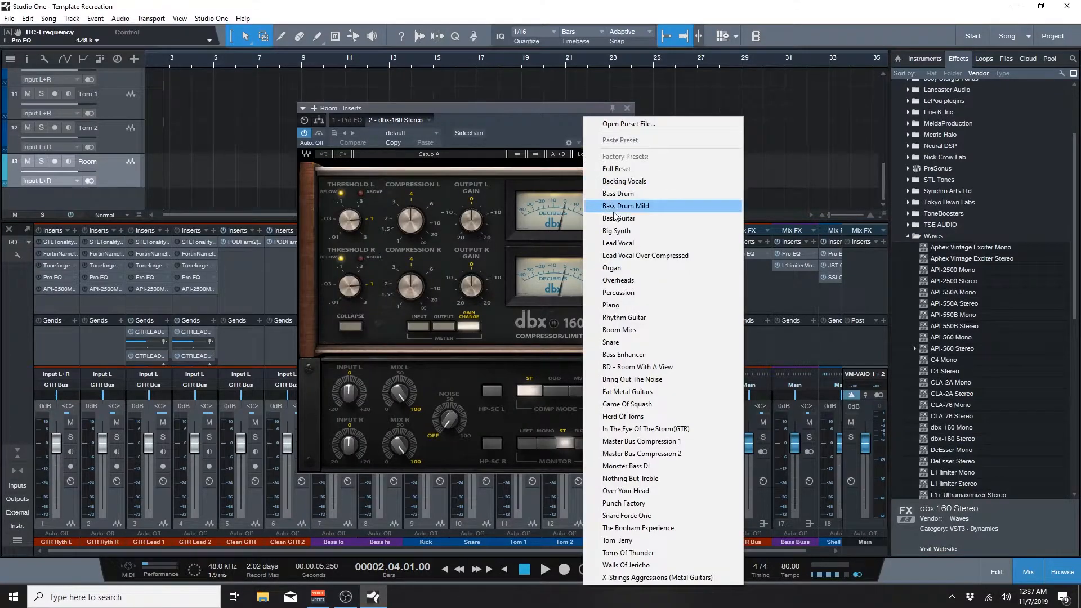
left_click(642, 280)
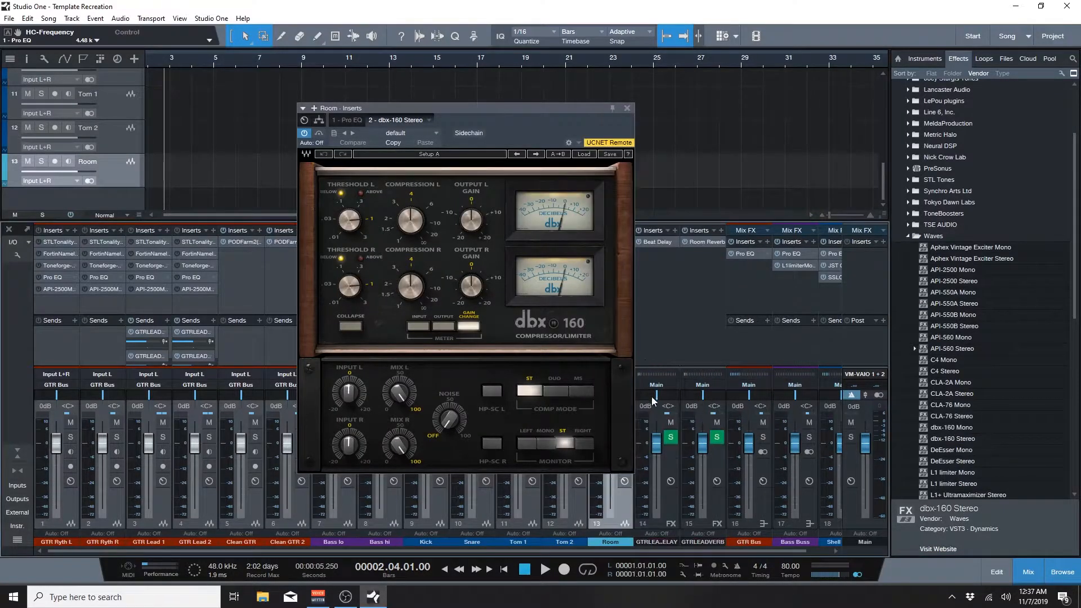
left_click(585, 155)
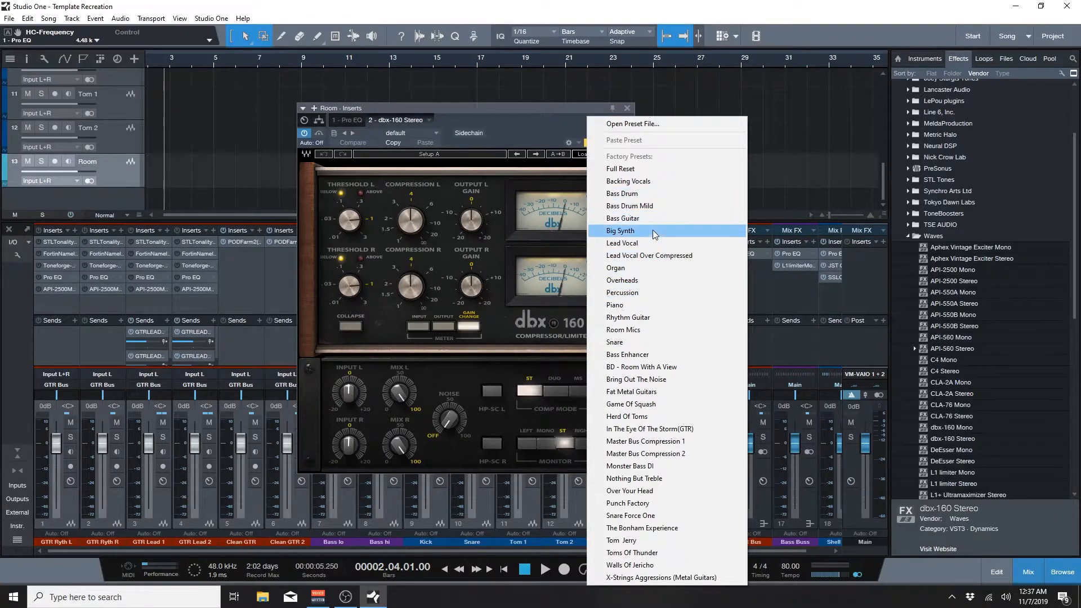
left_click(647, 330)
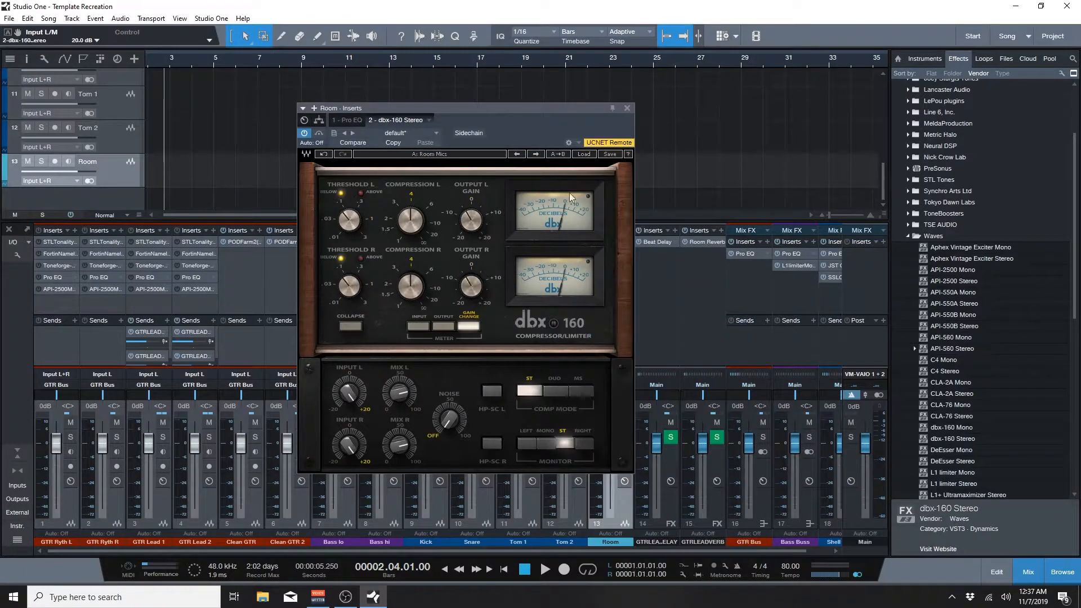
left_click_drag(561, 110, 591, 101)
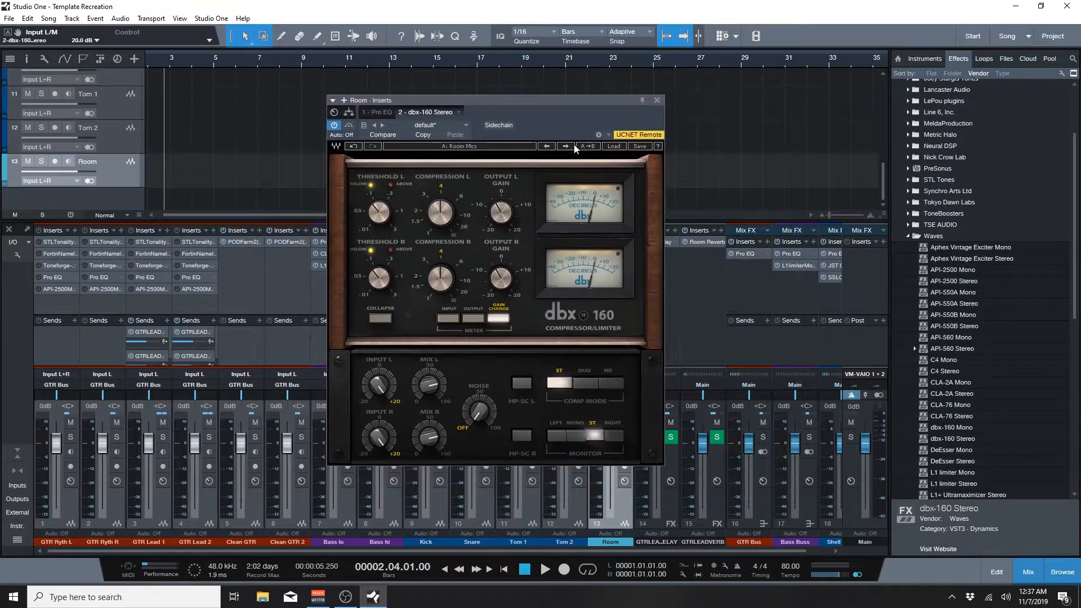
left_click(657, 100)
key("ctrl+s")
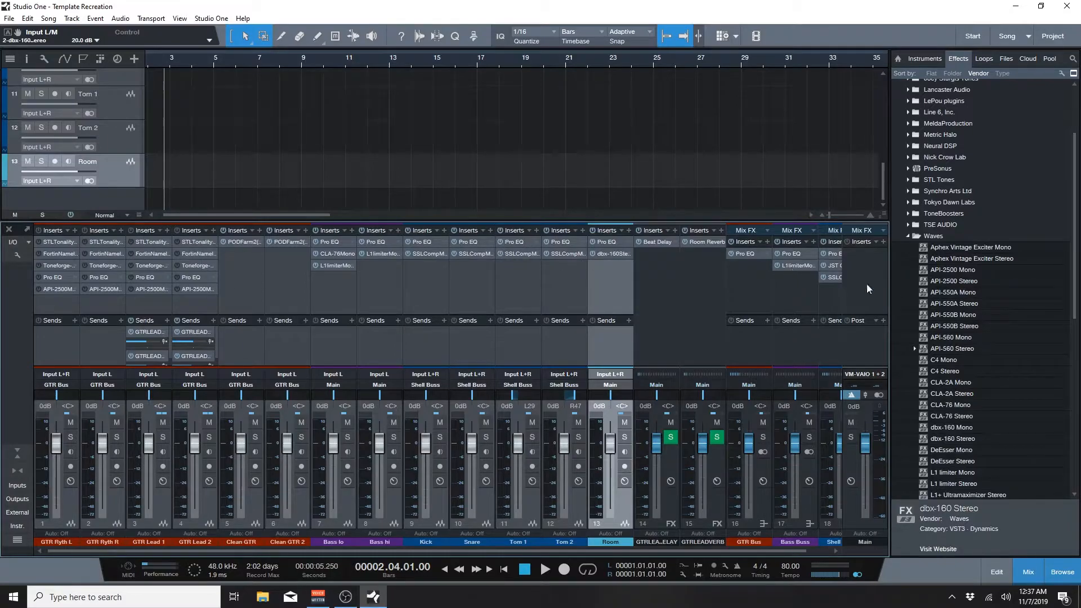
Step: Select the mixer channels from Bass lo through Room and save the song
scroll(974, 342, "down", 2)
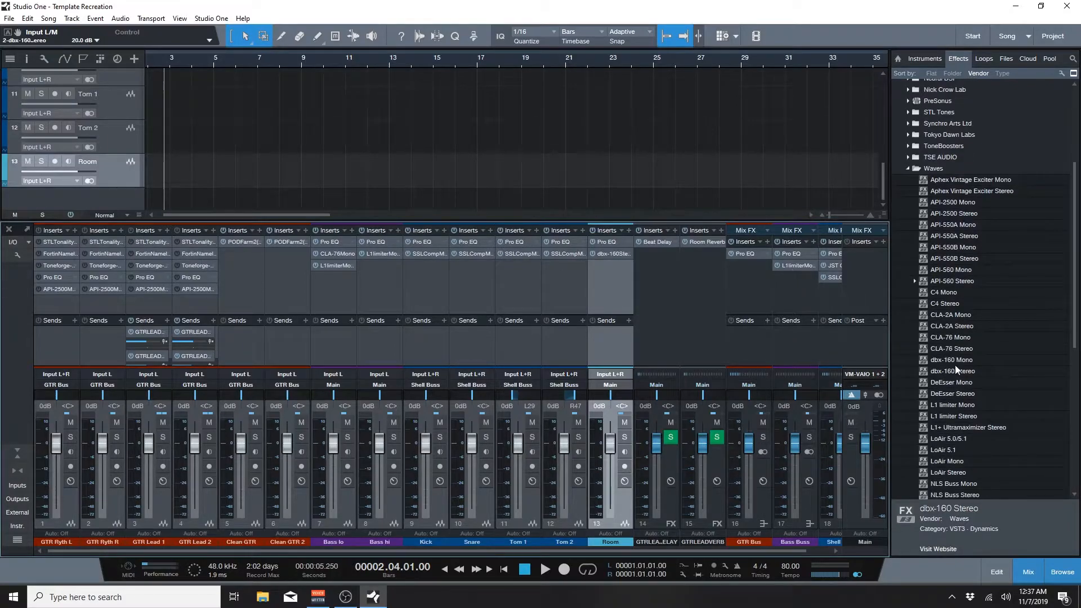
left_click(352, 276)
left_click(597, 276, "shift")
key("ctrl+s")
left_click(637, 281)
left_click(605, 280)
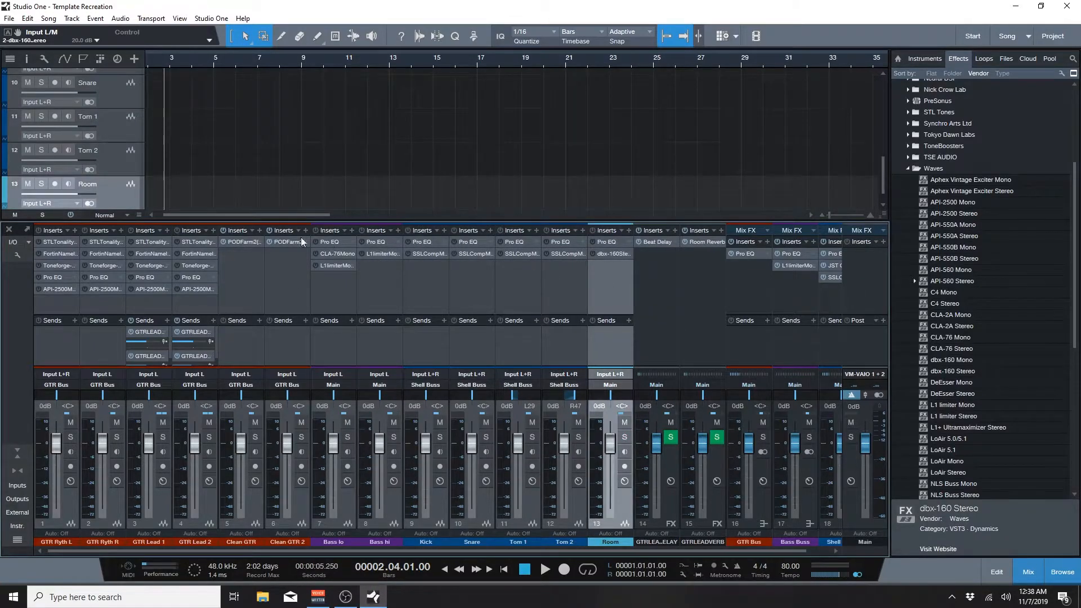
key("ctrl+s")
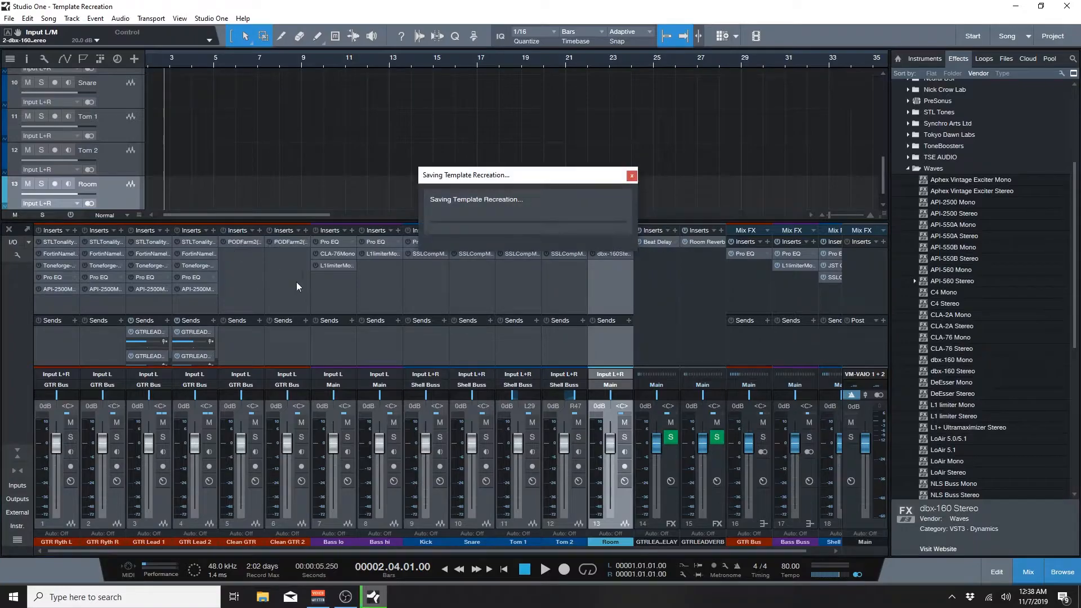
left_click(396, 281)
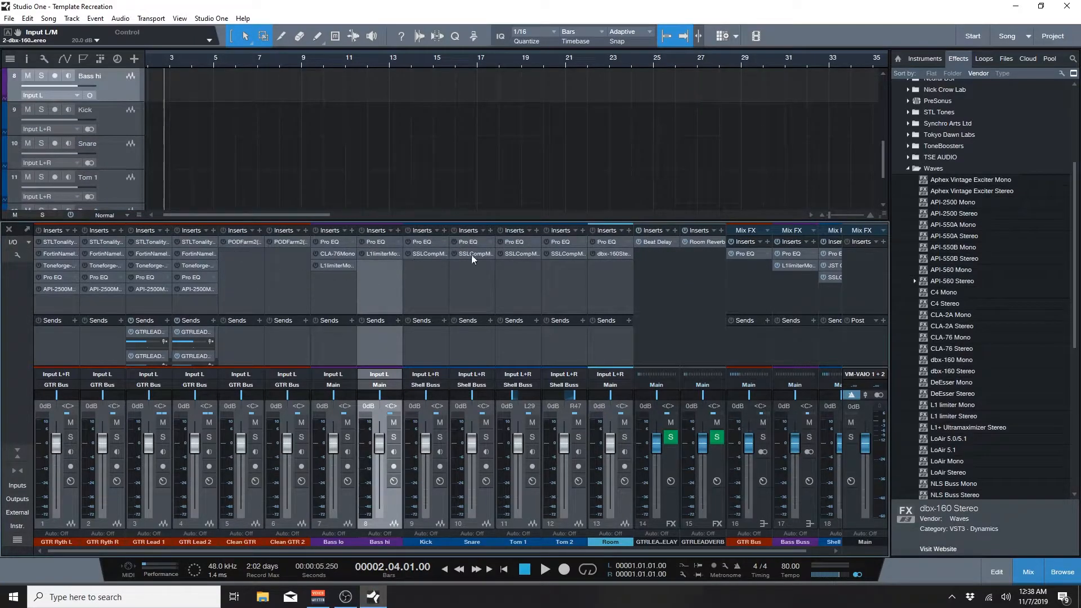
left_click(474, 281)
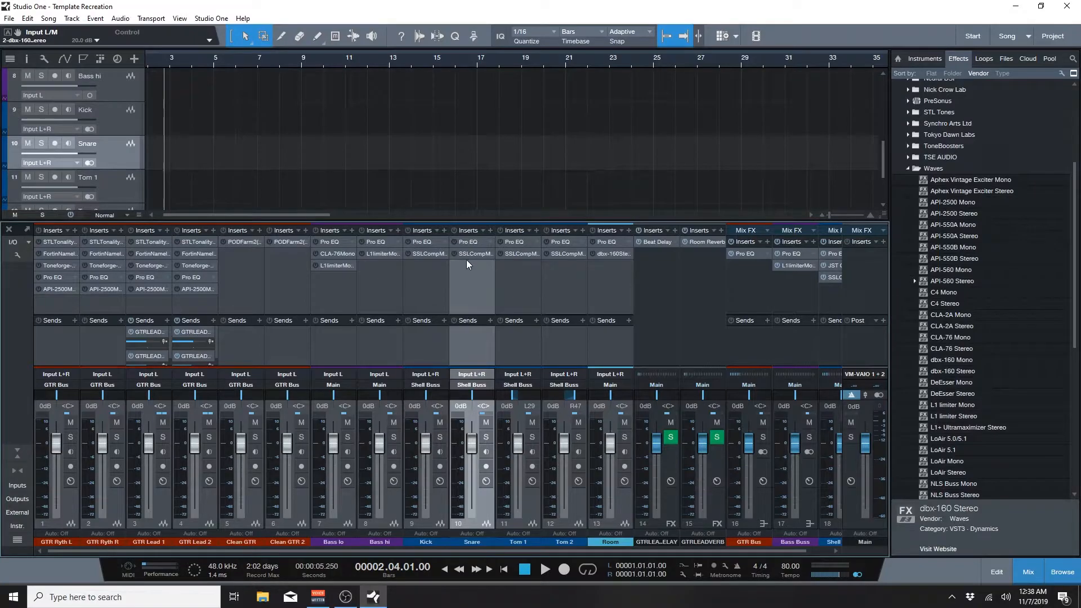
left_click(423, 277)
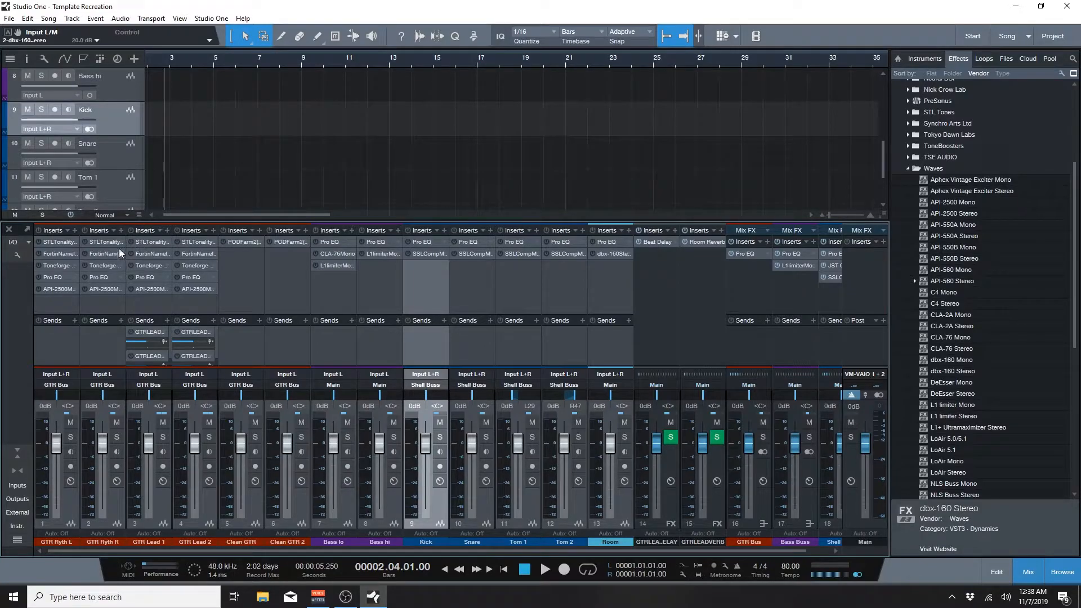
left_click(392, 280)
left_click(445, 279)
key("ctrl+s")
left_click(455, 284)
left_click(440, 289)
left_click(466, 282)
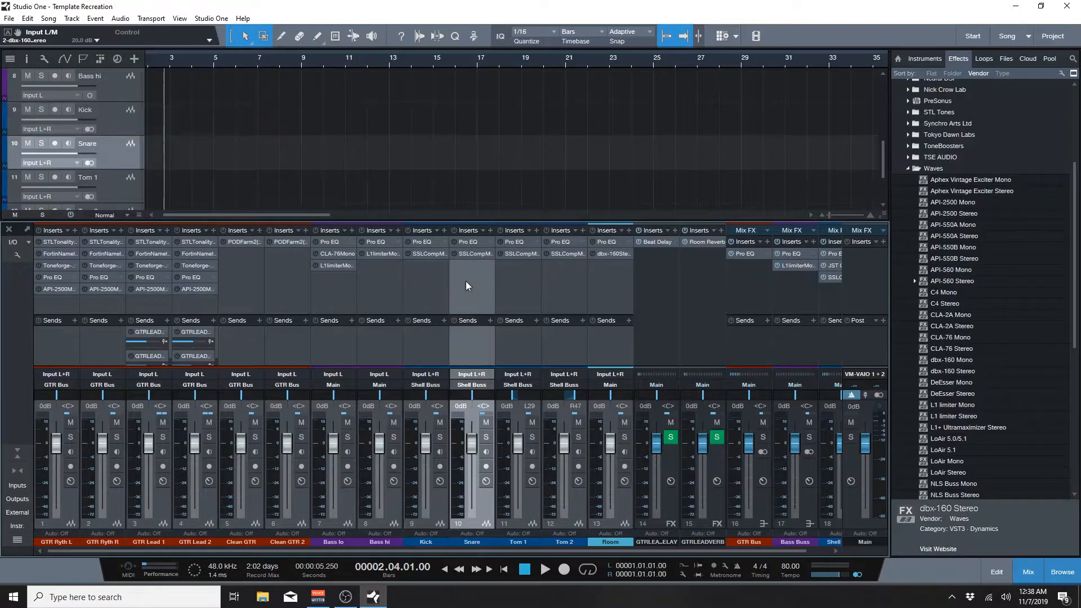
left_click(417, 283)
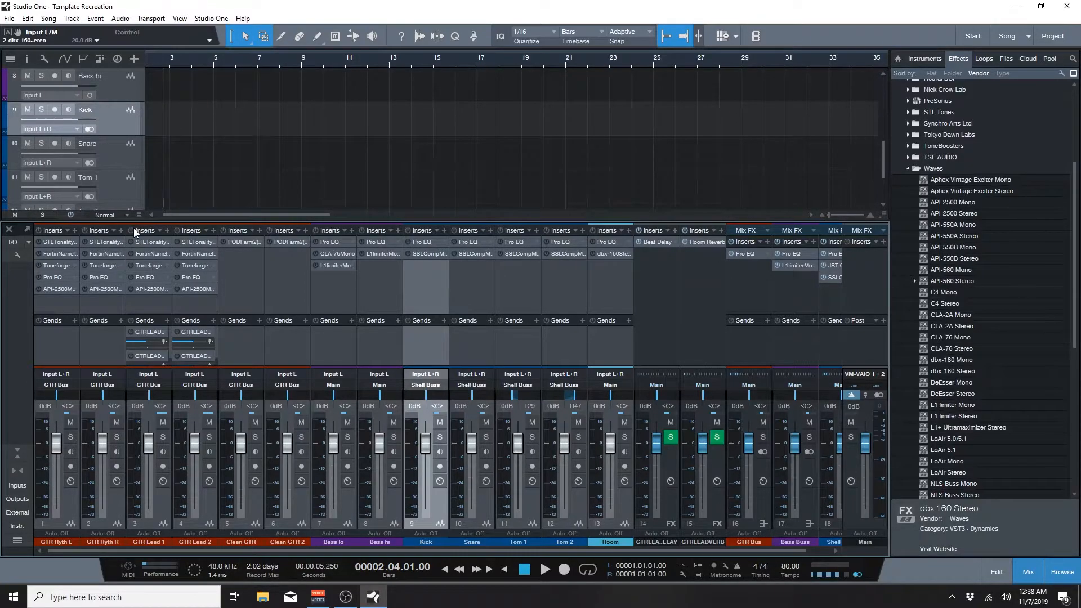
left_click(195, 304)
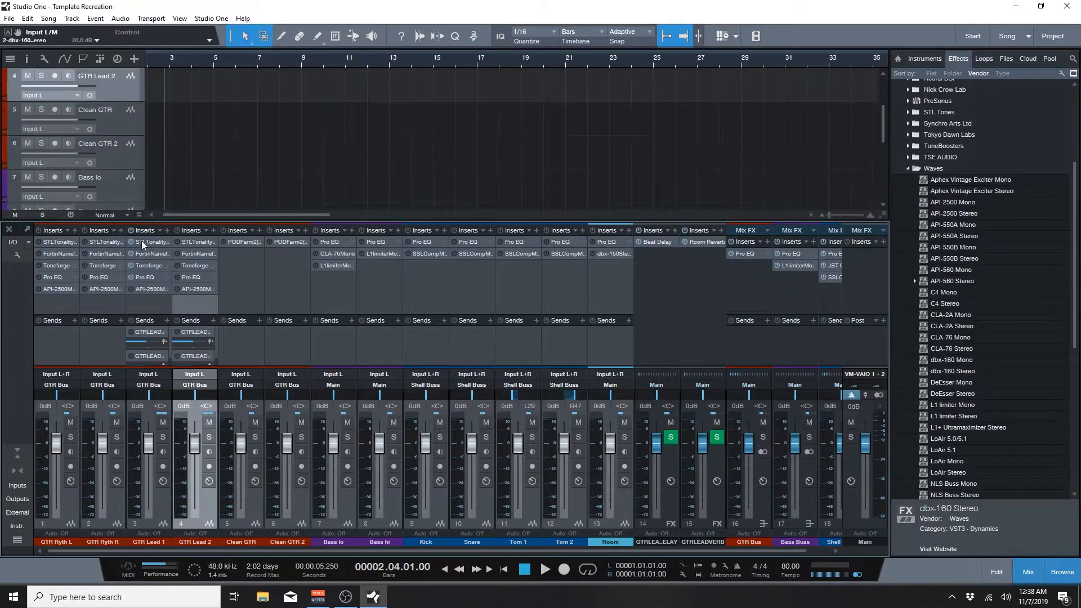
key("ctrl+s")
Step: Add a bus channel for the Room channel and name it Room Buss
left_click_drag(552, 552, 604, 550)
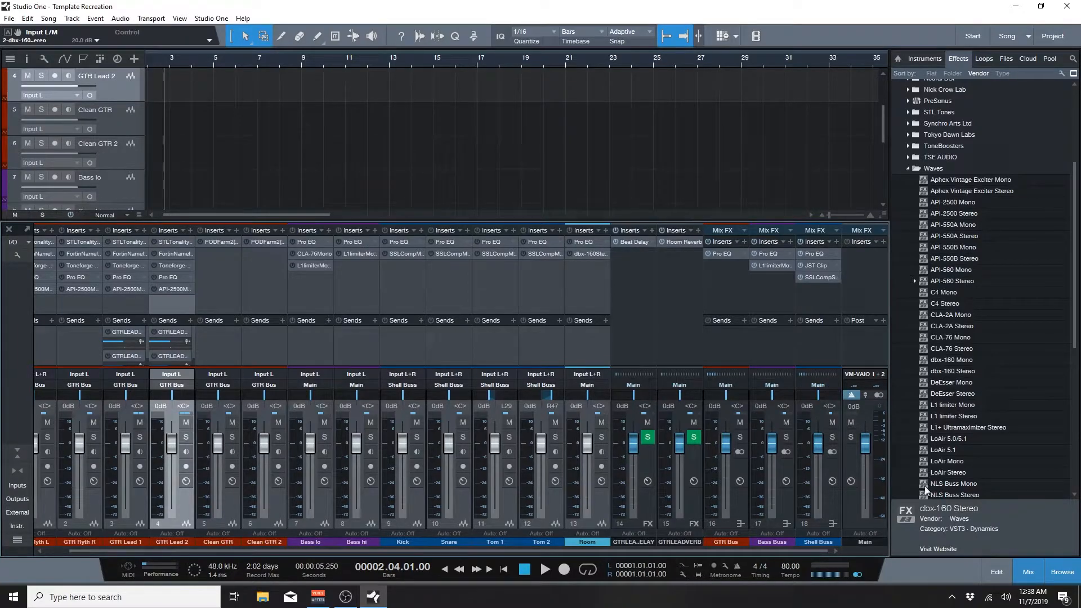
left_click(596, 484)
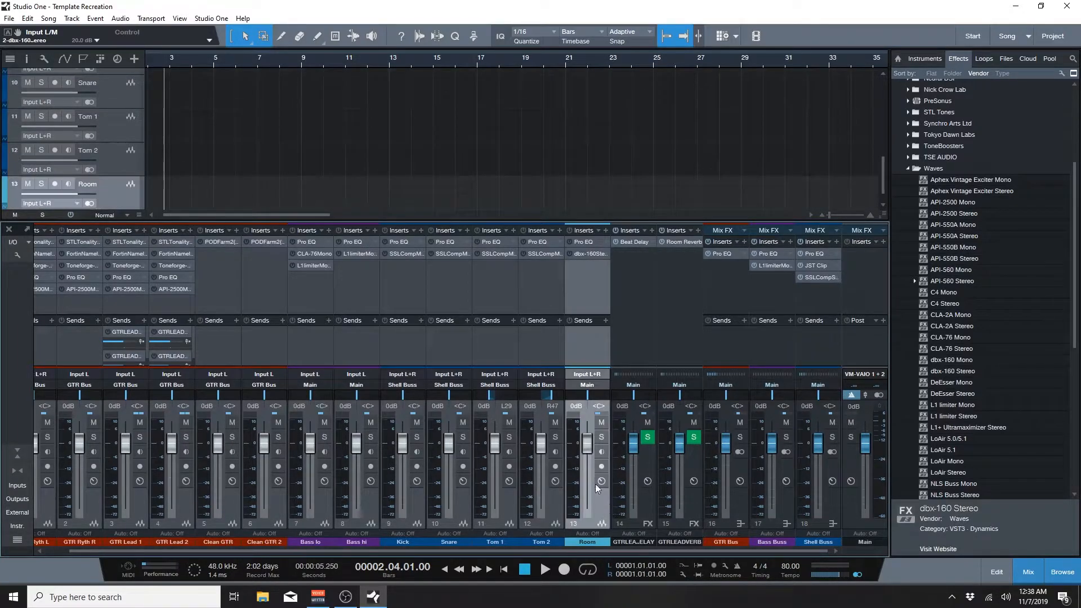
right_click(581, 345)
left_click(624, 406)
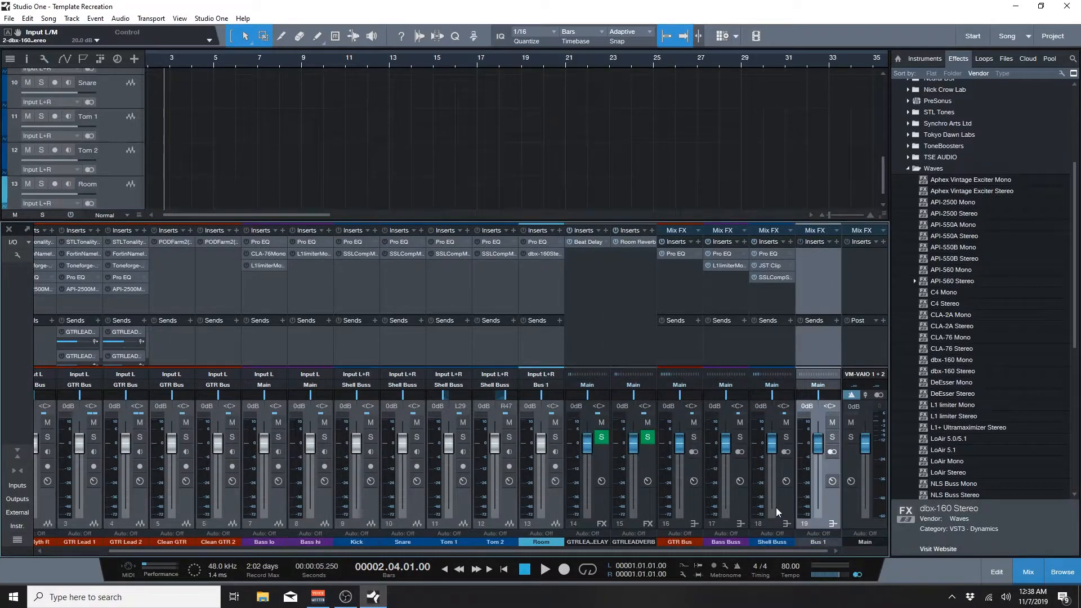
double_click(817, 542)
type("Room Buss")
key("Return")
Step: Color the Room Buss channel light blue like the Room channel and save the song
left_click(830, 541)
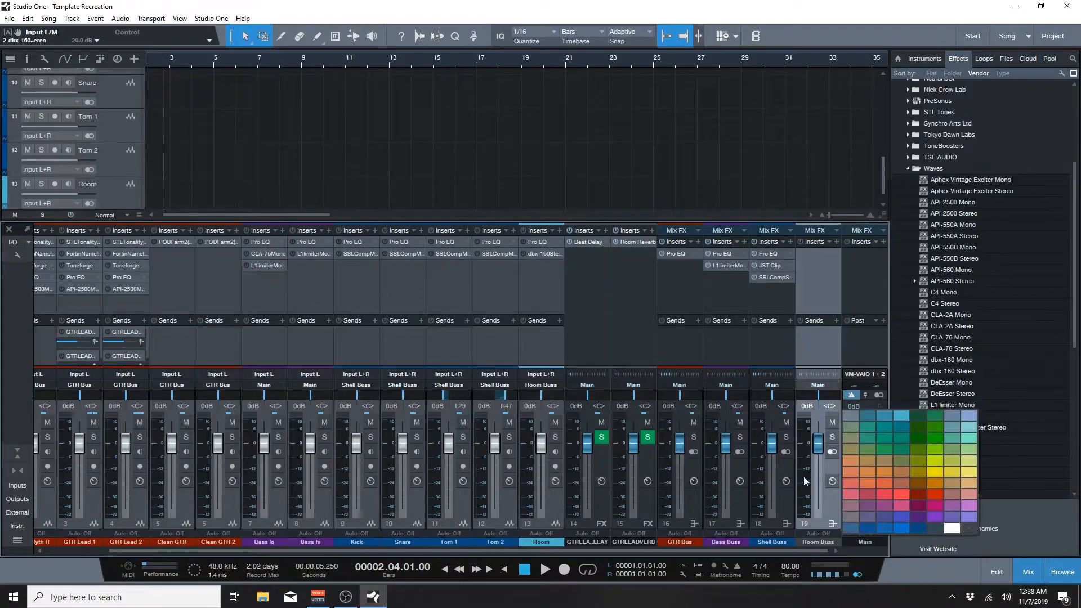
left_click(907, 416)
key("ctrl+s")
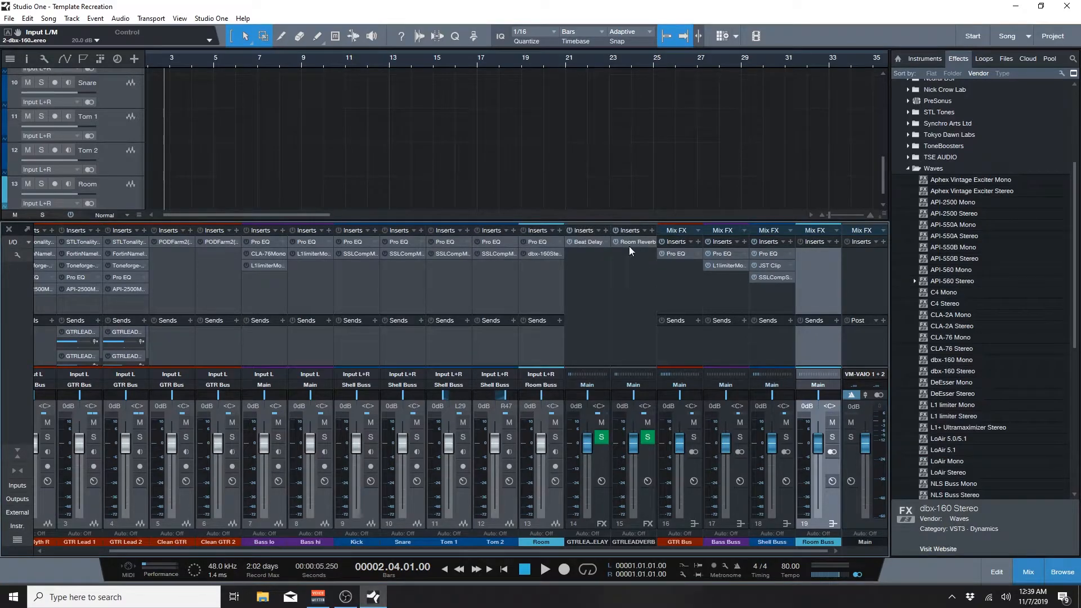
Step: Copy the Room channel's Pro EQ and the Shell Buss's JST Clip onto Room Buss, and save the song
left_click_drag(542, 244, 805, 253)
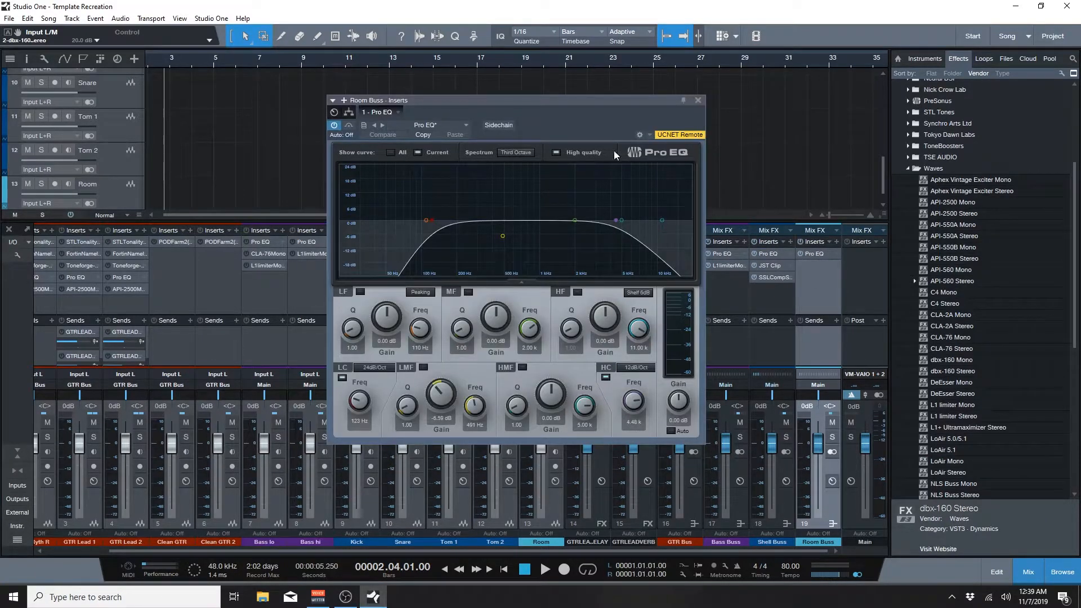
left_click(699, 100)
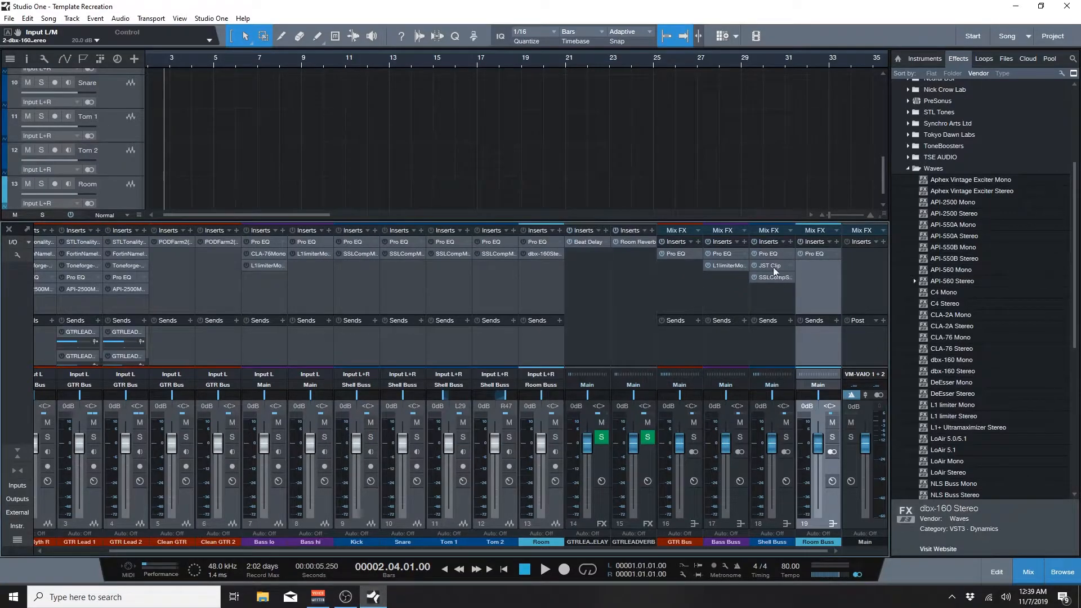
left_click(602, 99)
key("ctrl+s")
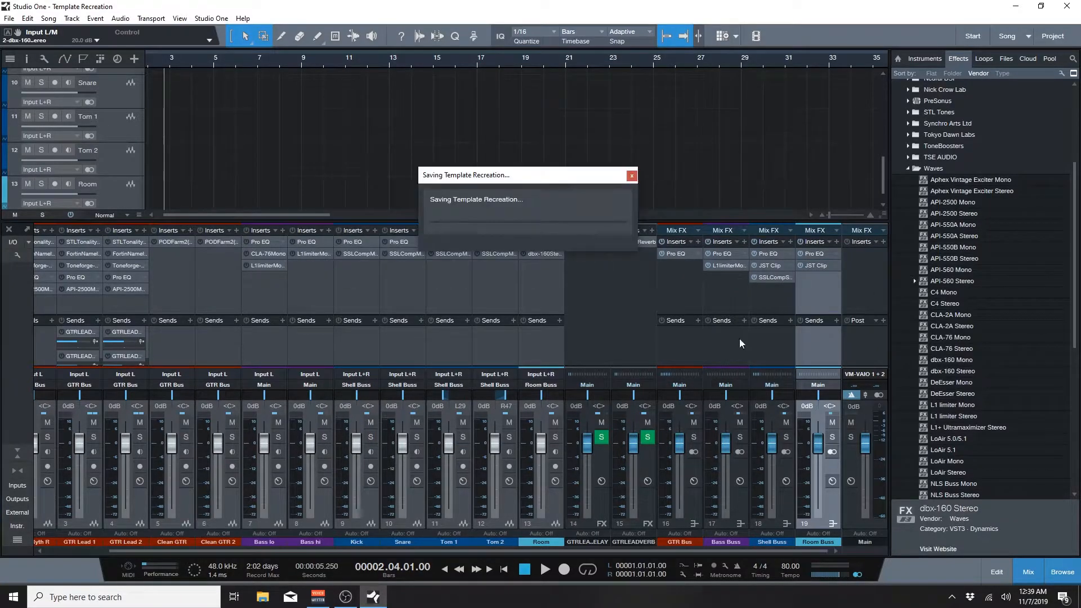
Step: Add five yellow stereo audio tracks named OH below the Room track
left_click(1029, 571)
left_click(1063, 572)
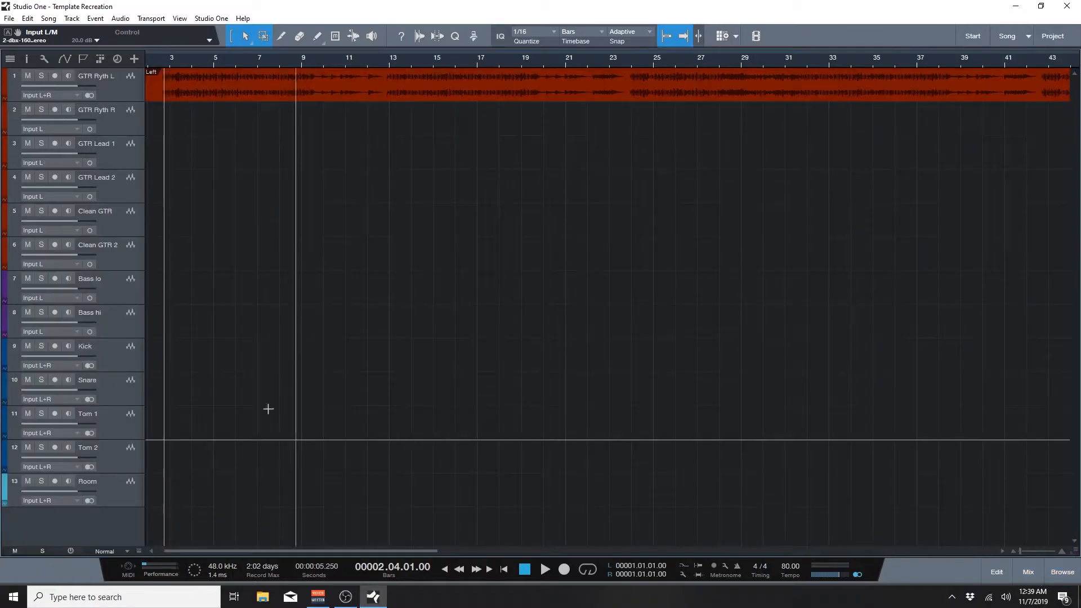
double_click(119, 520)
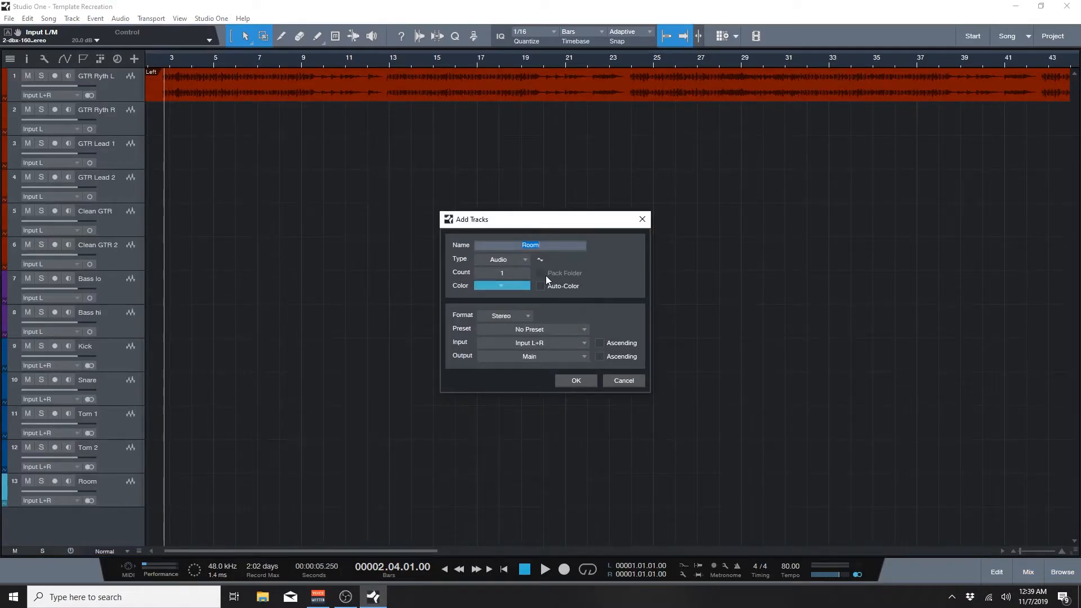
left_click(510, 273)
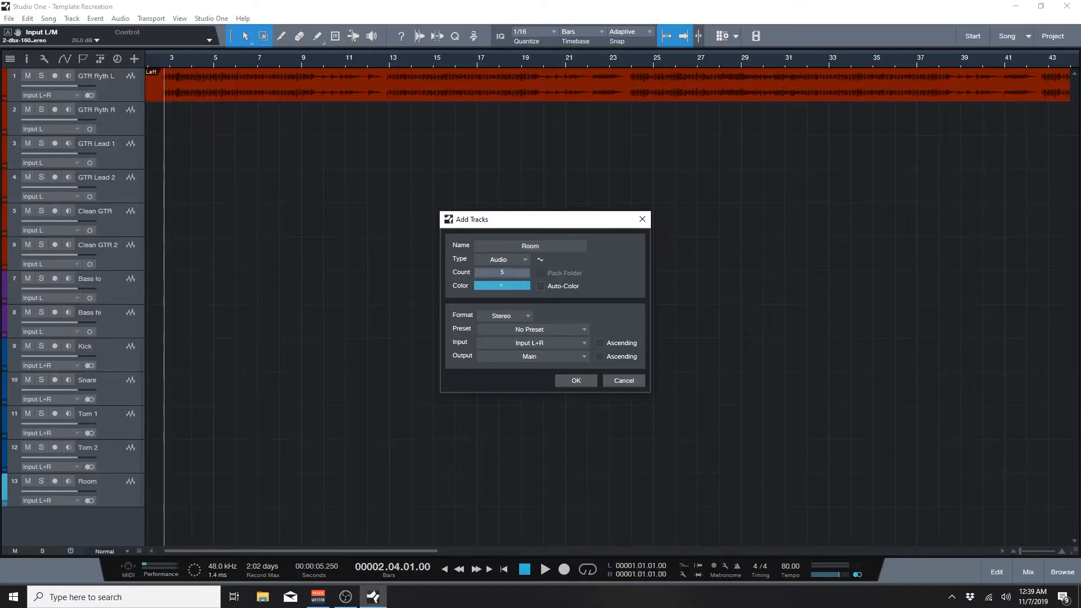
type("5")
left_click(488, 286)
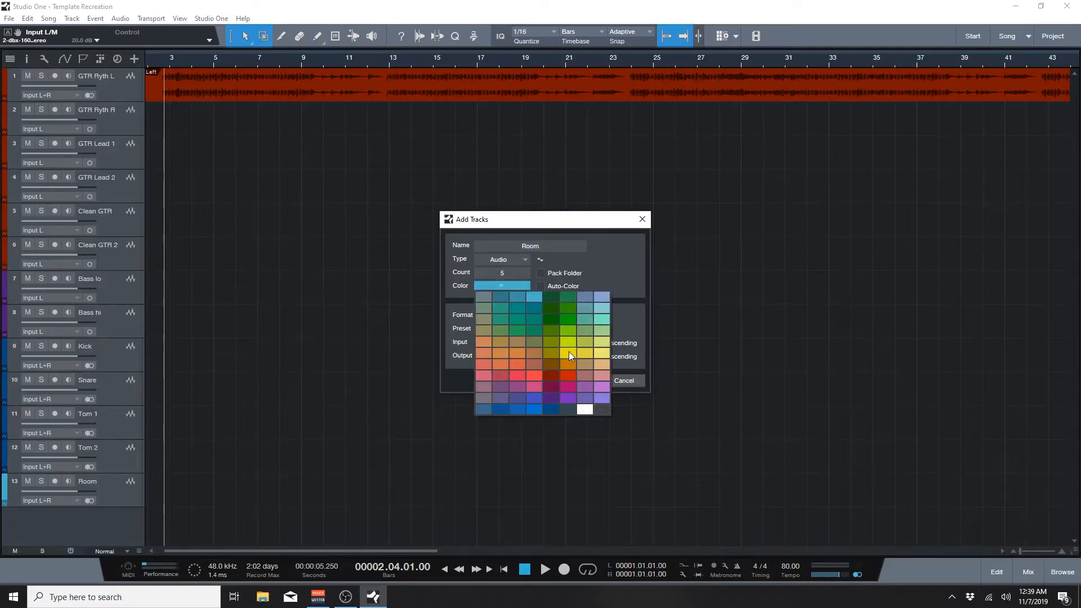
left_click(569, 352)
left_click(545, 242)
type("OH")
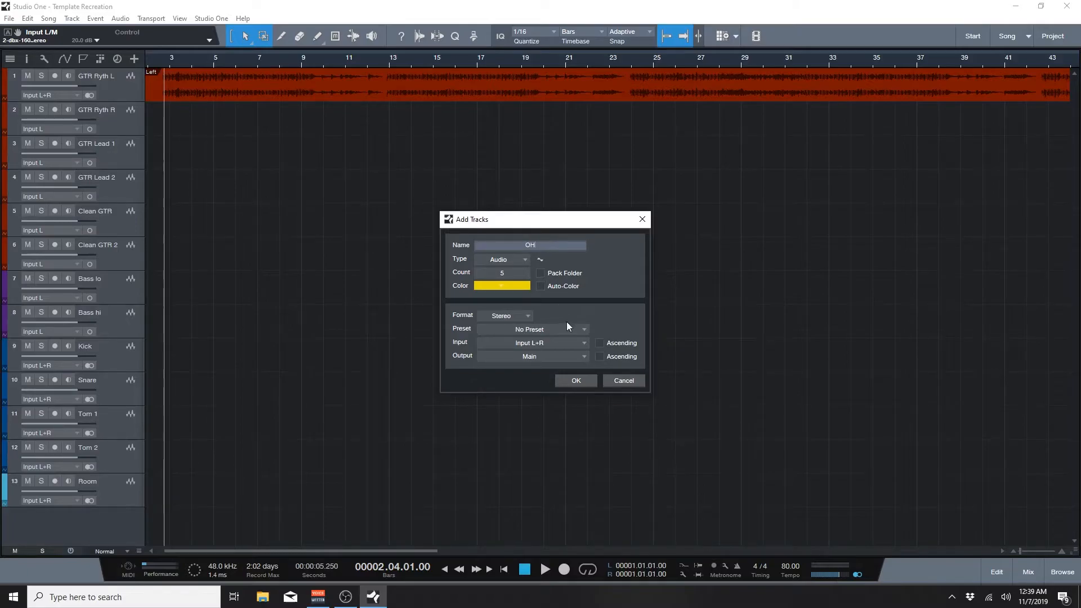
left_click(574, 381)
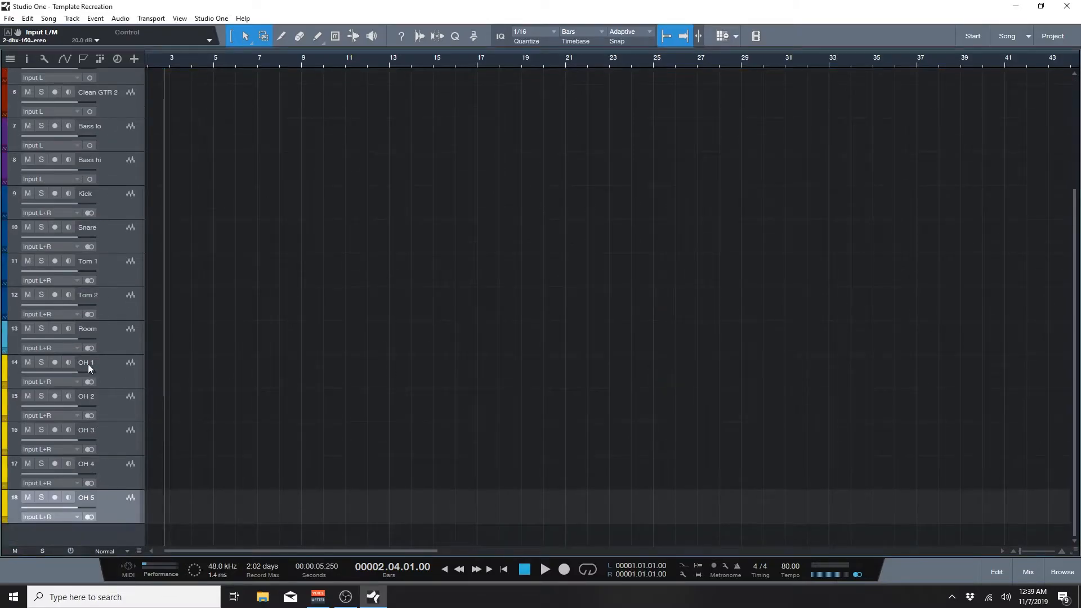
Step: Rename the tracks OH 2 through OH 5 as HH, CHINA, SPLASH and RIDE, and save the song
left_click(88, 364)
double_click(90, 397)
type("HH")
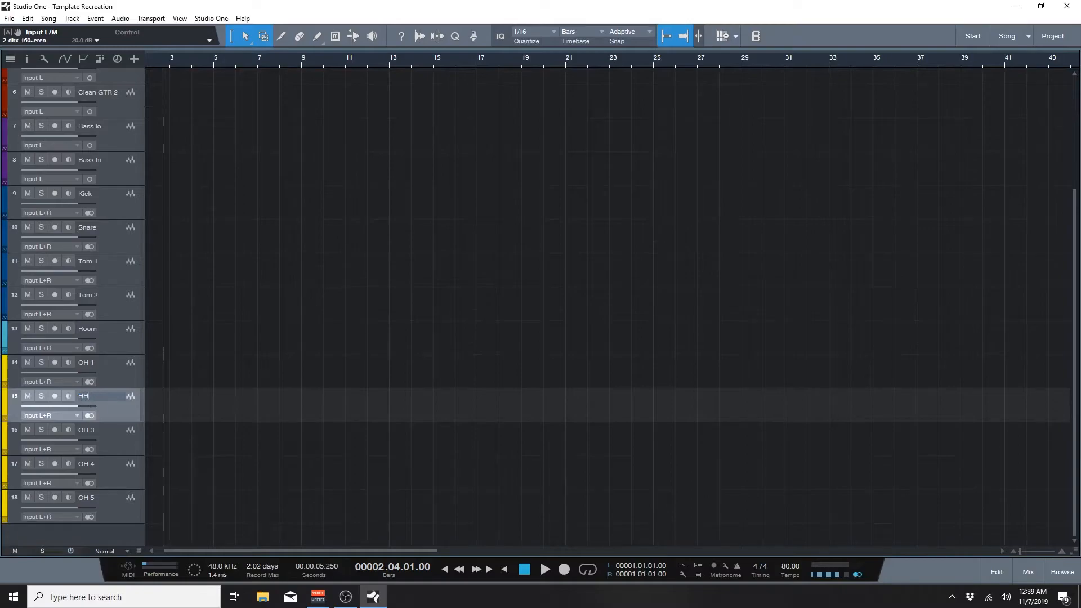
double_click(84, 434)
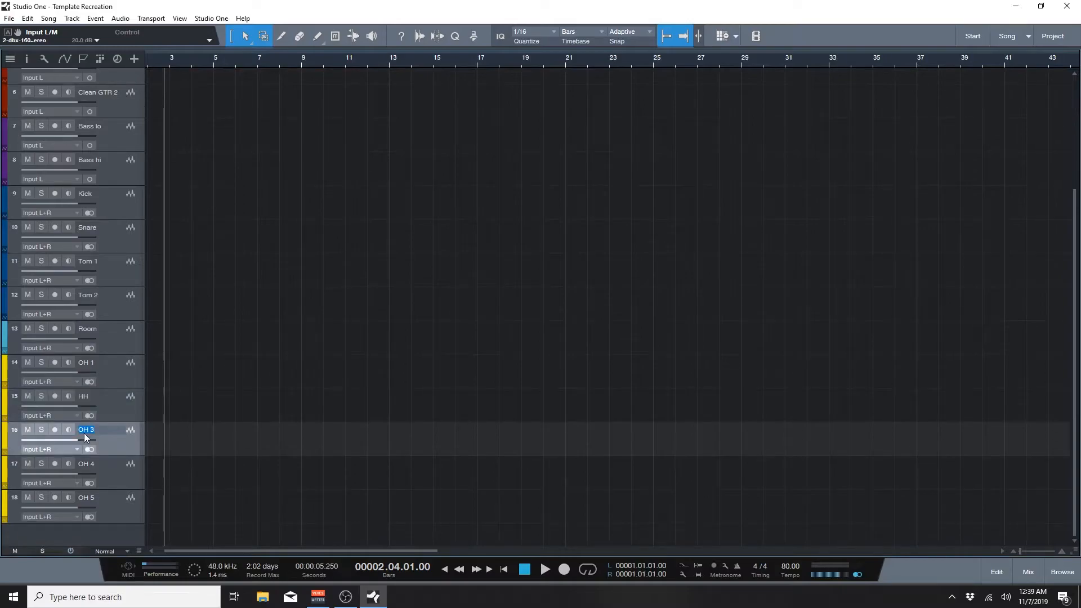
type("CHINA")
double_click(83, 462)
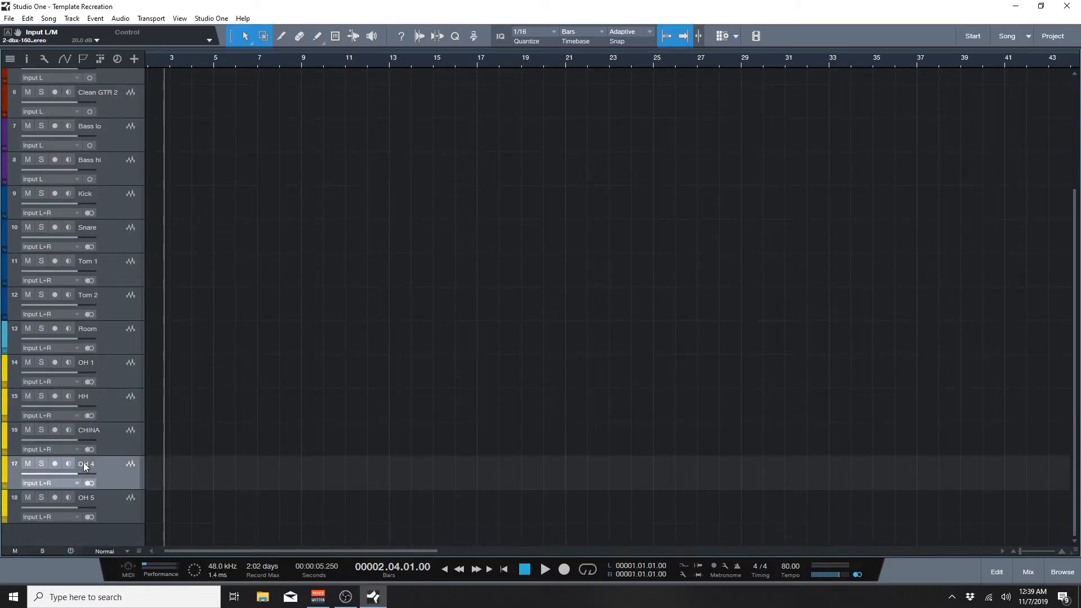
type("SPLA")
double_click(86, 499)
type("RID")
key("Return")
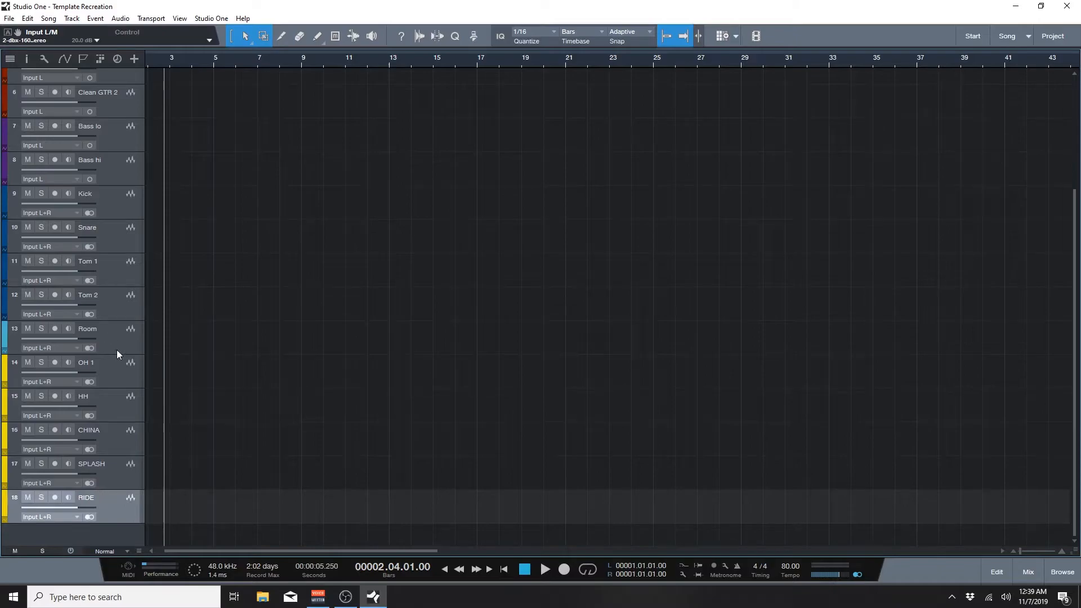
left_click(125, 366)
key("ctrl+s")
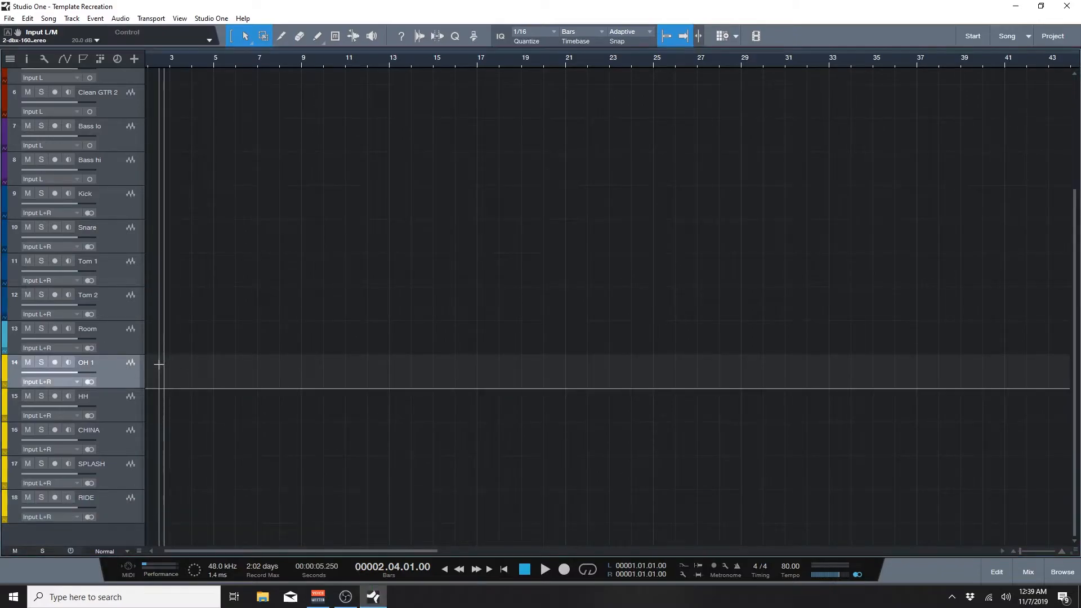
Step: Copy the Room channel's Pro EQ onto OH 1, enable it and load the default preset
key("comma")
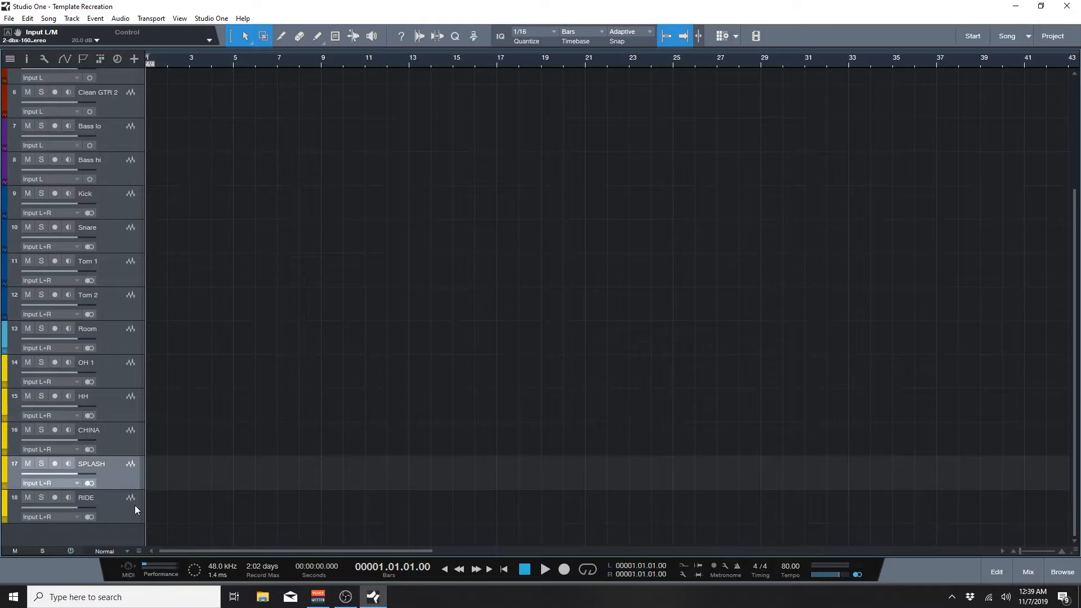
left_click(135, 509)
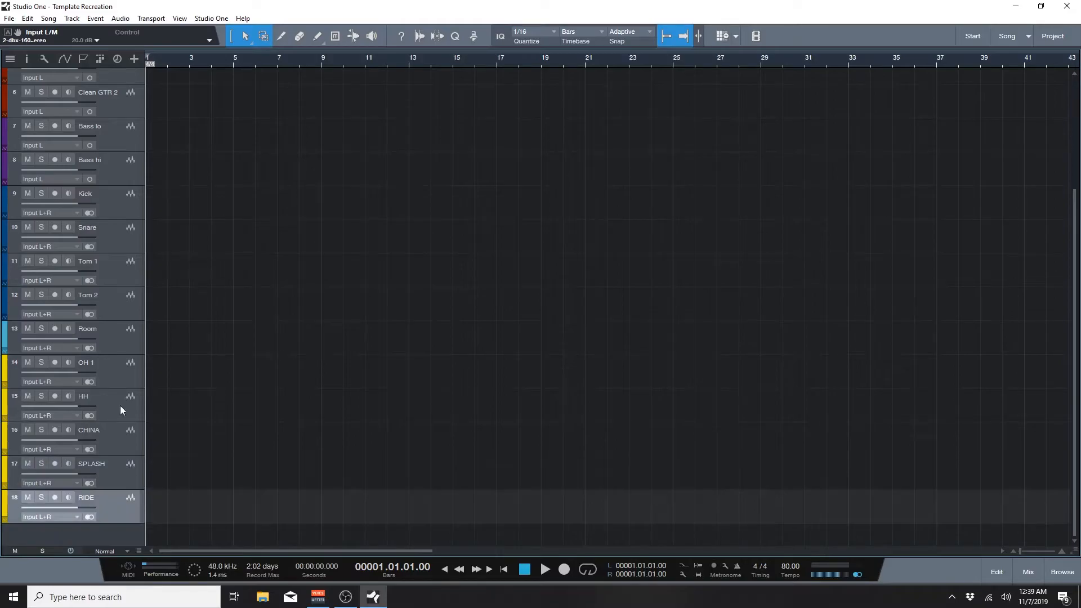
left_click(1018, 571)
left_click(668, 270)
left_click_drag(611, 242, 650, 257)
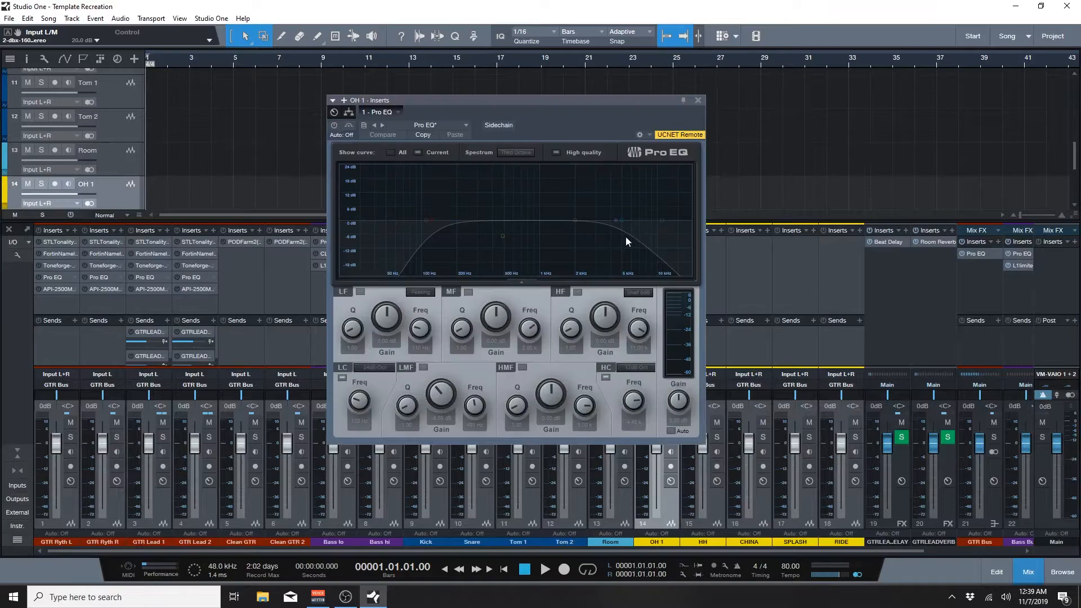
left_click(334, 125)
left_click(436, 125)
left_click(438, 136)
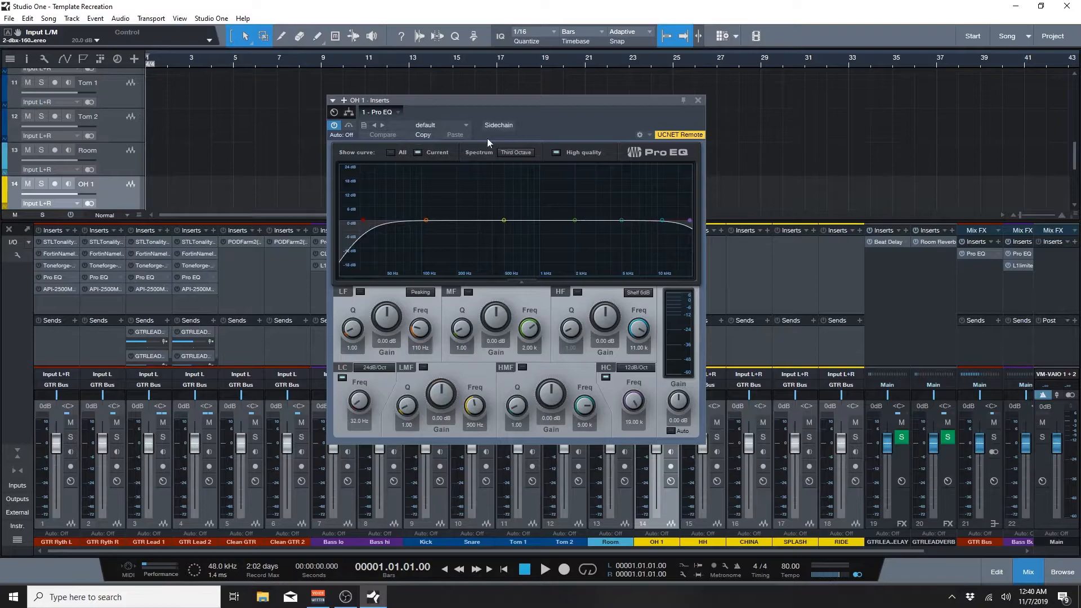
Step: Set the low-cut frequency of OH 1's Pro EQ to about 177 Hz and save the song
left_click_drag(487, 102, 385, 109)
left_click_drag(262, 231, 319, 236)
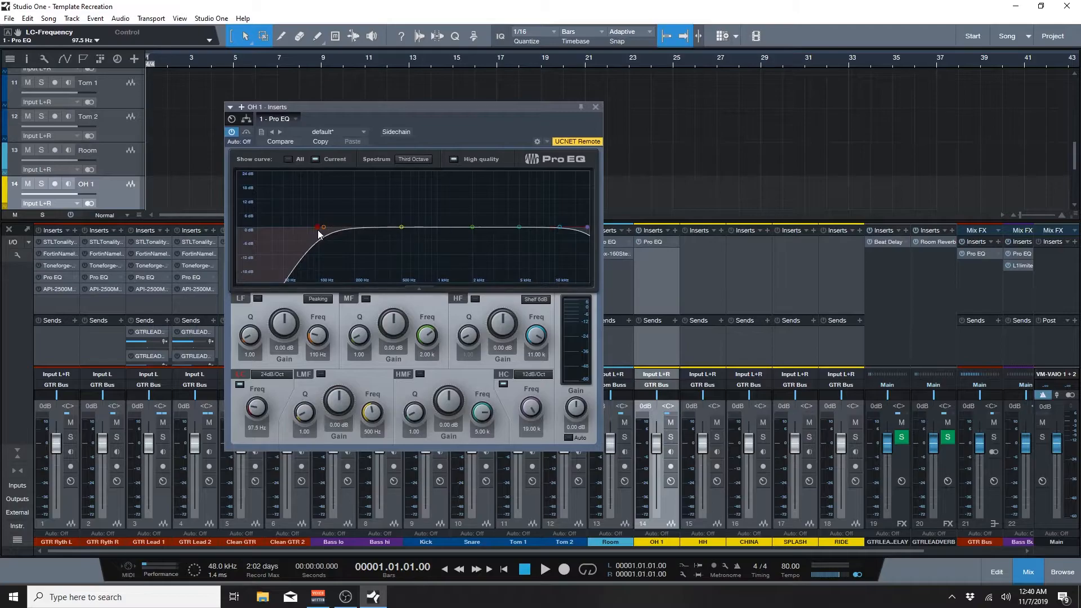
left_click_drag(319, 234, 330, 236)
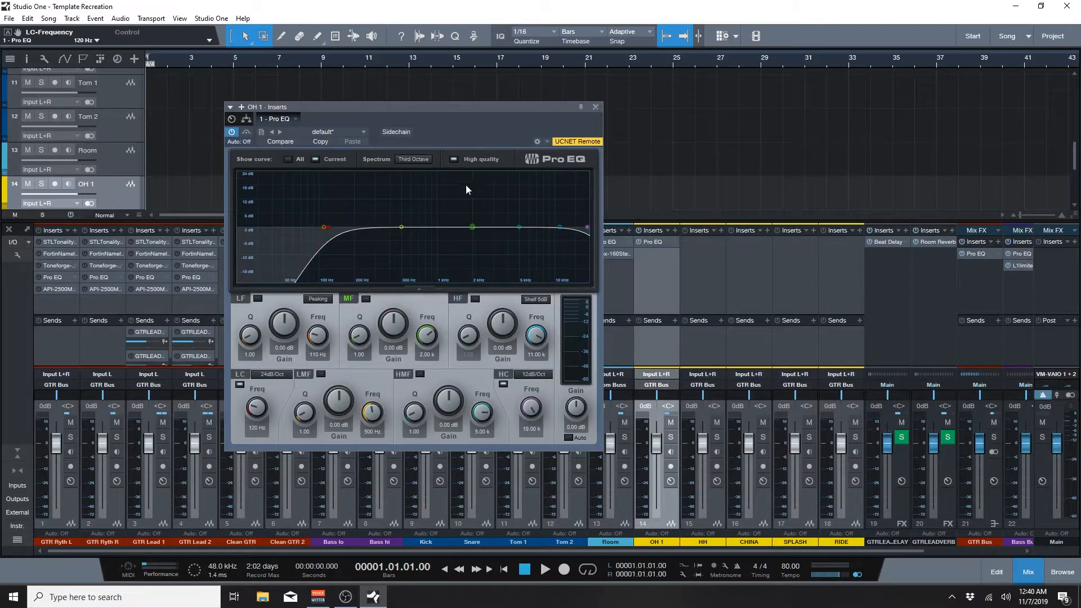
left_click_drag(324, 228, 358, 227)
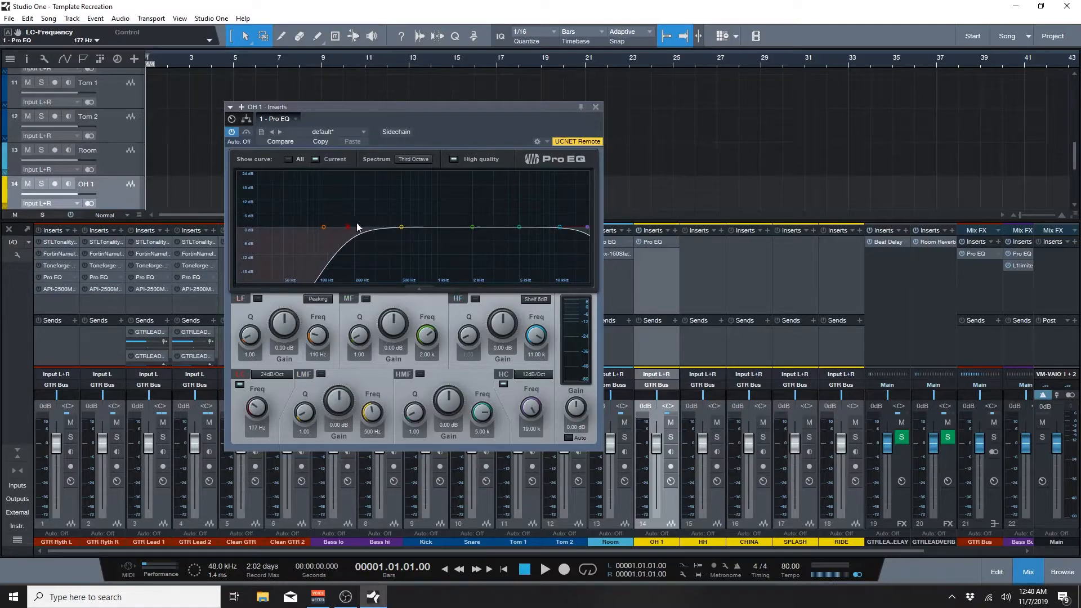
left_click(596, 107)
key("ctrl+s")
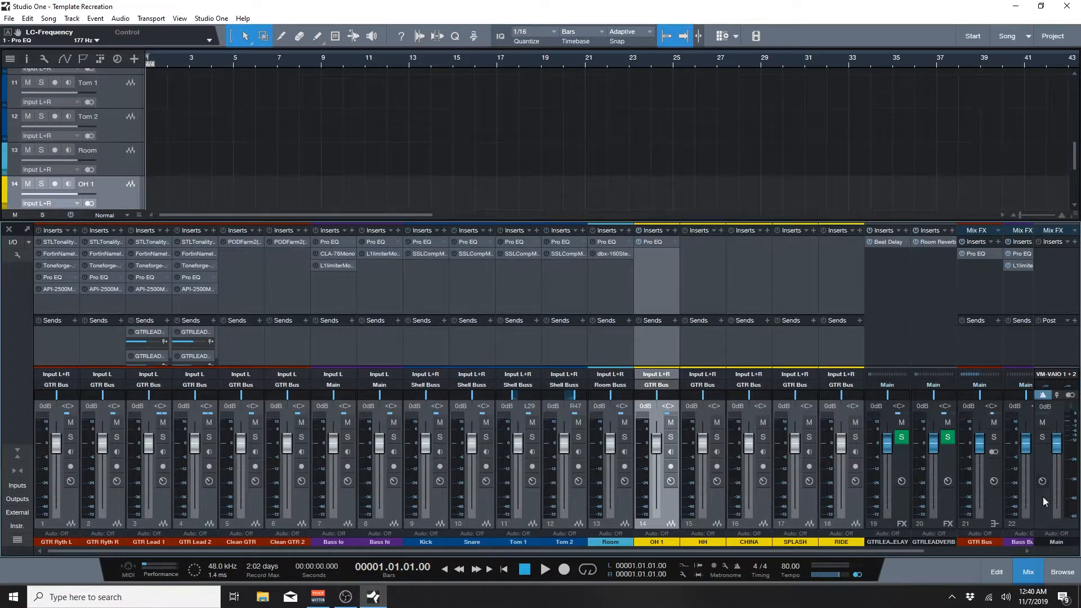
Step: Add the Waves L1 limiter Stereo after the Pro EQ on OH 1 and save the song
left_click(1063, 571)
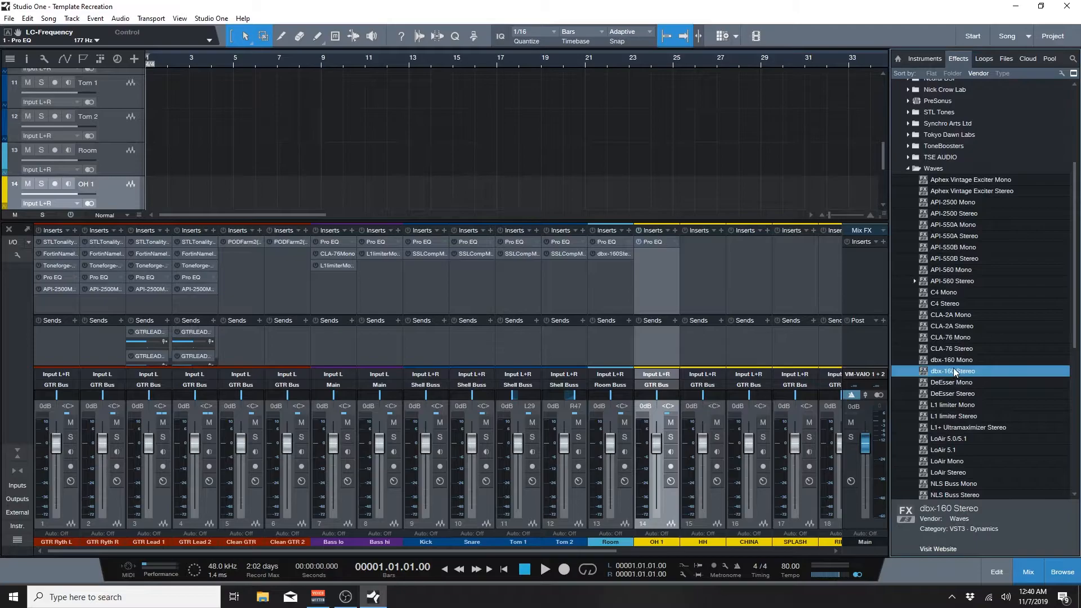
left_click_drag(957, 417, 661, 278)
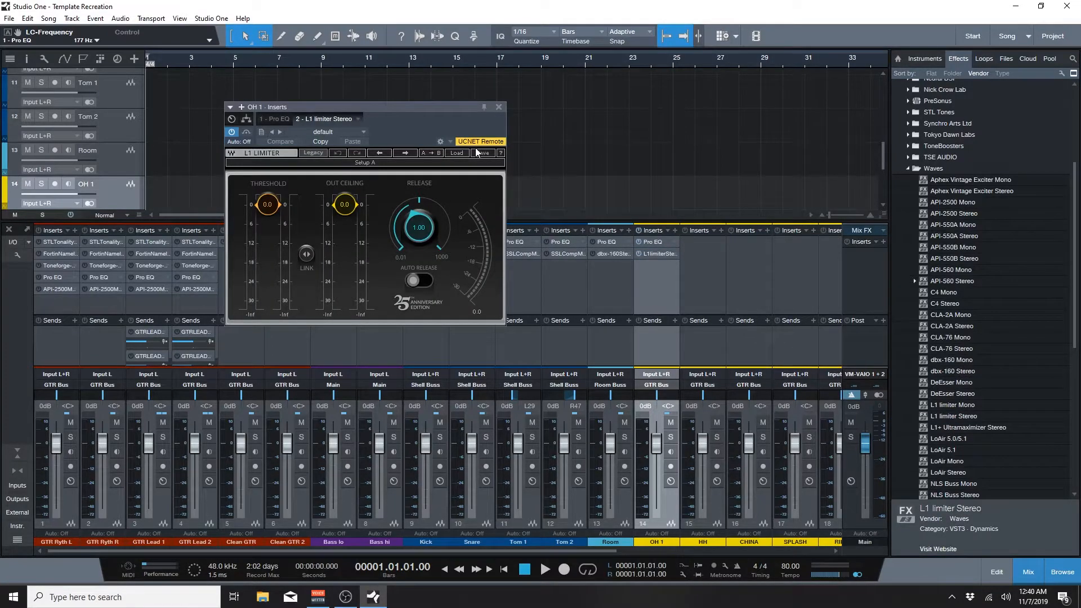
left_click(499, 111)
key("ctrl+s")
Step: Copy OH 1's Pro EQ and L1 limiter inserts onto HH, CHINA, SPLASH and RIDE, and save the song
left_click(695, 278)
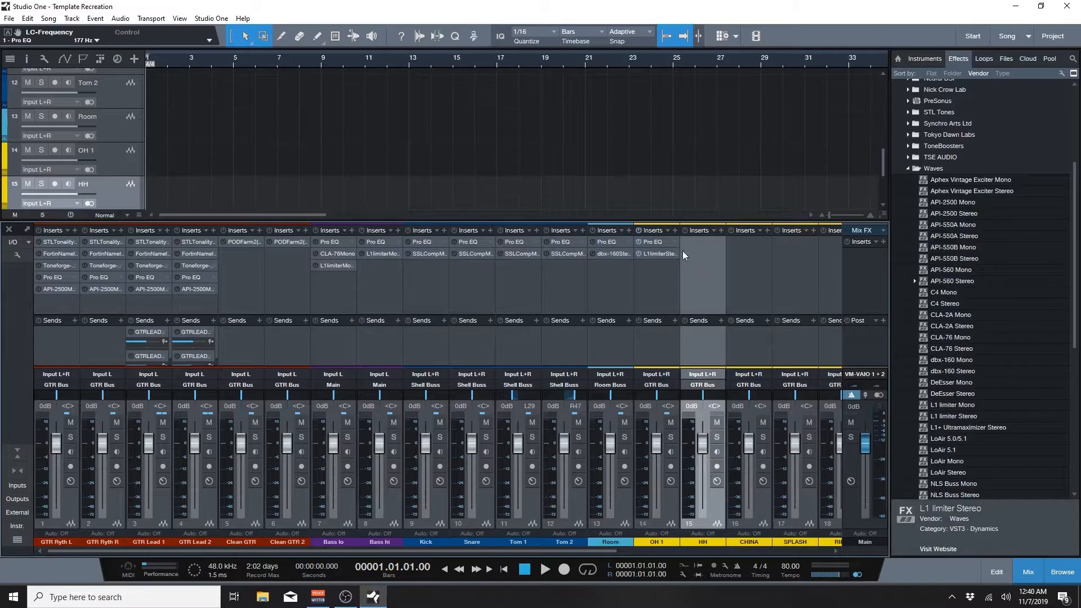
left_click_drag(654, 233, 785, 260)
left_click_drag(562, 553, 664, 557)
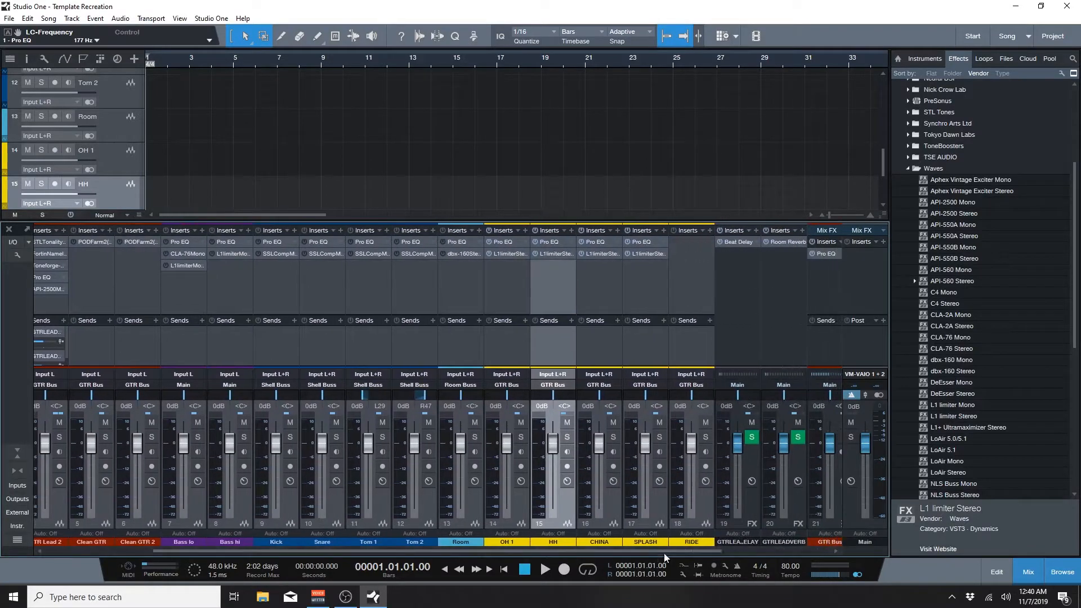
left_click(682, 292)
left_click_drag(641, 233, 685, 253)
key("ctrl+s")
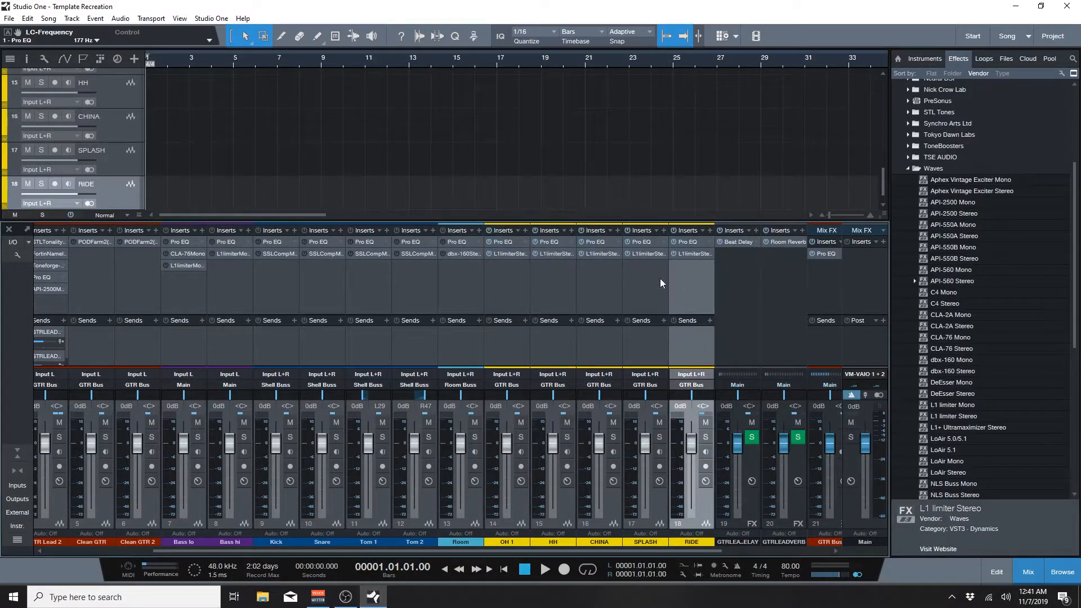
Step: Check the threshold control of the RIDE channel's L1 limiter and save the song
left_click(694, 254)
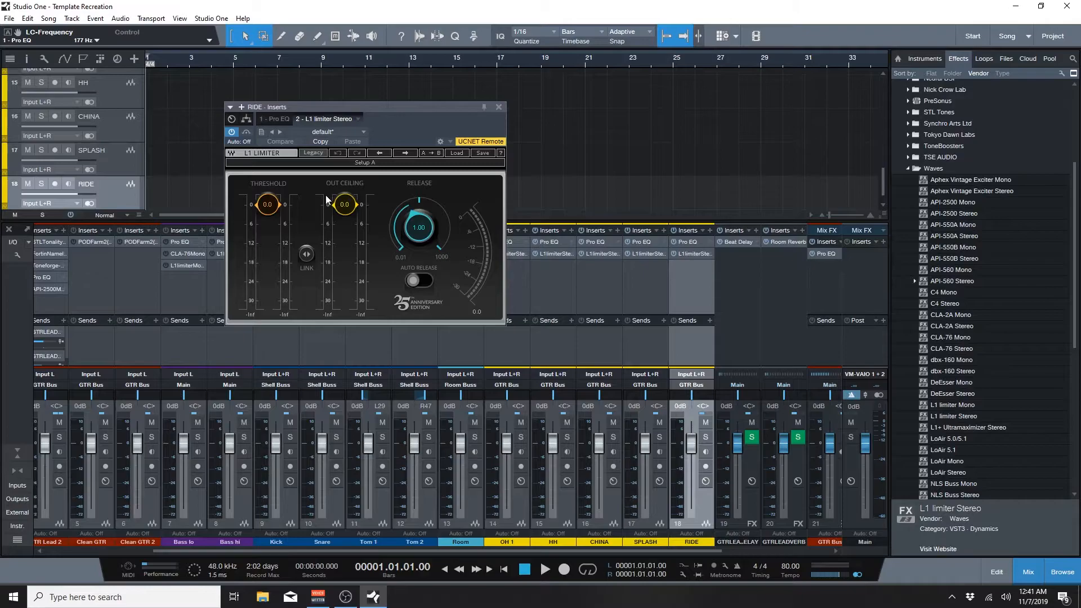
mouse_move(267, 205)
left_mouse_down()
mouse_move(271, 261)
mouse_move(273, 207)
left_mouse_up()
key("ctrl+s")
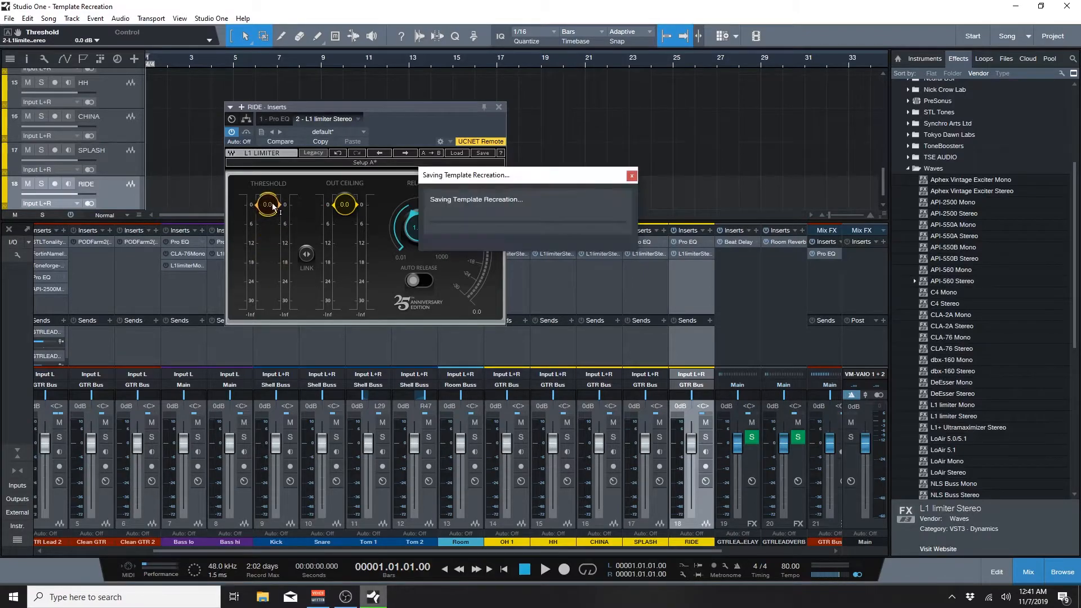
left_click(499, 107)
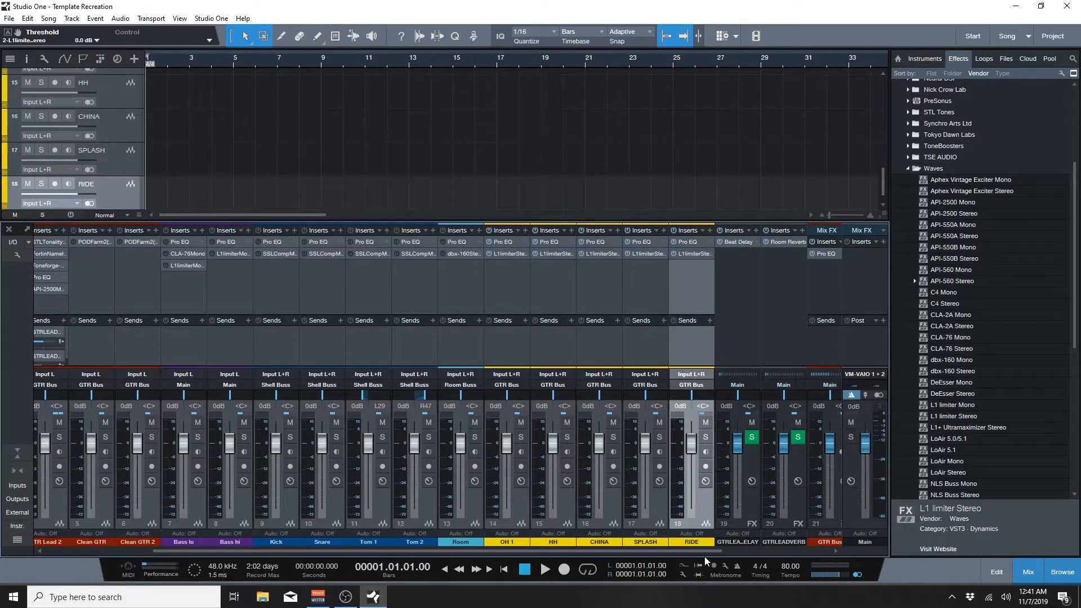
Step: Add a bus channel for the channels OH 1 through RIDE and name it OH
left_click_drag(706, 550, 850, 550)
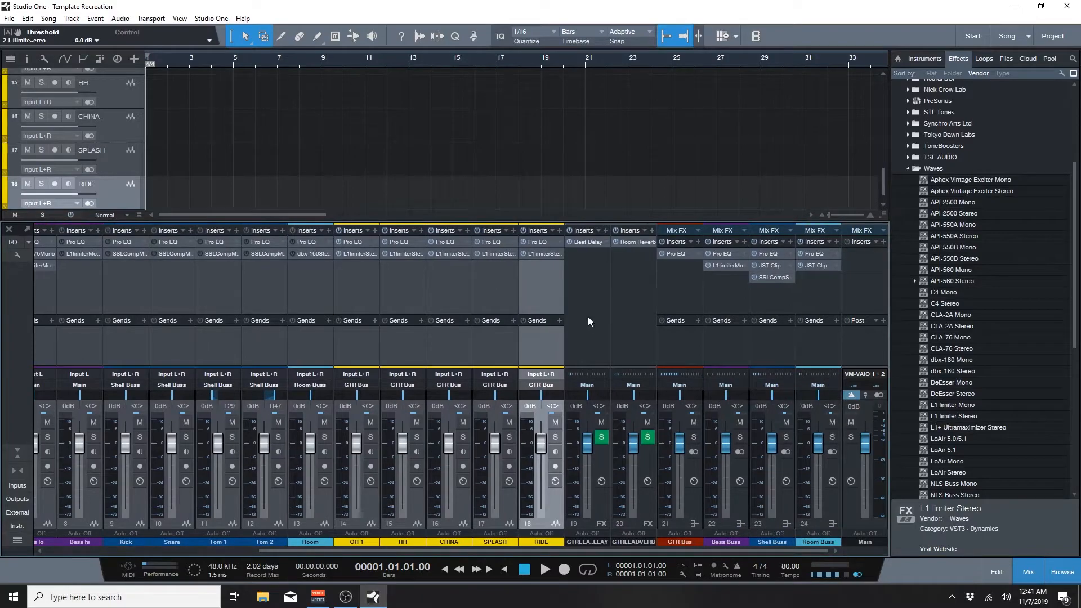
left_click(352, 288)
left_click(539, 295, "shift")
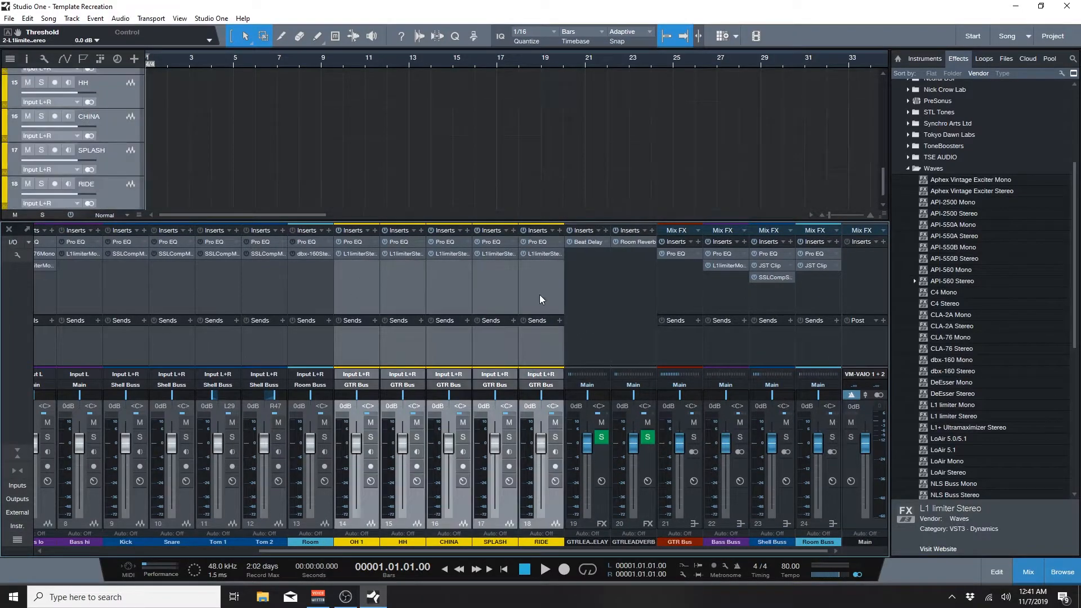
right_click(539, 296)
left_click(572, 360)
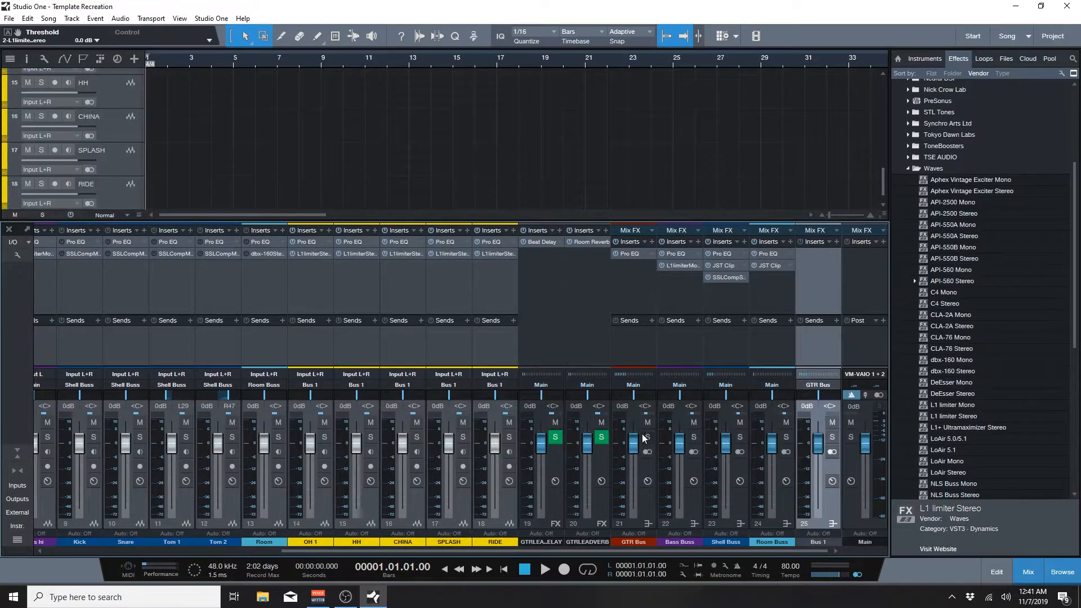
double_click(818, 542)
type("OH")
key("Return")
Step: Color the OH bus channel yellow like the cymbal channels and save the song
left_click(820, 539)
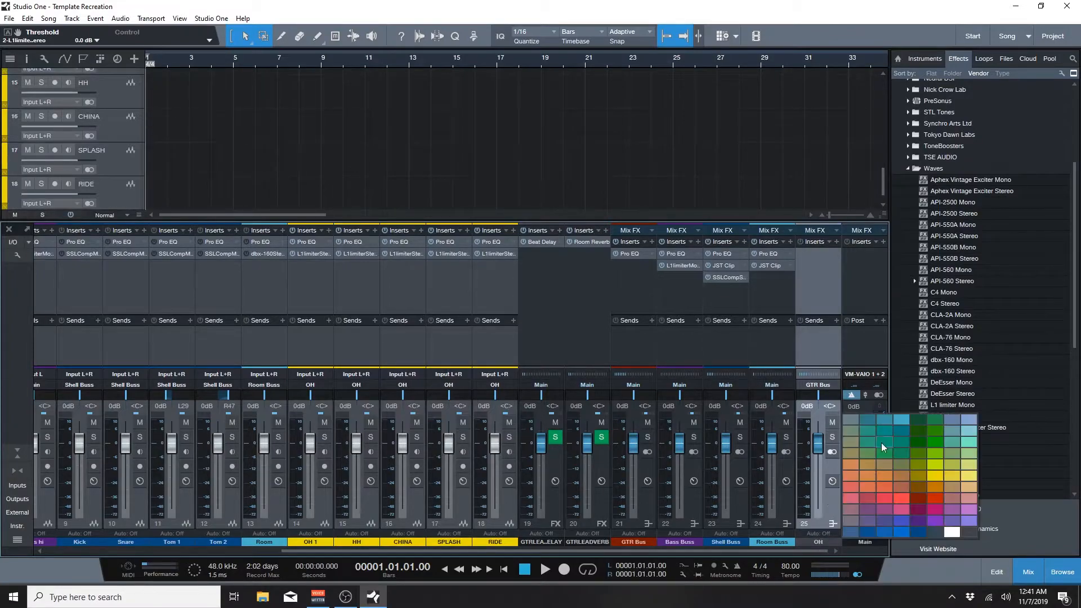
left_click(866, 471)
key("ctrl+s")
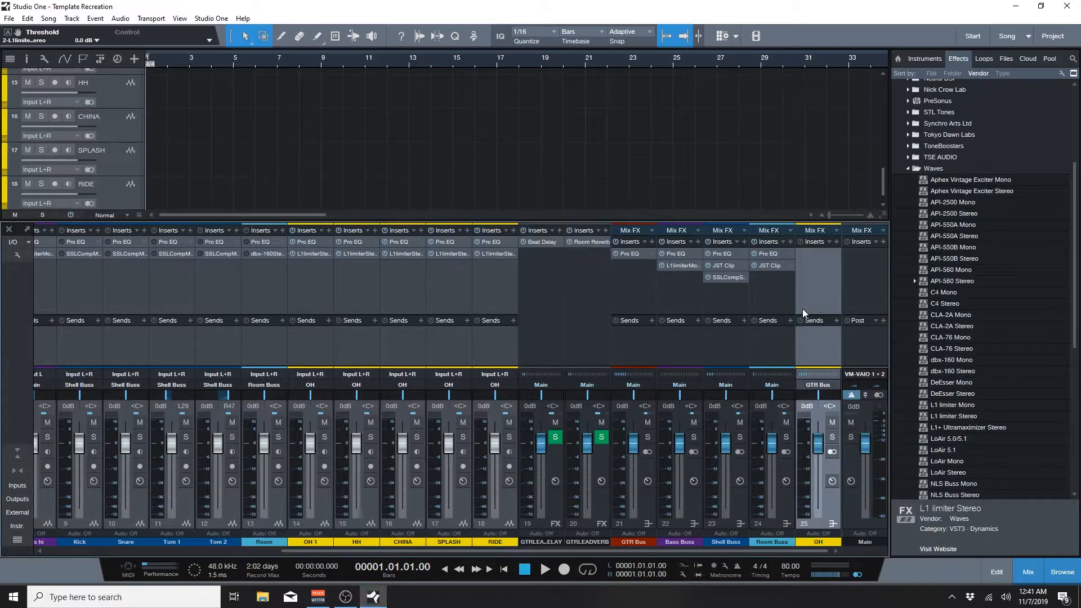
Step: Copy Room Buss's Pro EQ onto the OH bus and reset it to the default preset with the low cut at about 167 Hz
left_click_drag(769, 252, 811, 256)
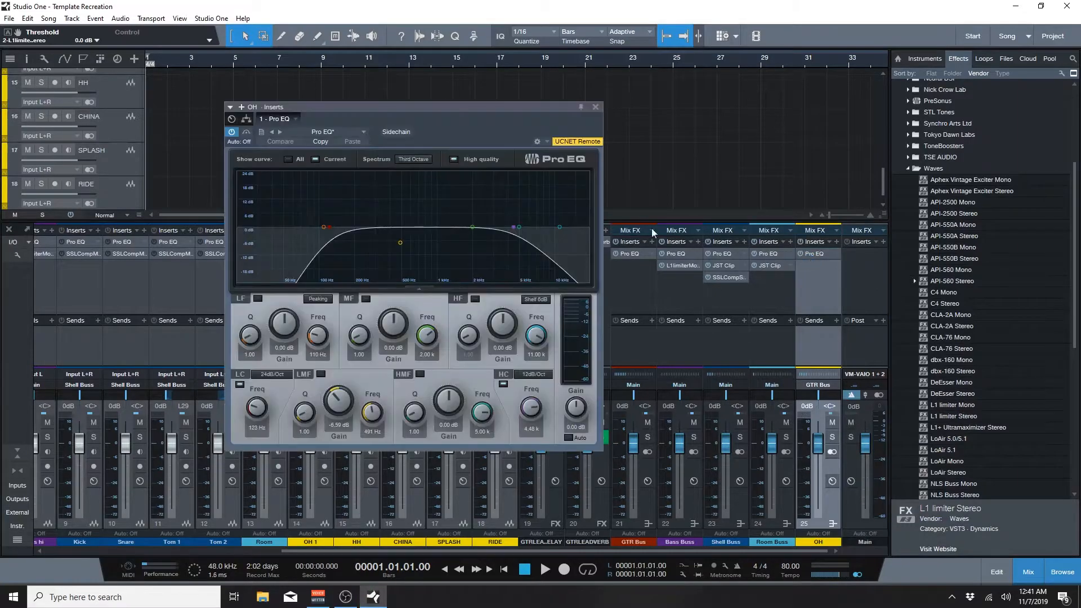
left_click(316, 133)
left_click(363, 144)
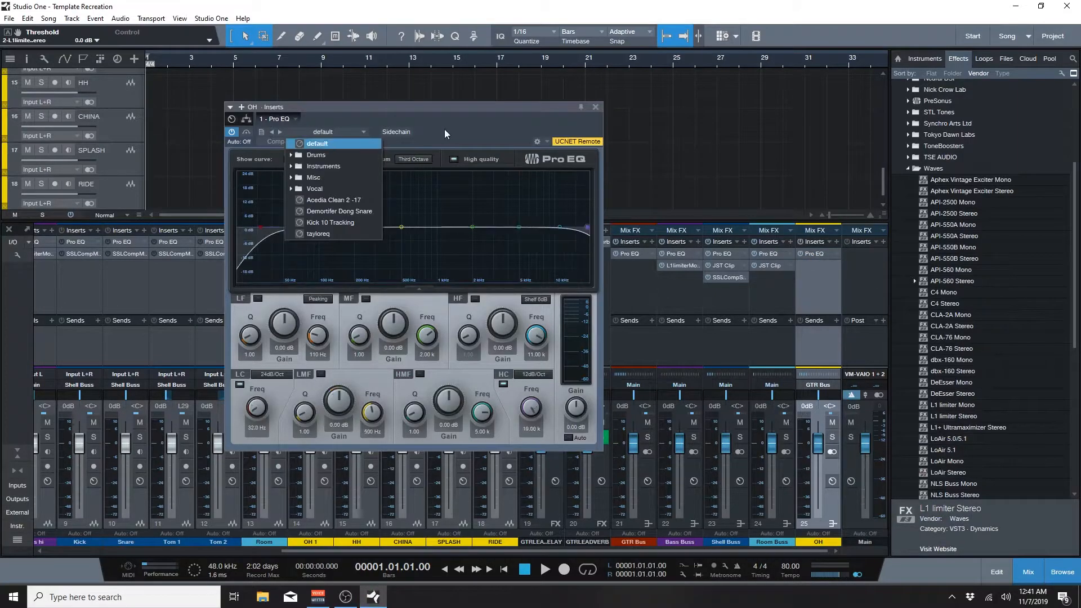
left_click_drag(261, 231, 345, 227)
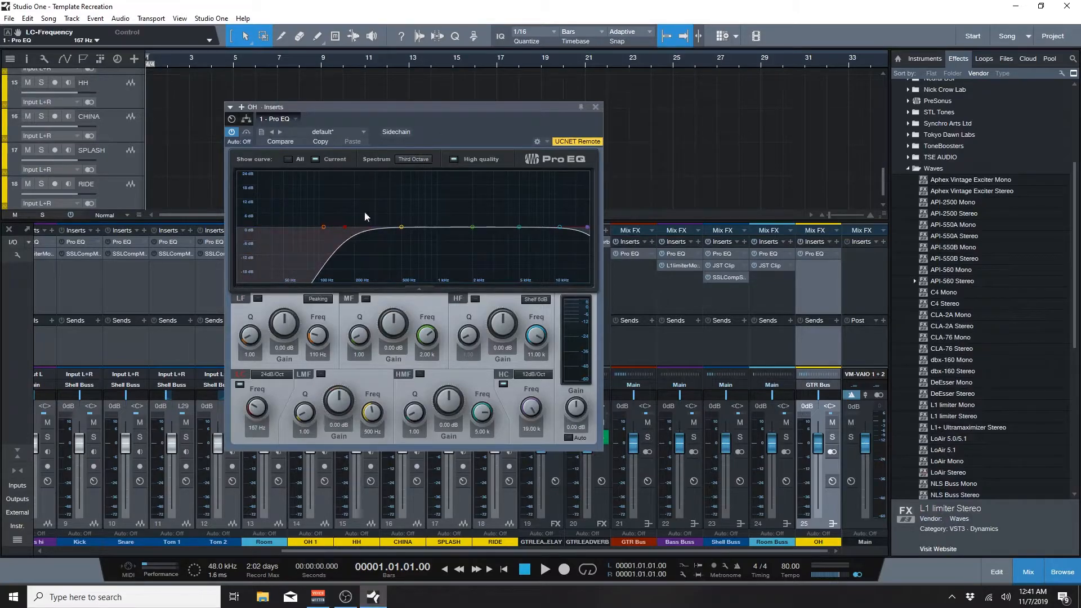
Step: Close the OH bus's Pro EQ window and save the song
left_click(595, 107)
key("ctrl+s")
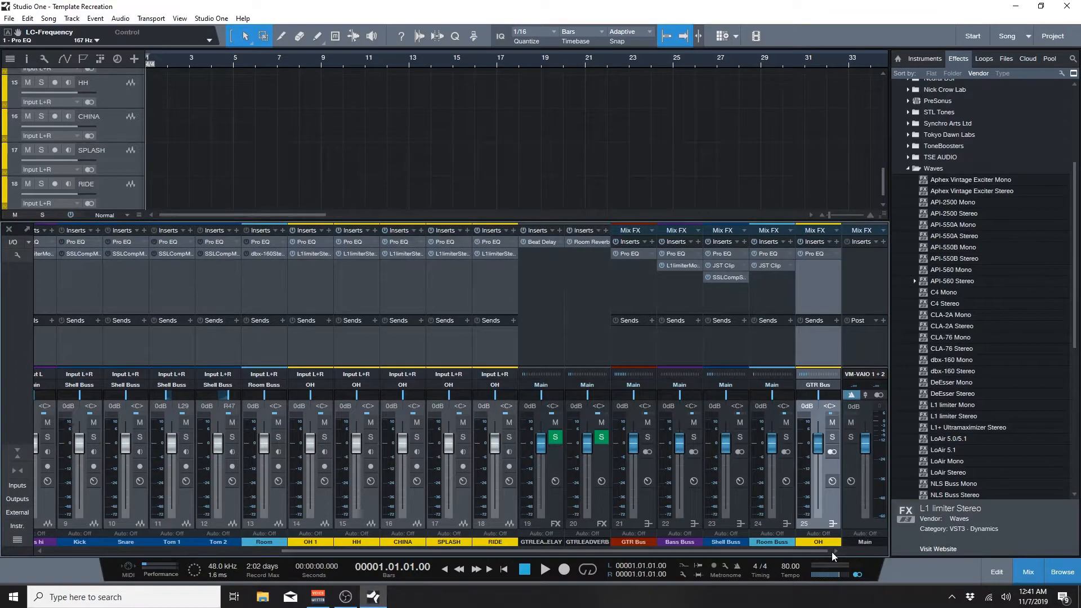
Step: Add five green mono audio tracks named Main Vox below the RIDE track
left_click(1034, 572)
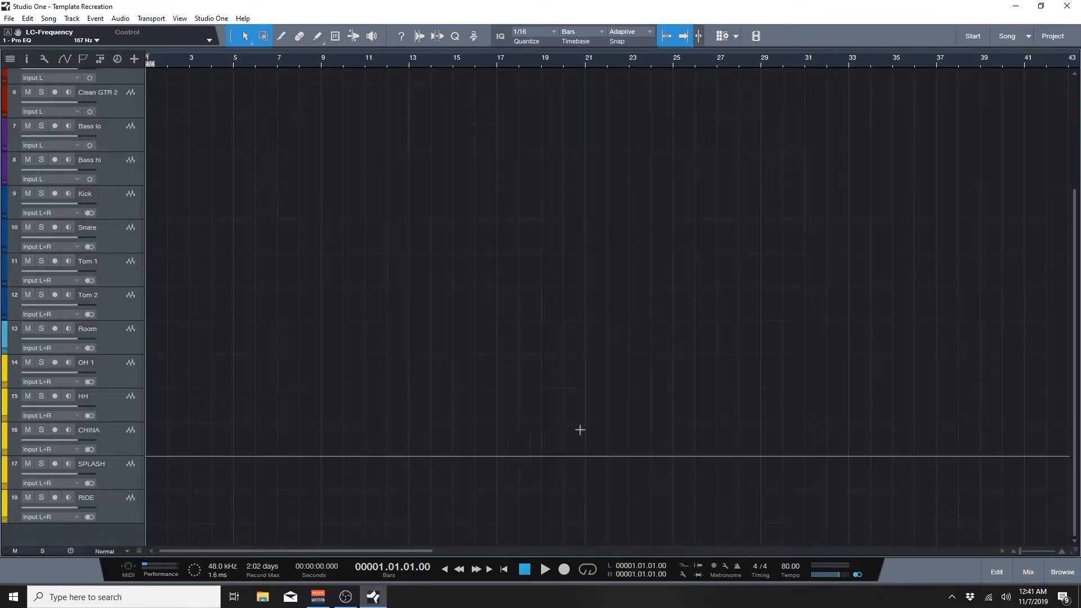
double_click(121, 525)
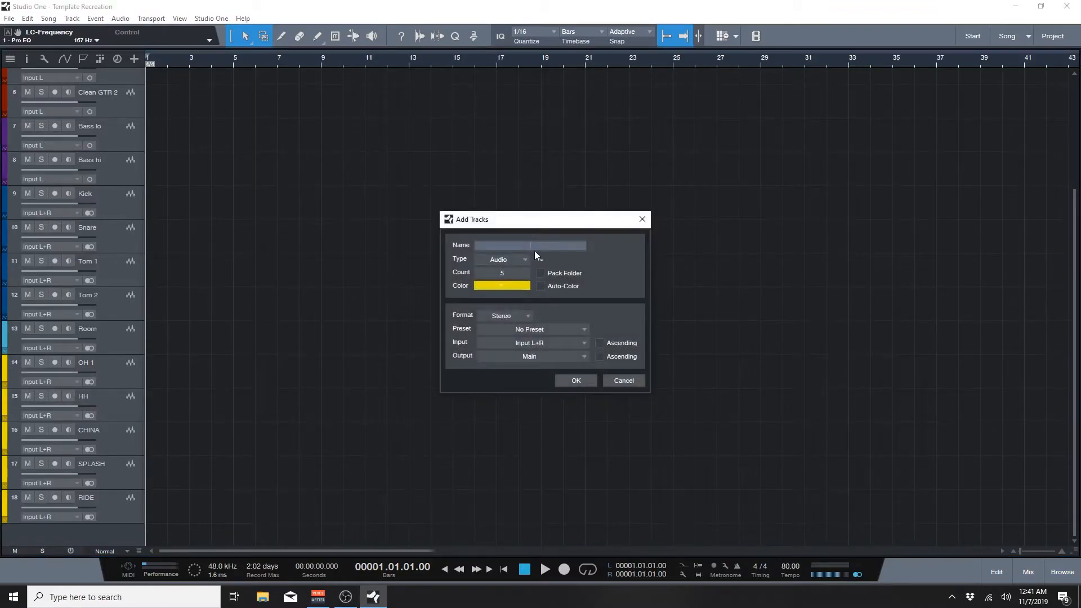
type("Vox")
key("BackSpace")
key("BackSpace")
type("ain")
left_click(509, 286)
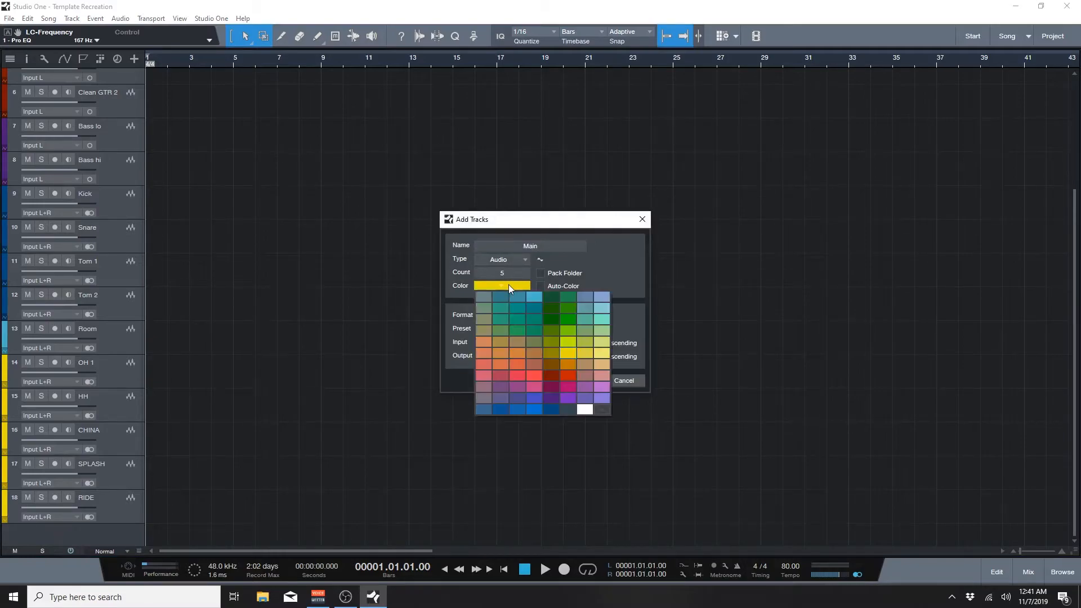
left_click(548, 320)
left_click(517, 318)
left_click(522, 324)
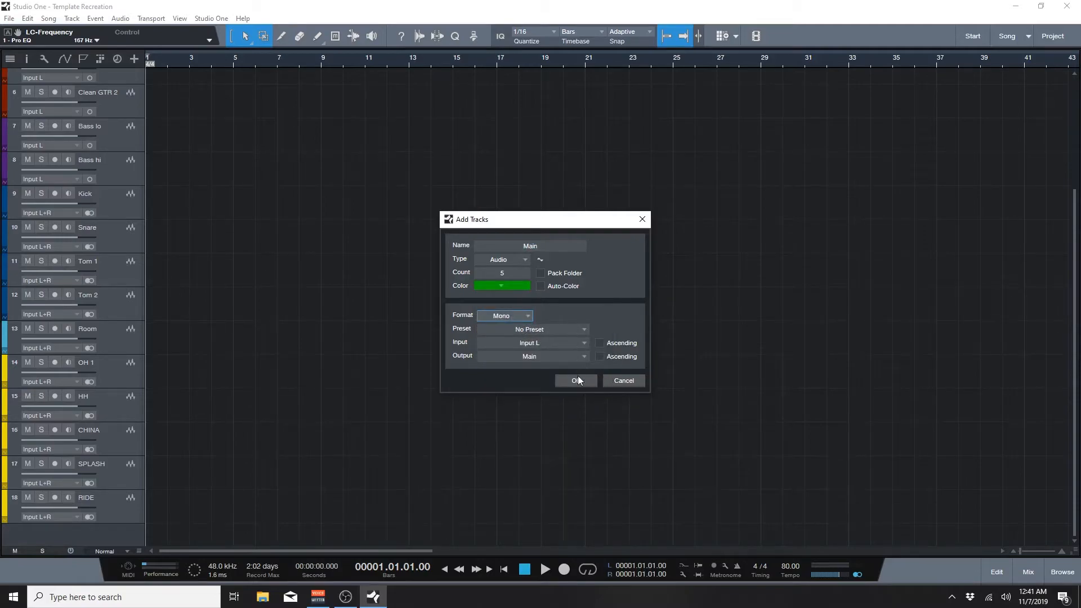
double_click(552, 245)
type("Vox")
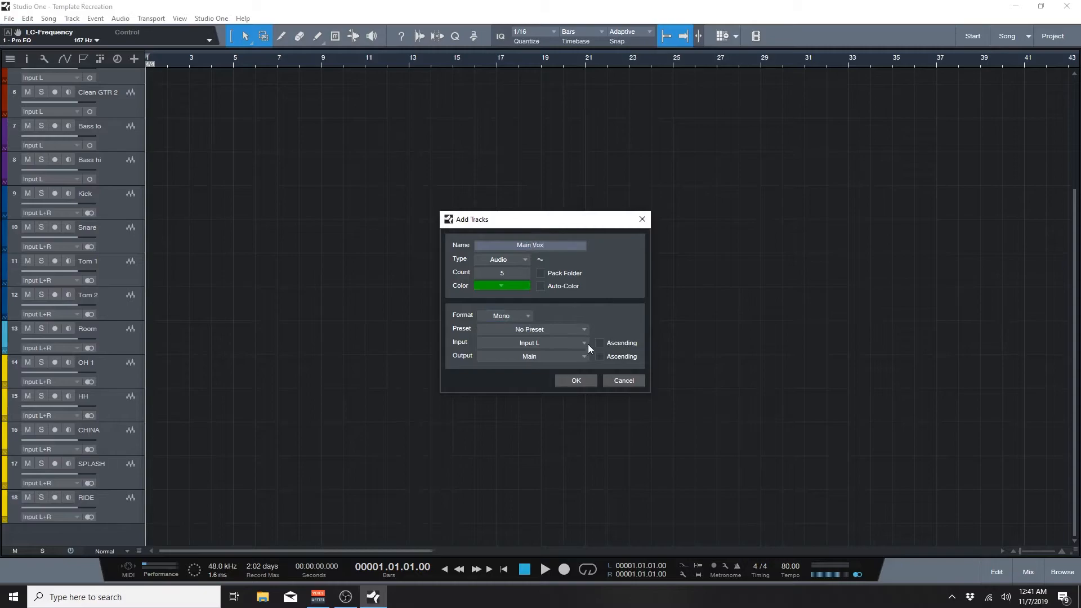
left_click(576, 381)
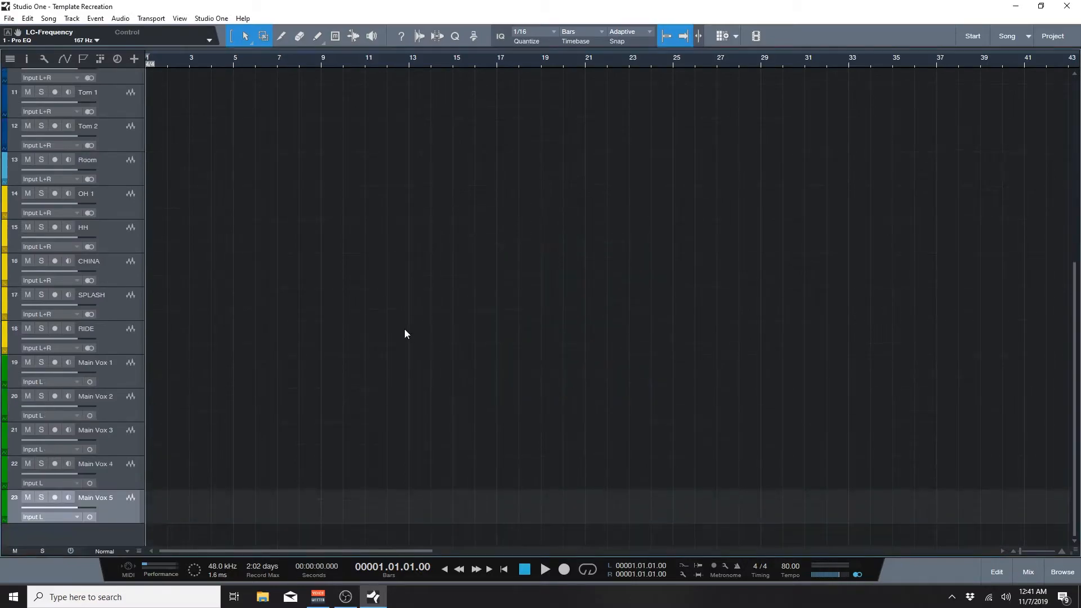
Step: Add five mono audio tracks named BG Vox in dark green below the Main Vox tracks
double_click(114, 535)
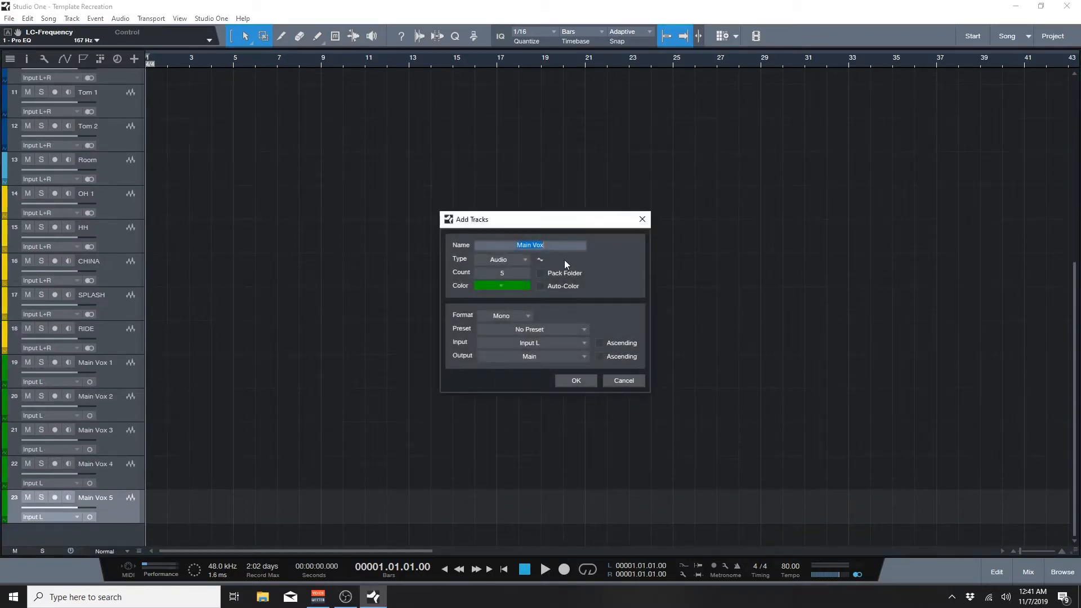
type("BG Vox")
left_click(518, 286)
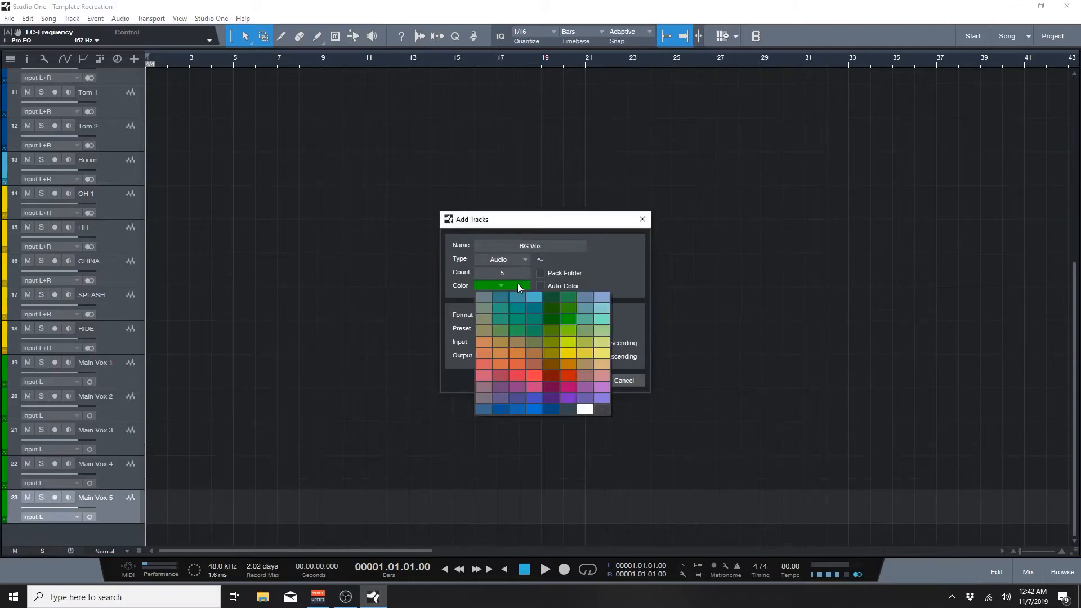
left_click(553, 320)
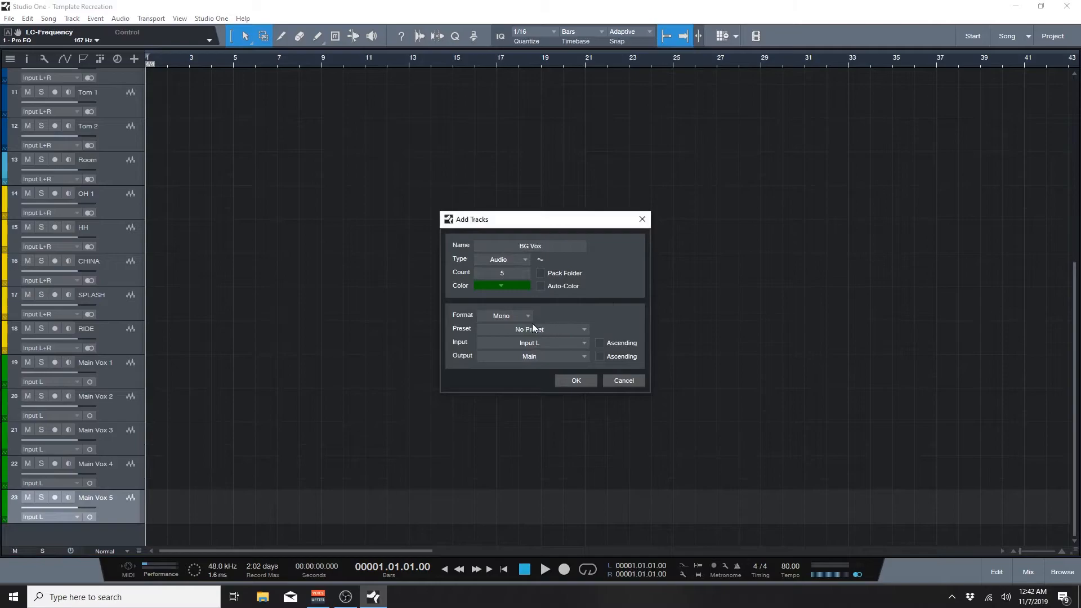
left_click(569, 379)
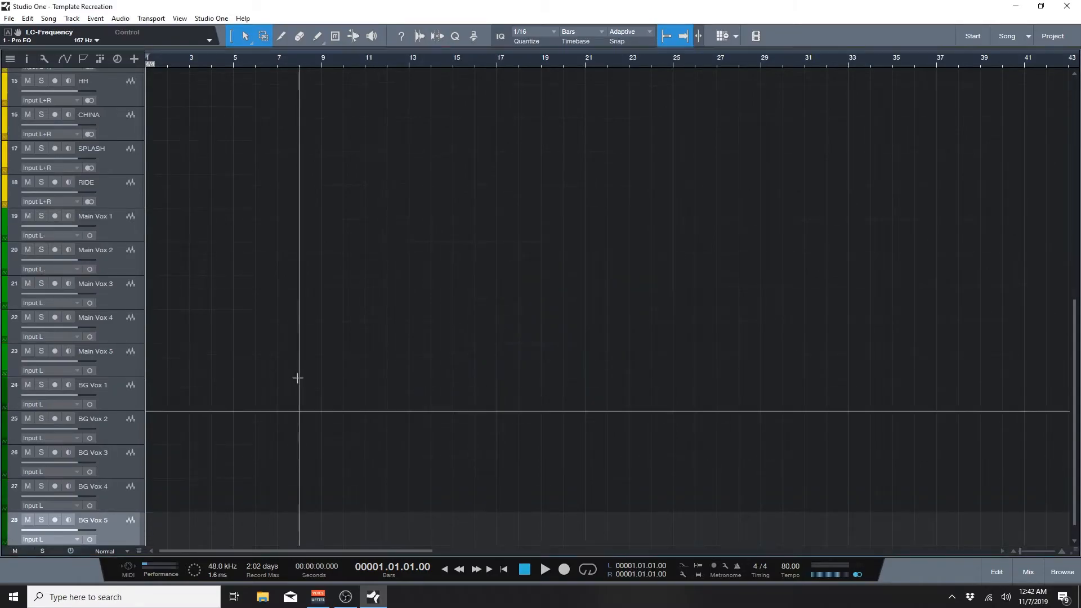
Step: Show the Main Vox 1 channel in the mixer and save the song
left_click(117, 207)
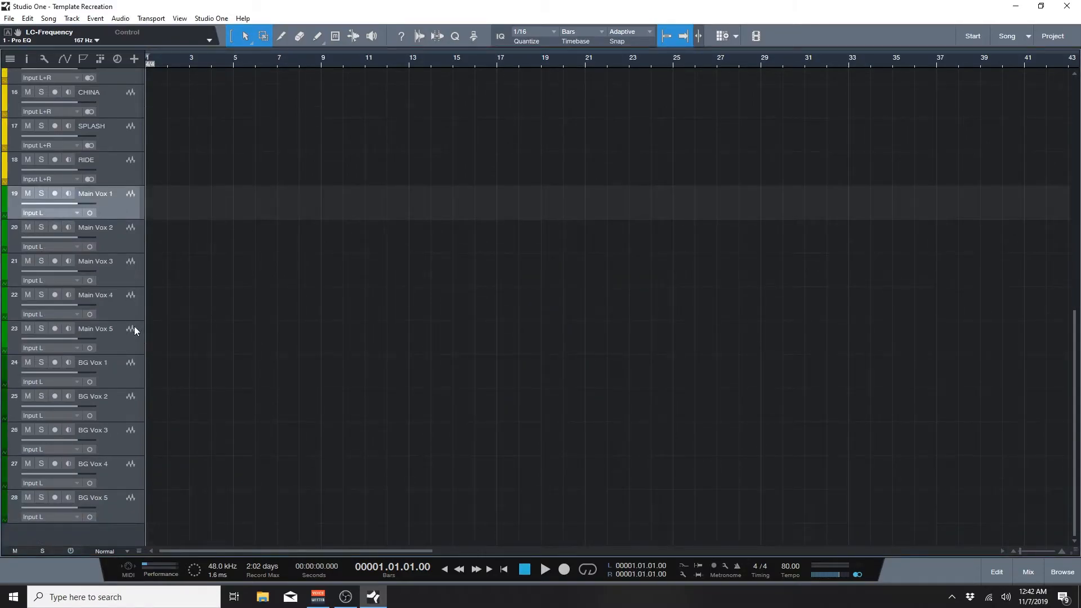
left_click(1028, 572)
left_click_drag(643, 549, 805, 563)
key("ctrl+s")
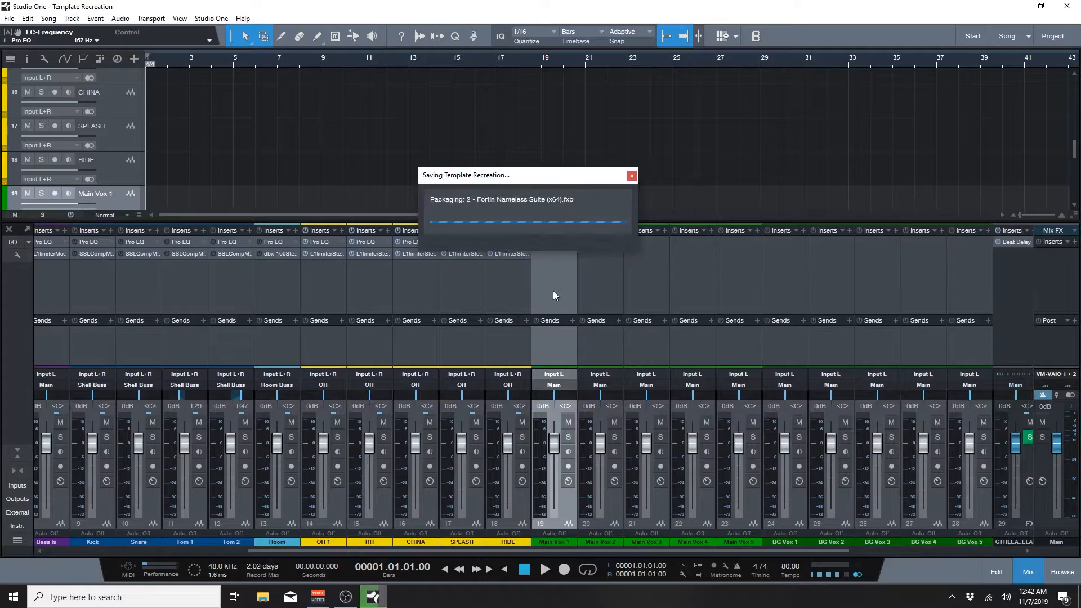
Step: Copy RIDE's Pro EQ onto Main Vox 1, set its low cut to about 105 Hz, and save the song
left_click_drag(509, 241, 546, 254)
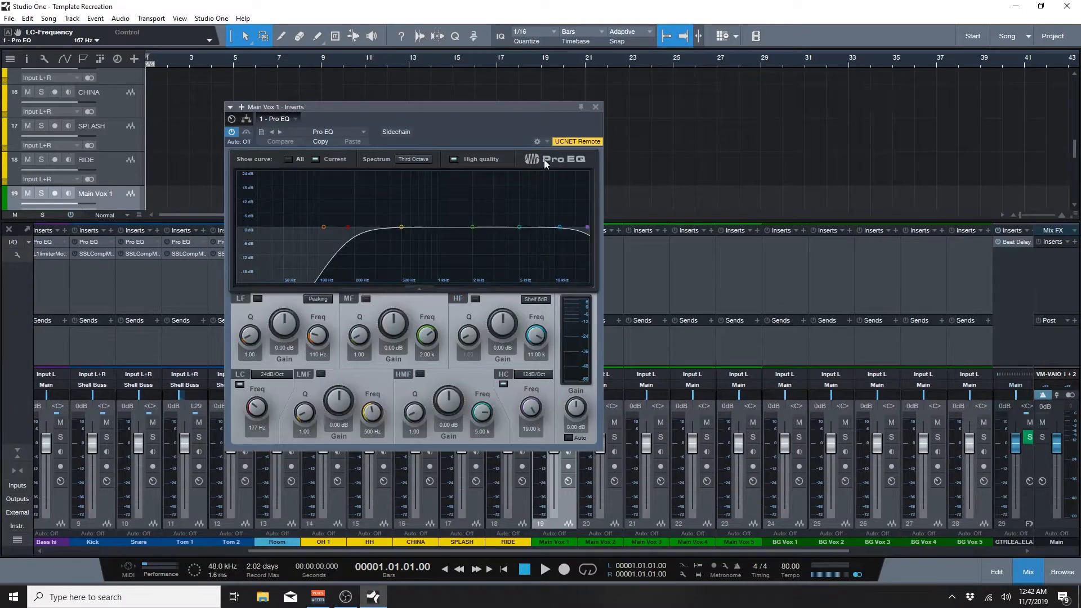
left_click(336, 134)
left_click(338, 136)
mouse_move(324, 228)
left_mouse_down()
mouse_move(272, 230)
mouse_move(333, 228)
mouse_move(322, 227)
left_mouse_up()
left_click(597, 106)
key("ctrl+s")
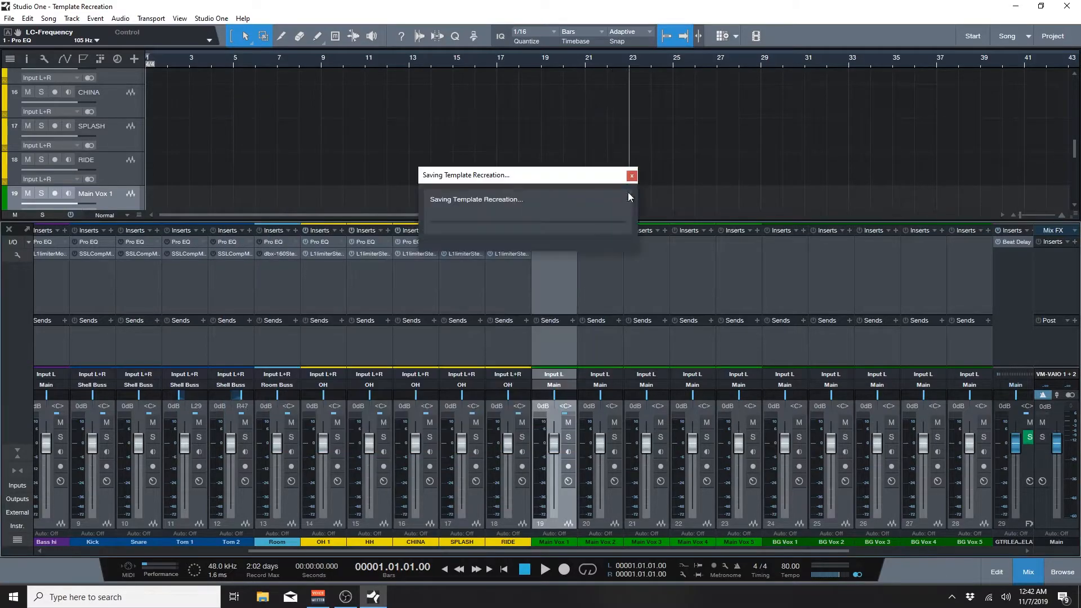
Step: Insert the Joey Sturgis Tones Gain Reduction plug-in after the Pro EQ on Main Vox 1
left_click(1063, 572)
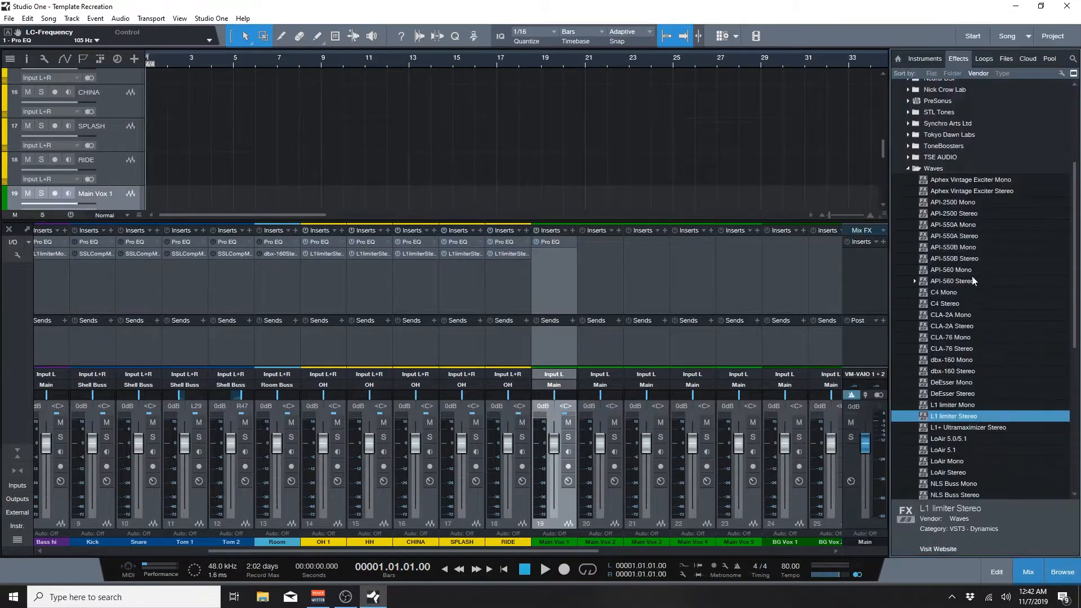
left_click(939, 170)
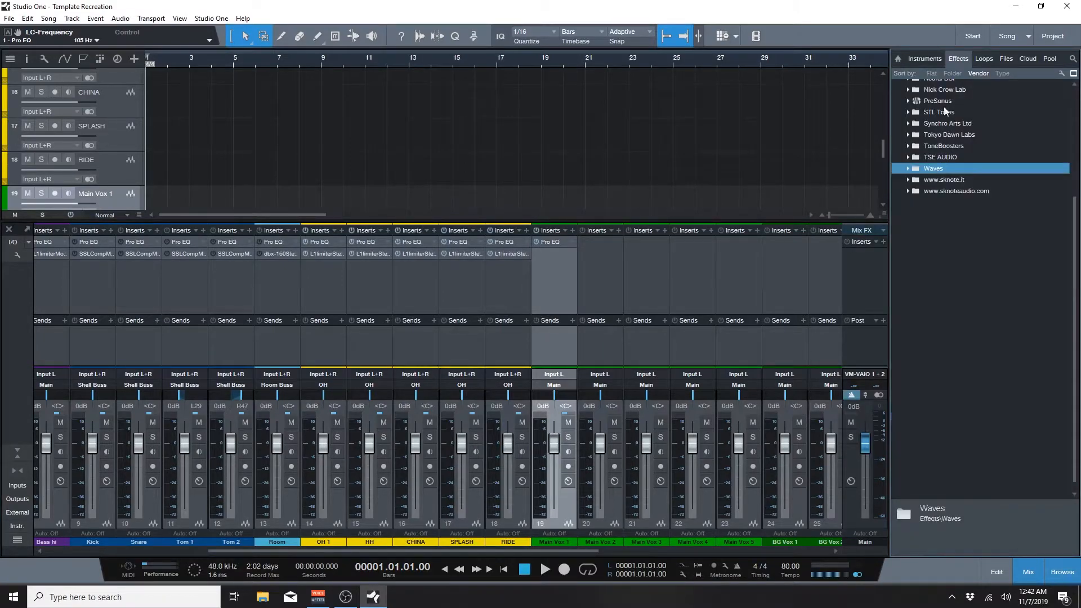
scroll(943, 110, "up", 5)
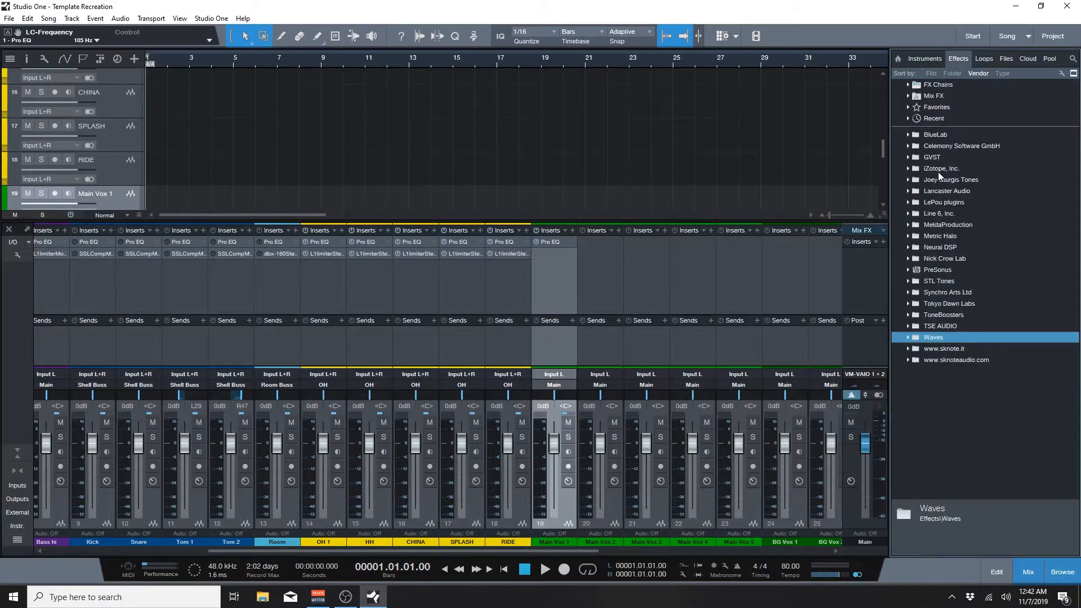
double_click(939, 177)
left_click(951, 195)
left_click_drag(951, 195, 556, 258)
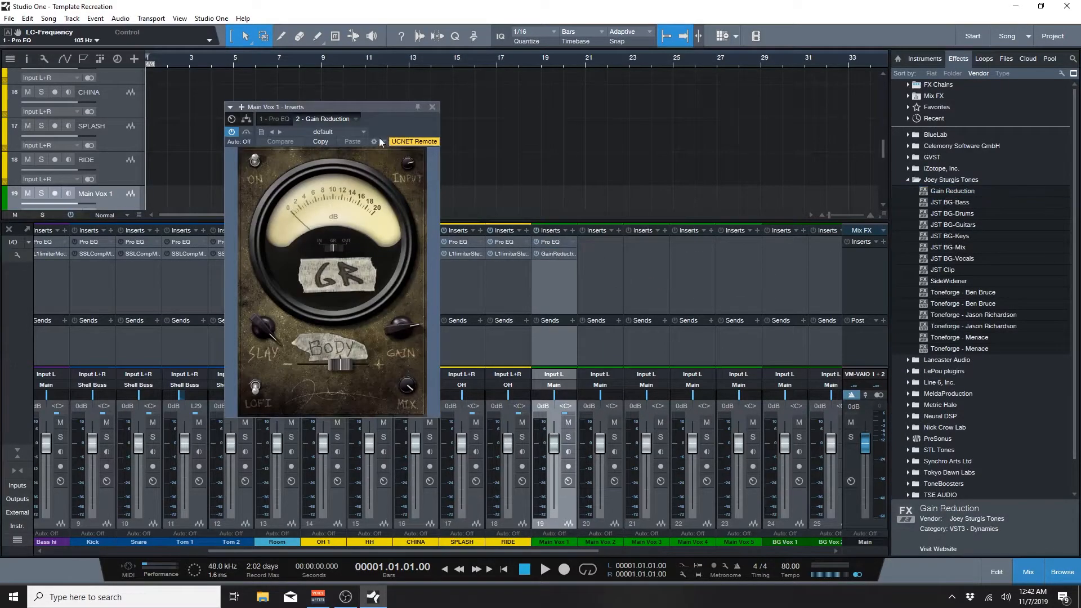
left_click(431, 106)
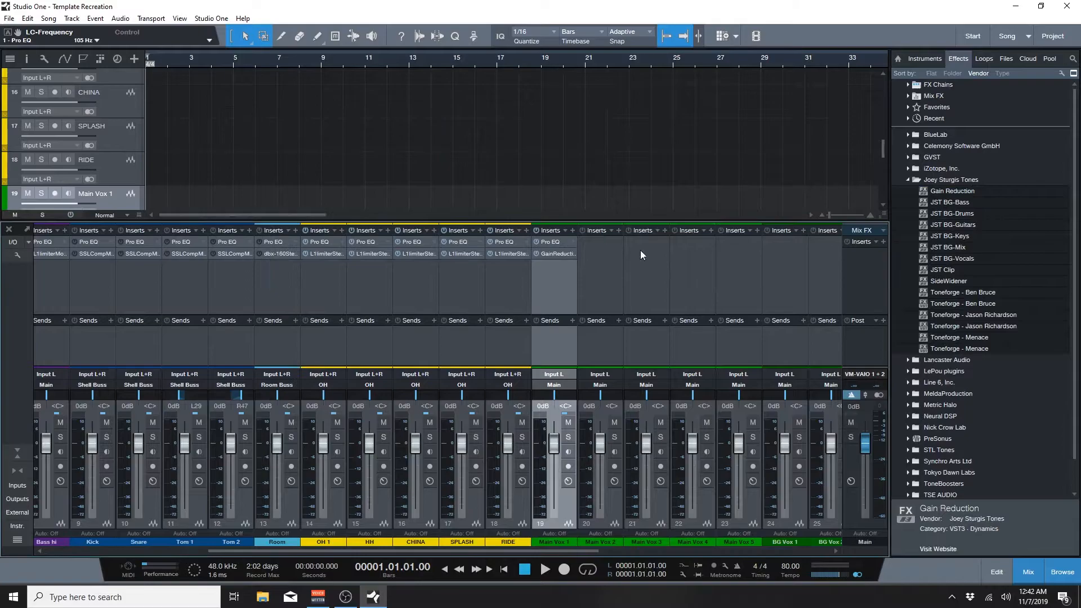
Step: Copy Main Vox 1's insert effects onto Main Vox 2 through Main Vox 5 and save the song
left_click(601, 249)
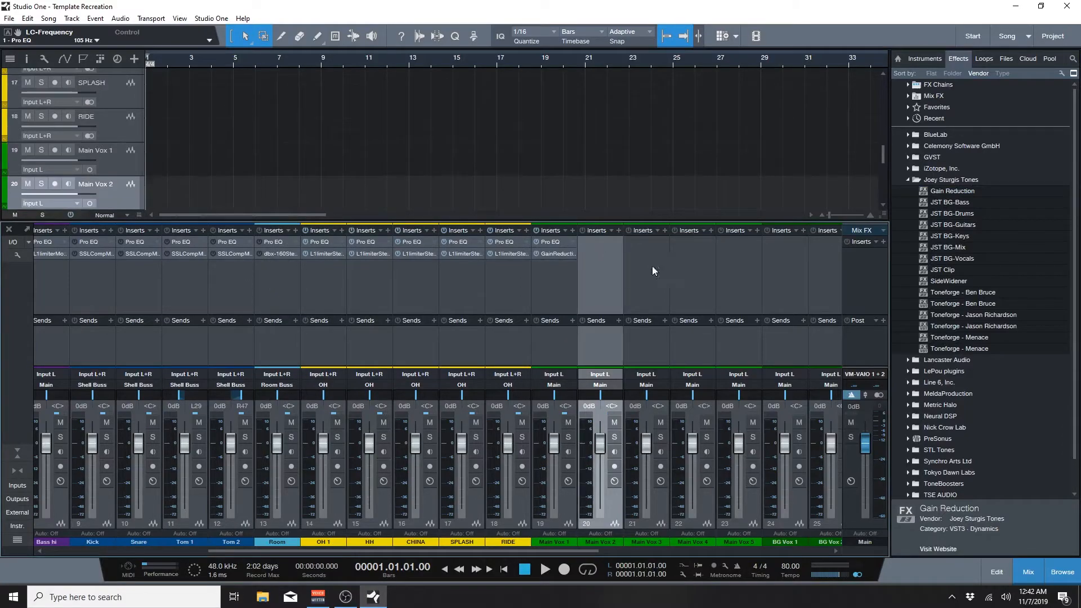
left_click(742, 264, "shift")
left_click_drag(553, 232, 590, 243)
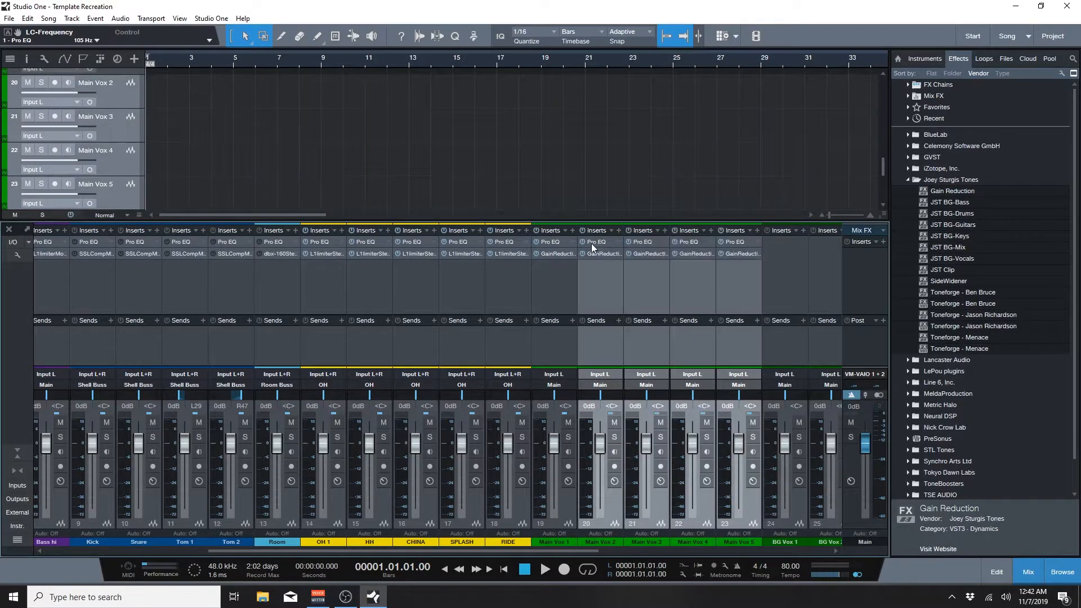
left_click(557, 269)
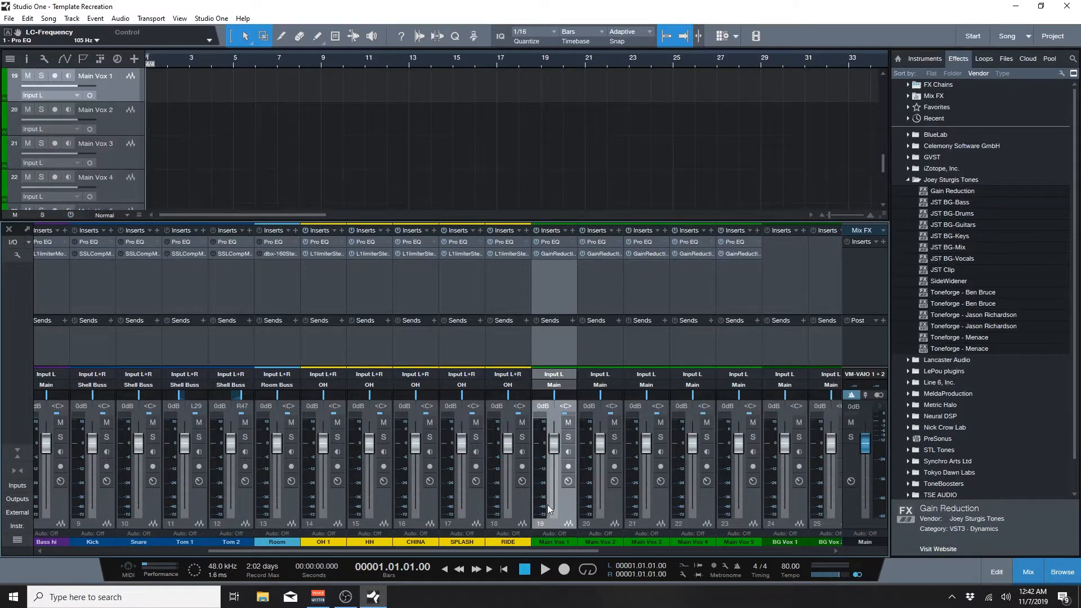
left_click(617, 271)
left_click(754, 277)
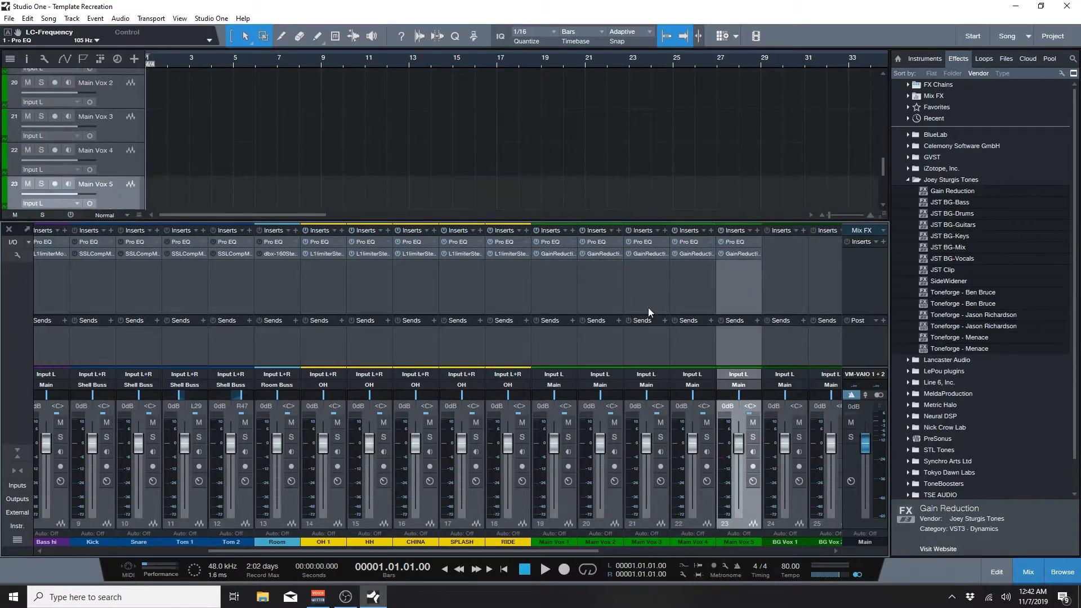
key("ctrl+s")
Step: Add the PreSonus Room Reverb as a send effect on Main Vox 1 with the Factory Hall preset
double_click(967, 178)
double_click(941, 271)
scroll(972, 336, "down", 15)
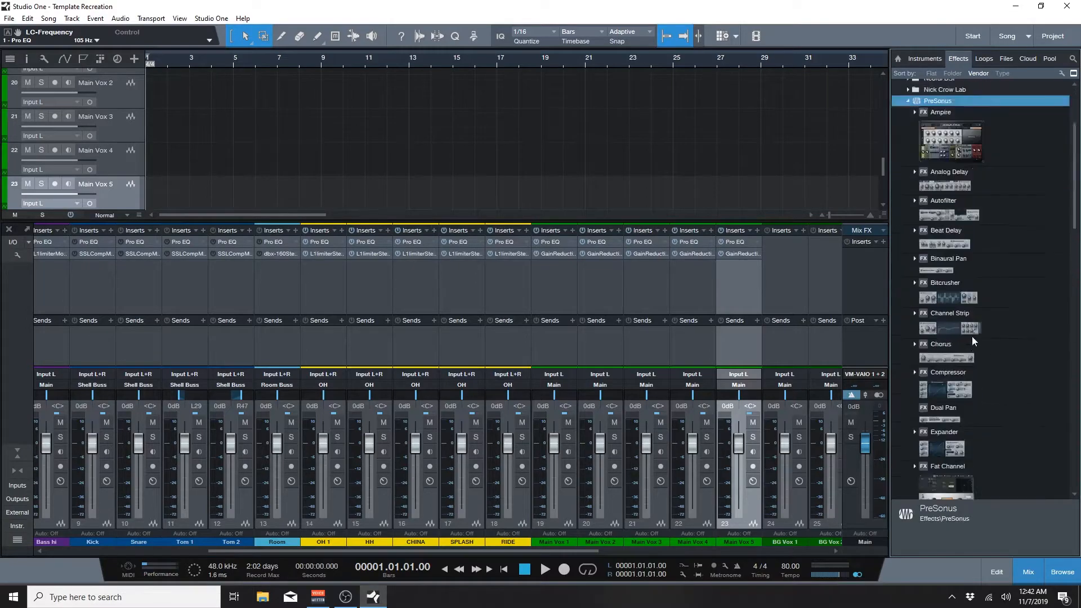
scroll(941, 393, "down", 5)
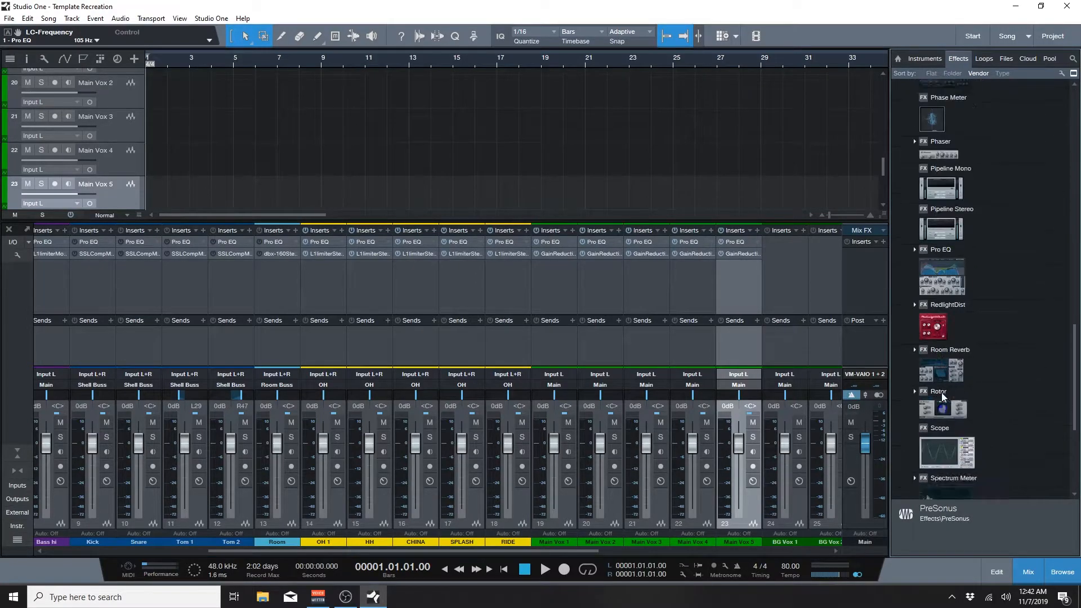
scroll(941, 394, "up", 3)
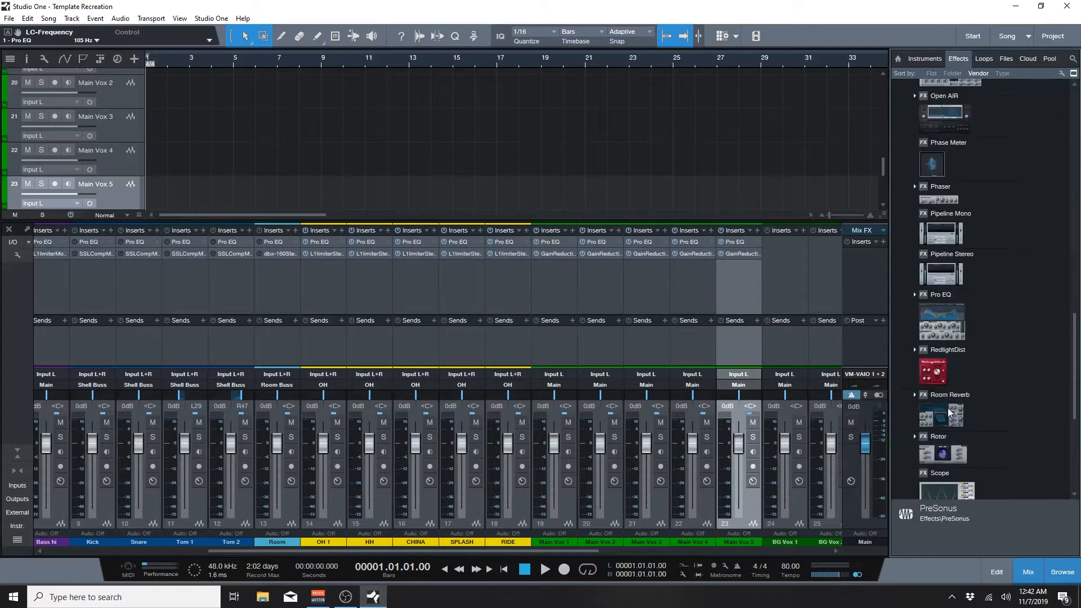
left_click_drag(945, 418, 561, 352)
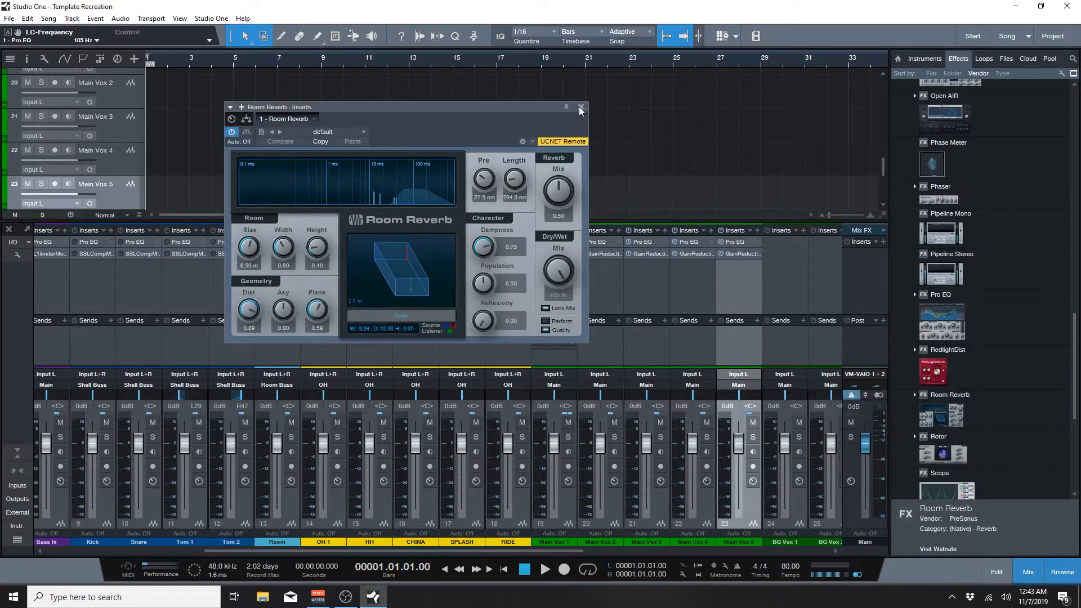
left_click(363, 132)
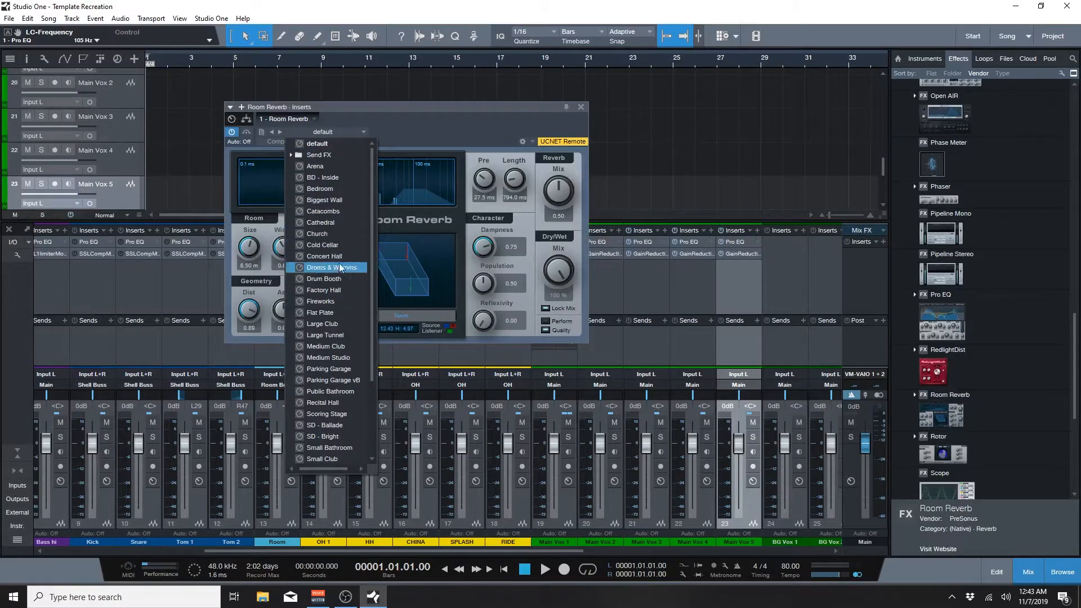
left_click(337, 288)
left_click(580, 106)
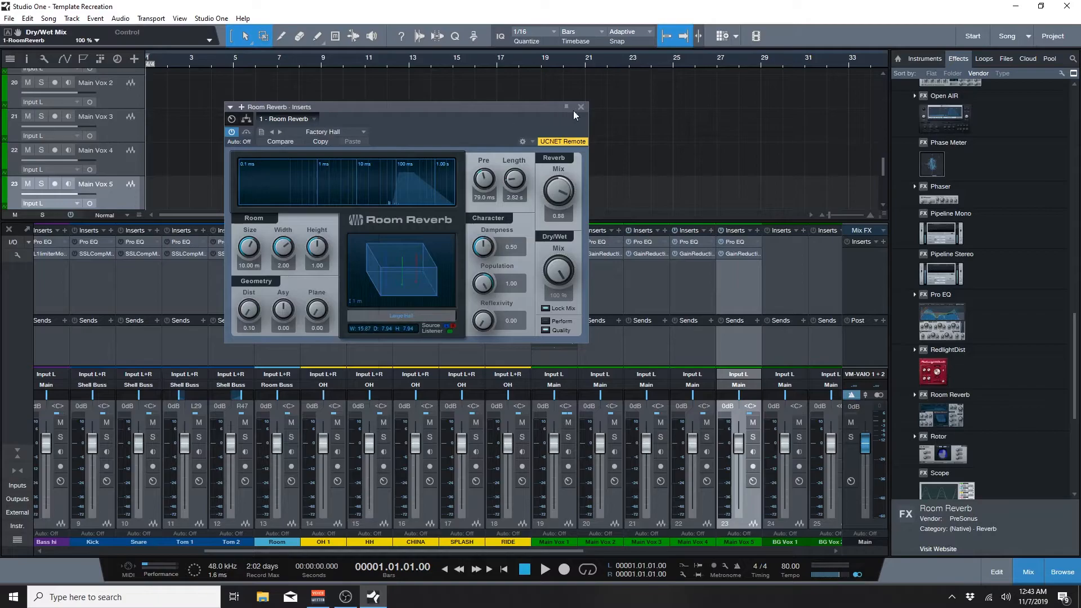
left_click(580, 107)
Step: Copy Main Vox 1's Room Reverb send onto Main Vox 2 through Main Vox 5
left_click_drag(499, 551, 636, 567)
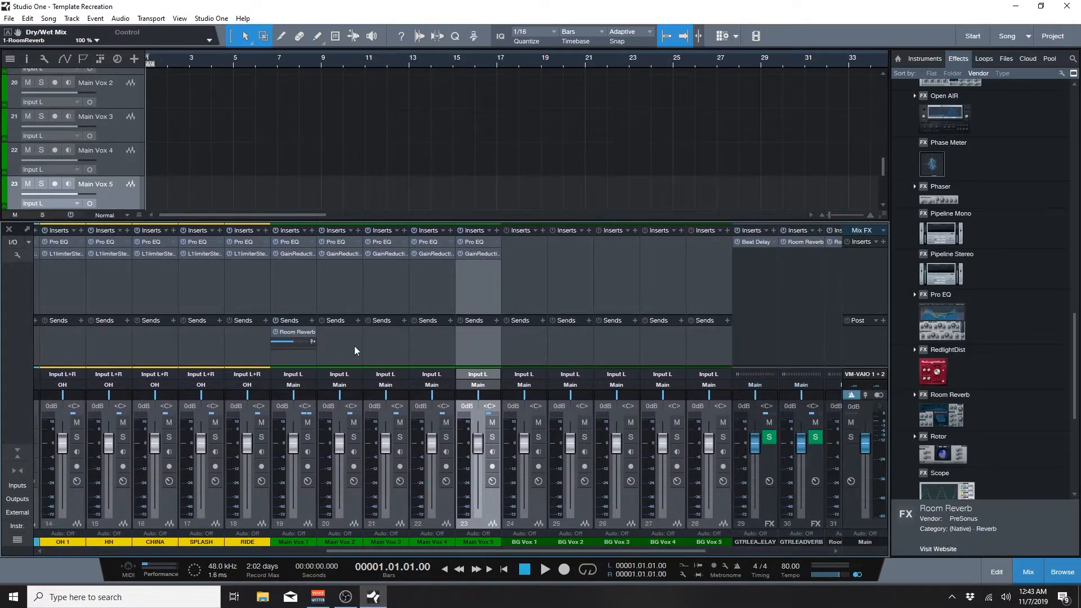
left_click(353, 346)
left_click(438, 343, "shift")
left_click_drag(301, 332, 329, 340)
Step: Rename the new Room Reverb effect channel to Main Vox Verb
left_click_drag(664, 554, 825, 556)
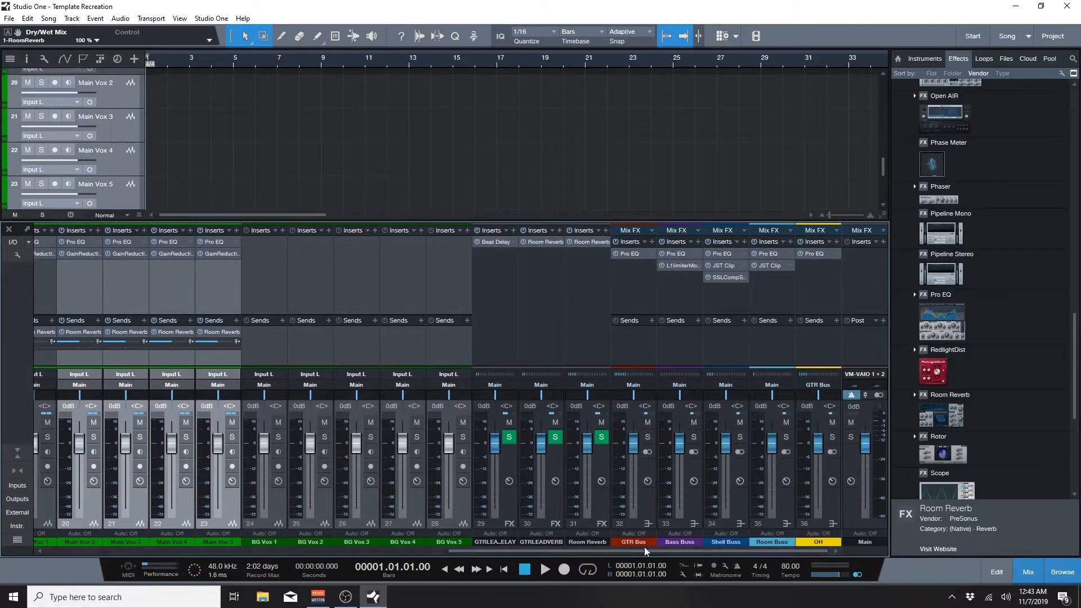
double_click(587, 542)
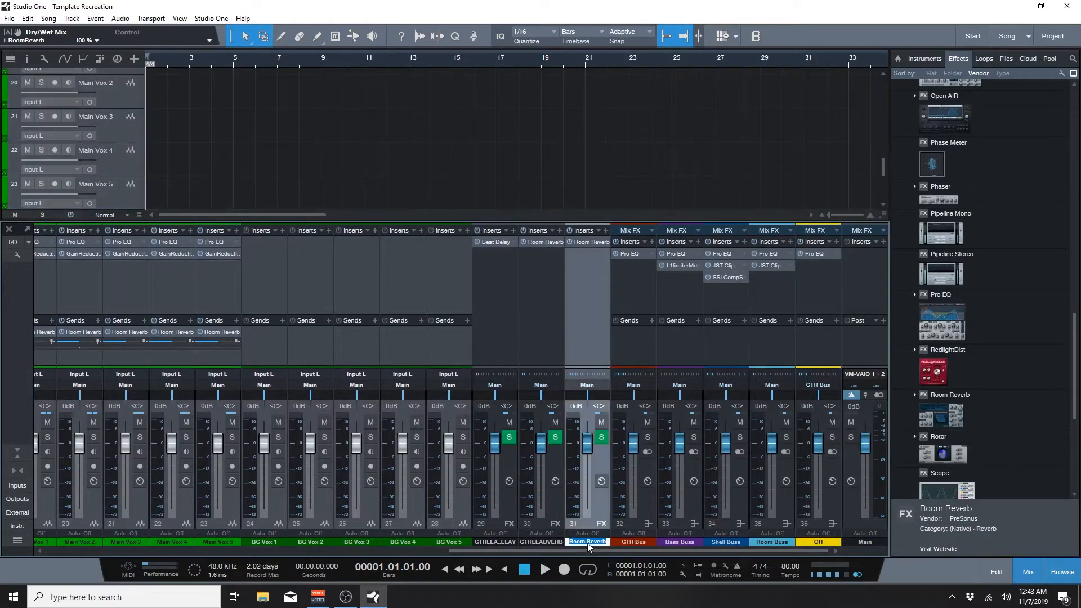
type("MKain")
key("BackSpace")
key("BackSpace")
key("BackSpace")
key("BackSpace")
type("ain Vox Verb")
key("Return")
Step: Copy the insert effects of Main Vox 5 onto BG Vox 1 through BG Vox 5
left_click(266, 286)
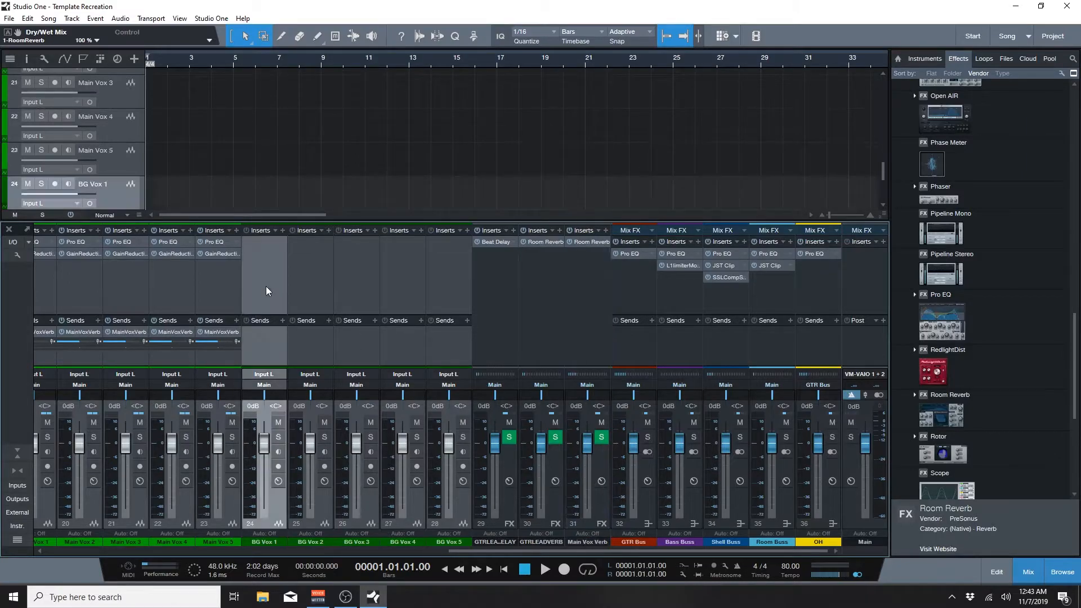
left_click(443, 269, "shift")
left_click_drag(220, 233, 258, 247)
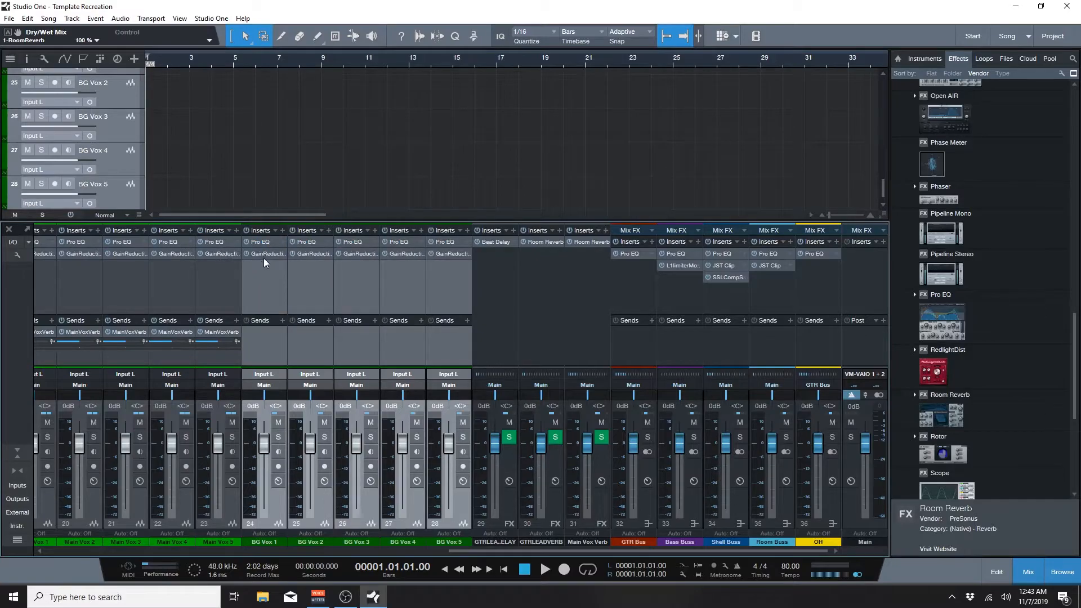
Step: Save the song and add the PreSonus Room Reverb as a send effect on BG Vox 1
left_click(264, 265)
left_click(234, 273)
left_click(255, 280)
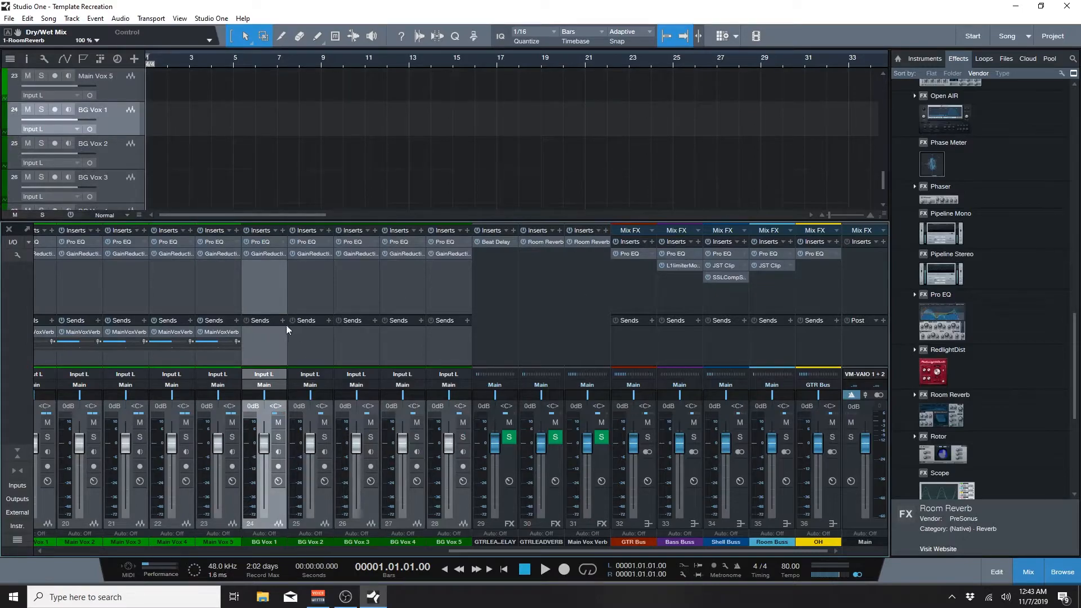
key("ctrl+s")
left_click(232, 335)
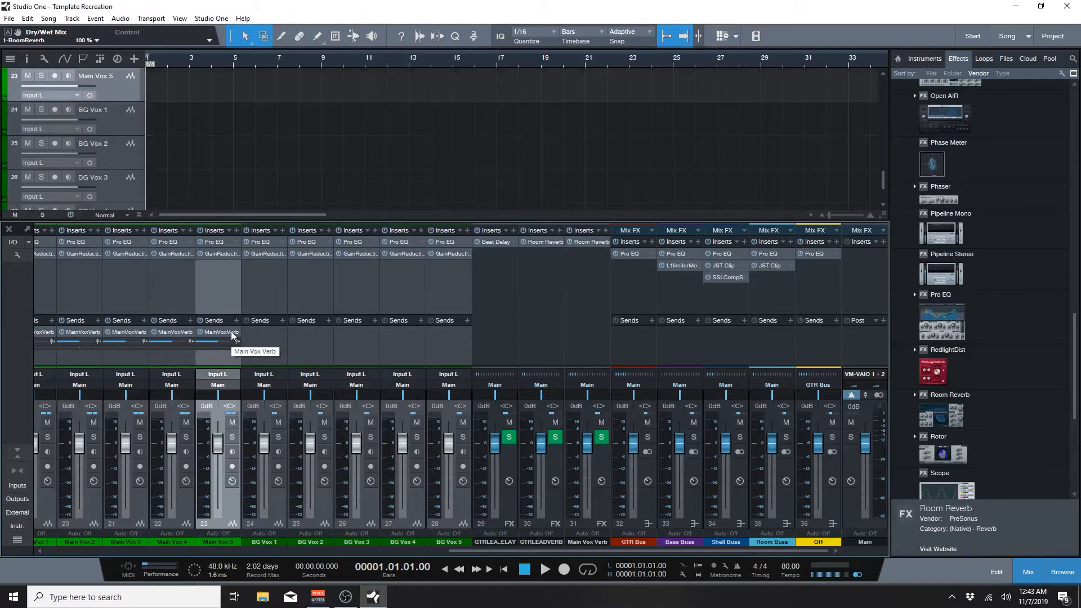
left_click(266, 336)
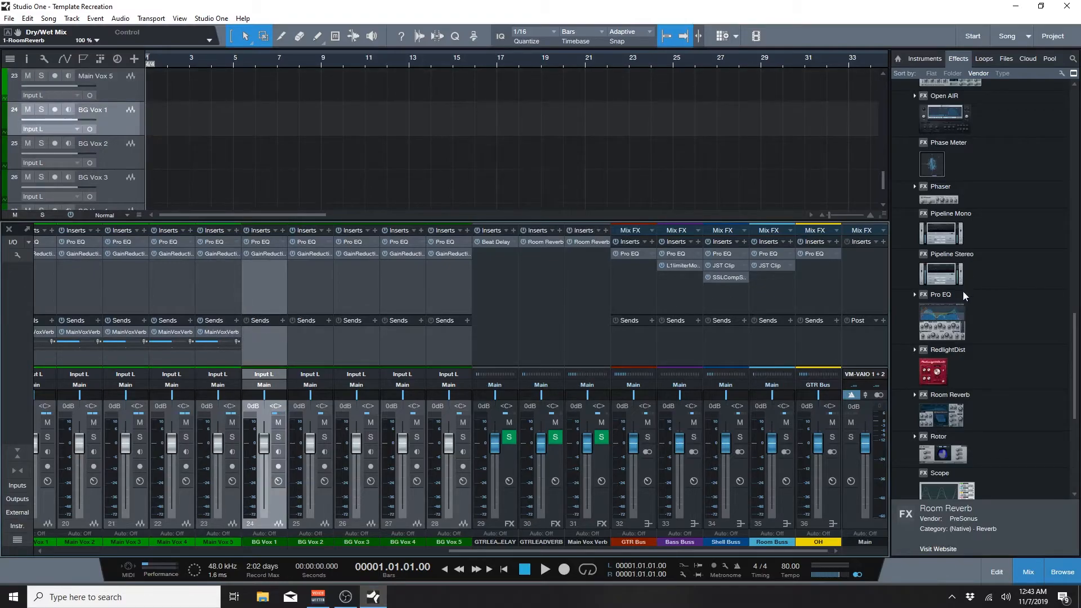
left_click_drag(948, 409, 268, 353)
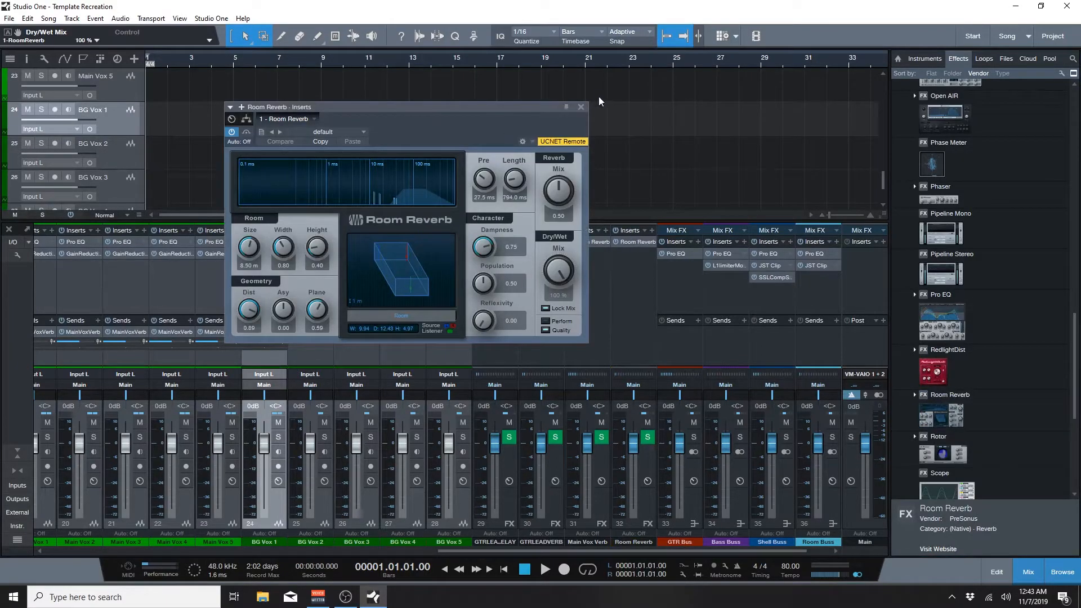
left_click(580, 107)
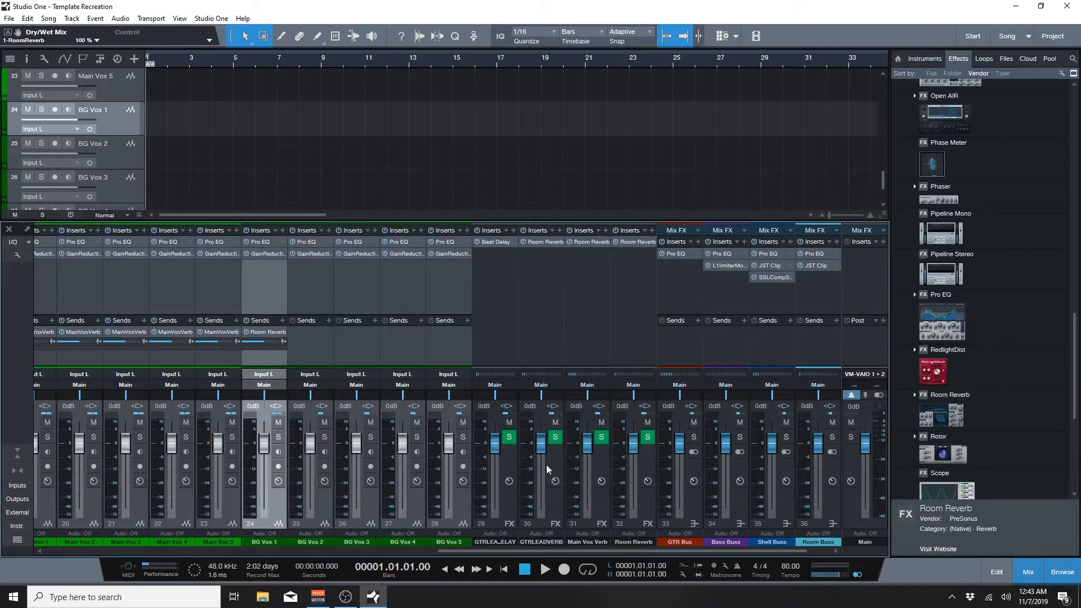
Step: Copy BG Vox 1's Room Reverb send onto BG Vox 2 through BG Vox 5
left_click(447, 361)
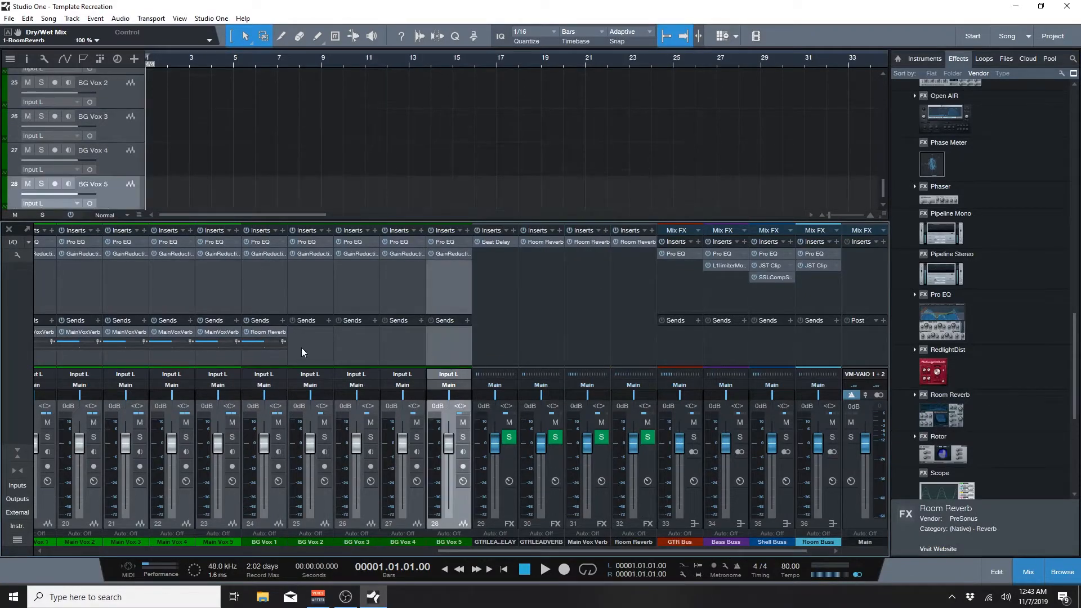
left_click(290, 342, "shift")
left_click_drag(270, 331, 307, 342)
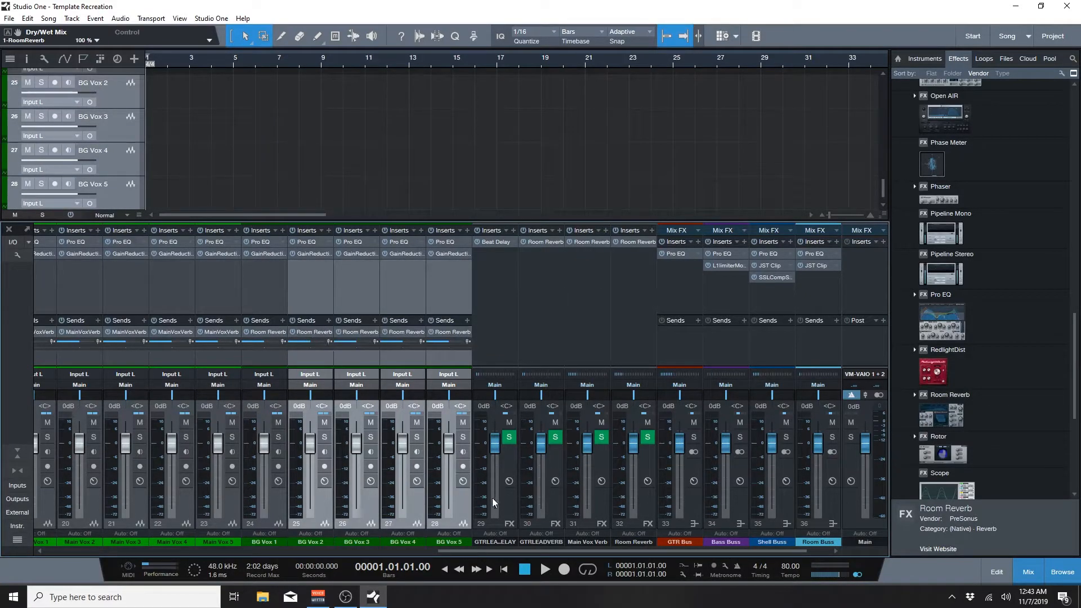
Step: Rename the new Room Reverb effect channel to BG Vox Verb and save the song
left_click_drag(518, 553, 641, 562)
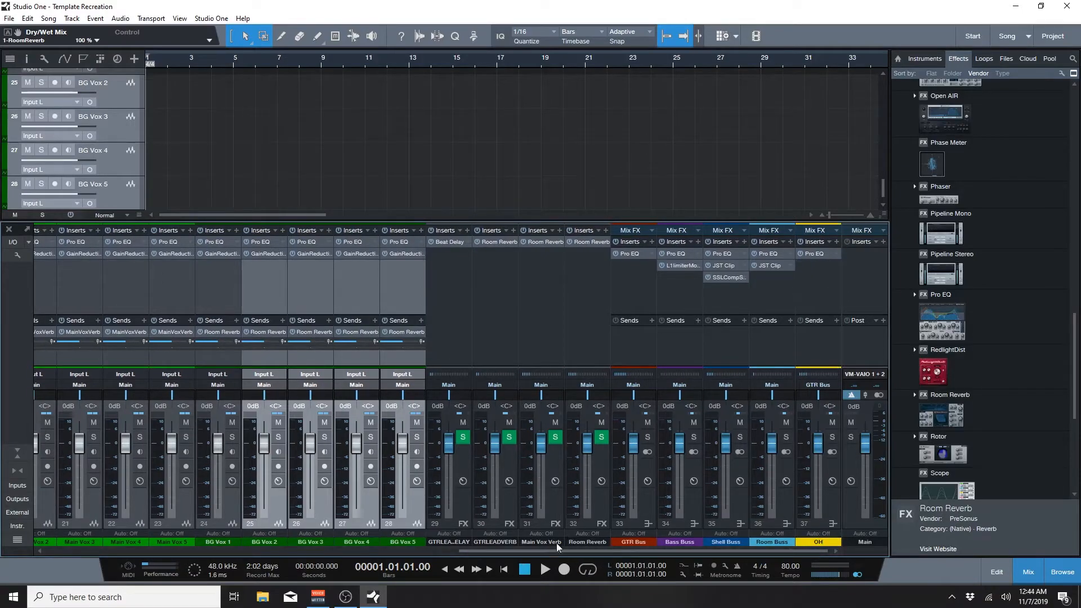
double_click(588, 542)
type("BG Vox Verb")
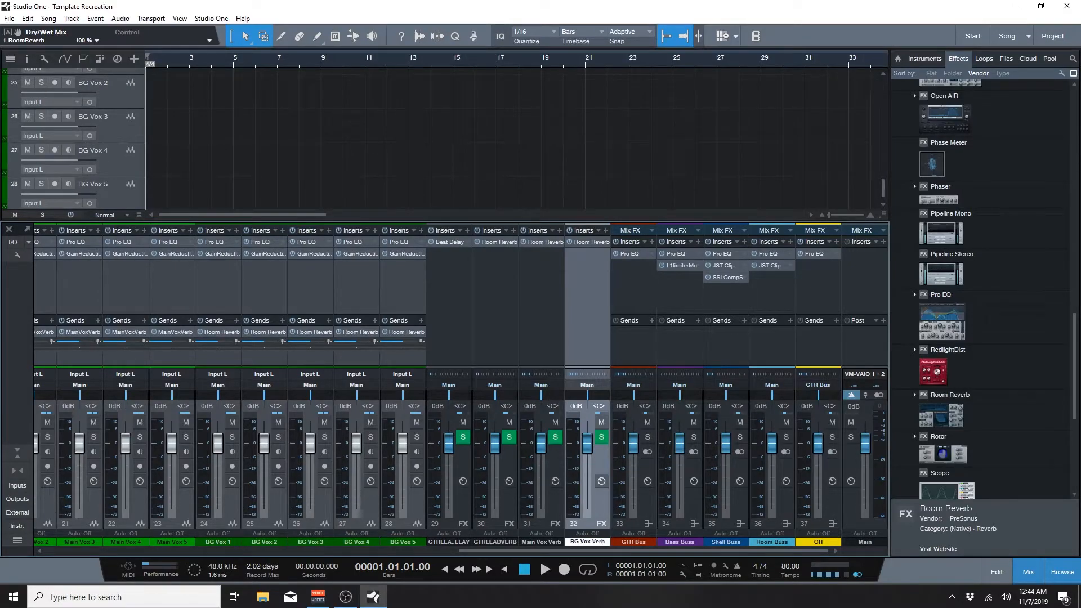
key("Return")
left_click(558, 316)
left_click(577, 319)
left_click(558, 321)
key("ctrl+s")
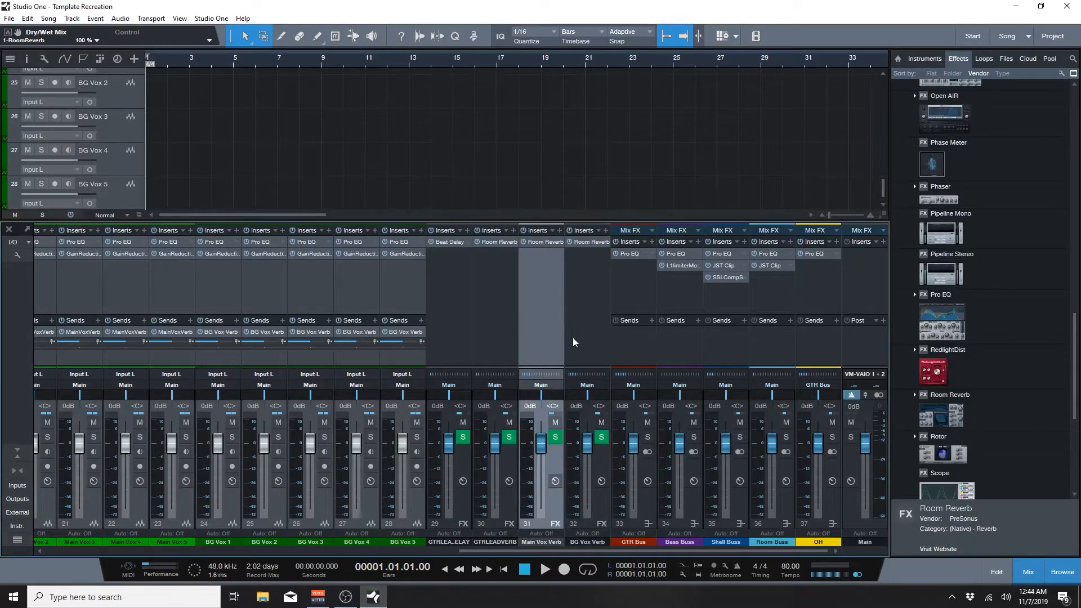
left_click(585, 320)
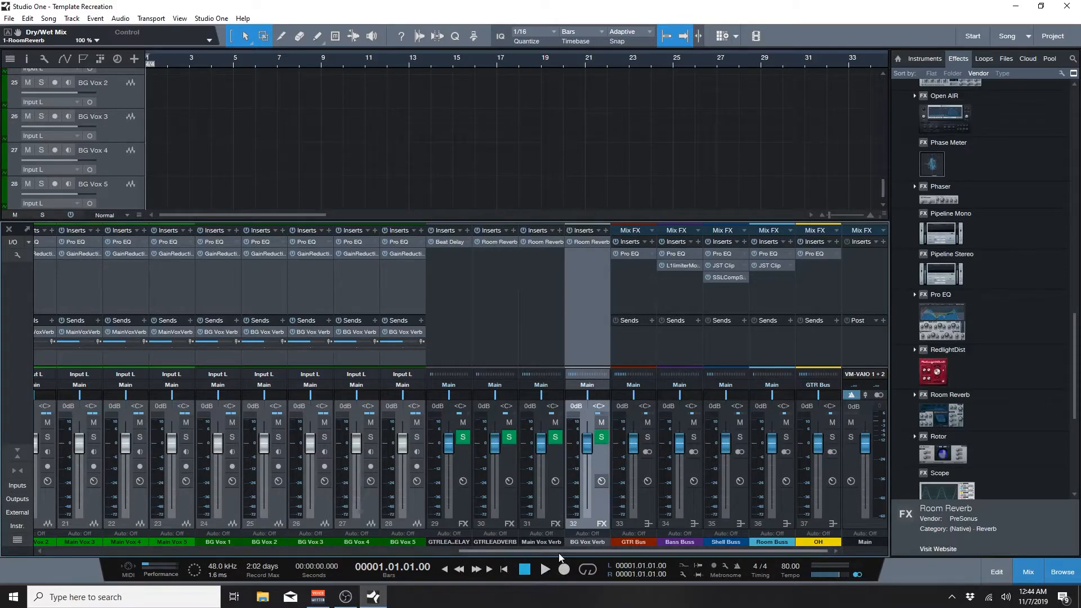
Step: Add a bus for Main Vox 1 through Main Vox 5, named Main Vox Bus and colored green
left_click_drag(559, 553, 489, 551)
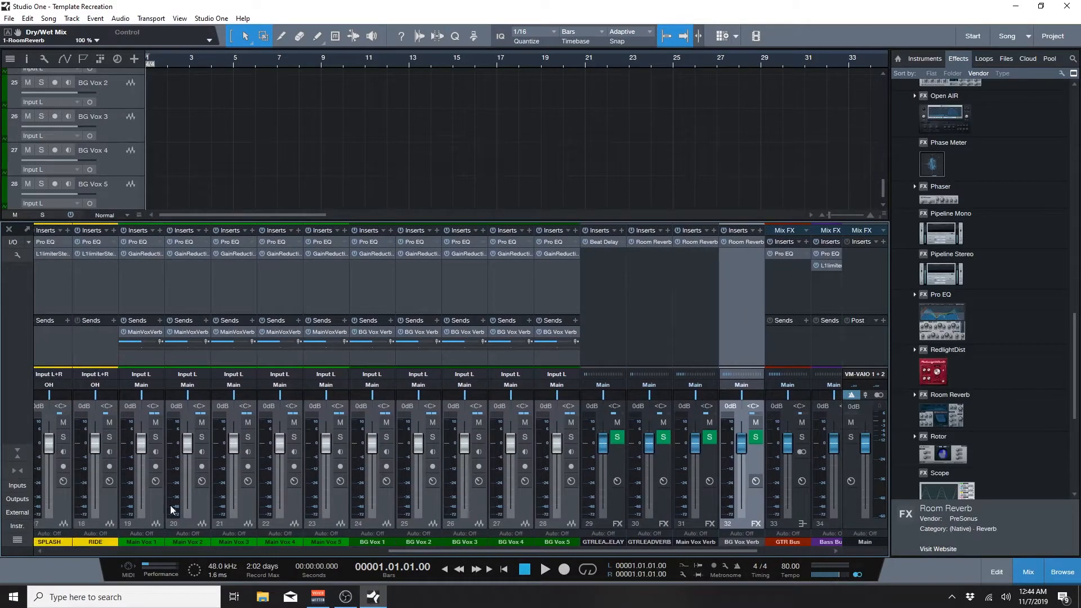
left_click(148, 507)
left_click(337, 508, "shift")
right_click(338, 508)
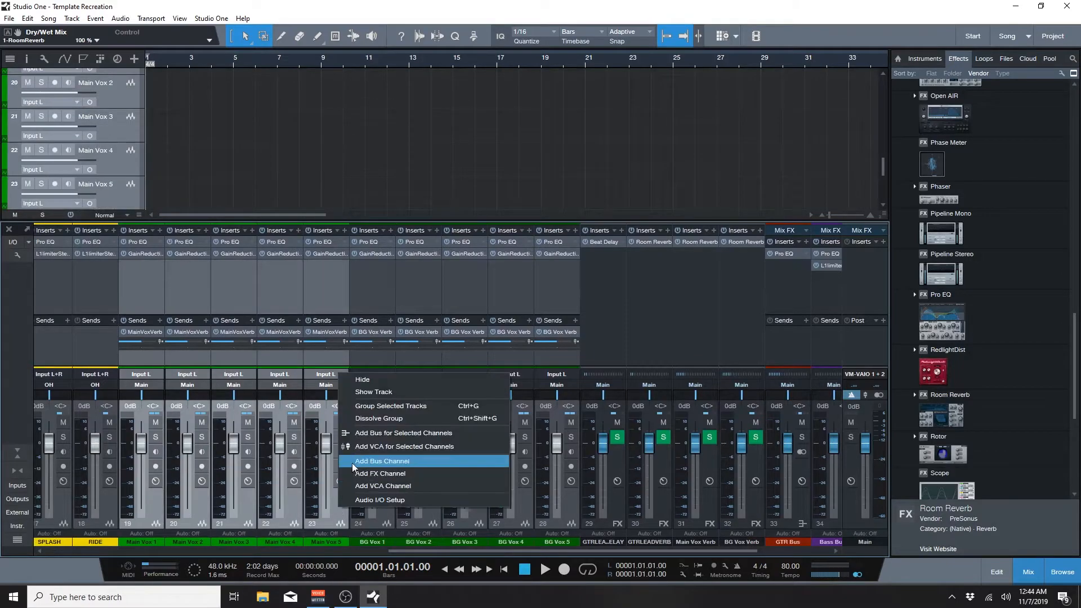
left_click(379, 434)
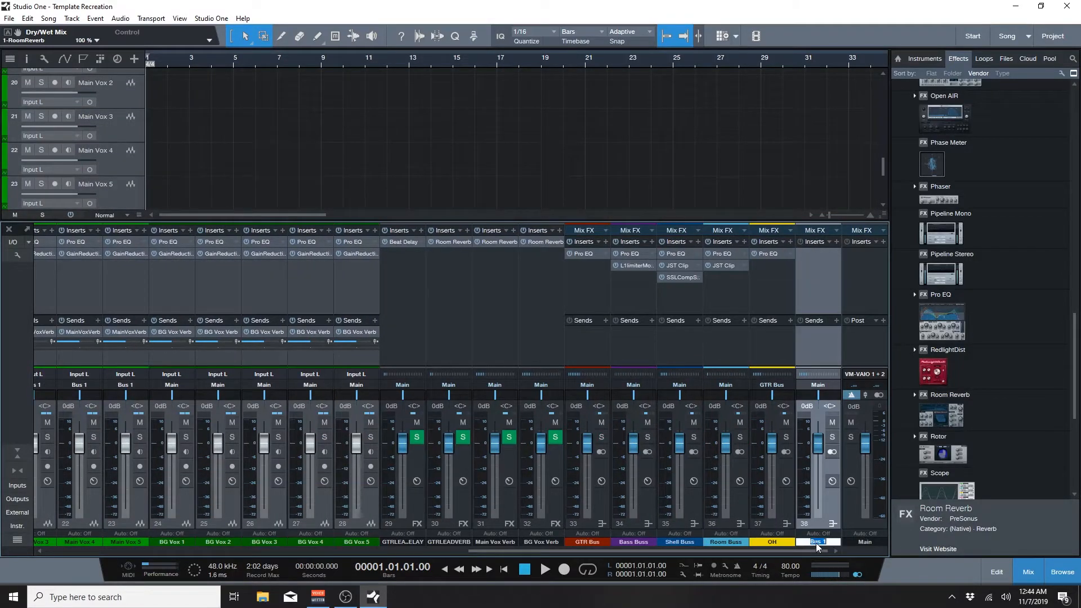
type("Main Vox Bus")
key("Return")
left_click(826, 543)
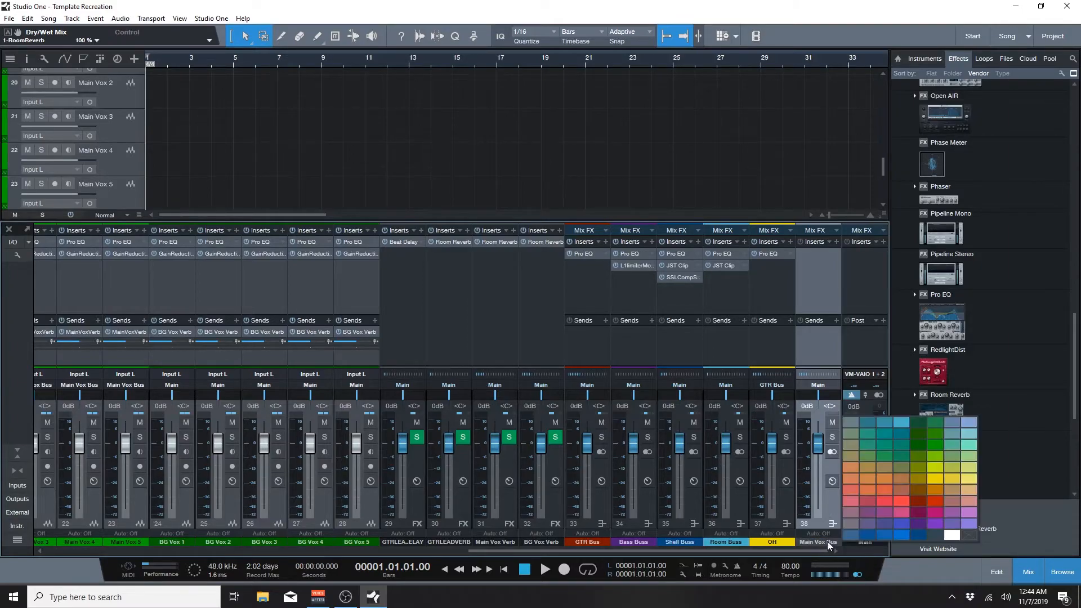
left_click(910, 460)
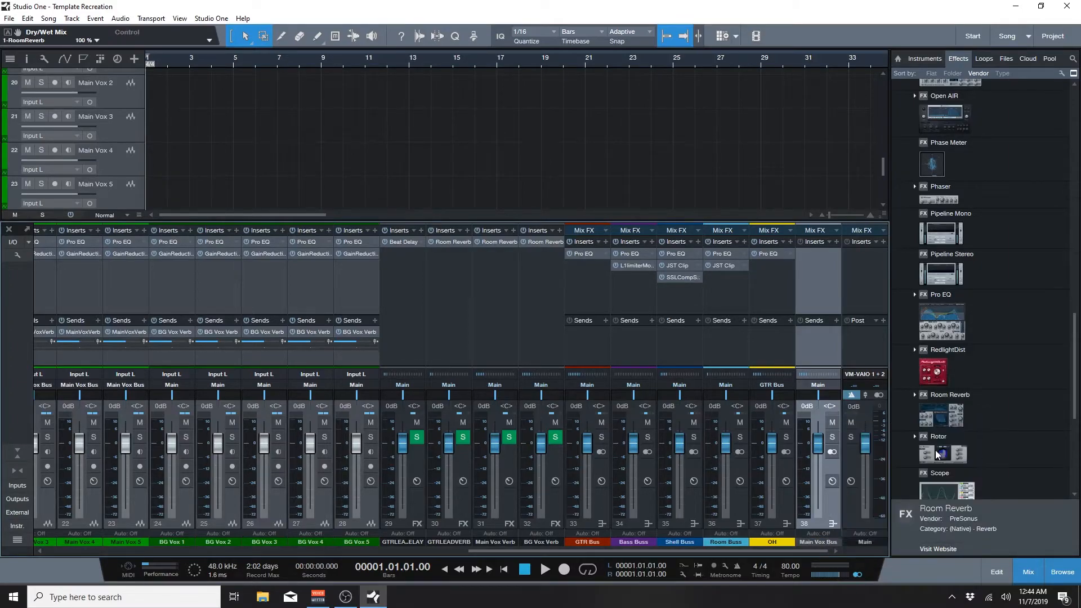
Step: Add a green bus named BG Vox Bus for BG Vox 1 through BG Vox 5, and save the song
left_click(155, 512)
left_click(370, 506, "shift")
right_click(370, 506)
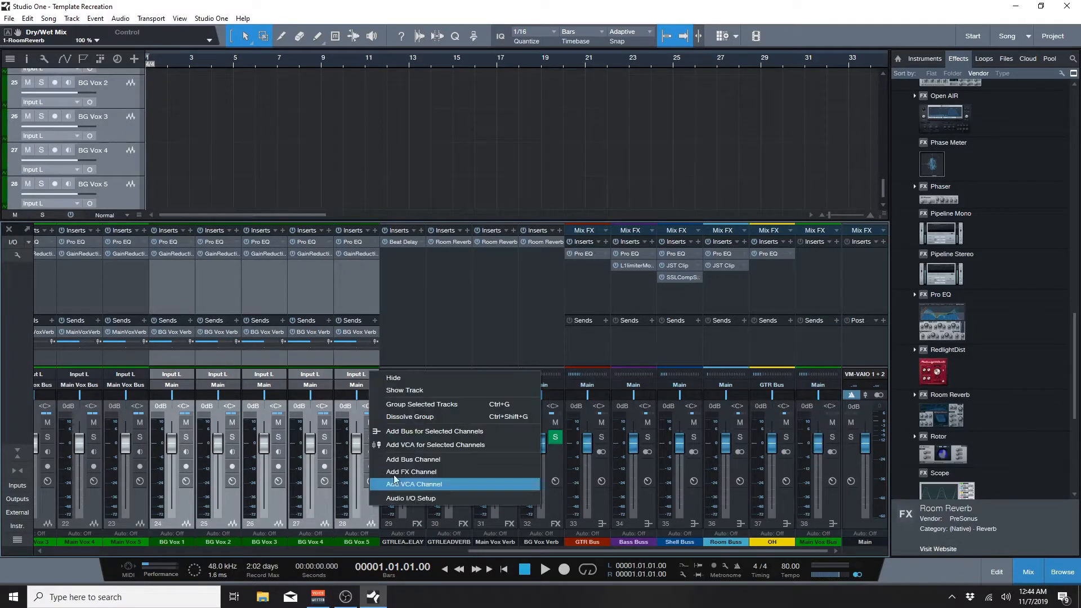
left_click(418, 428)
double_click(822, 542)
type("BG Vox Bus")
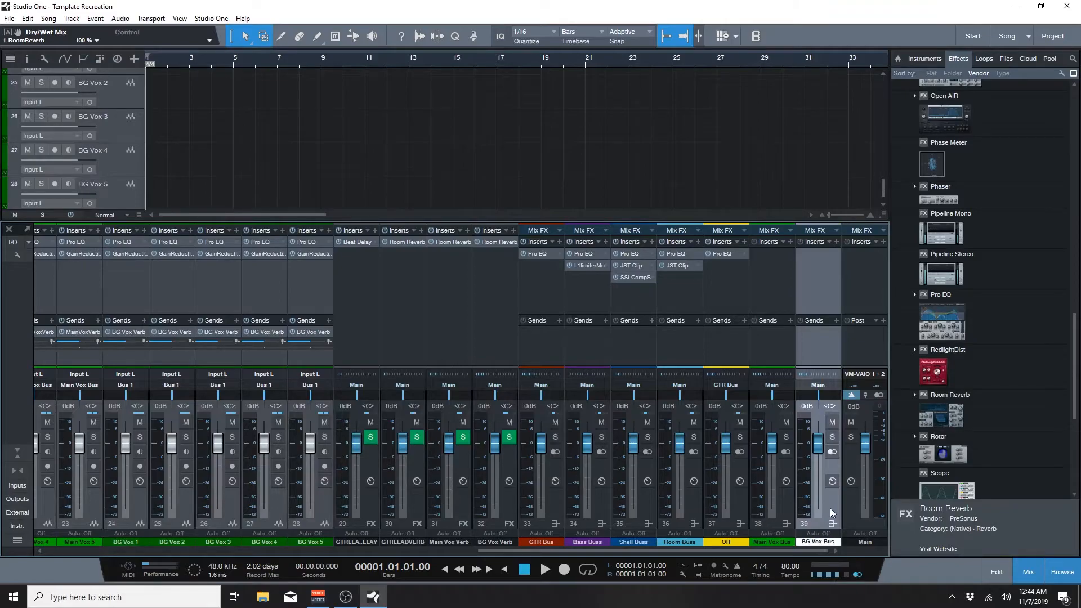
key("Return")
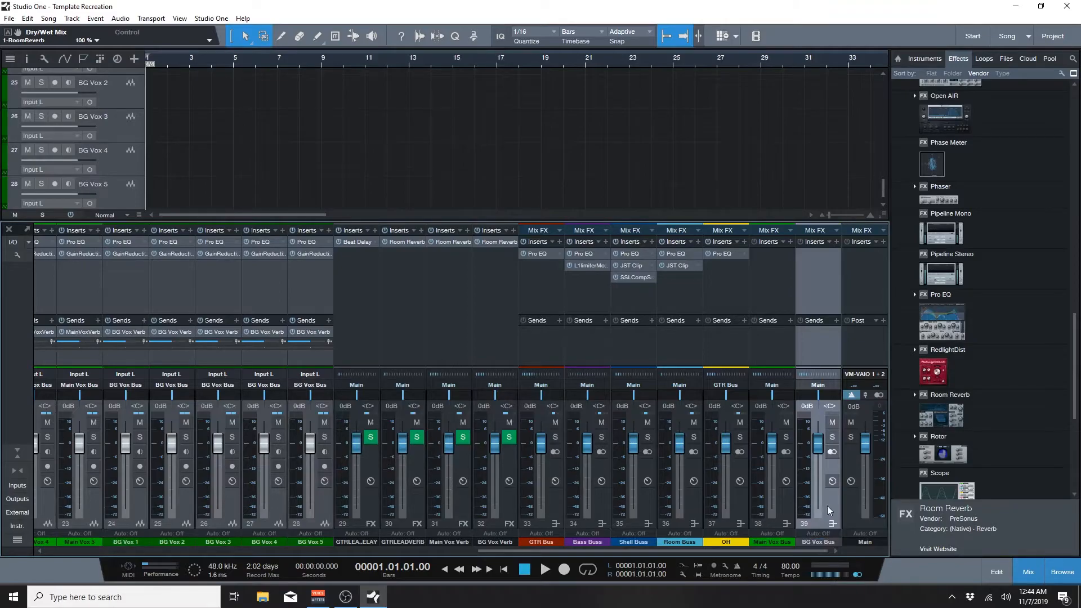
left_click(819, 542)
left_click(912, 444)
key("ctrl+s")
Step: Copy the OH bus's Pro EQ onto Main Vox Bus with its low cut at 114 Hz, and save the song
left_click(757, 283)
left_click_drag(725, 254, 764, 259)
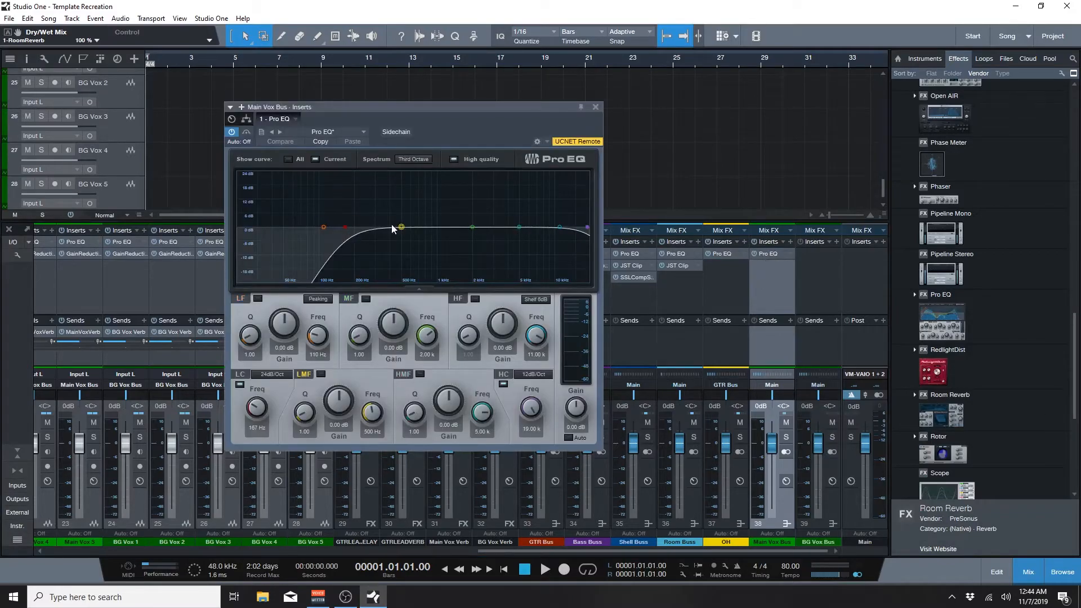
left_click_drag(344, 227, 324, 227)
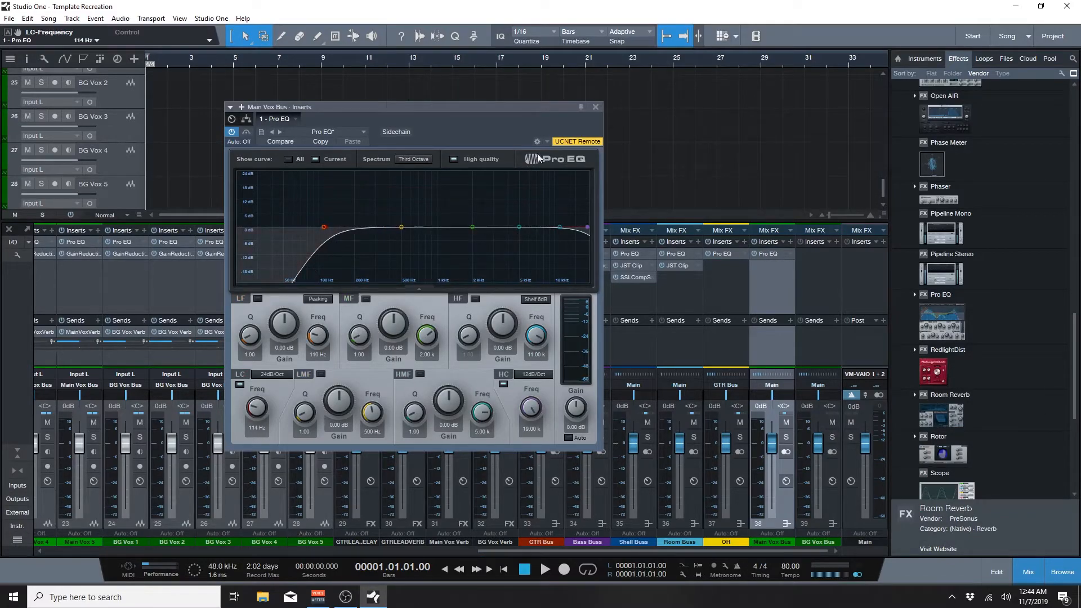
left_click(595, 107)
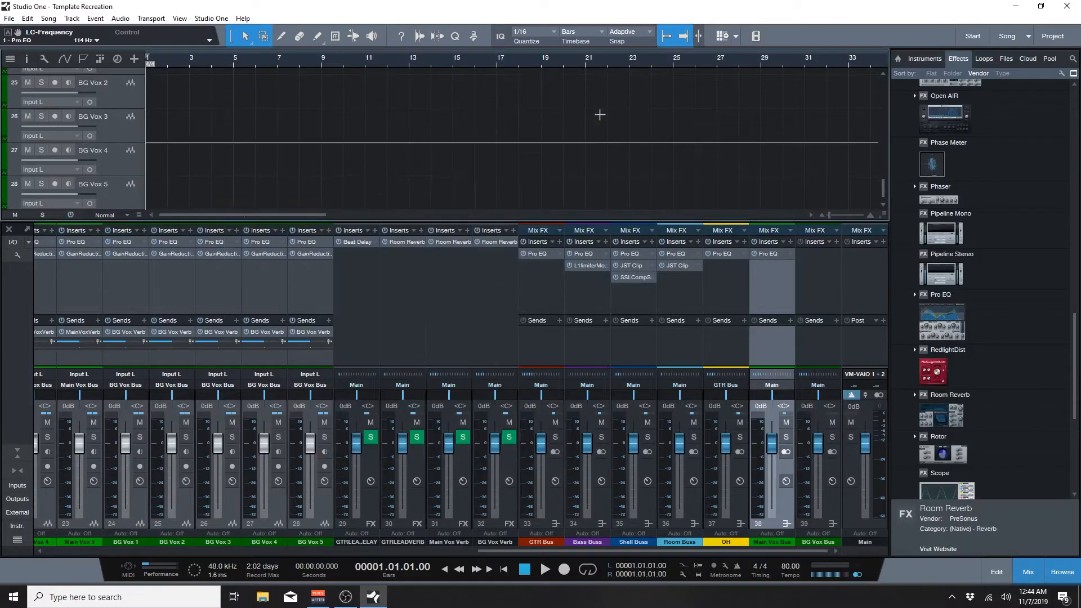
key("ctrl+s")
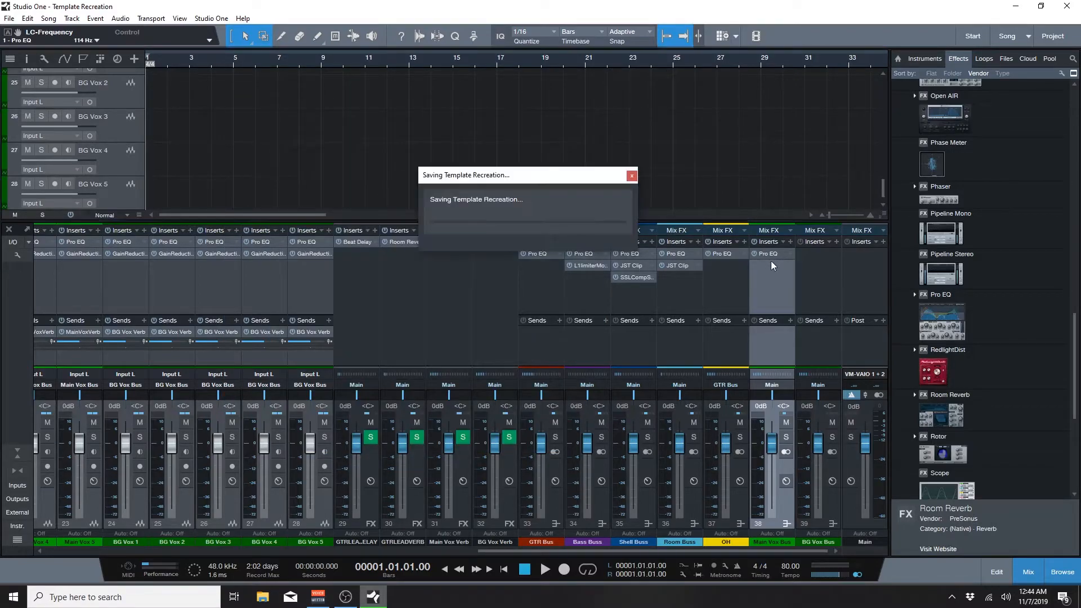
Step: Add the Waves CLA-2A Stereo compressor as an insert after the Pro EQ on Main Vox Bus
scroll(918, 238, "up", 10)
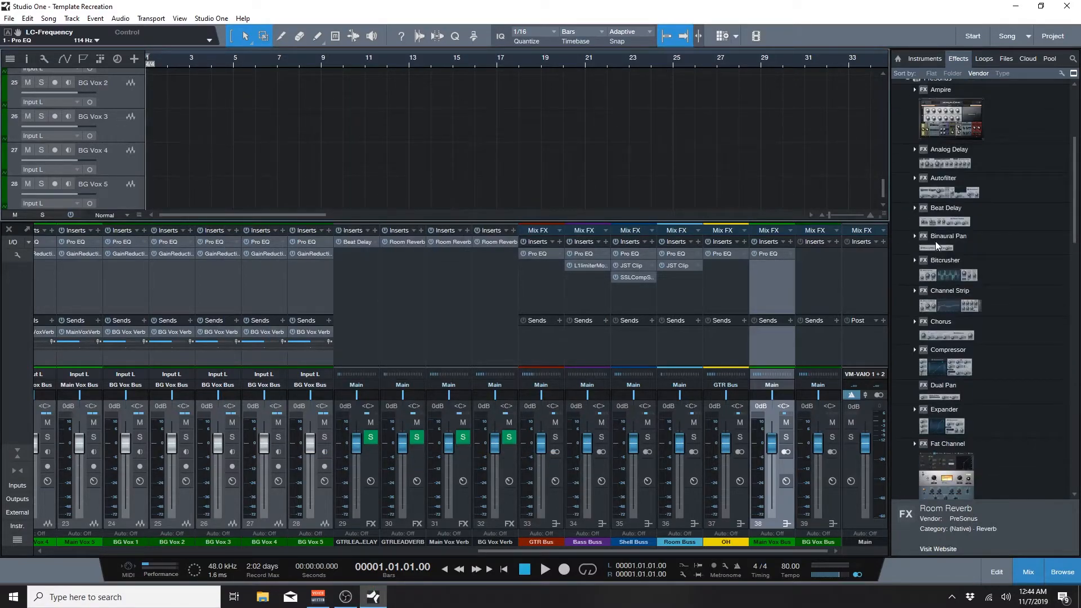
scroll(732, 210, "up", 1)
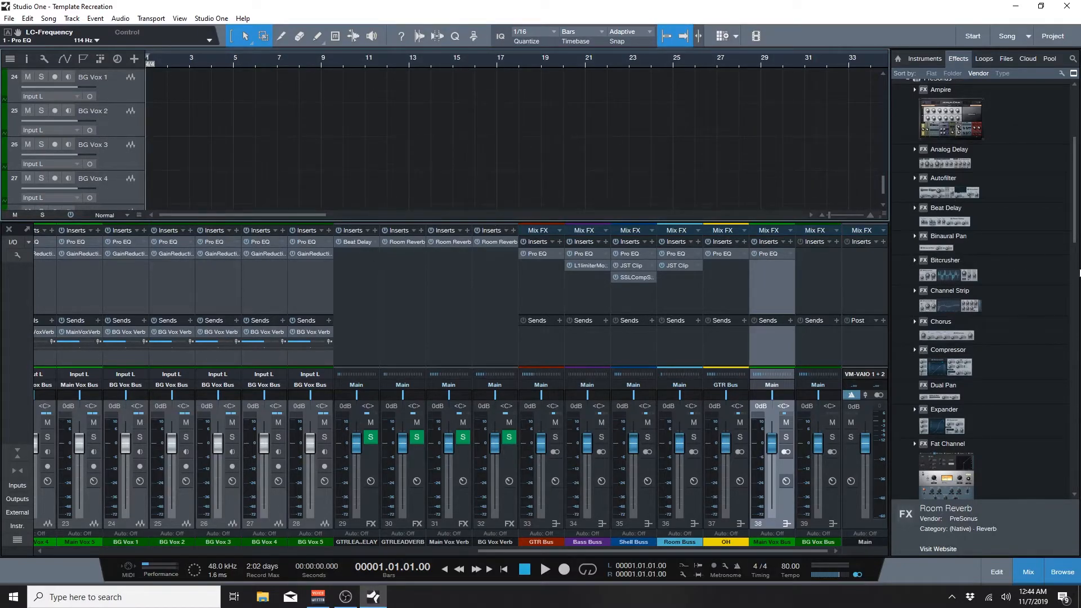
scroll(771, 302, "left", 1)
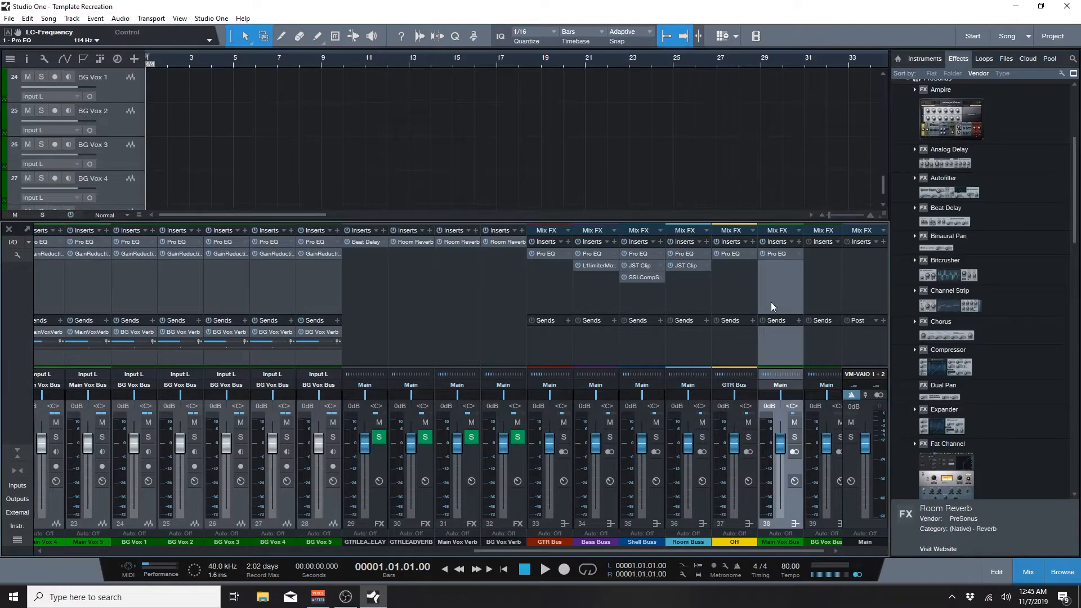
scroll(807, 549, "right", 1)
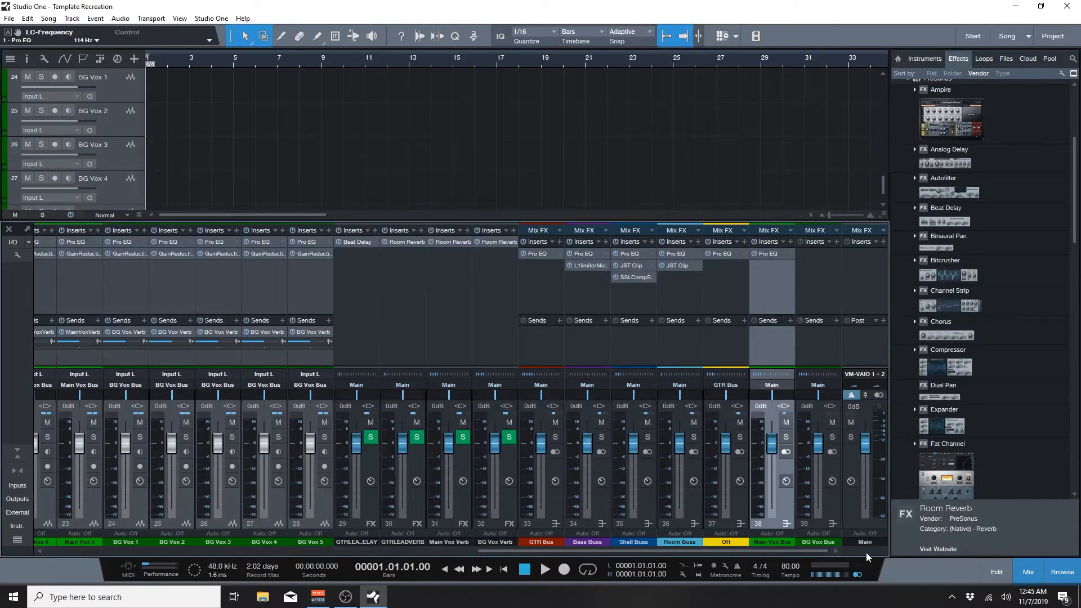
scroll(1000, 381, "up", 3)
scroll(1001, 380, "up", 3)
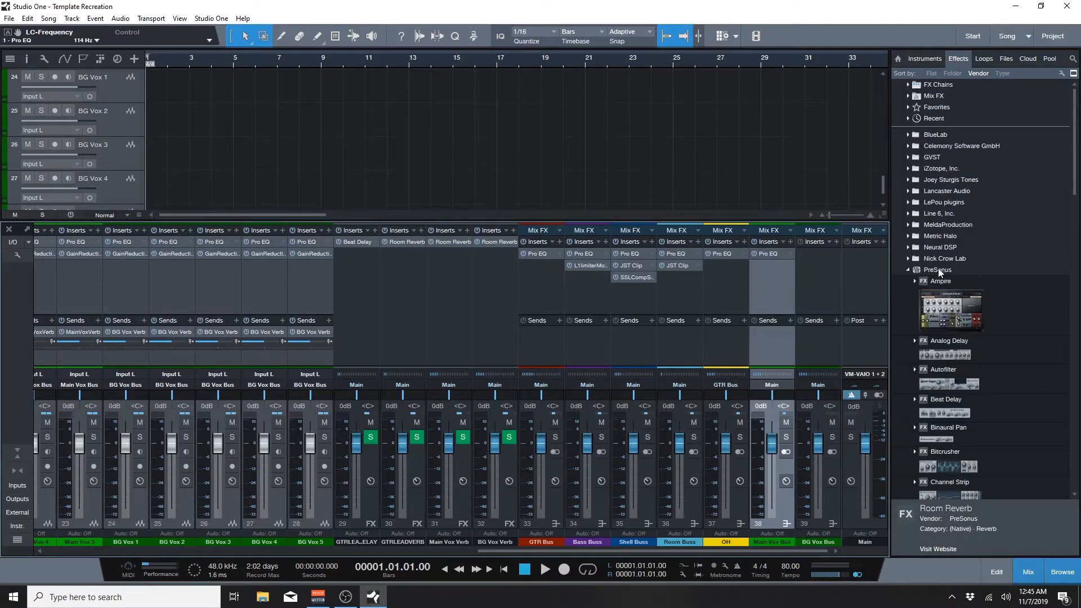
left_click(938, 269)
left_click(944, 338)
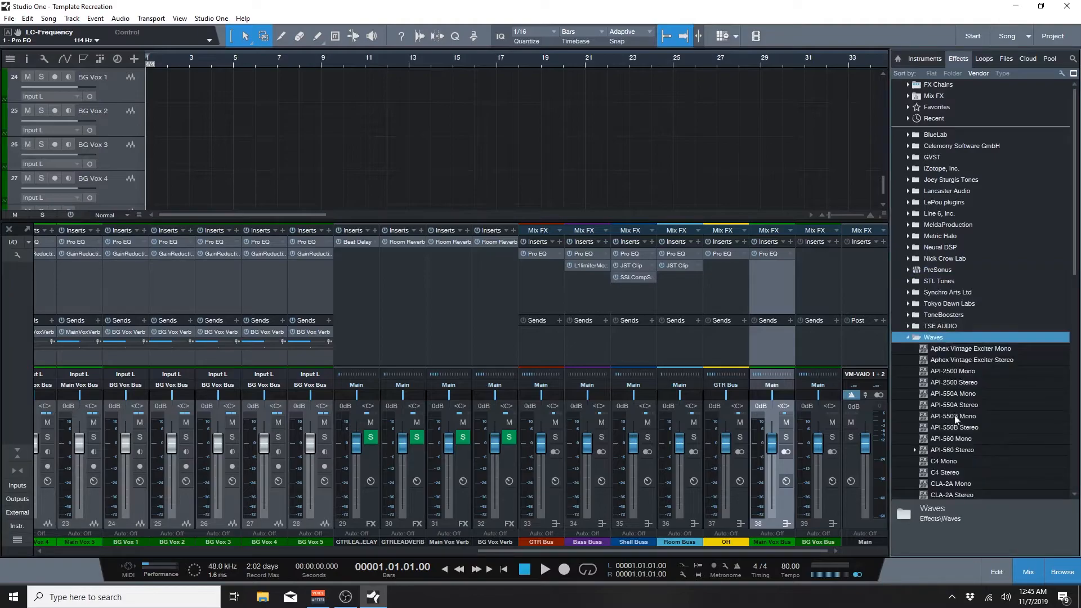
scroll(955, 418, "down", 4)
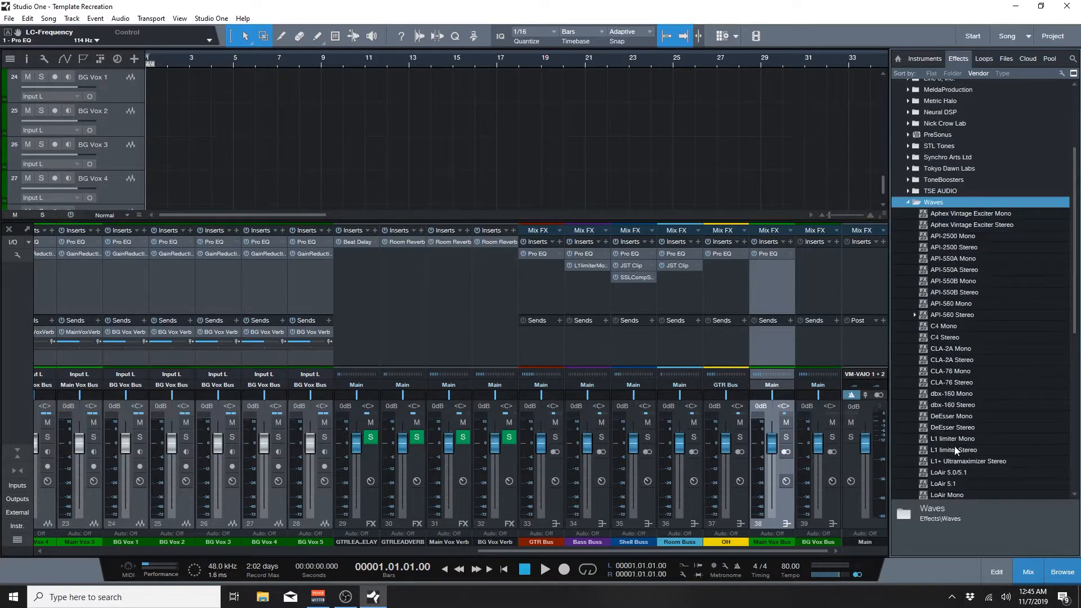
left_click_drag(952, 360, 777, 275)
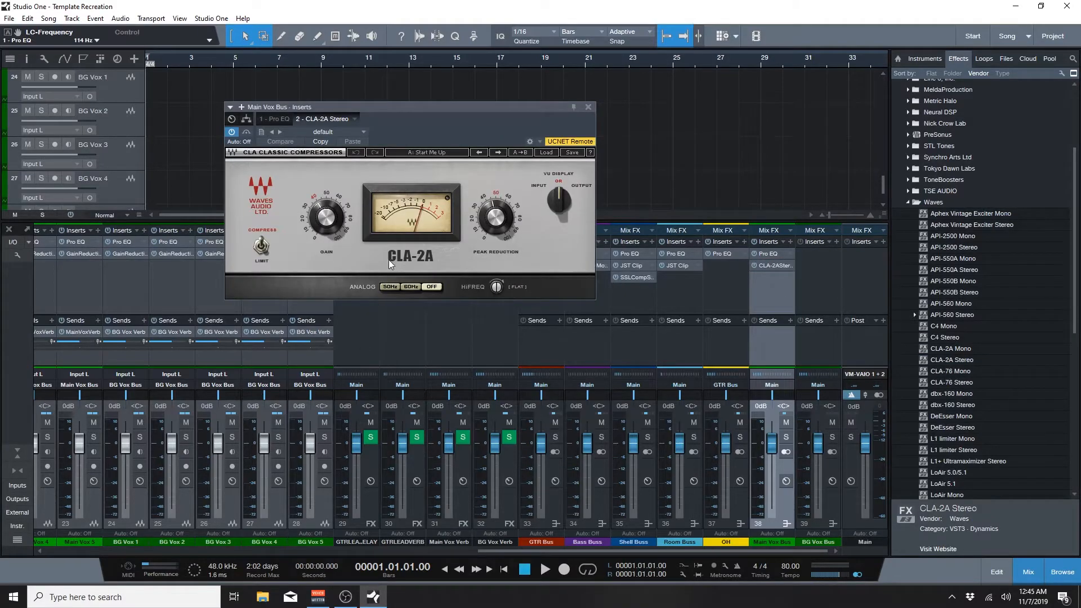
left_click(587, 107)
Step: Copy the insert effects of Main Vox Bus onto BG Vox Bus and save the song
left_click(819, 268)
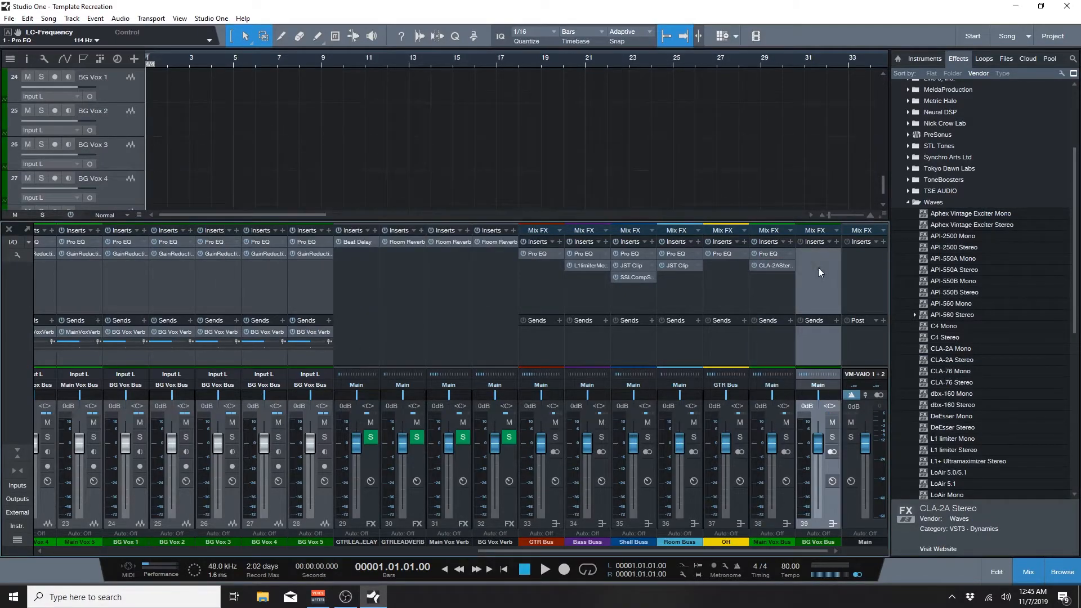
left_click_drag(768, 242, 816, 270)
key("ctrl+s")
scroll(315, 170, "down", 2)
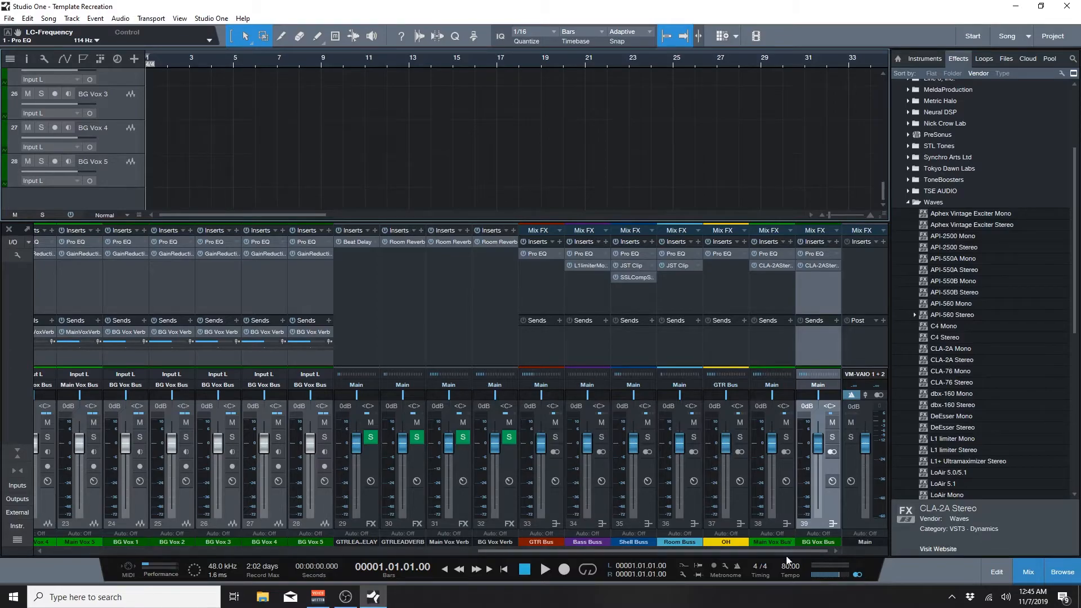
Step: Add a bus for the Shell Buss, Room Buss and OH channels
left_click(559, 504)
left_click(597, 505, "shift")
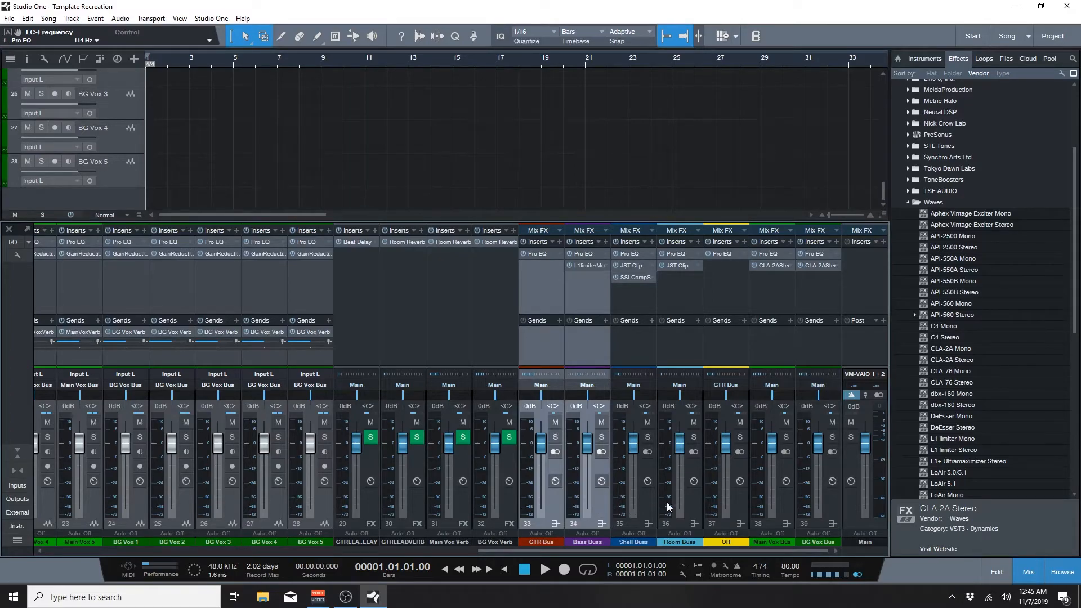
left_click(647, 498)
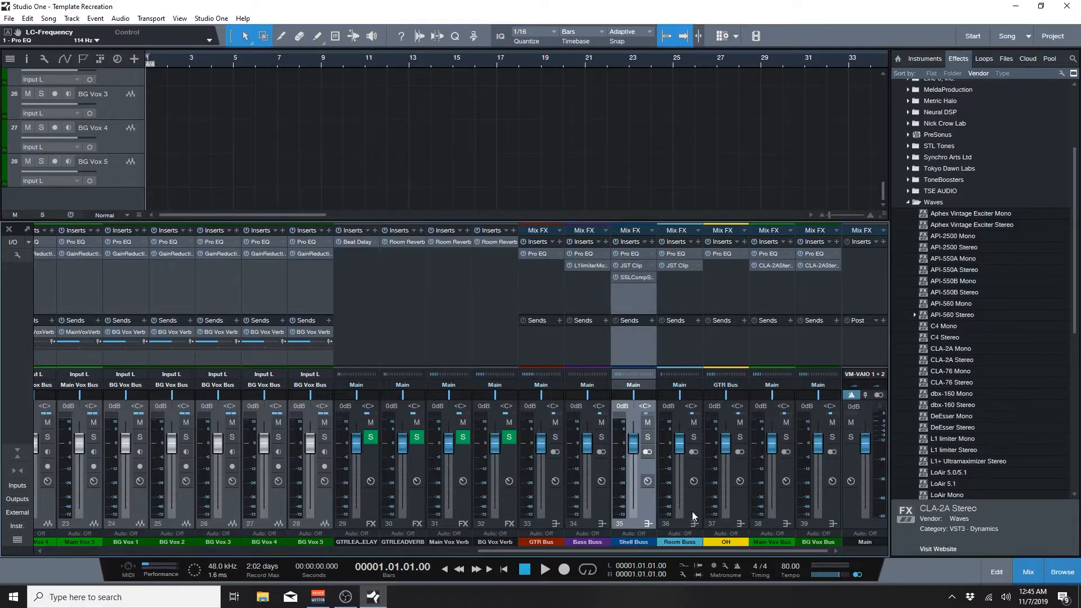
left_click(743, 502, "shift")
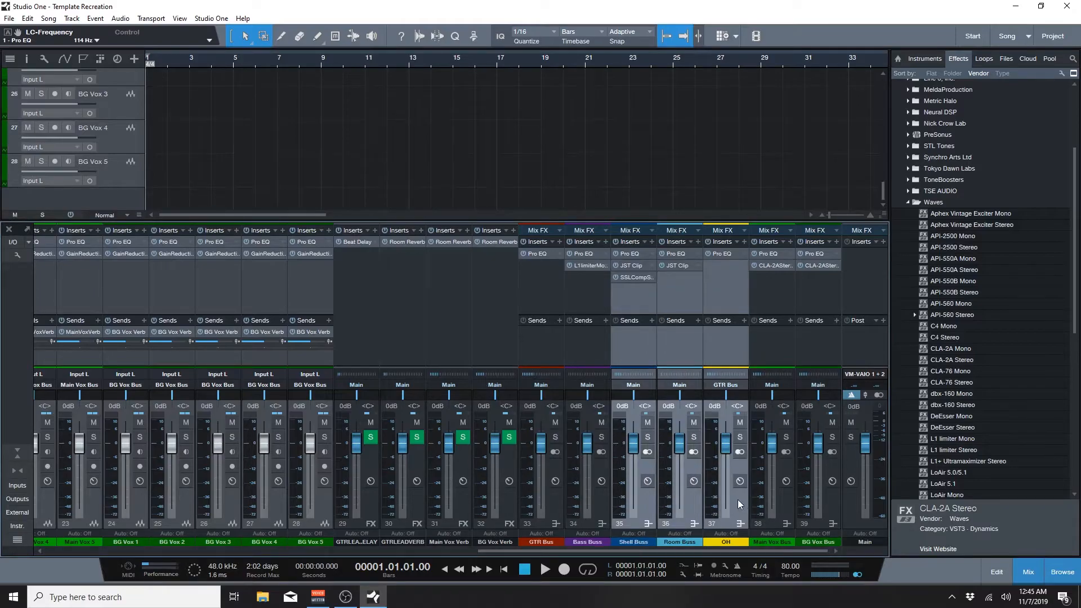
right_click(738, 499)
left_click(778, 410)
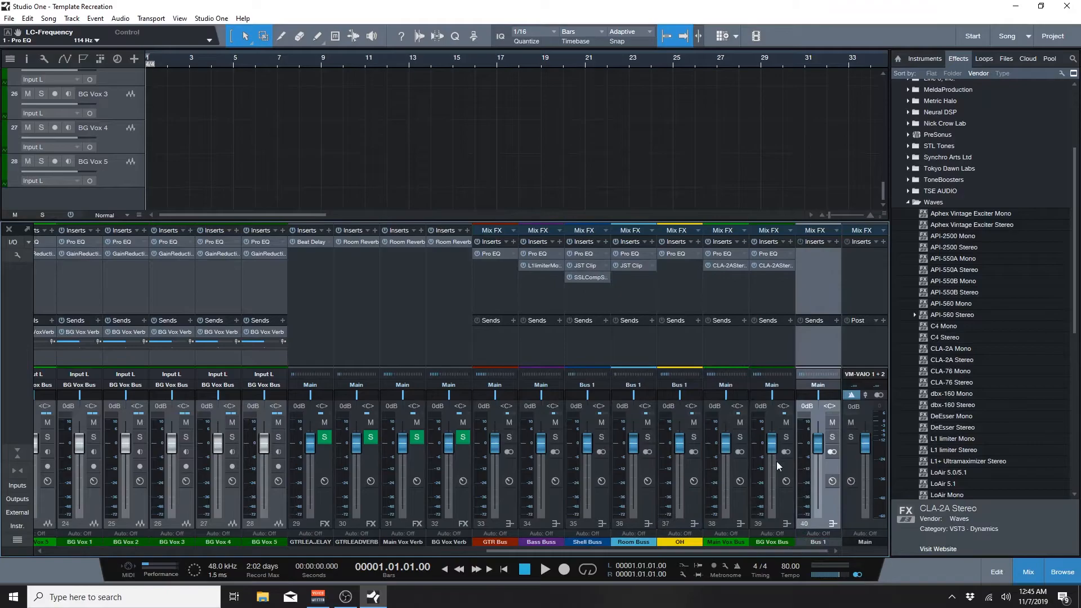
Step: Place the new bus directly after OH, naming it All Drum and coloring it white
left_click_drag(828, 514, 708, 511)
double_click(726, 542)
type("All Drum")
key("Return")
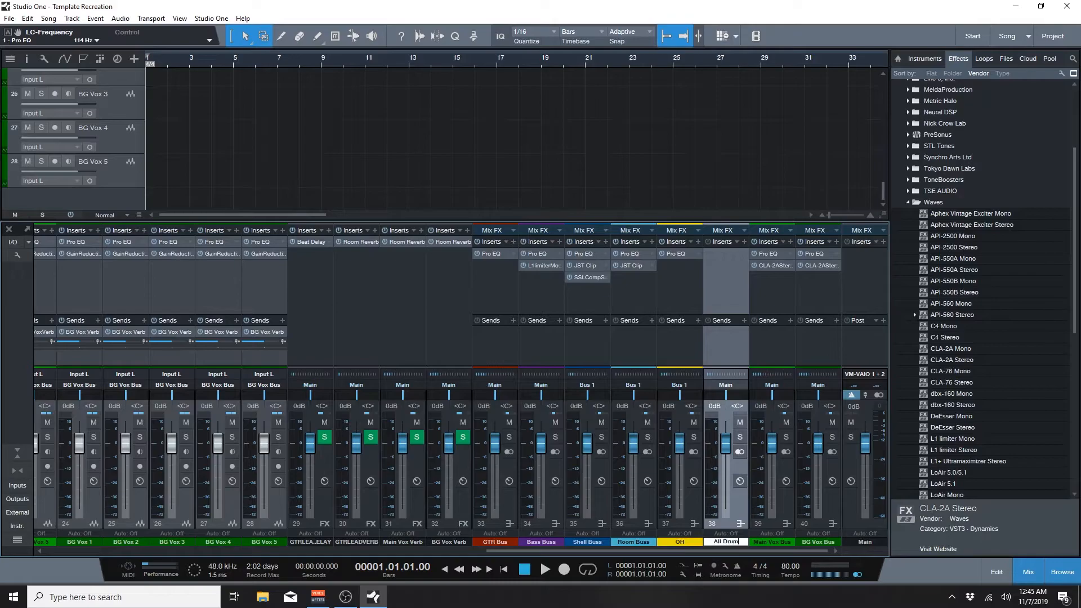
left_click(731, 540)
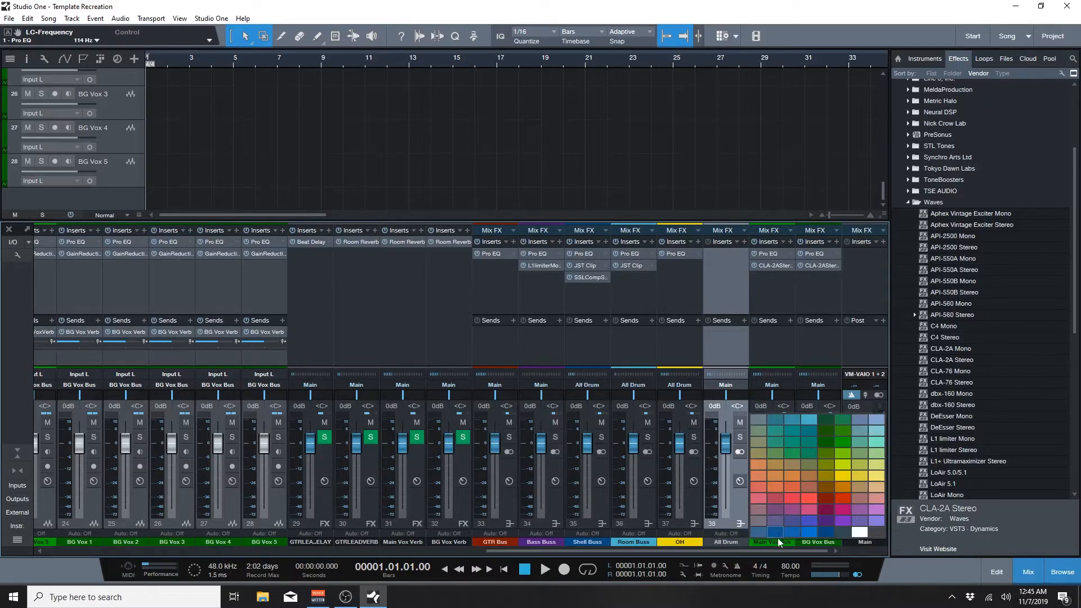
left_click(855, 532)
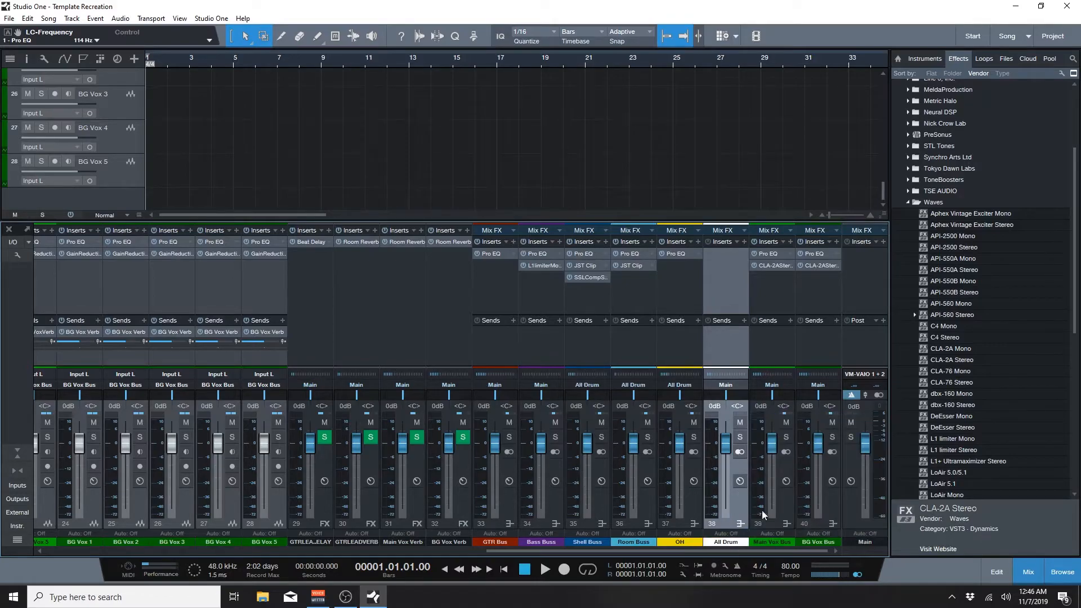
Step: Add a bus named MUSIC BUS for the GTR Bus, Bass Buss and All Drum channels
left_click(501, 506)
left_click(550, 498, "shift")
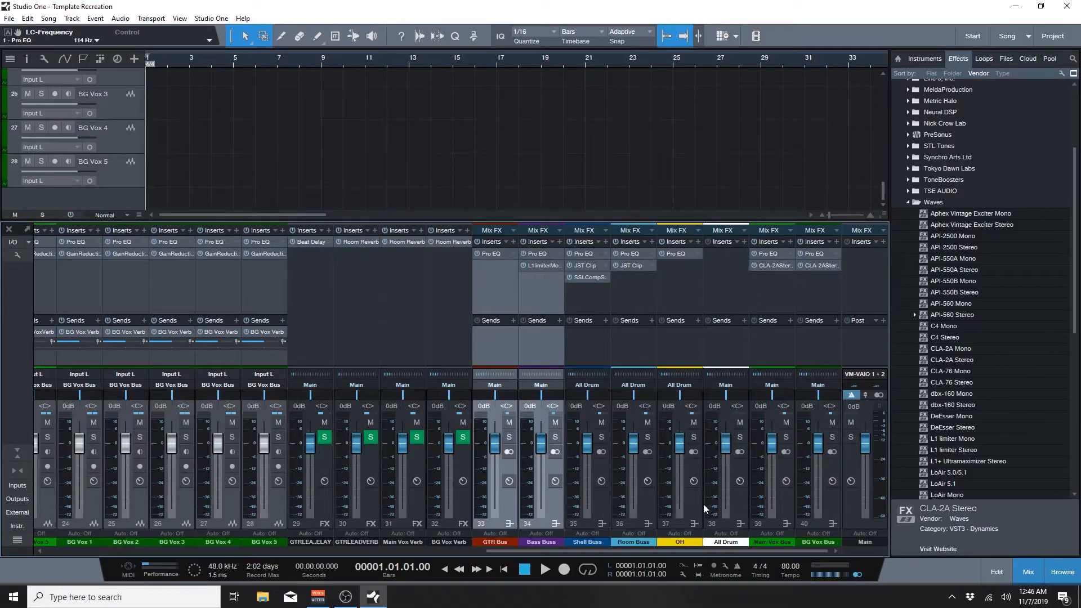
left_click(738, 501, "ctrl")
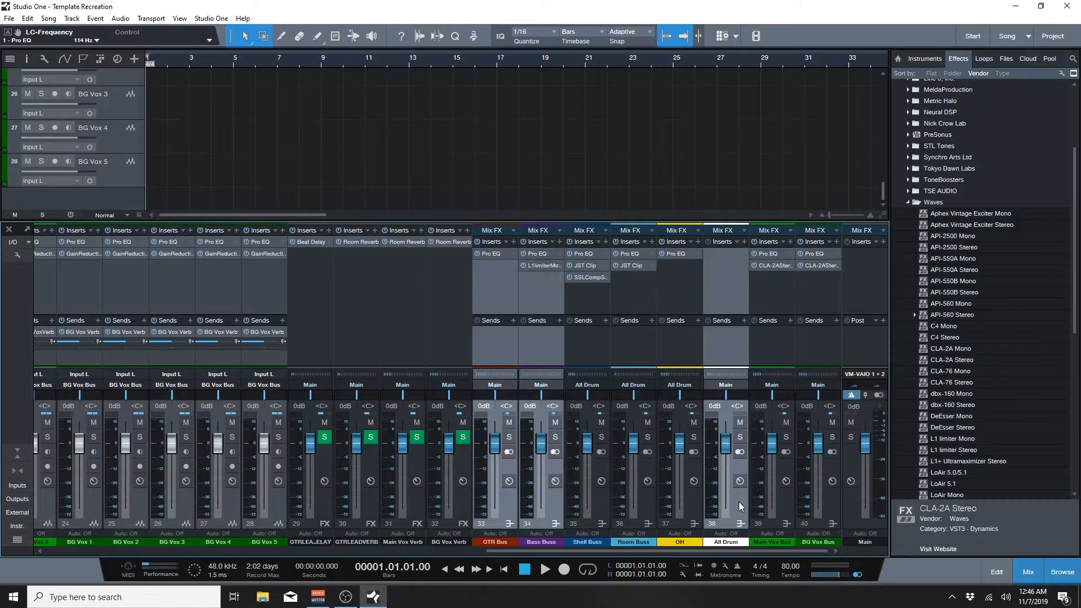
right_click(739, 502)
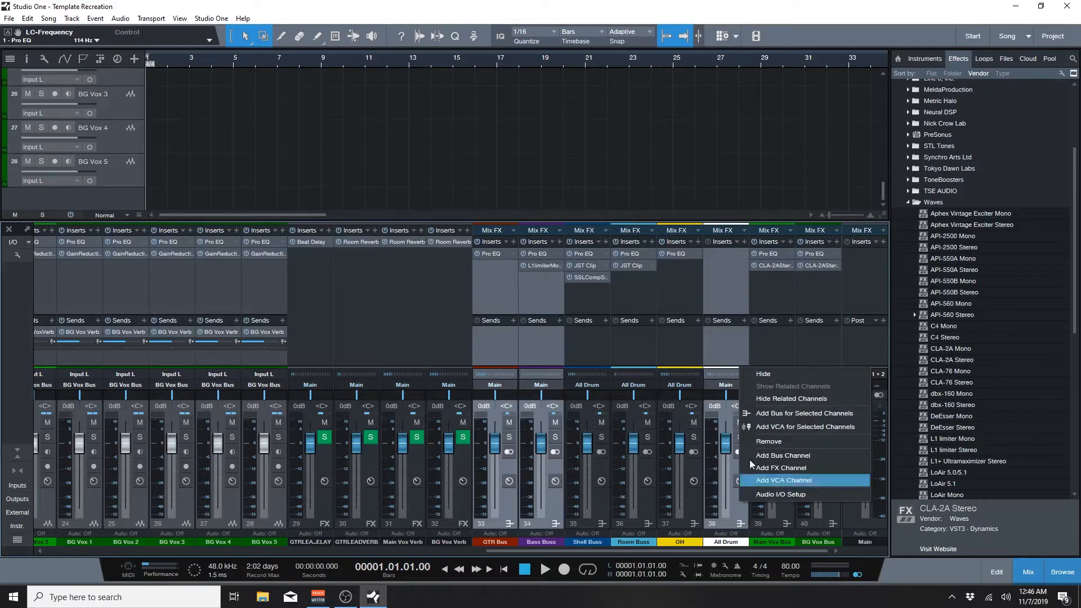
left_click(782, 413)
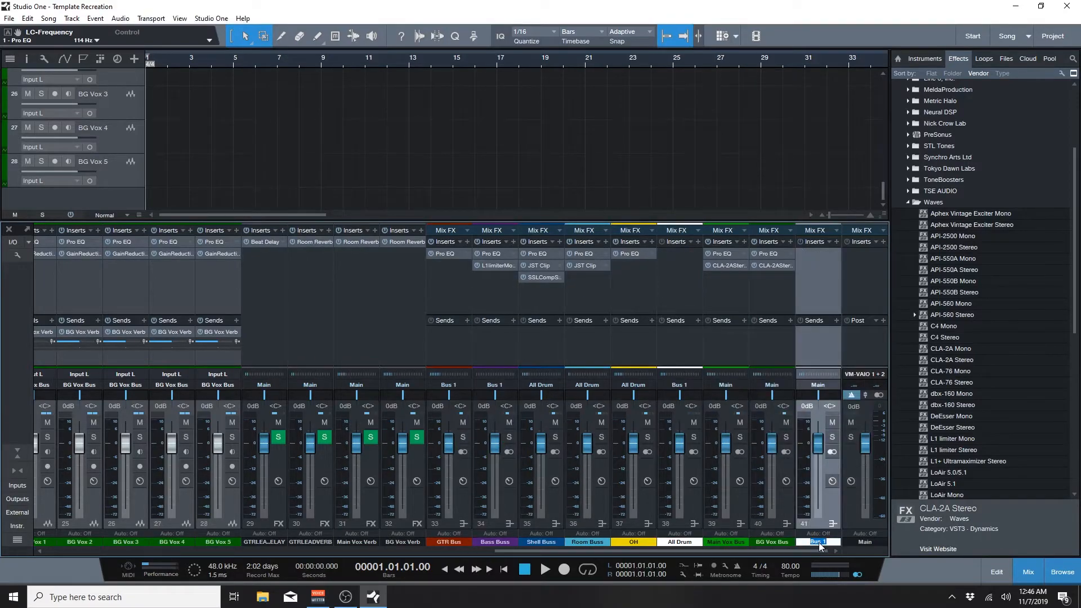
type("MUSIC")
key("BackSpace")
key("BackSpace")
key("BackSpace")
type("BUS")
left_click(819, 542)
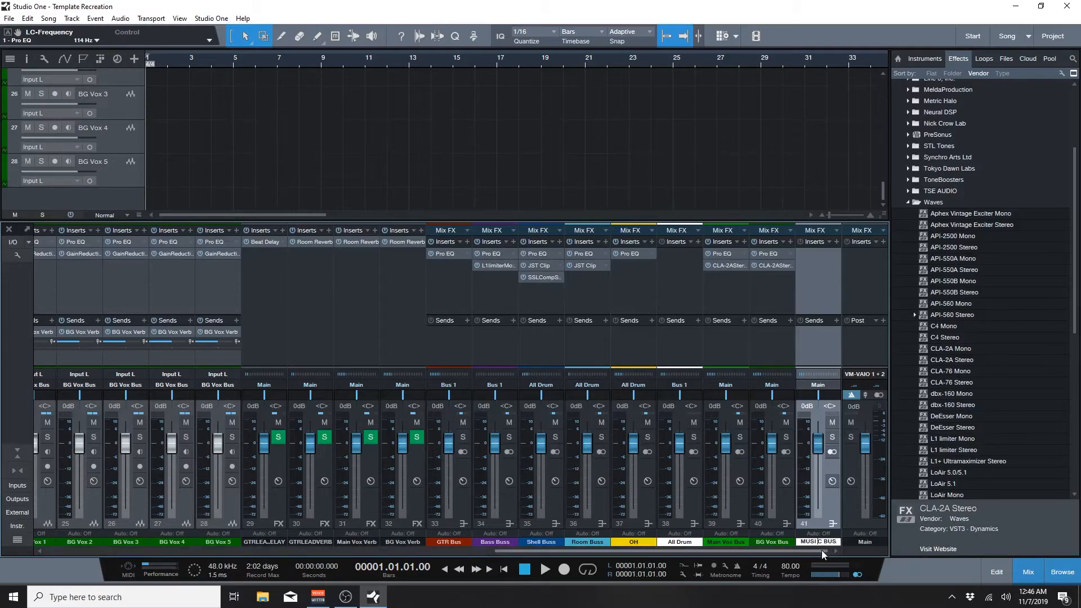
key("BackSpace")
key("Return")
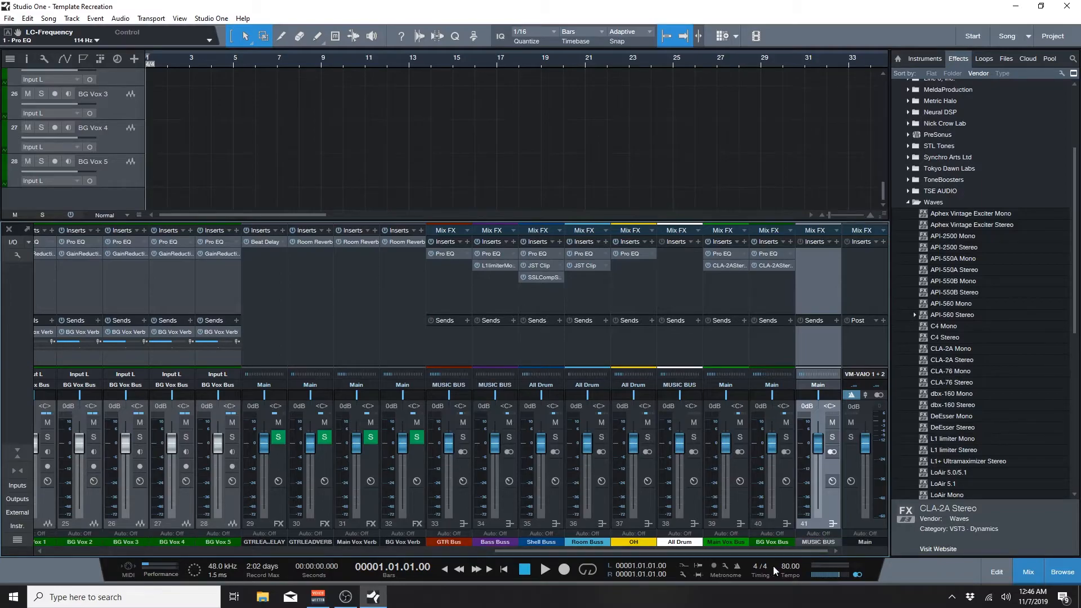
Step: Color MUSIC BUS white and save the song
left_click(817, 542)
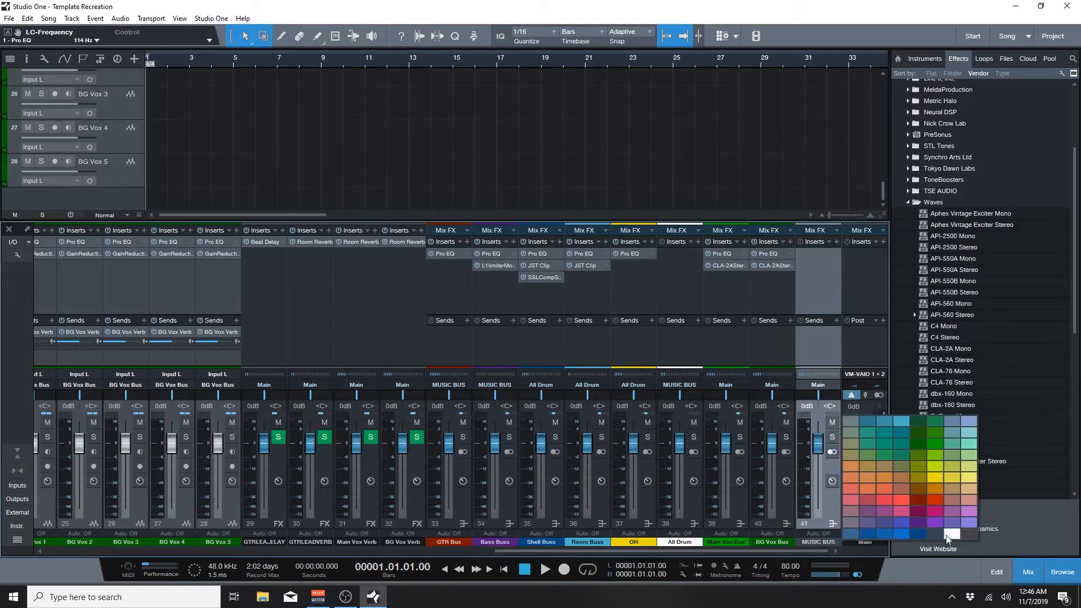
left_click(951, 535)
key("ctrl+s")
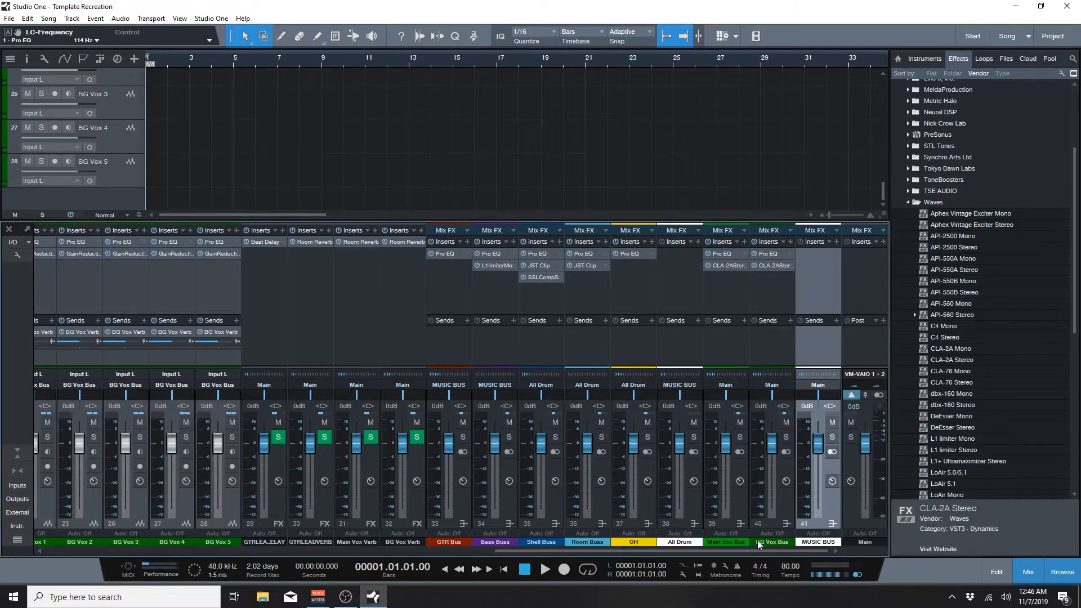
Step: Add a white bus named VOX BUSS for Main Vox Bus and BG Vox Bus
left_click(744, 505)
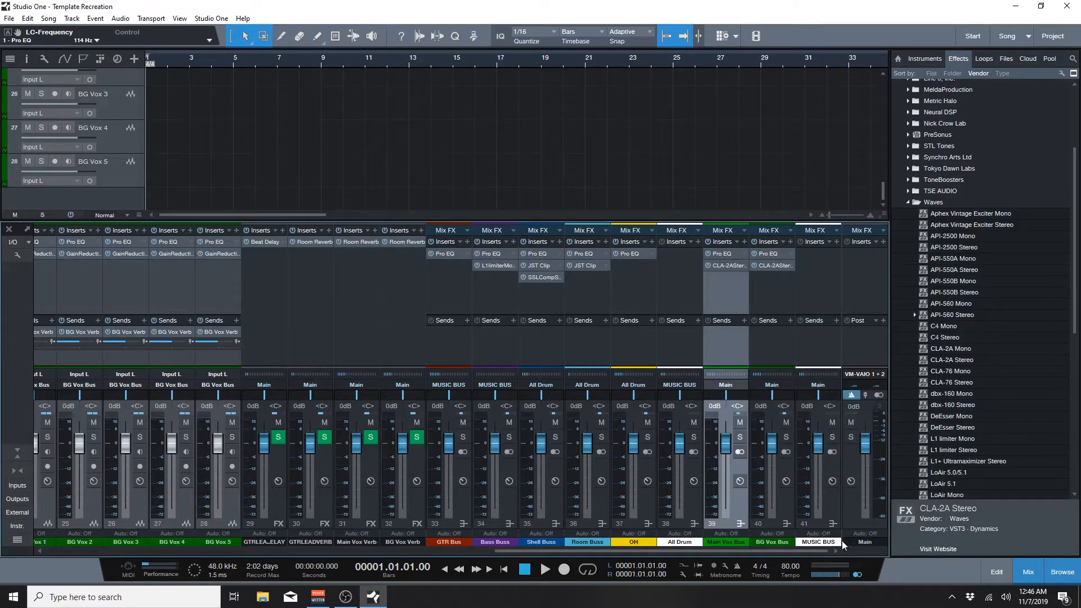
left_click(782, 504, "ctrl")
right_click(782, 503)
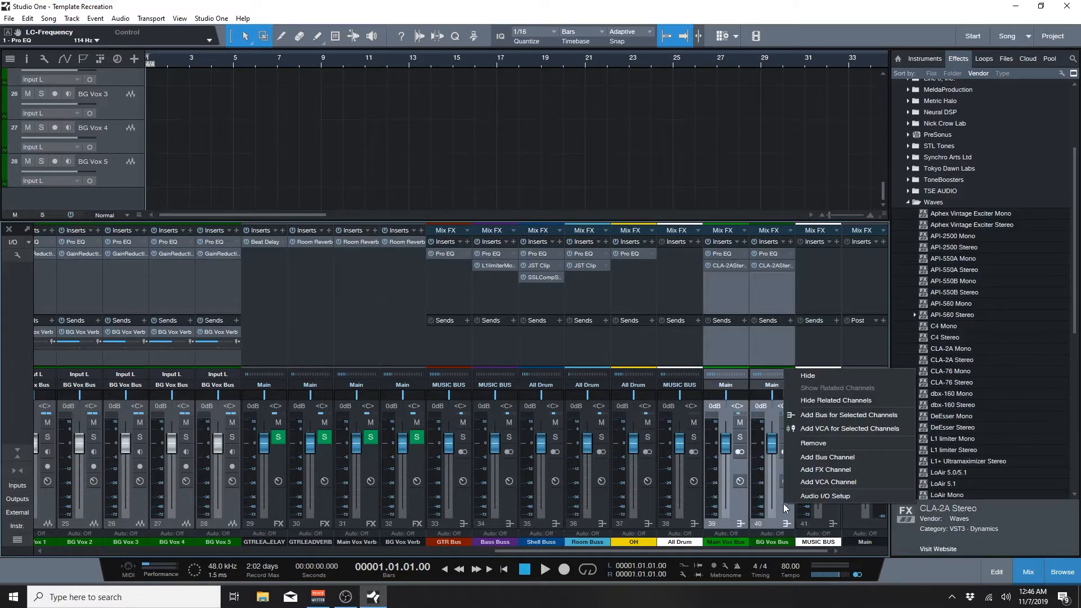
left_click(824, 416)
double_click(819, 542)
type("V")
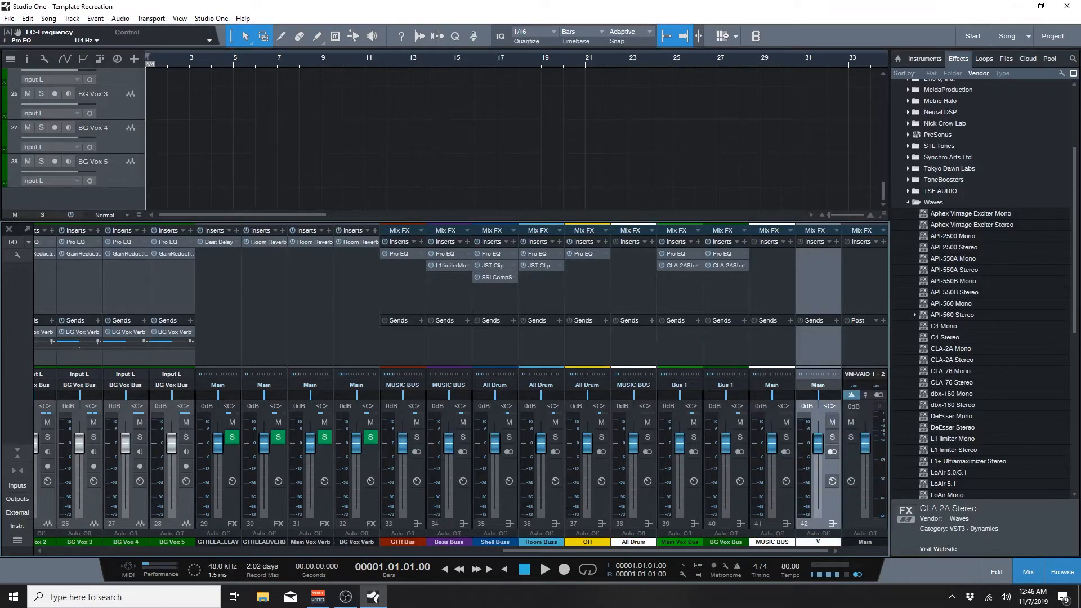
type("OX BUSS")
key("Return")
left_click(819, 541)
left_click(952, 530)
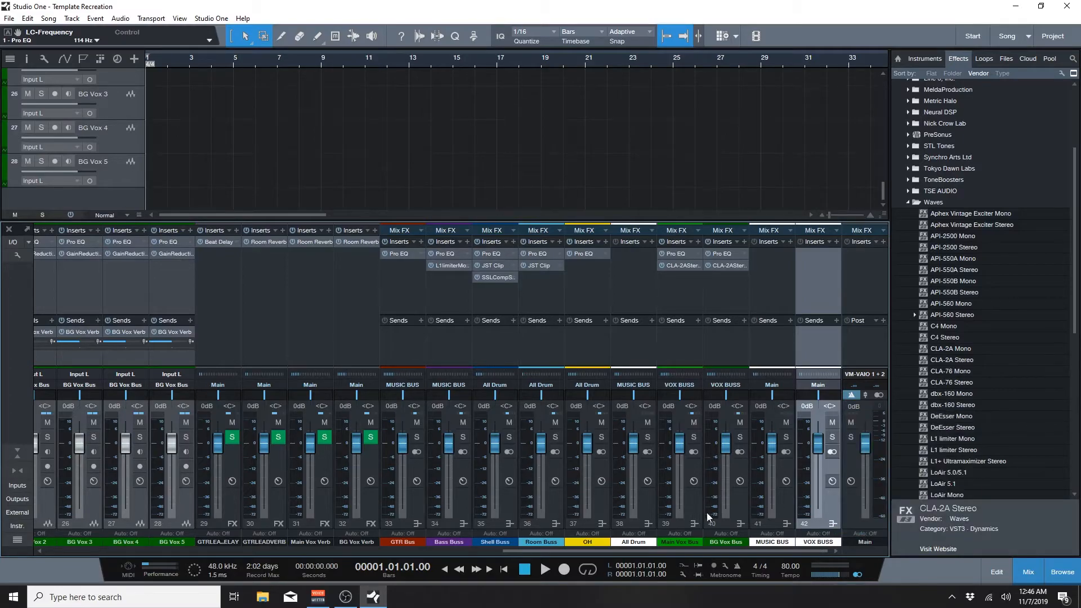
Step: Add a white bus named FAKE MASTER for MUSIC BUS and VOX BUSS, and save the song
left_click(786, 499)
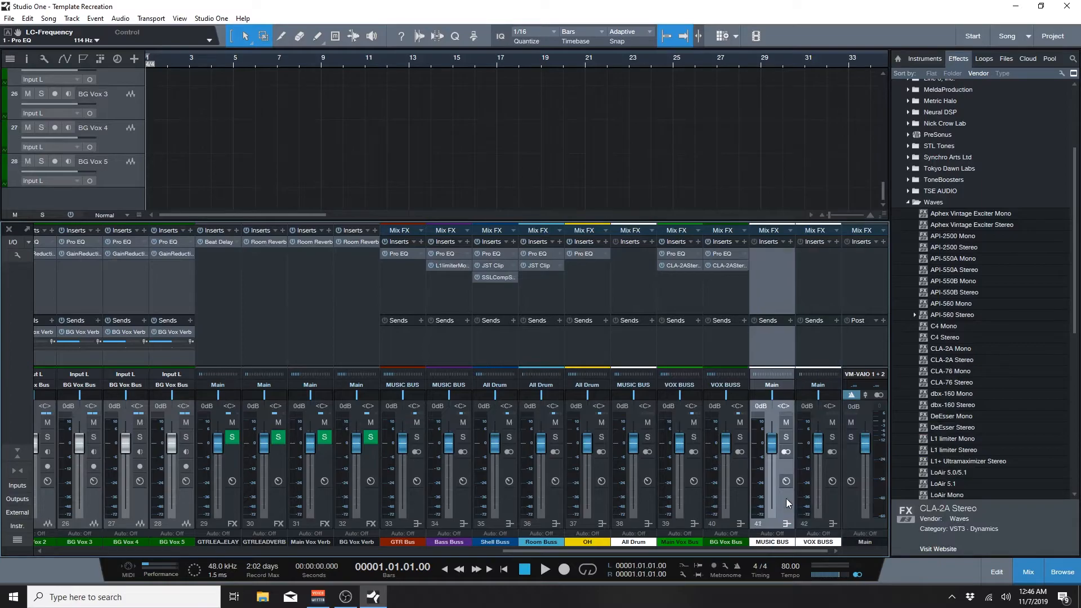
left_click(829, 502, "ctrl")
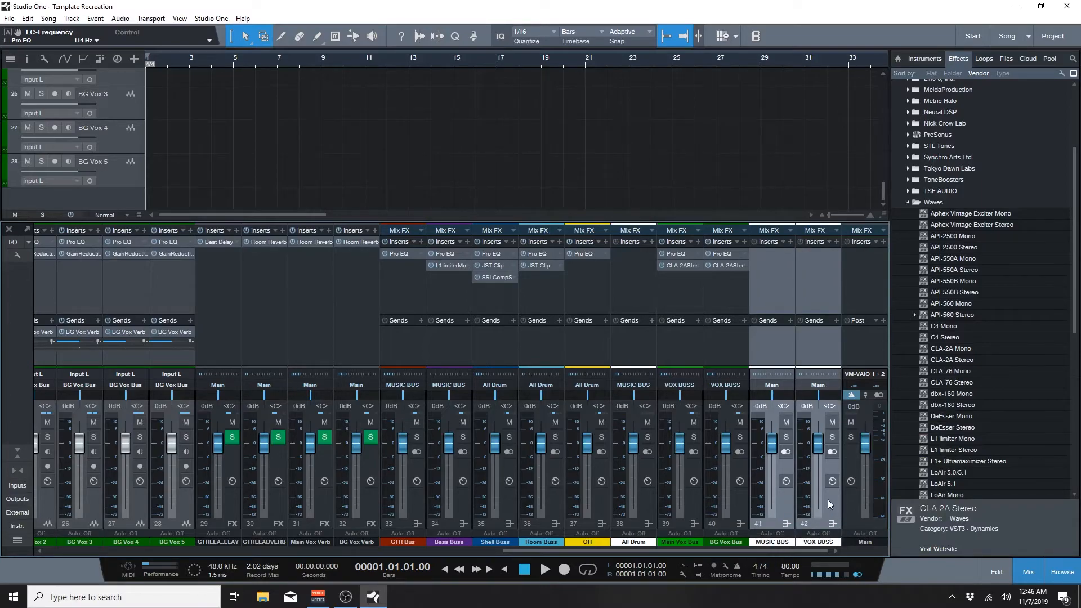
right_click(828, 499)
left_click(874, 414)
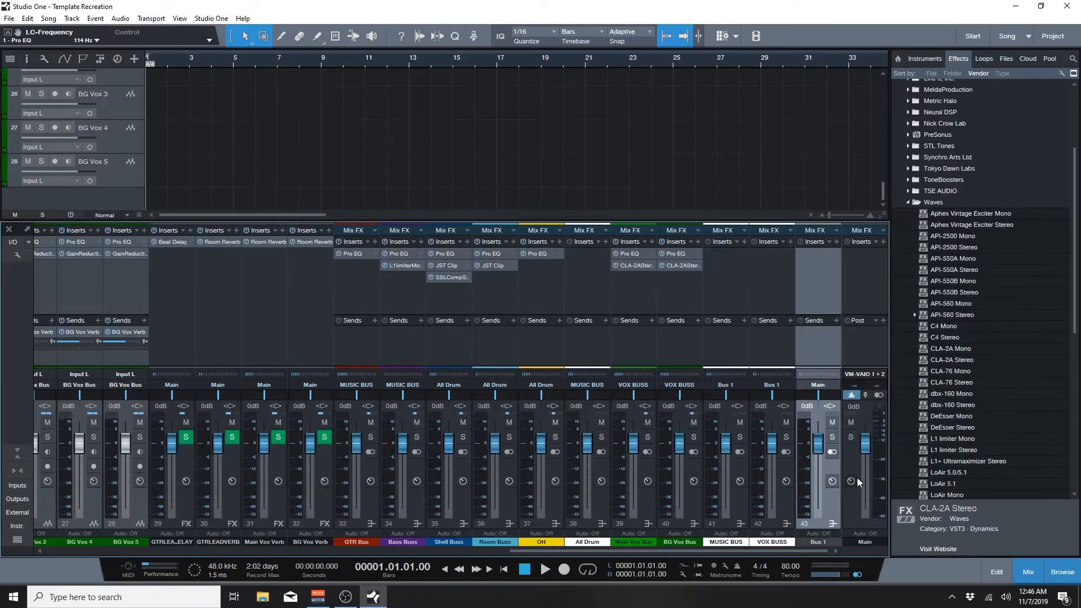
double_click(816, 543)
type("FAKE MASTER")
key("Return")
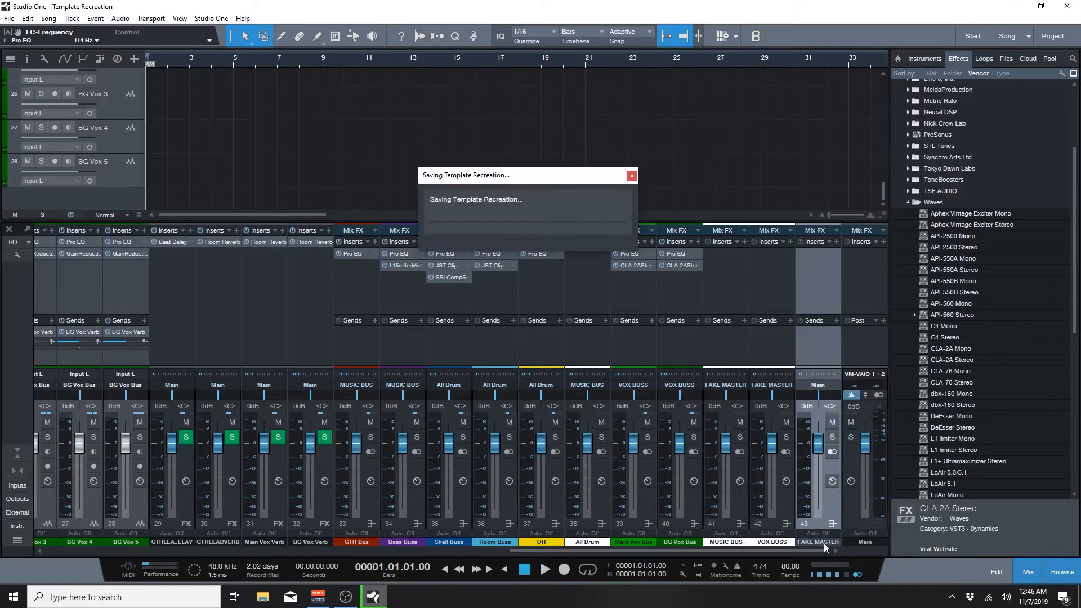
left_click(823, 543)
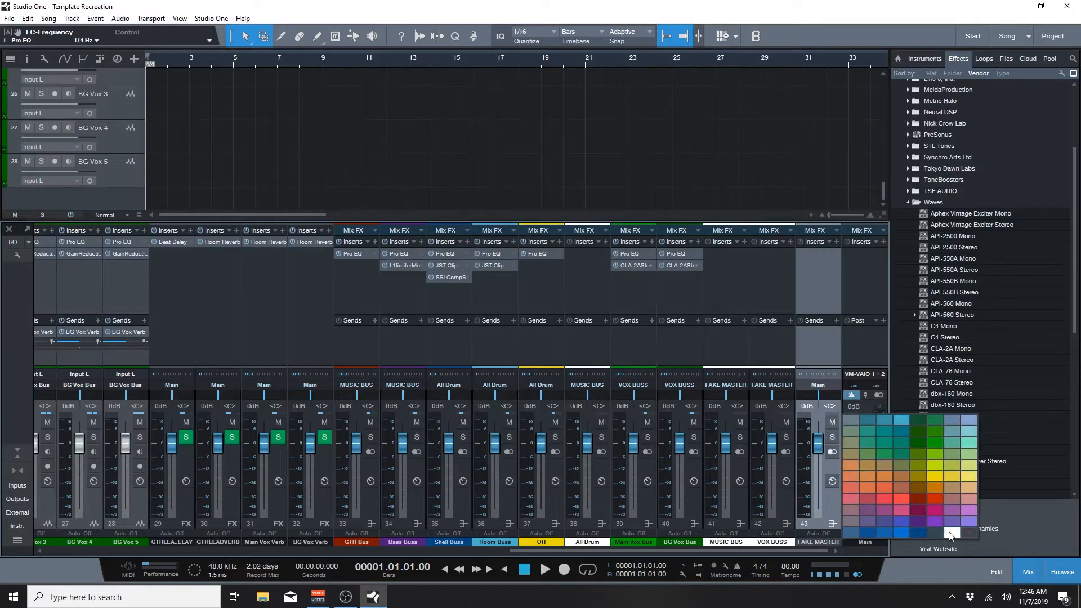
left_click(951, 534)
Step: Copy BG Vox Bus's Pro EQ onto MUSIC BUS, using the default preset with the low cut at 32.8 Hz
left_click(729, 286)
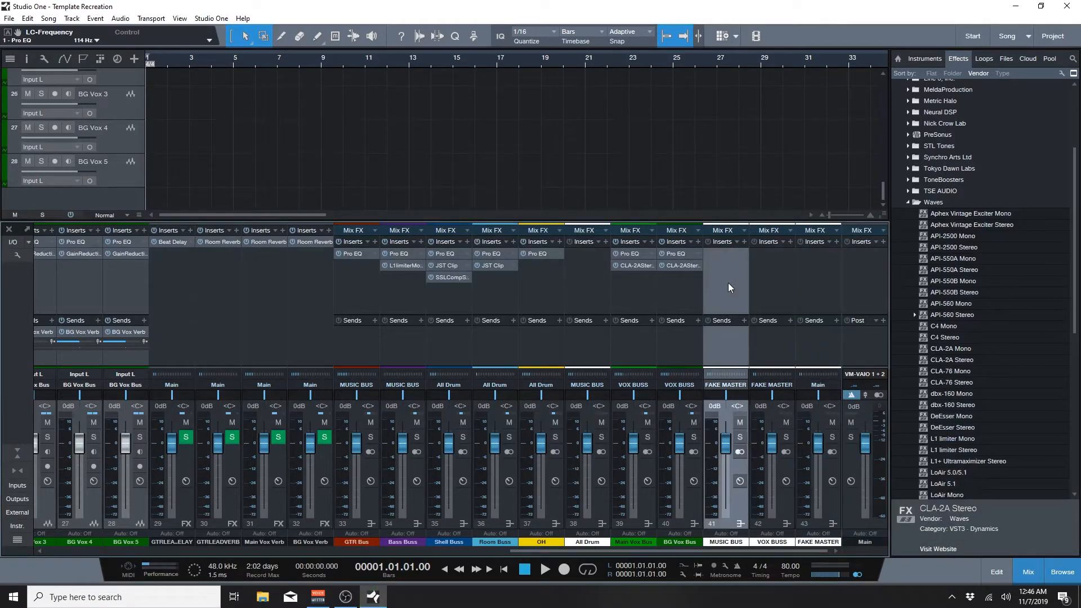
left_click_drag(684, 251, 716, 265)
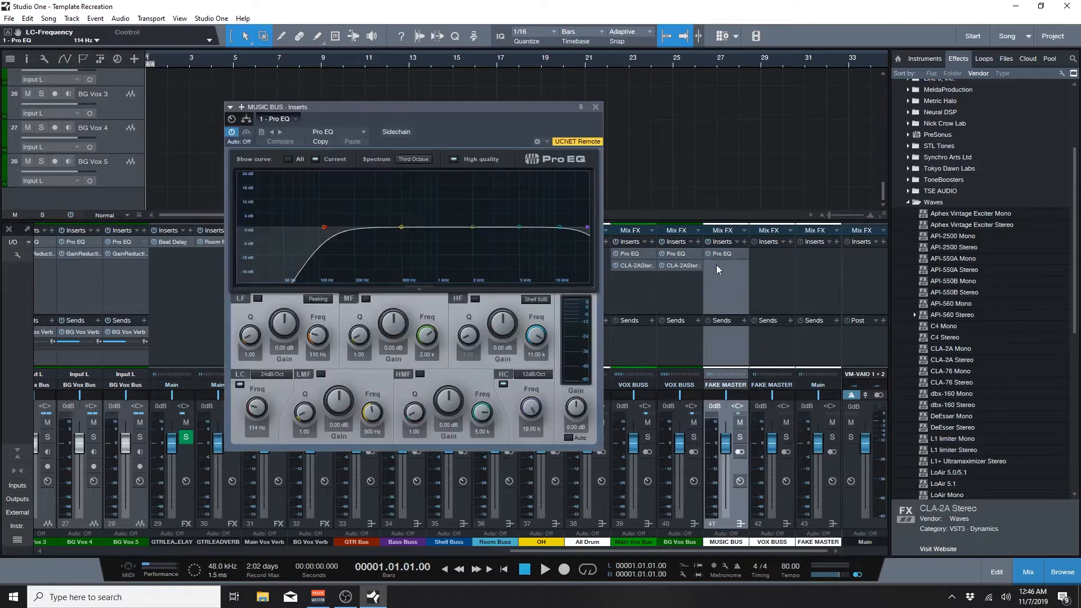
left_click(361, 135)
left_click(357, 142)
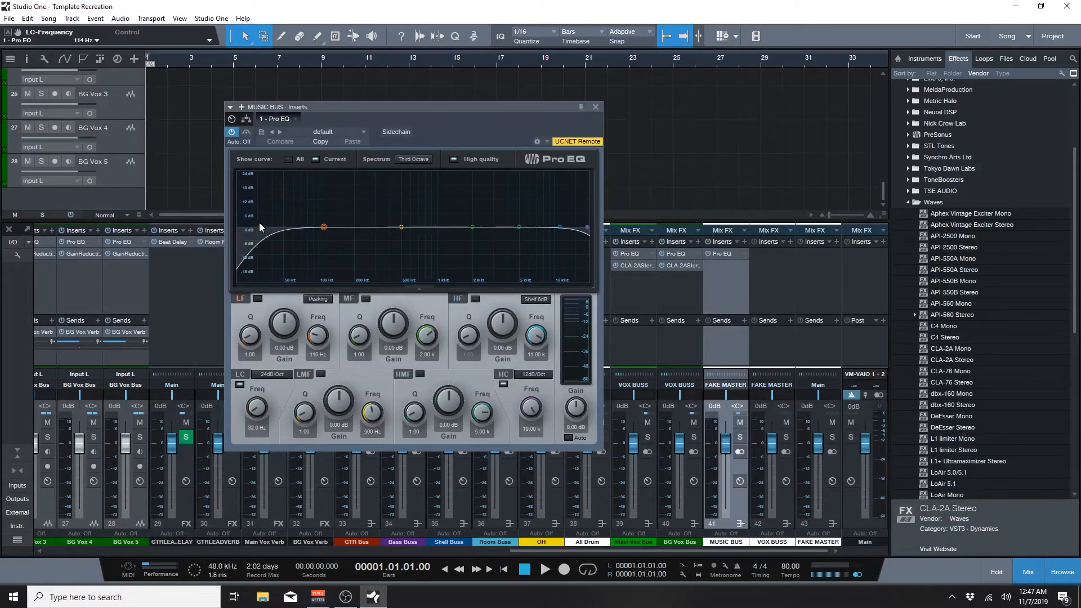
left_click_drag(261, 229, 262, 227)
left_click(595, 108)
Step: Copy MUSIC BUS's Pro EQ onto VOX BUSS with its low cut at 104 Hz, and save the song
left_click(780, 278)
left_click_drag(725, 255, 771, 255)
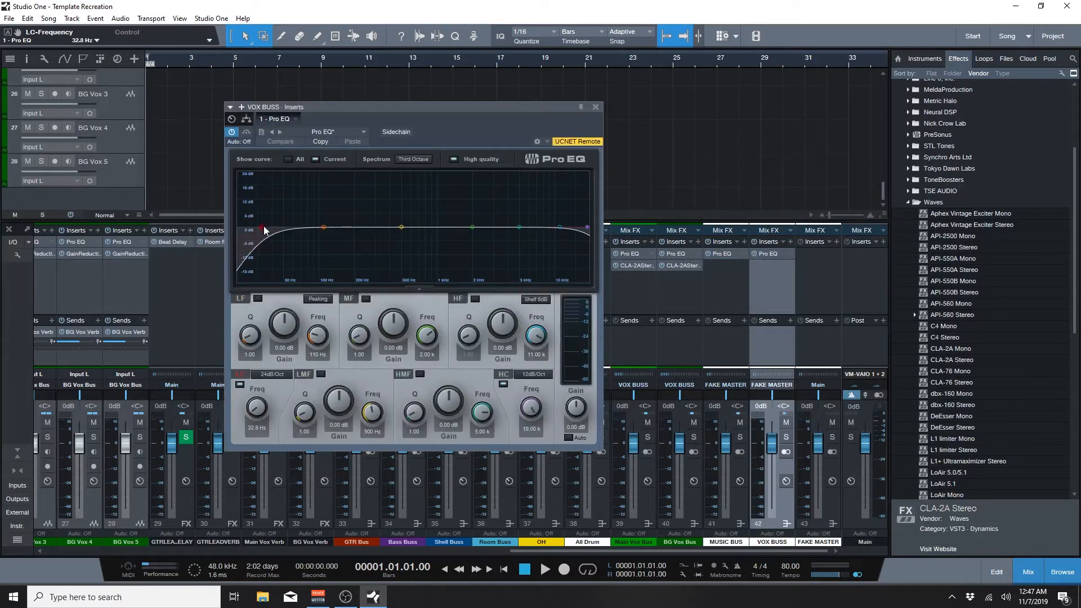
left_click_drag(268, 237, 323, 233)
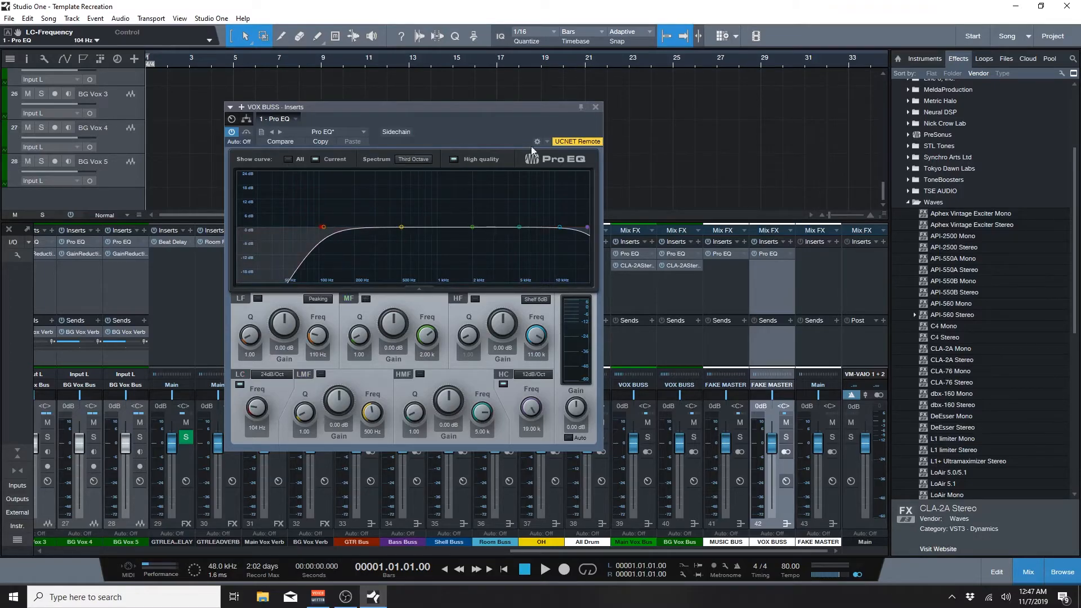
left_click(596, 107)
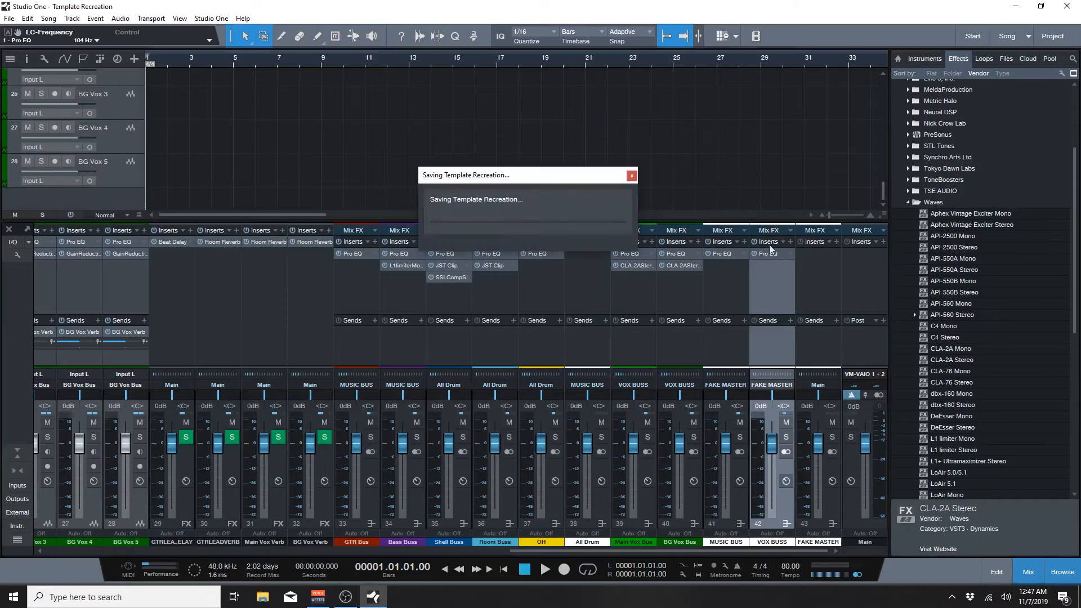
left_click(722, 300)
left_click(761, 282)
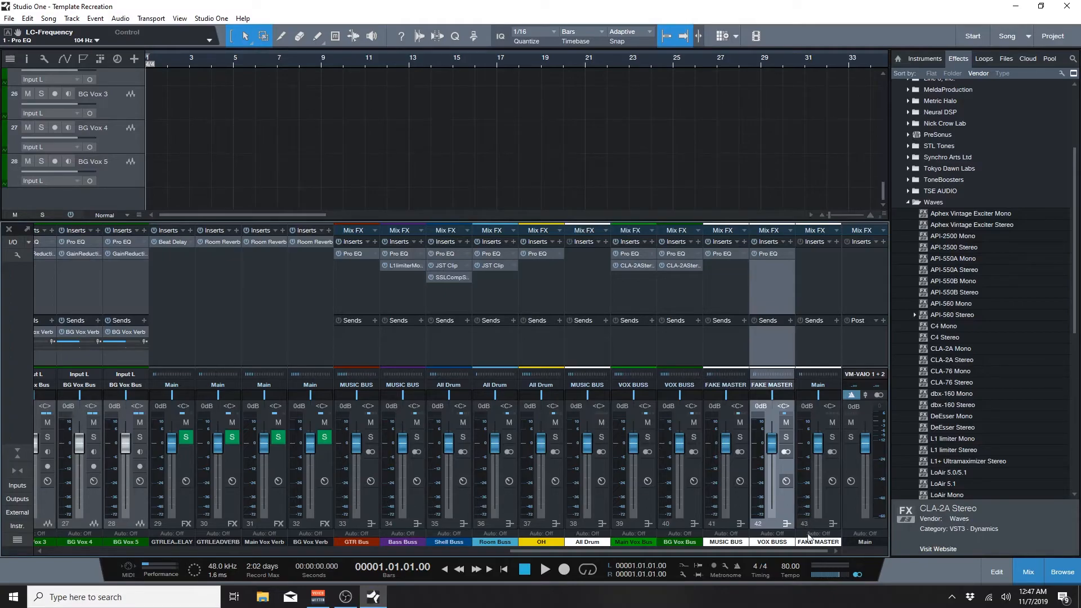
left_click(819, 288)
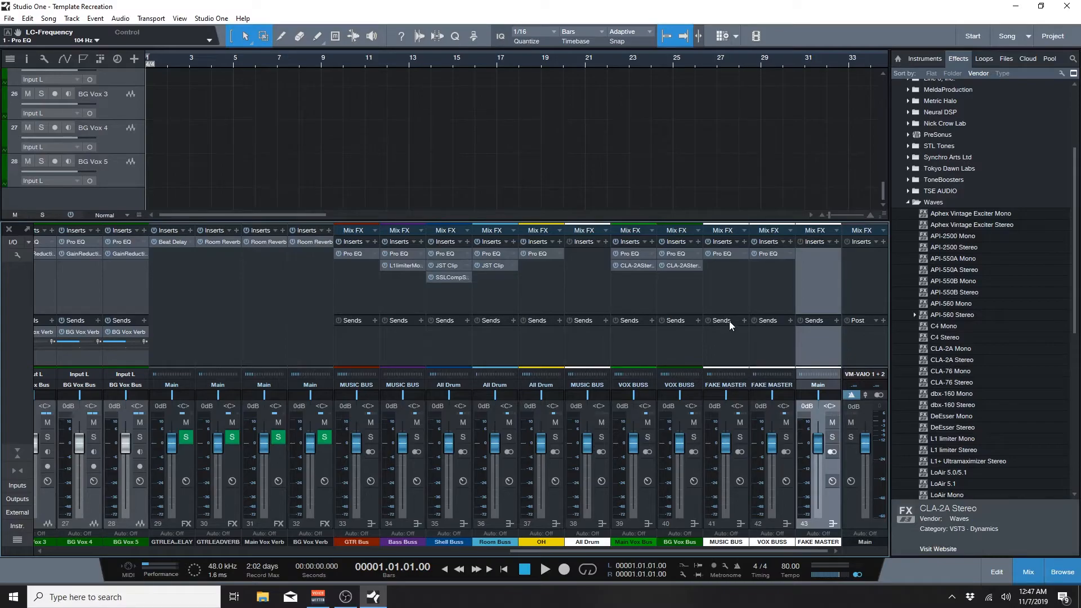
left_click(687, 345)
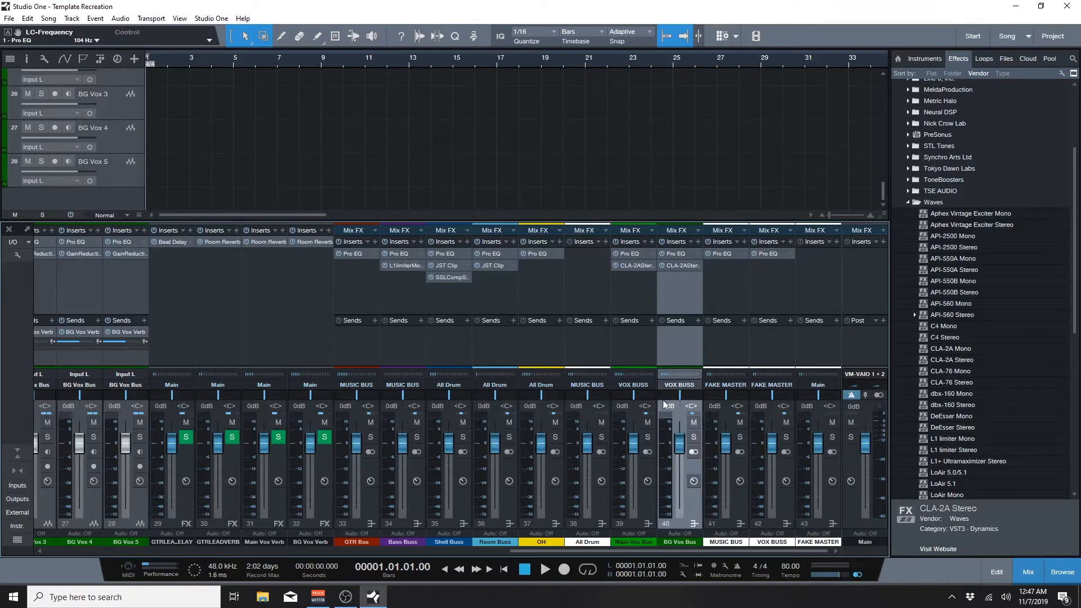
left_click_drag(662, 552, 492, 549)
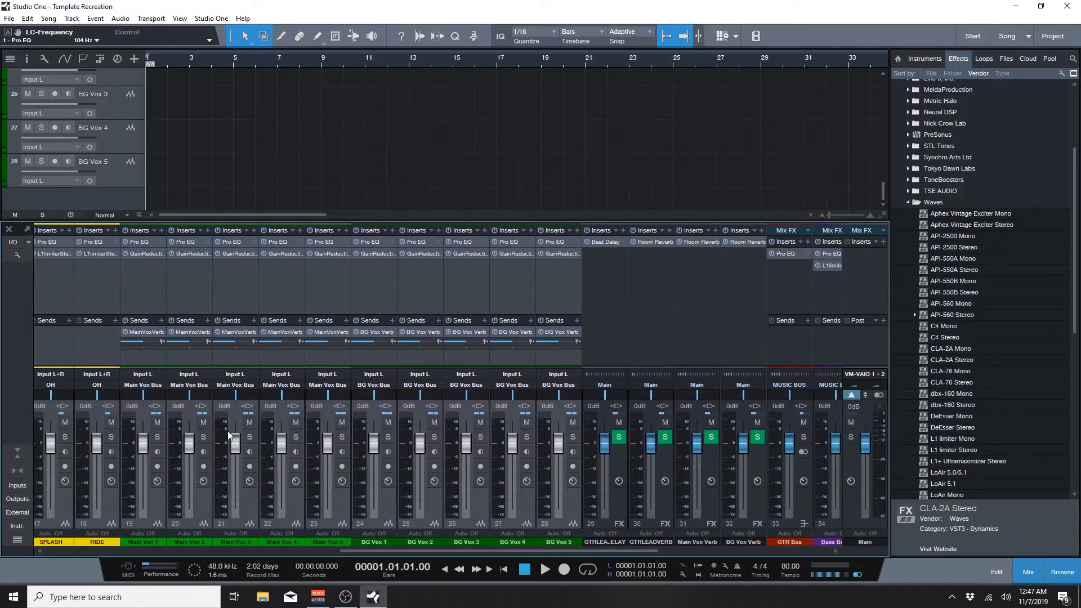
left_click_drag(625, 548, 833, 556)
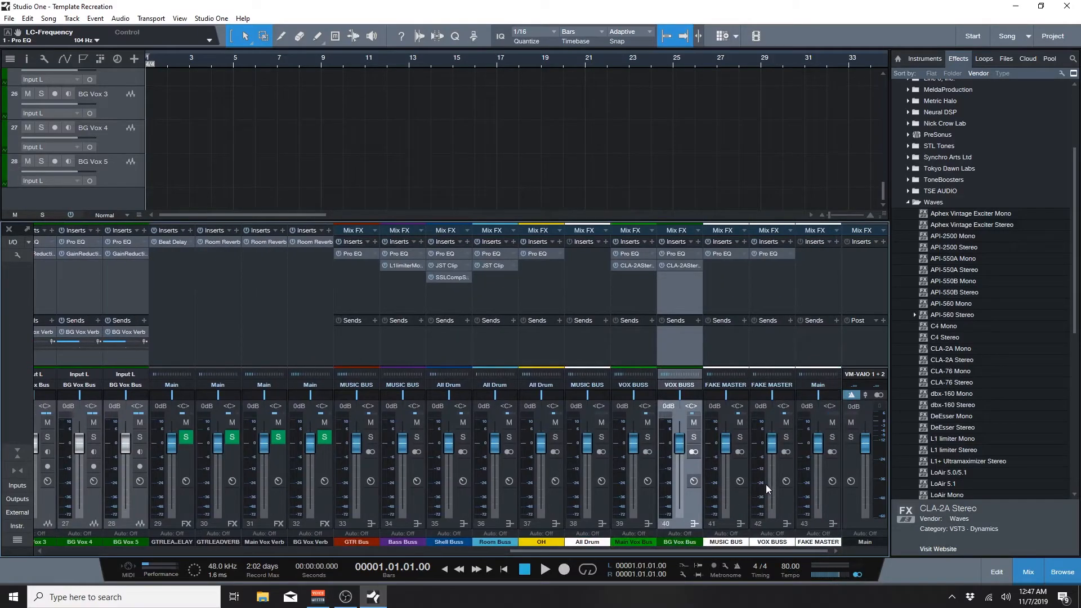
Step: Nudge the VOX BUSS fader and reset its volume to 0 dB
left_click_drag(775, 445, 775, 437)
left_click(760, 405)
type("0")
key("Return")
Step: Nudge the OH bus fader, reset its volume to 0 dB, and save the song
left_click(556, 508)
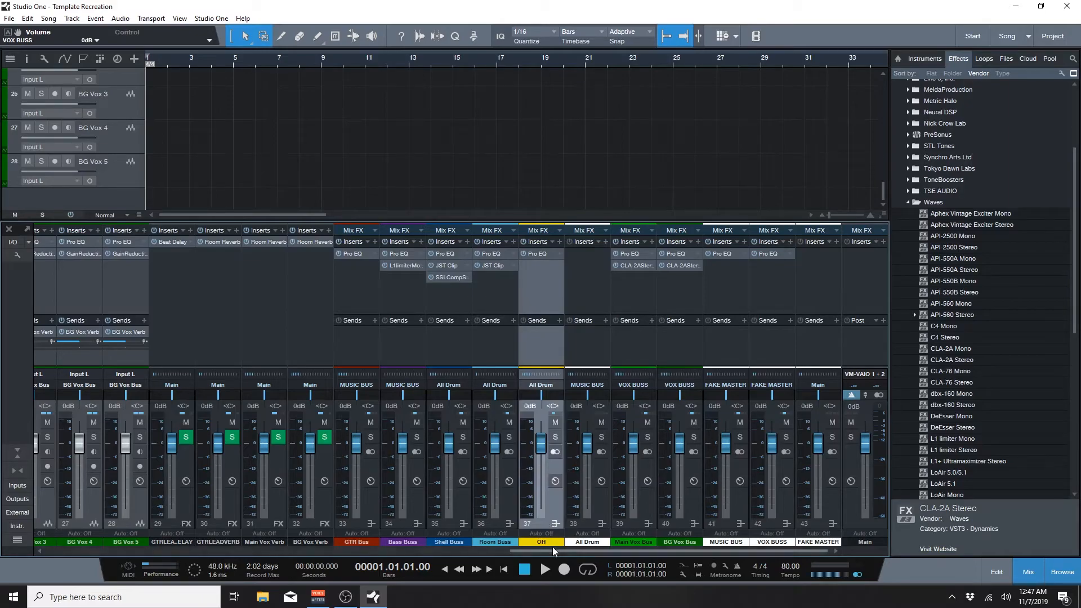
left_click_drag(553, 552, 590, 515)
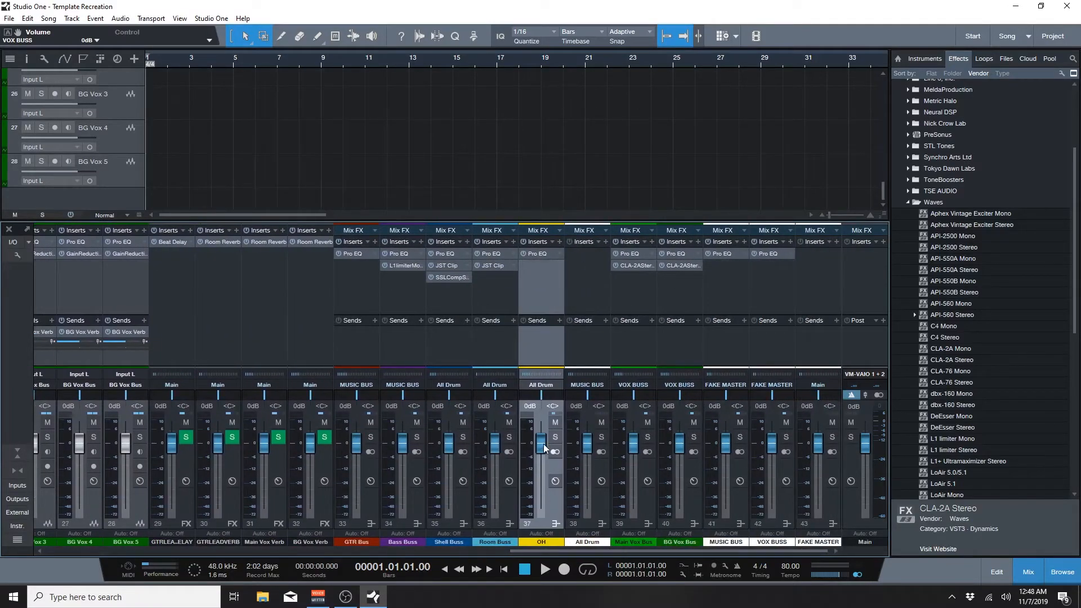
left_click_drag(543, 444, 543, 451)
left_click(532, 404)
type("0")
key("Return")
key("ctrl+s")
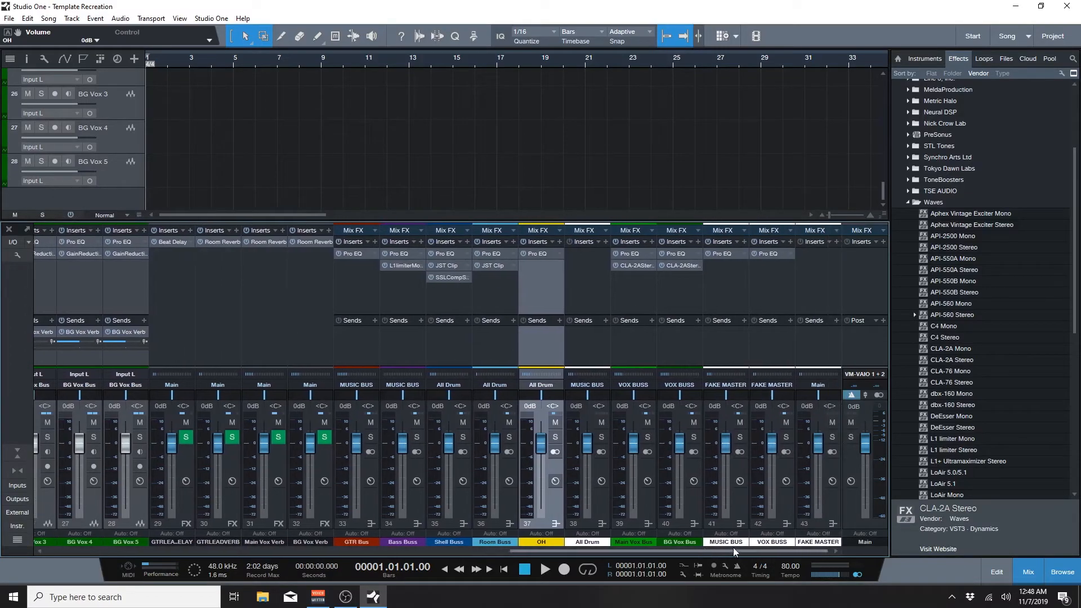
Step: Look over the channels of the All Drum, MUSIC BUS, VOX BUSS and FAKE MASTER buses
left_click(598, 505)
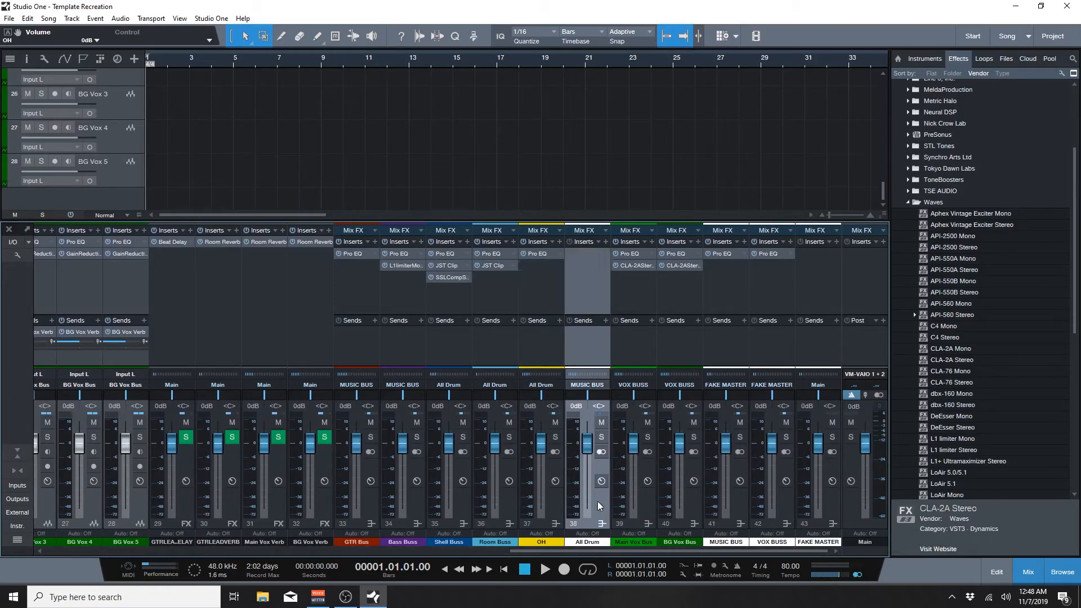
left_click(667, 288)
left_click(714, 280)
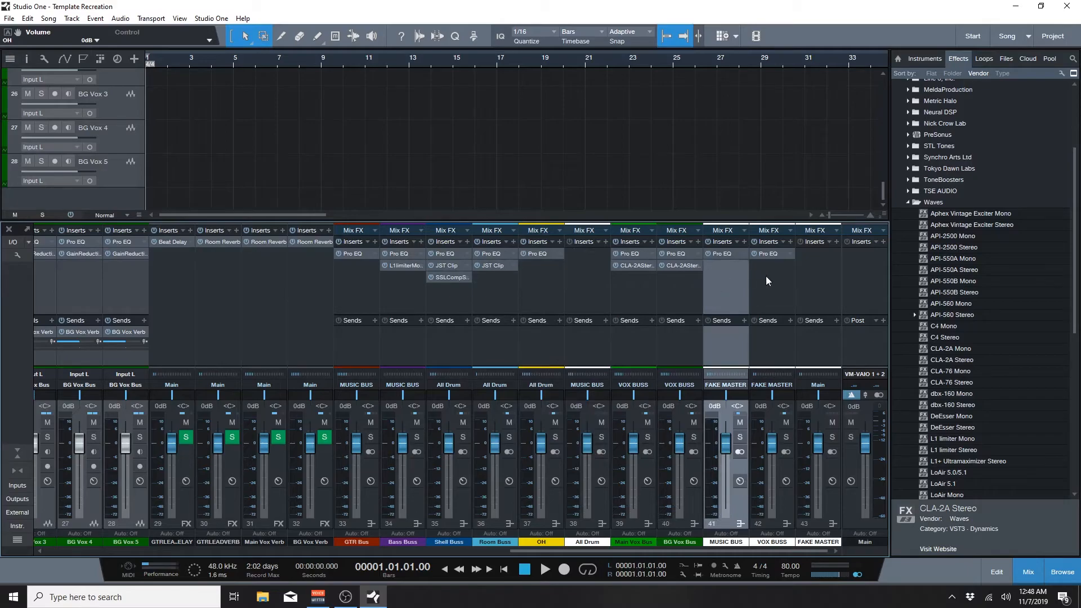
left_click(767, 276)
left_click(807, 285)
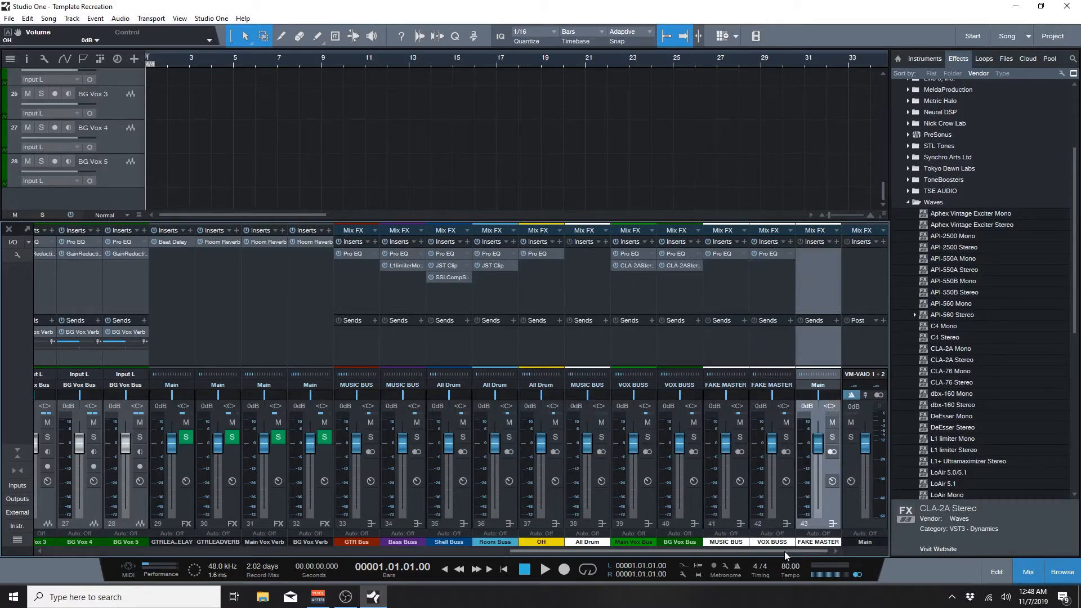
left_click(764, 315)
left_click(812, 288)
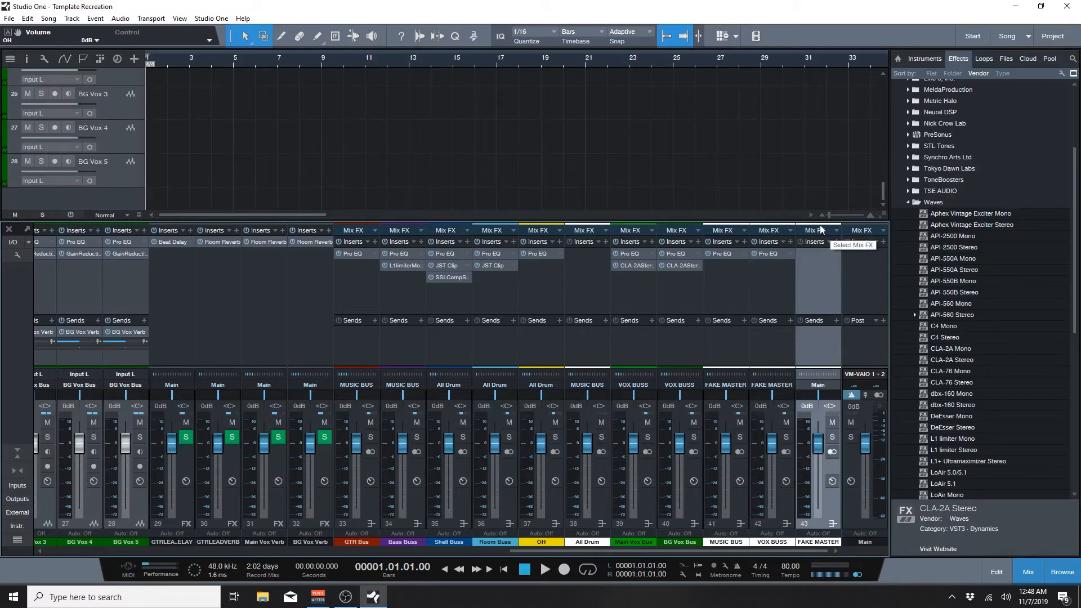
Step: Enlarge the mixer console slightly for more insert space, and save the song
left_click_drag(825, 222, 823, 241)
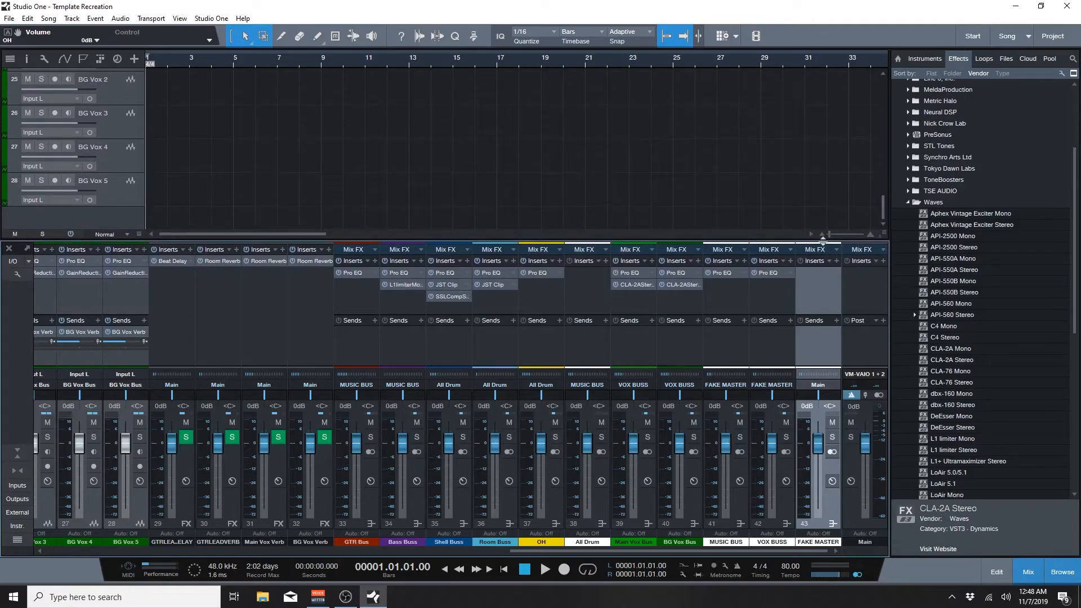
left_click_drag(812, 242, 815, 205)
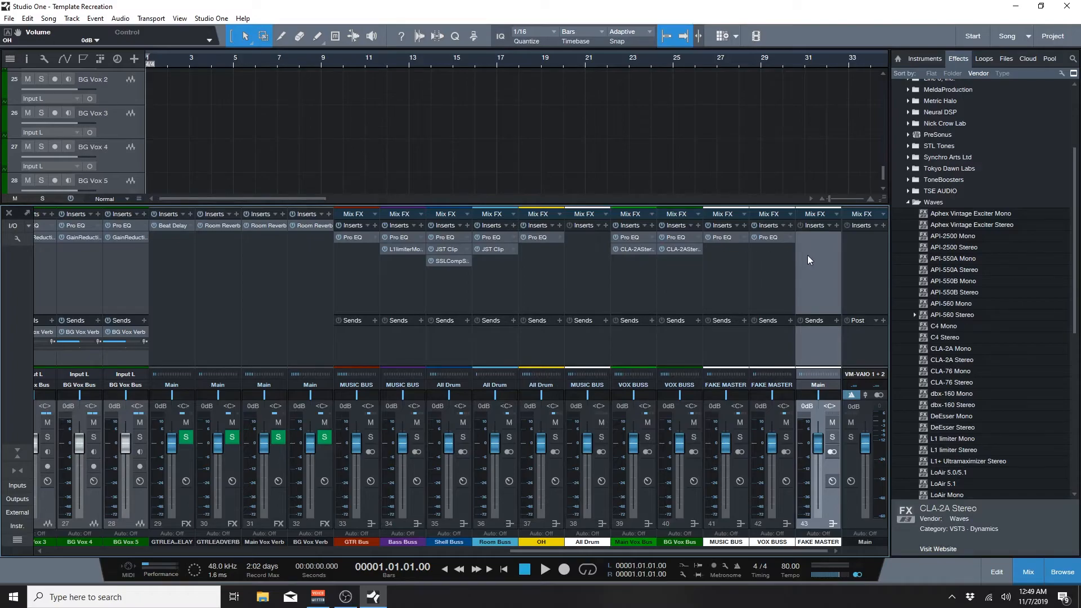
key("ctrl+s")
left_click(856, 279)
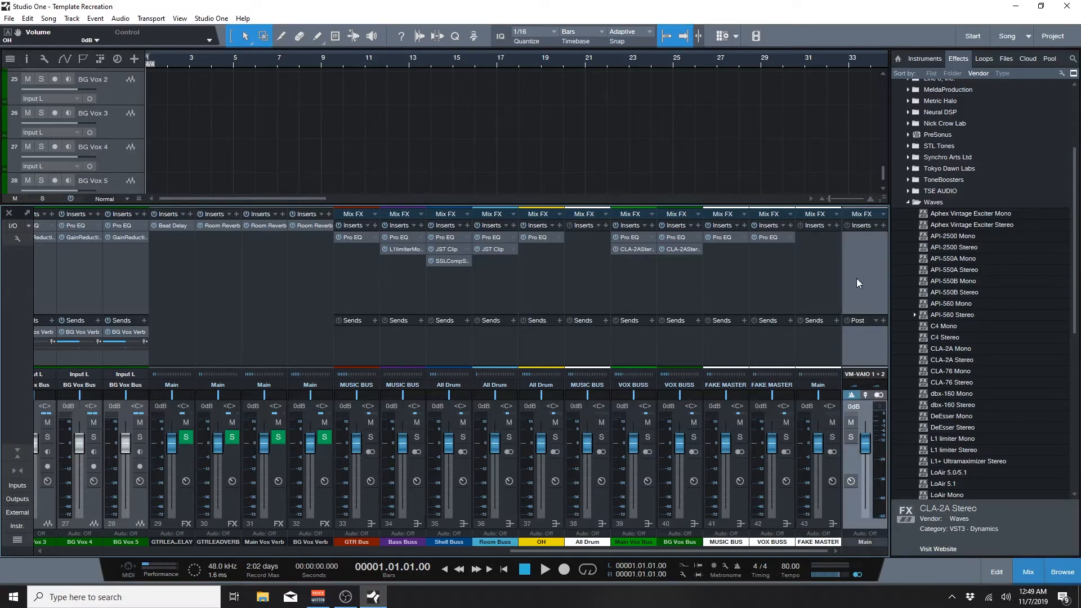
left_click(829, 255)
left_click(863, 261)
left_click(826, 261)
left_click(848, 255)
left_click(825, 256)
left_click(868, 256)
left_click(833, 266)
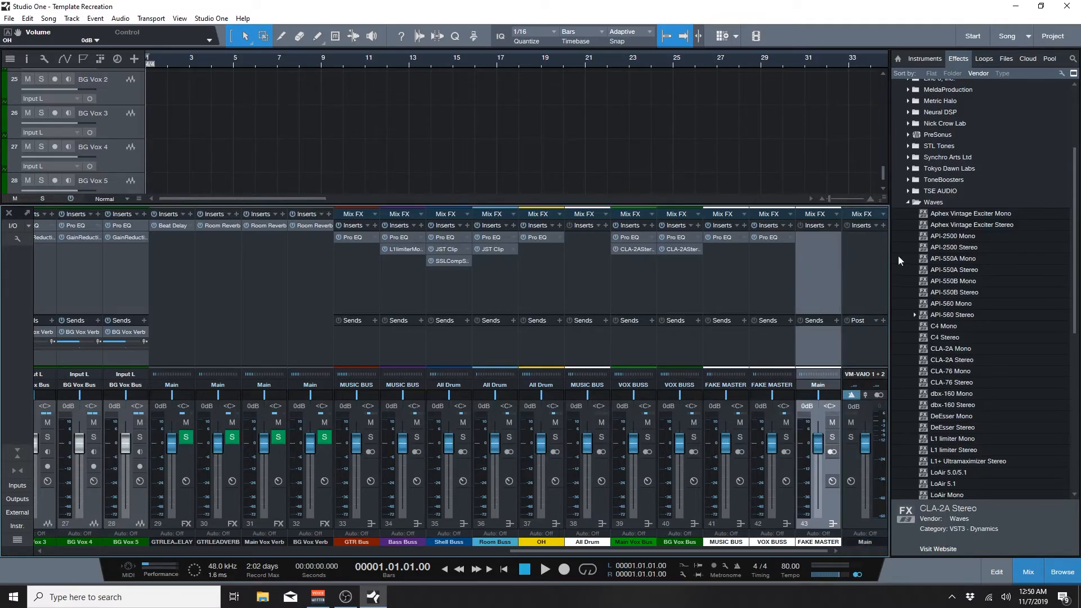
Step: Import Bass DI.wav from the Tom & Co Power Rangers Raw Files folder onto a new track below BG Vox 5
left_click(929, 202)
left_click(1006, 58)
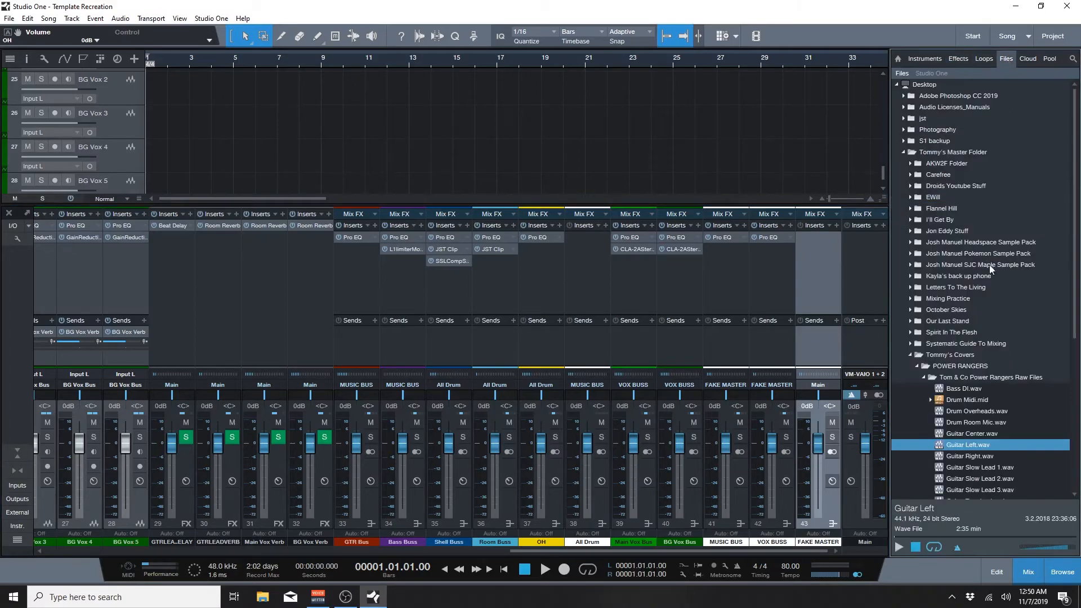
scroll(962, 410, "down", 6)
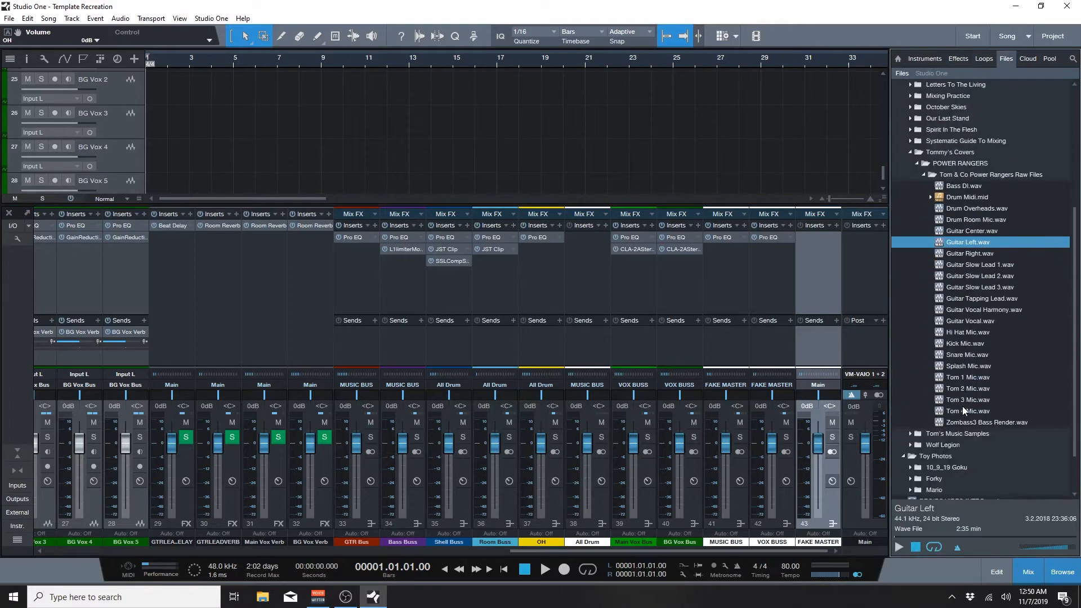
left_click(1030, 572)
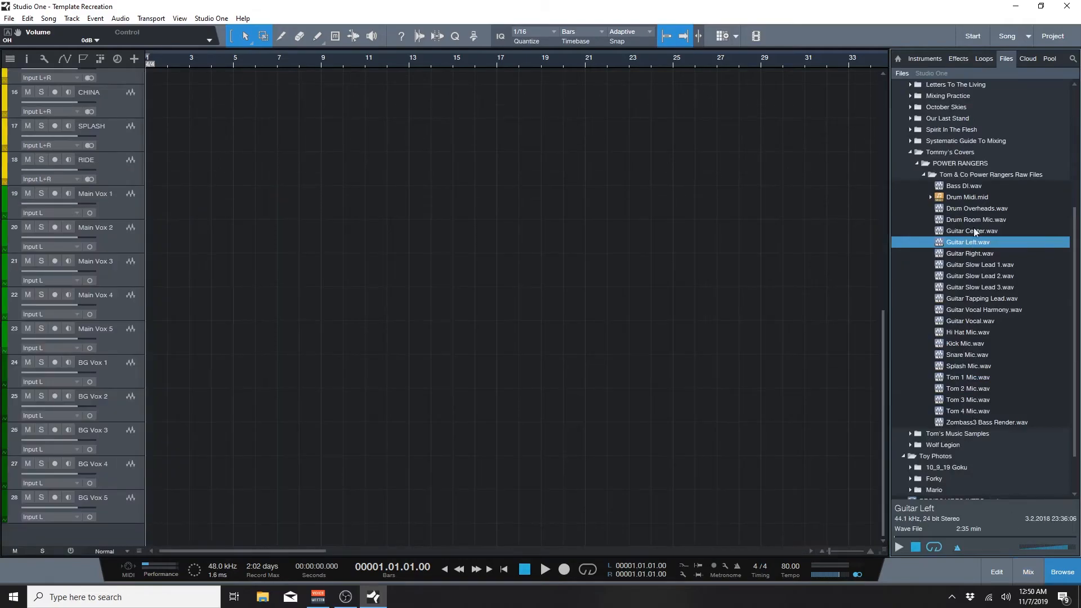
left_click_drag(964, 189, 167, 537)
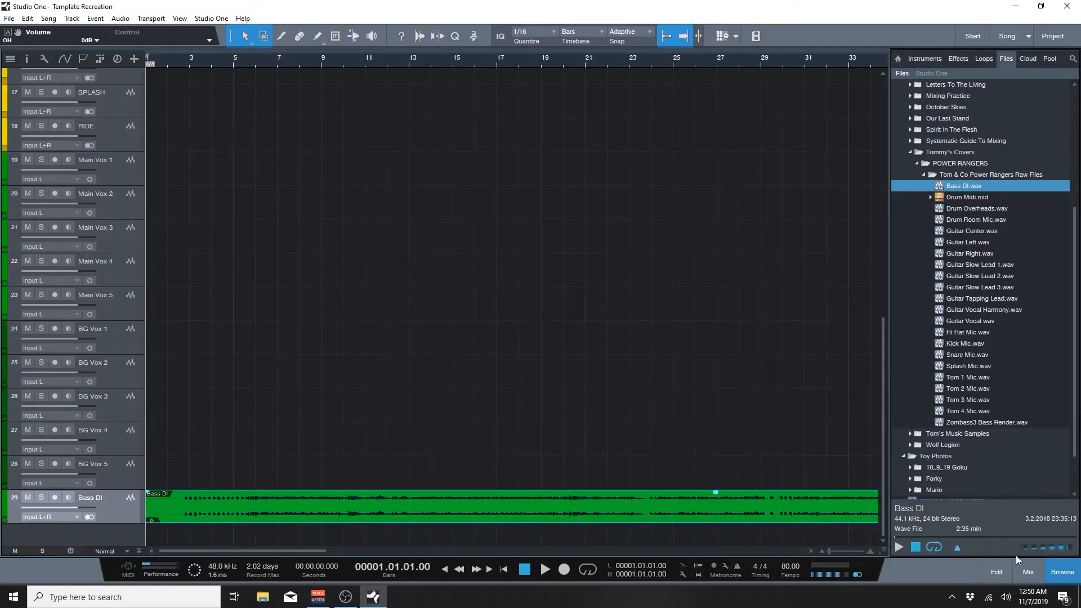
Step: Hide the file browser and show the Bass DI track together with the mixer's bus channels
left_click(1054, 570)
left_click(1028, 571)
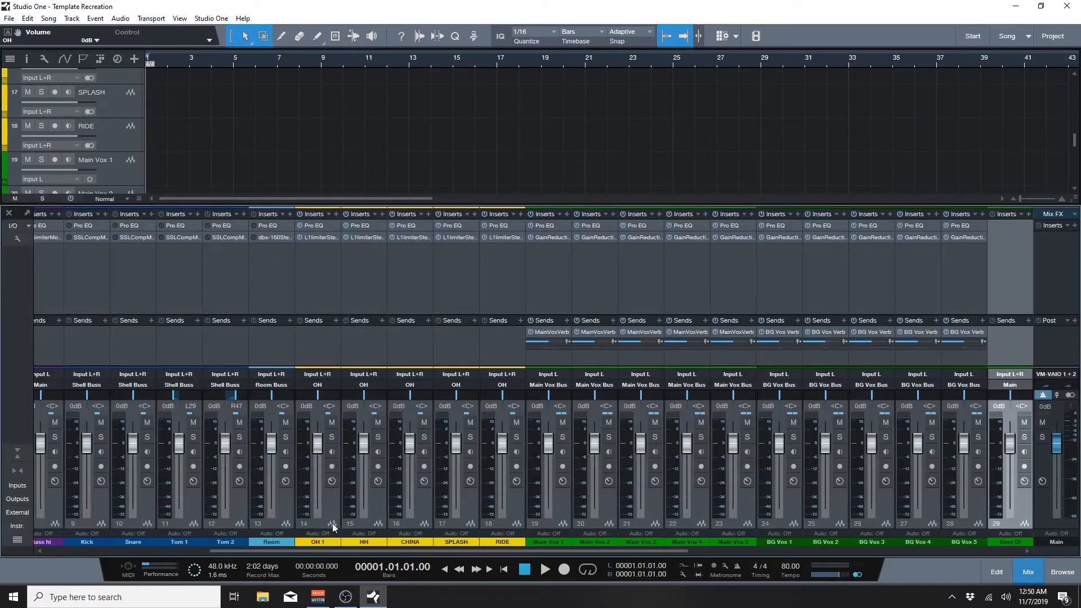
left_click_drag(333, 552, 673, 550)
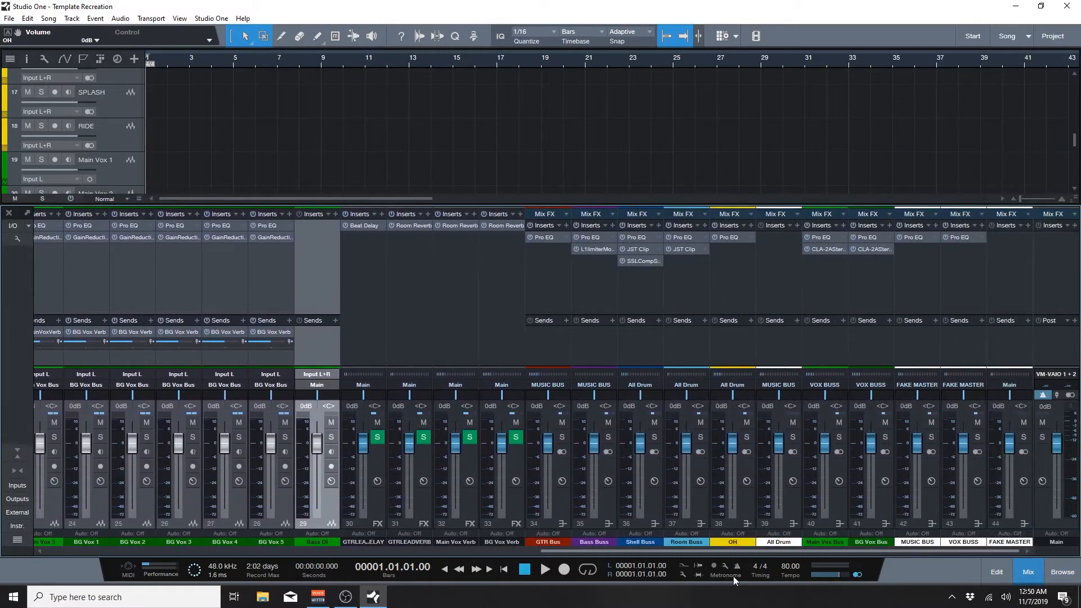
left_click(1057, 283)
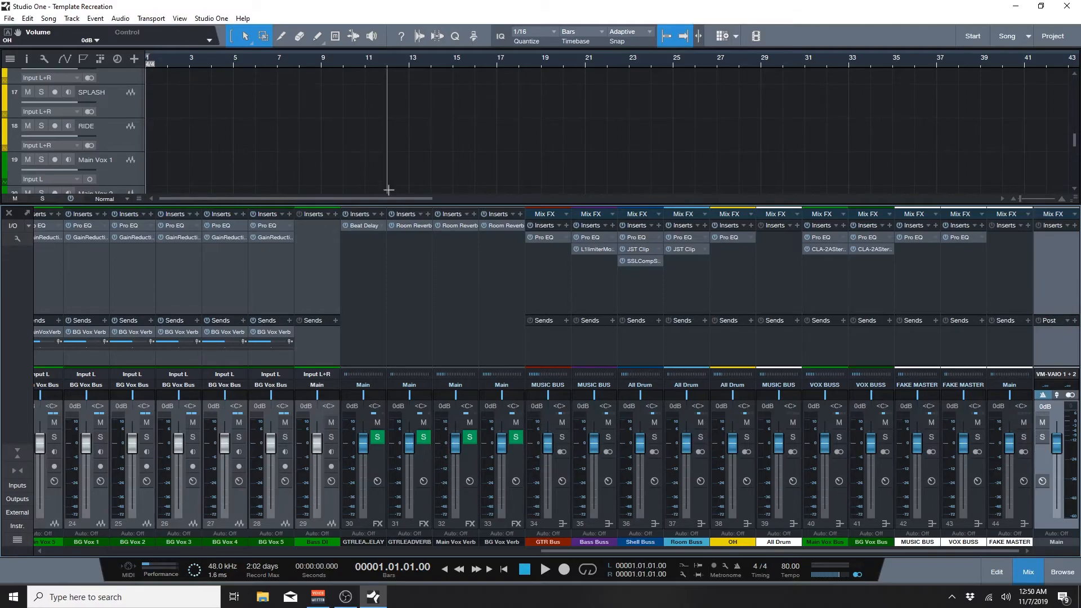
scroll(388, 190, "down", 5)
scroll(388, 191, "down", 1)
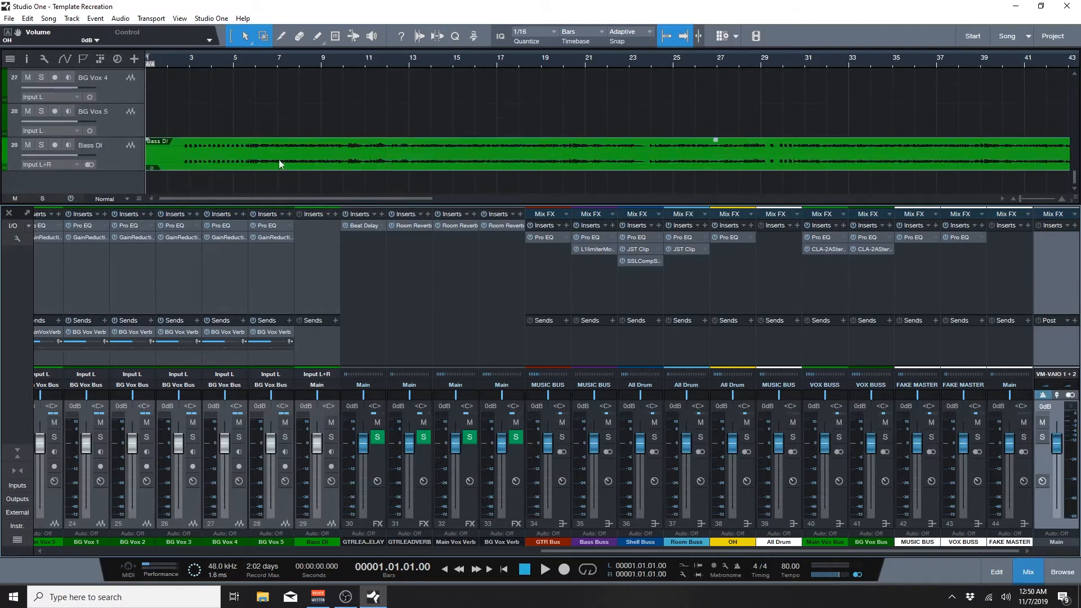
left_click(188, 163)
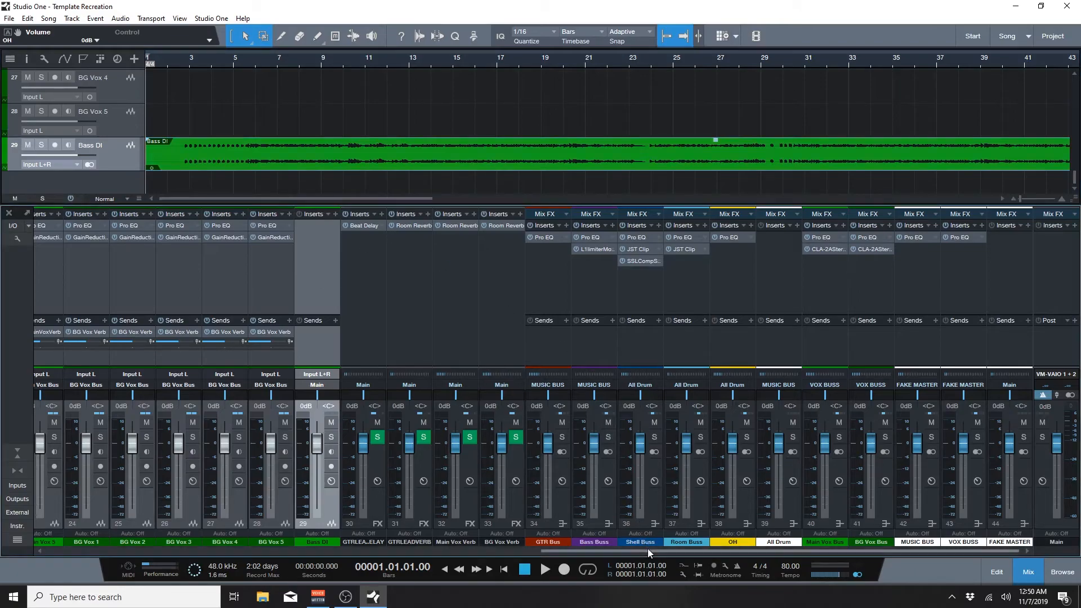
Step: Compare the FAKE MASTER and Main channels, and save the song
left_click(1005, 255)
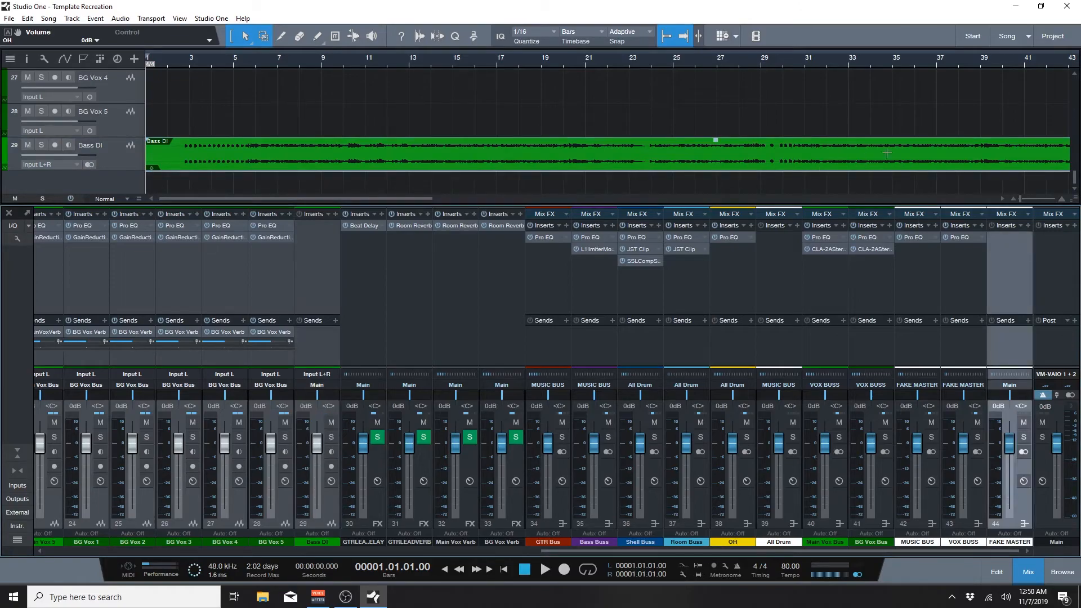
left_click(1069, 256)
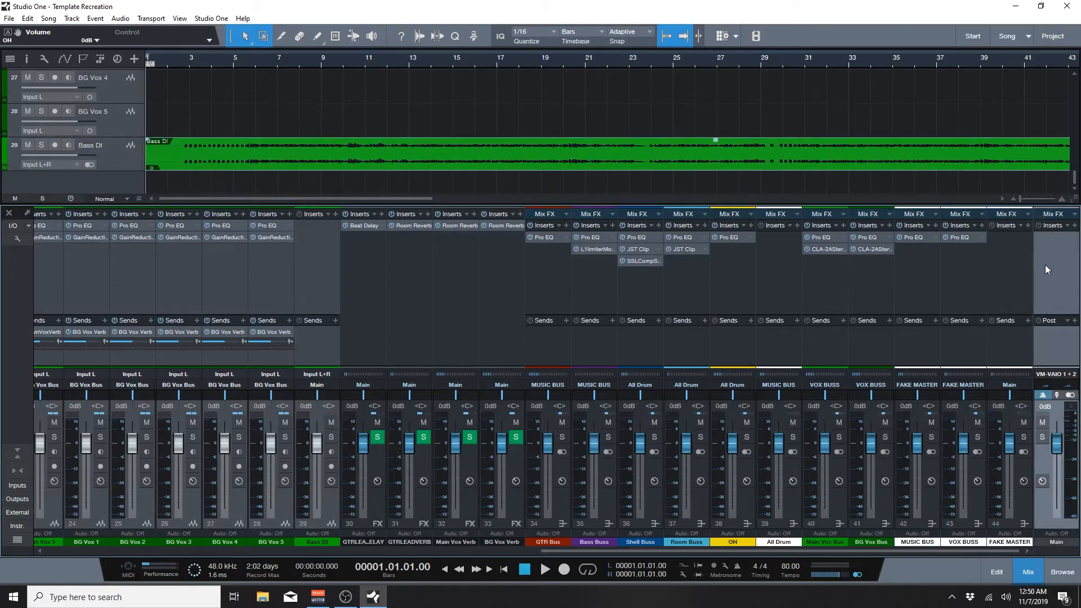
left_click(1015, 255)
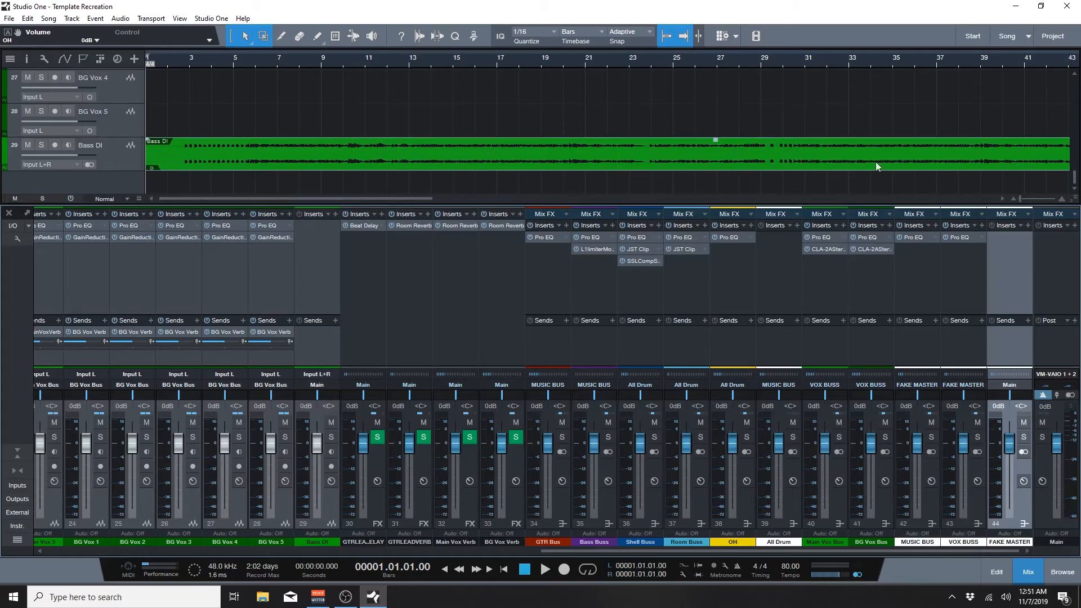
left_click(1049, 256)
key("ctrl+s")
Step: Place the playhead at 2.03.01.00, just before the bass starts playing
left_click(1010, 255)
left_click(188, 65)
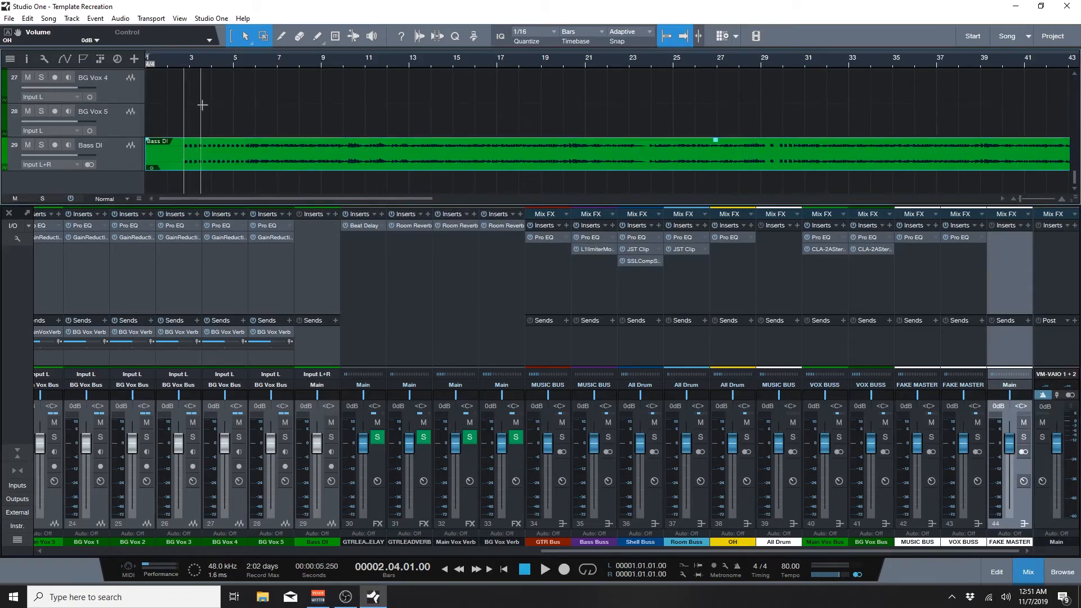
left_click(179, 63)
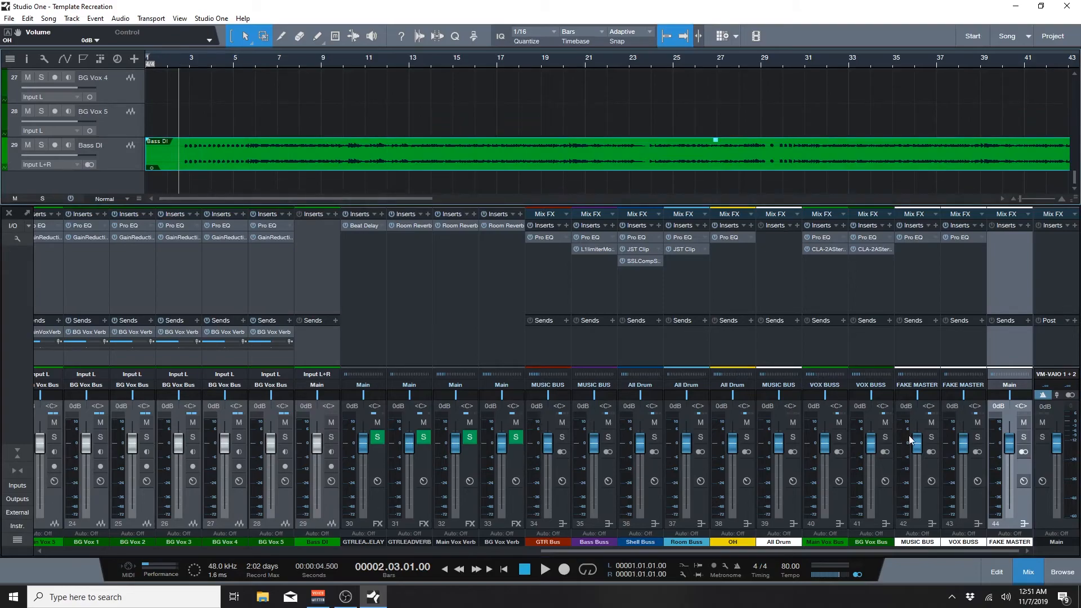
Step: Save the song and hide the mixer console to show the full arrangement
left_click(1036, 570)
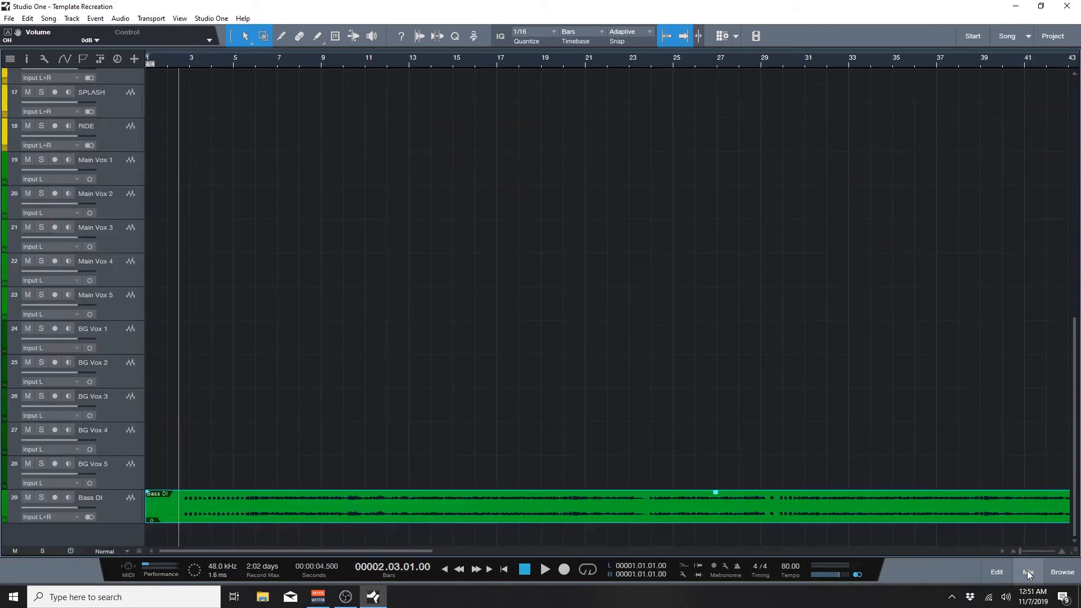
left_click(1022, 568)
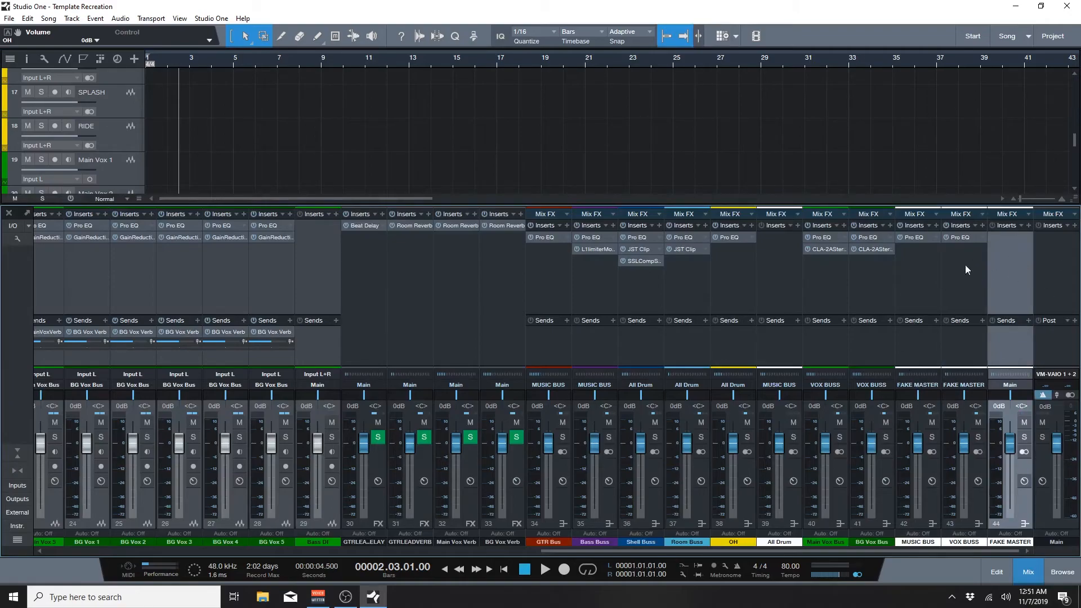
key("ctrl+s")
mouse_move(1012, 550)
left_mouse_down()
mouse_move(983, 551)
mouse_move(1017, 551)
left_mouse_up()
left_click(1029, 571)
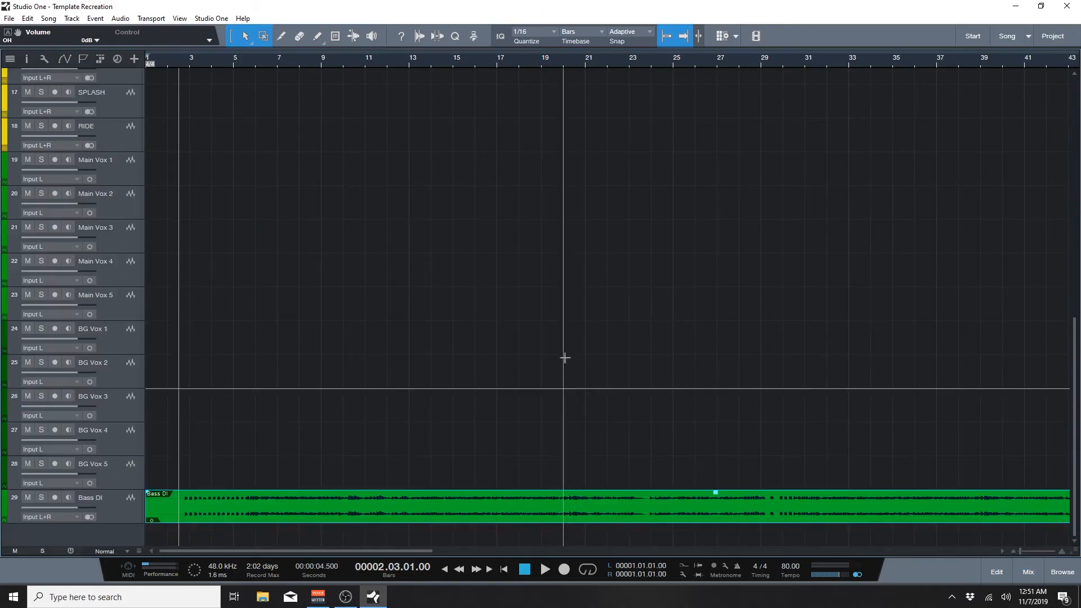
Step: Open the Save As Template dialog for the song, and close it without saving
left_click(10, 19)
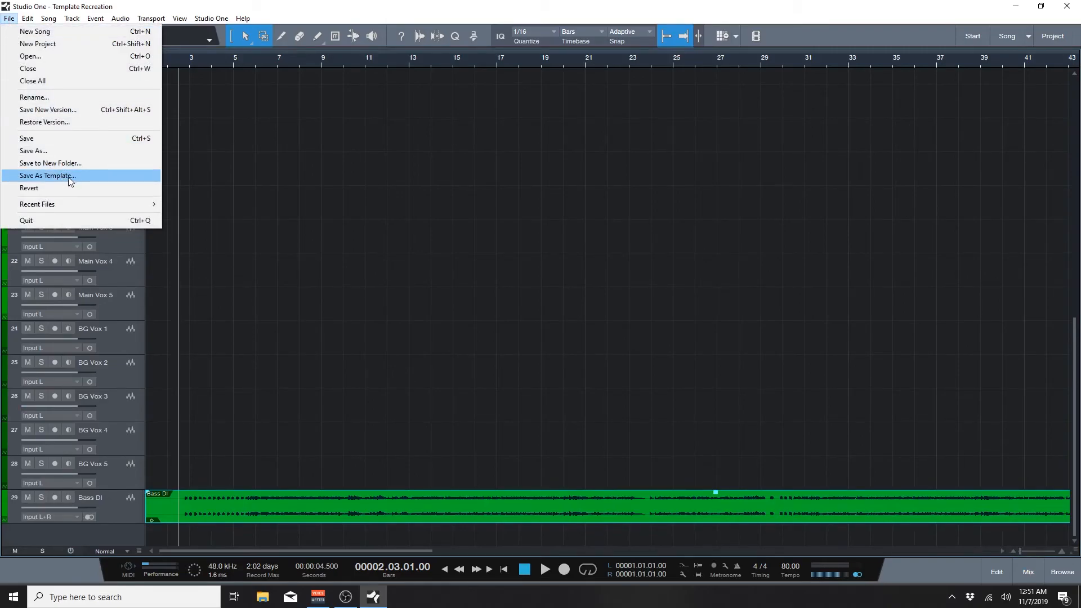
left_click(66, 177)
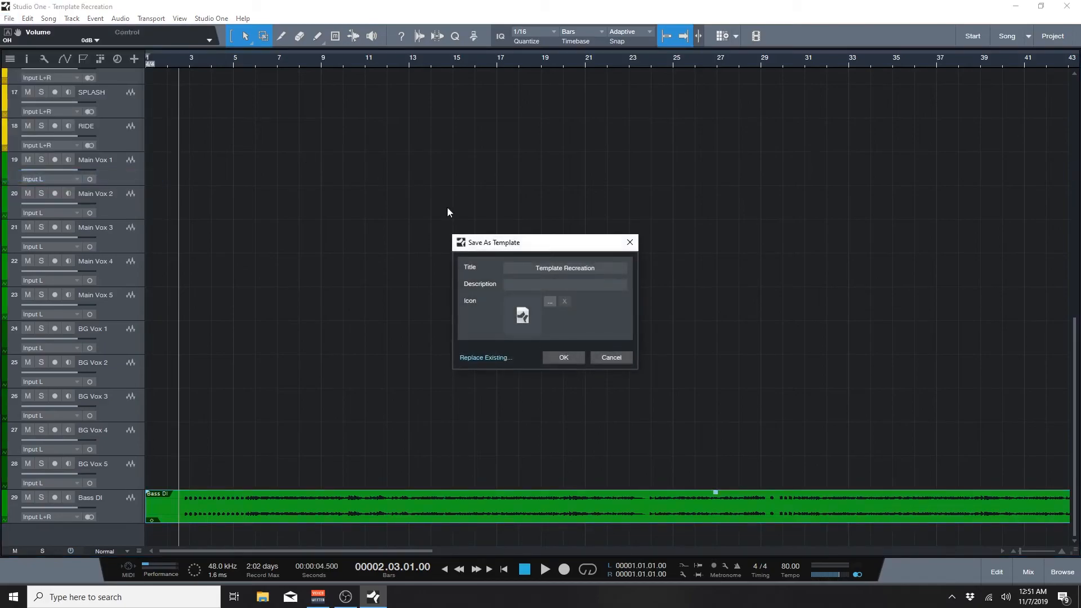
left_click(630, 243)
Step: Delete the Bass DI audio clip from its track and show the mixer console
scroll(555, 63, "down", 5)
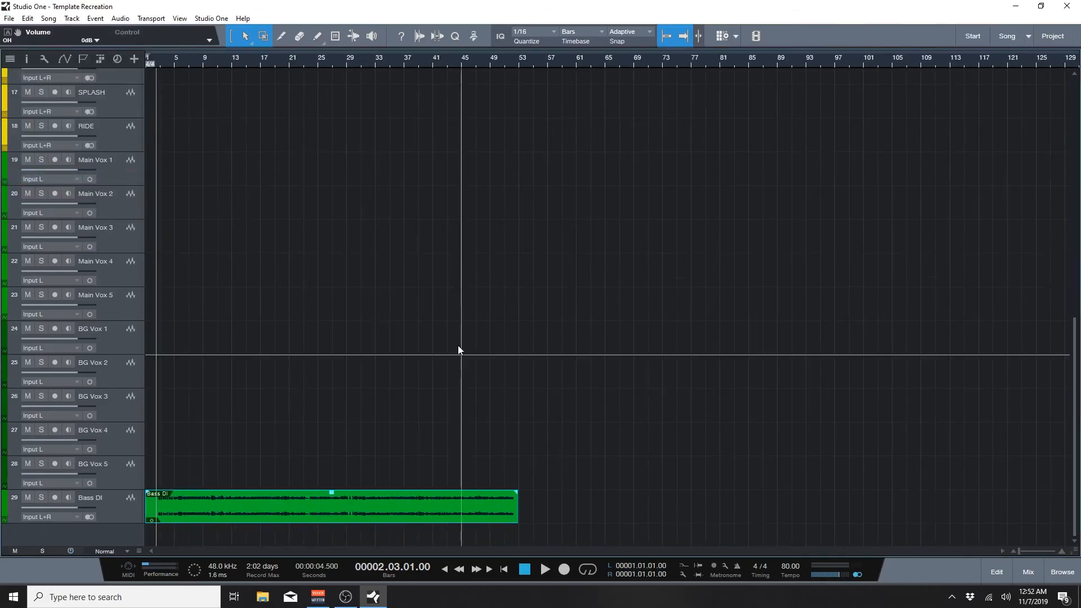
left_click(406, 511)
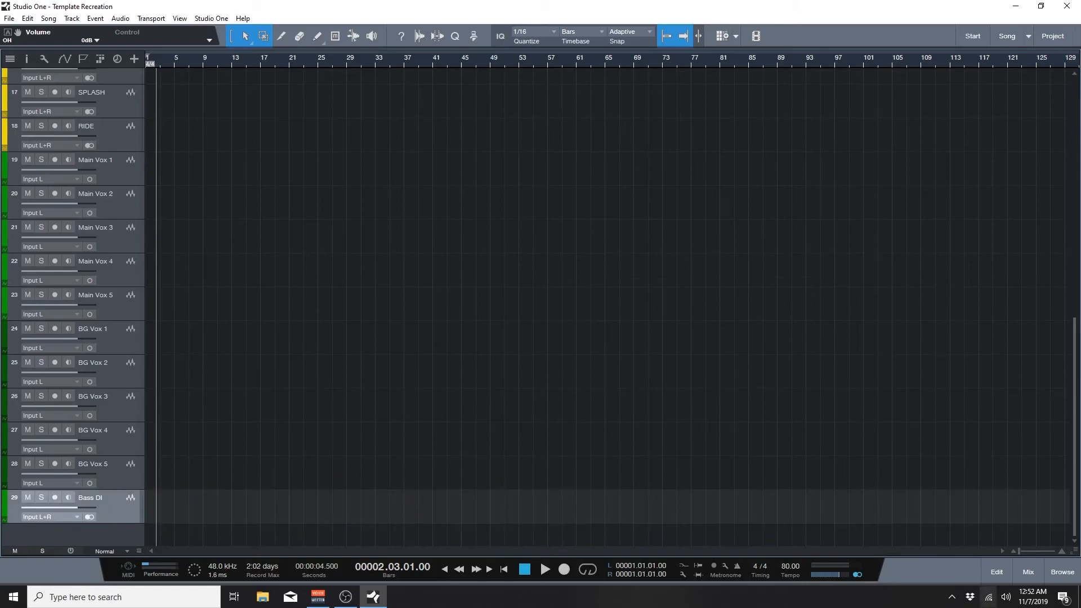
left_click(1027, 572)
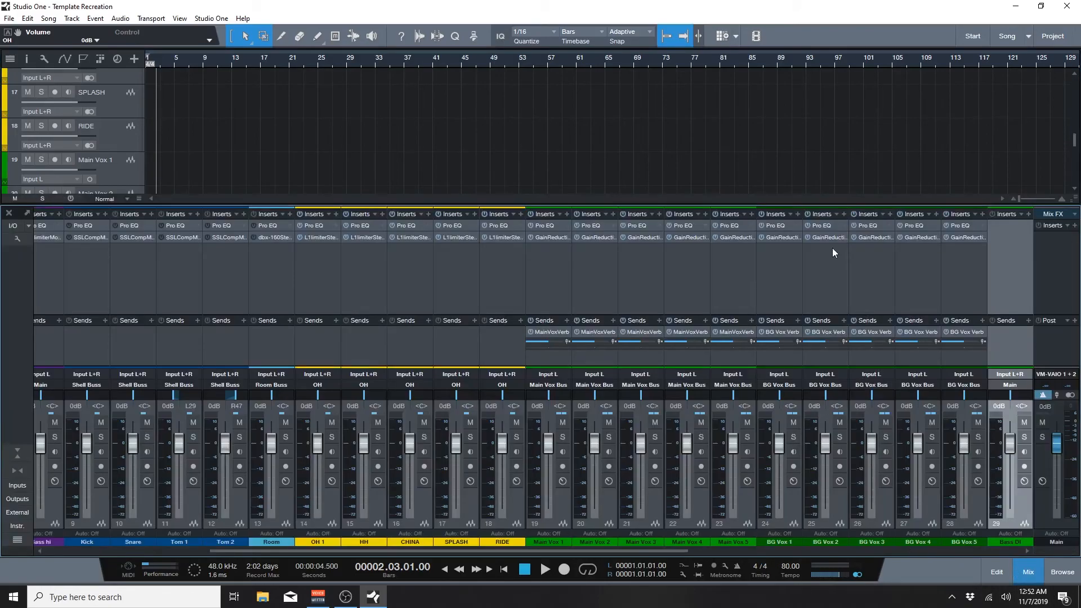
left_click(560, 274)
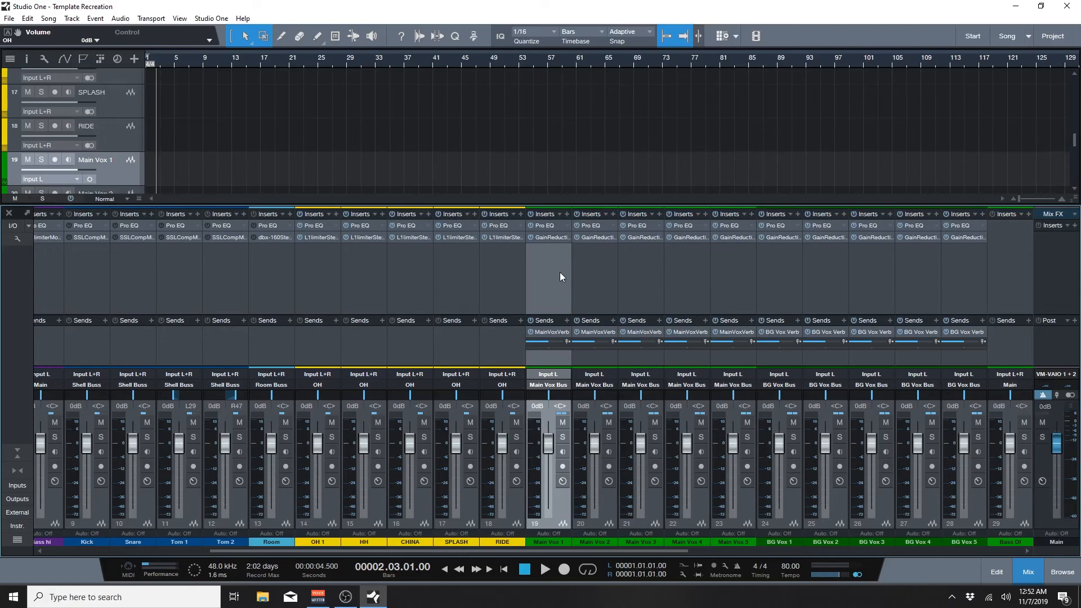
left_click(511, 274)
left_click(528, 272)
left_click(497, 267)
left_click(553, 269)
left_click_drag(599, 552, 712, 543)
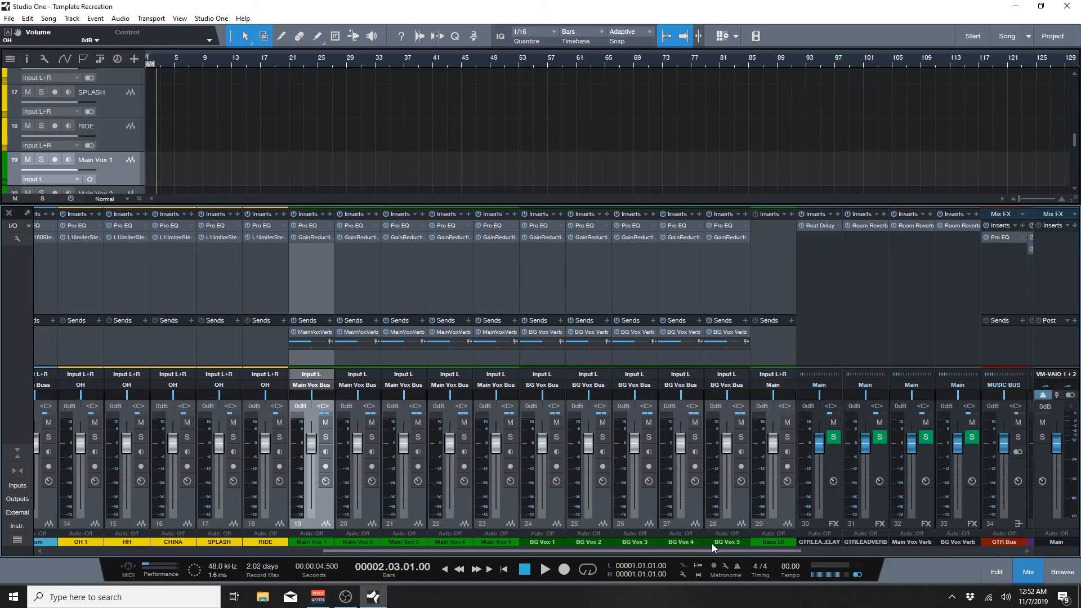
mouse_move(712, 543)
left_mouse_down()
mouse_move(726, 546)
mouse_move(710, 545)
left_mouse_up()
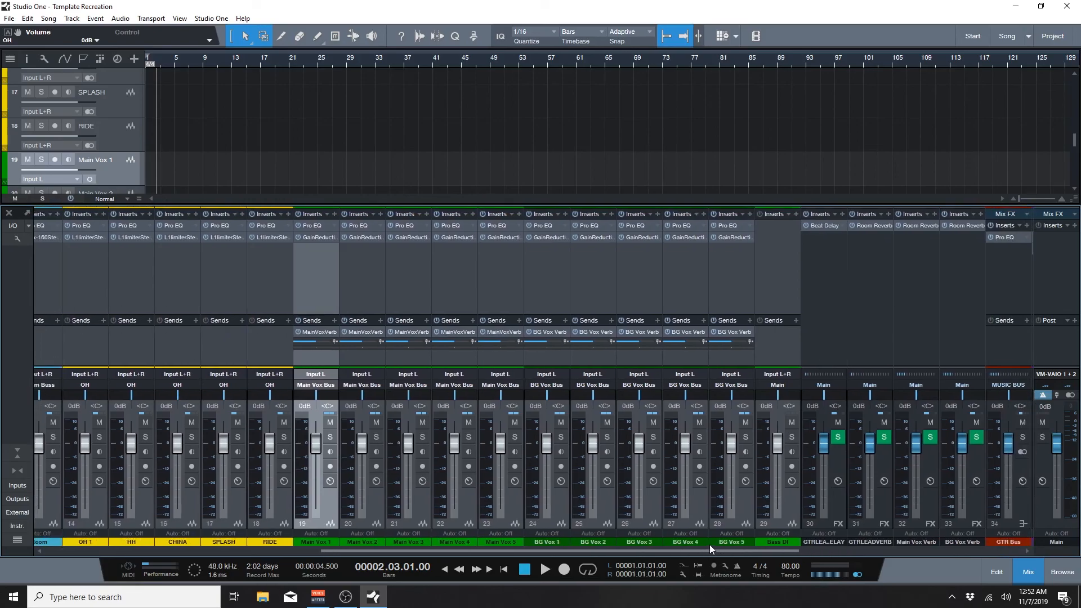
left_click_drag(709, 545, 711, 544)
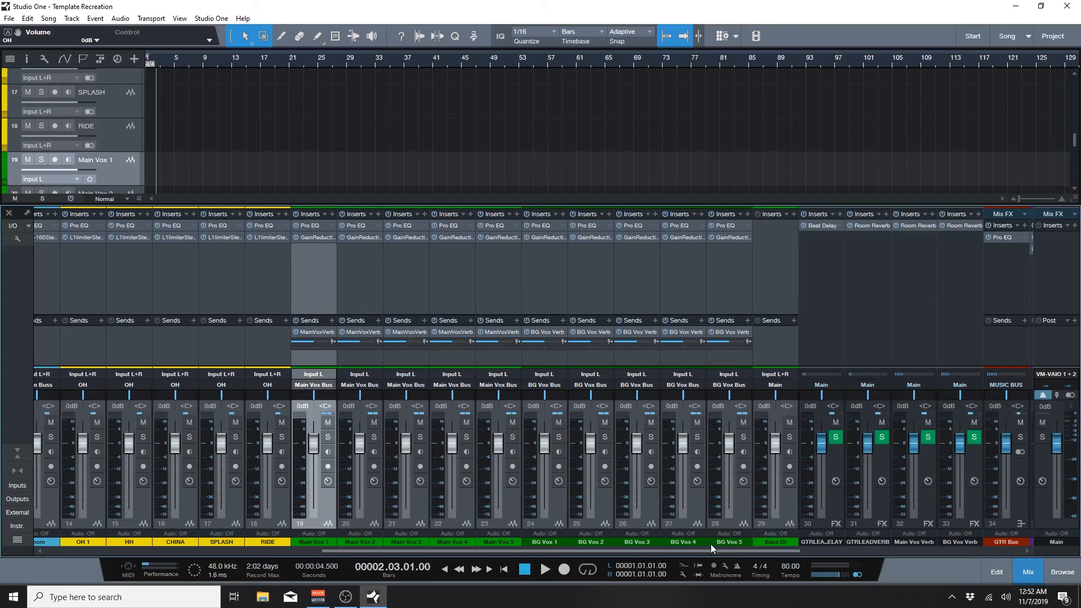
Step: Hide the mixer console and go to the Guitar Left clip on the GTR Ryth L track
left_click(1022, 573)
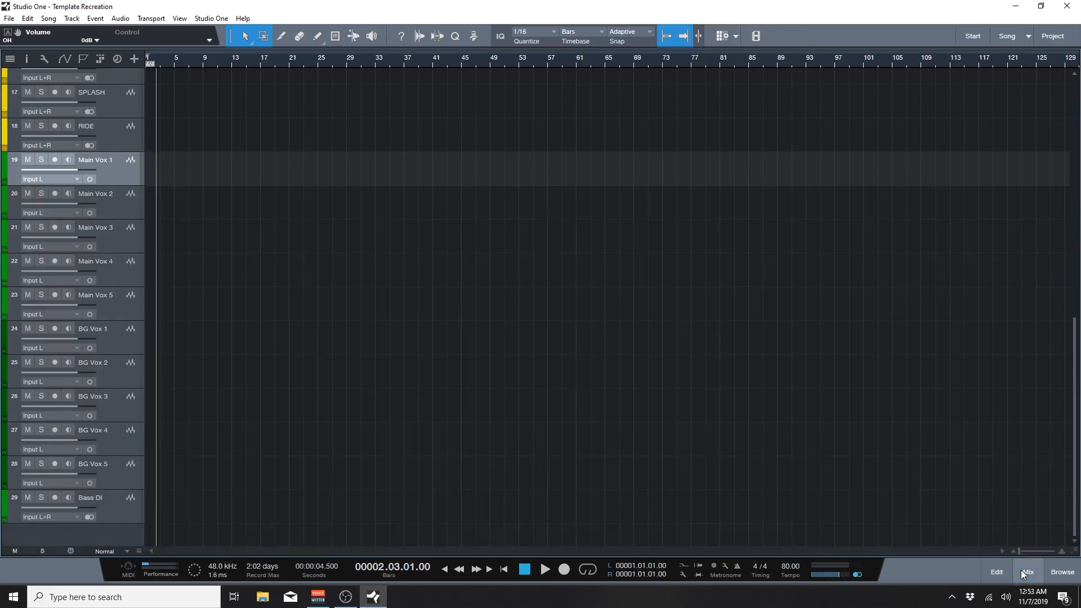
scroll(278, 309, "up", 10)
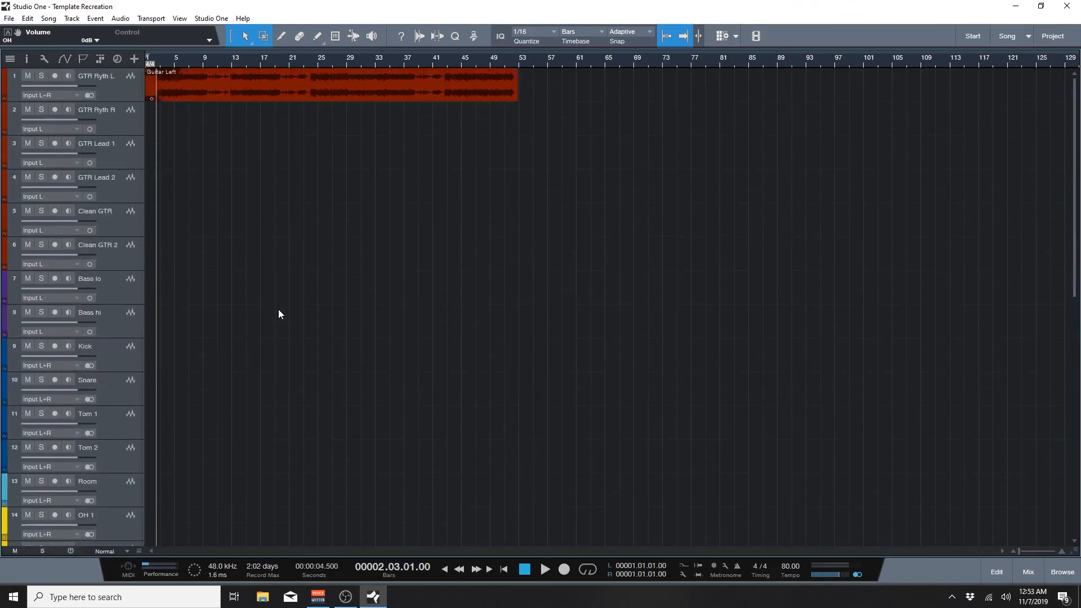